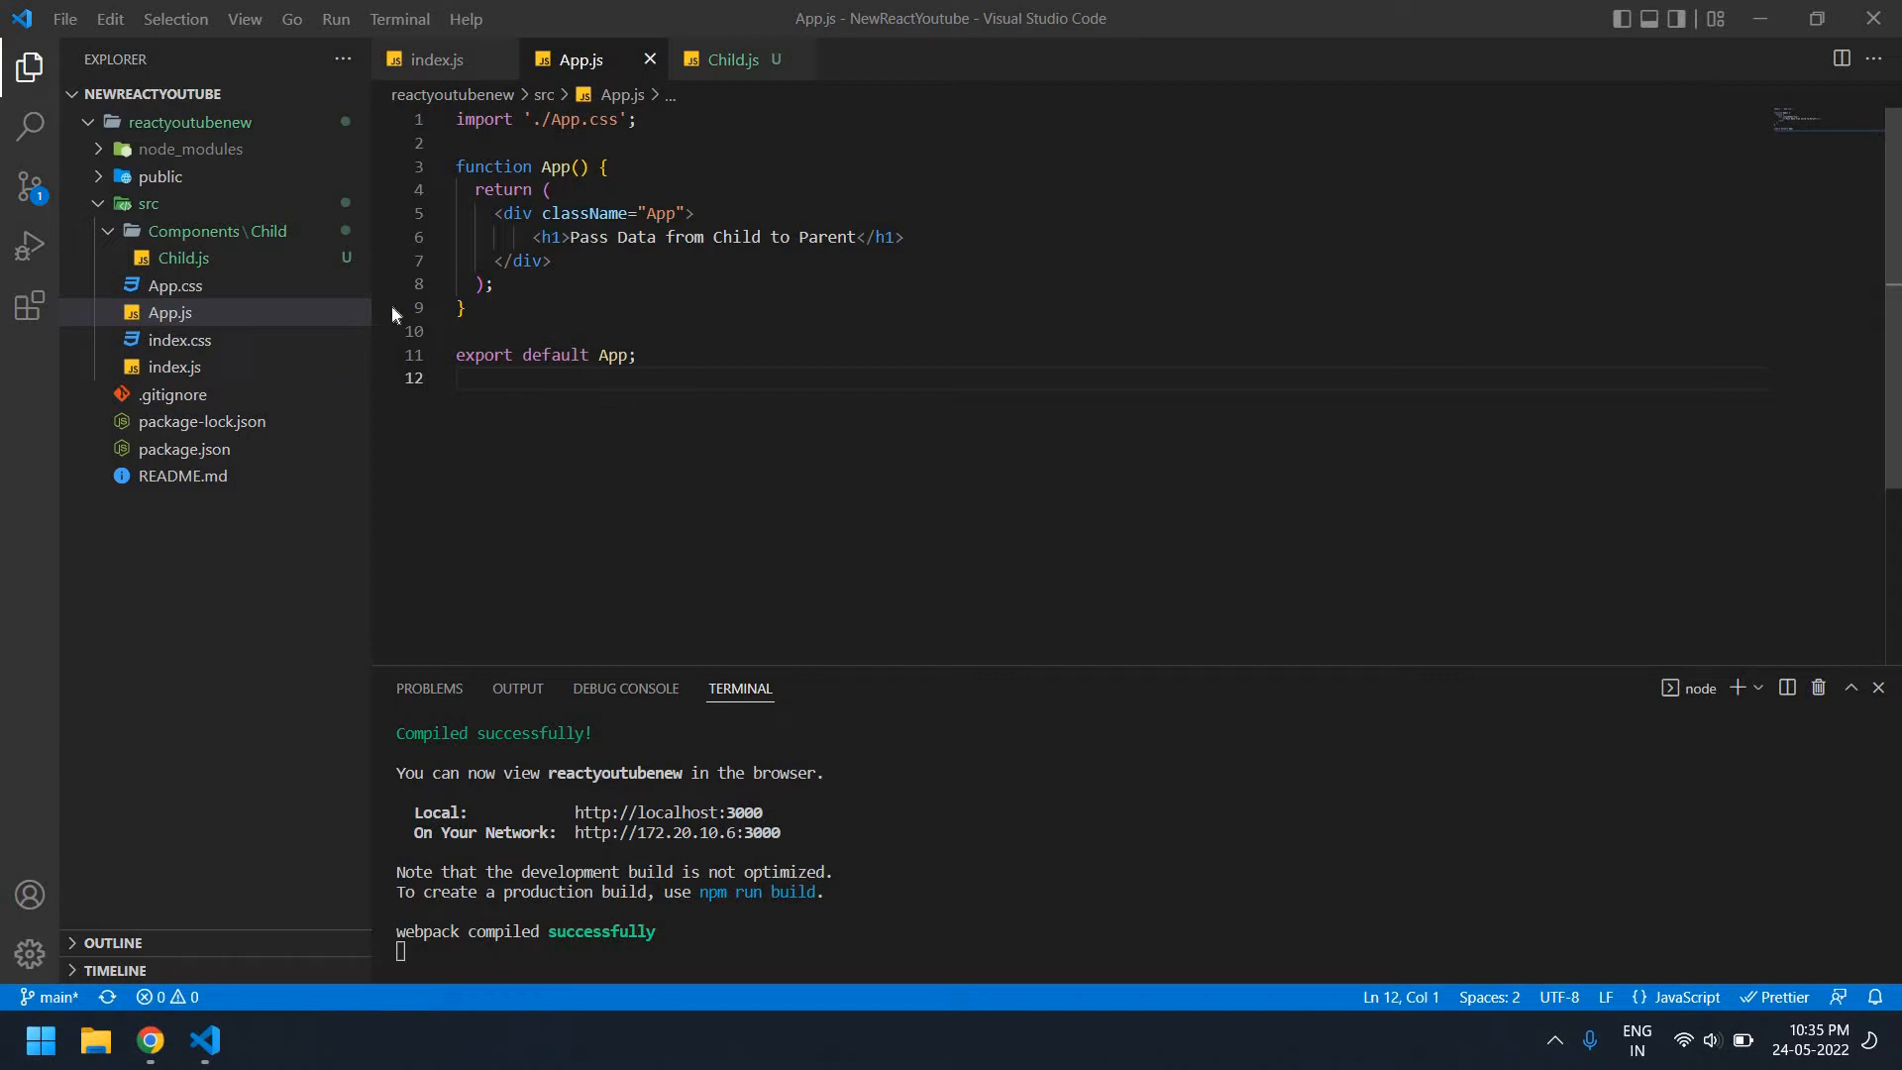
Bring the empty Child.js from Components/Child into the editor, glancing at App.js on the way
{"action": "left_click", "coordinate": [217, 258]}
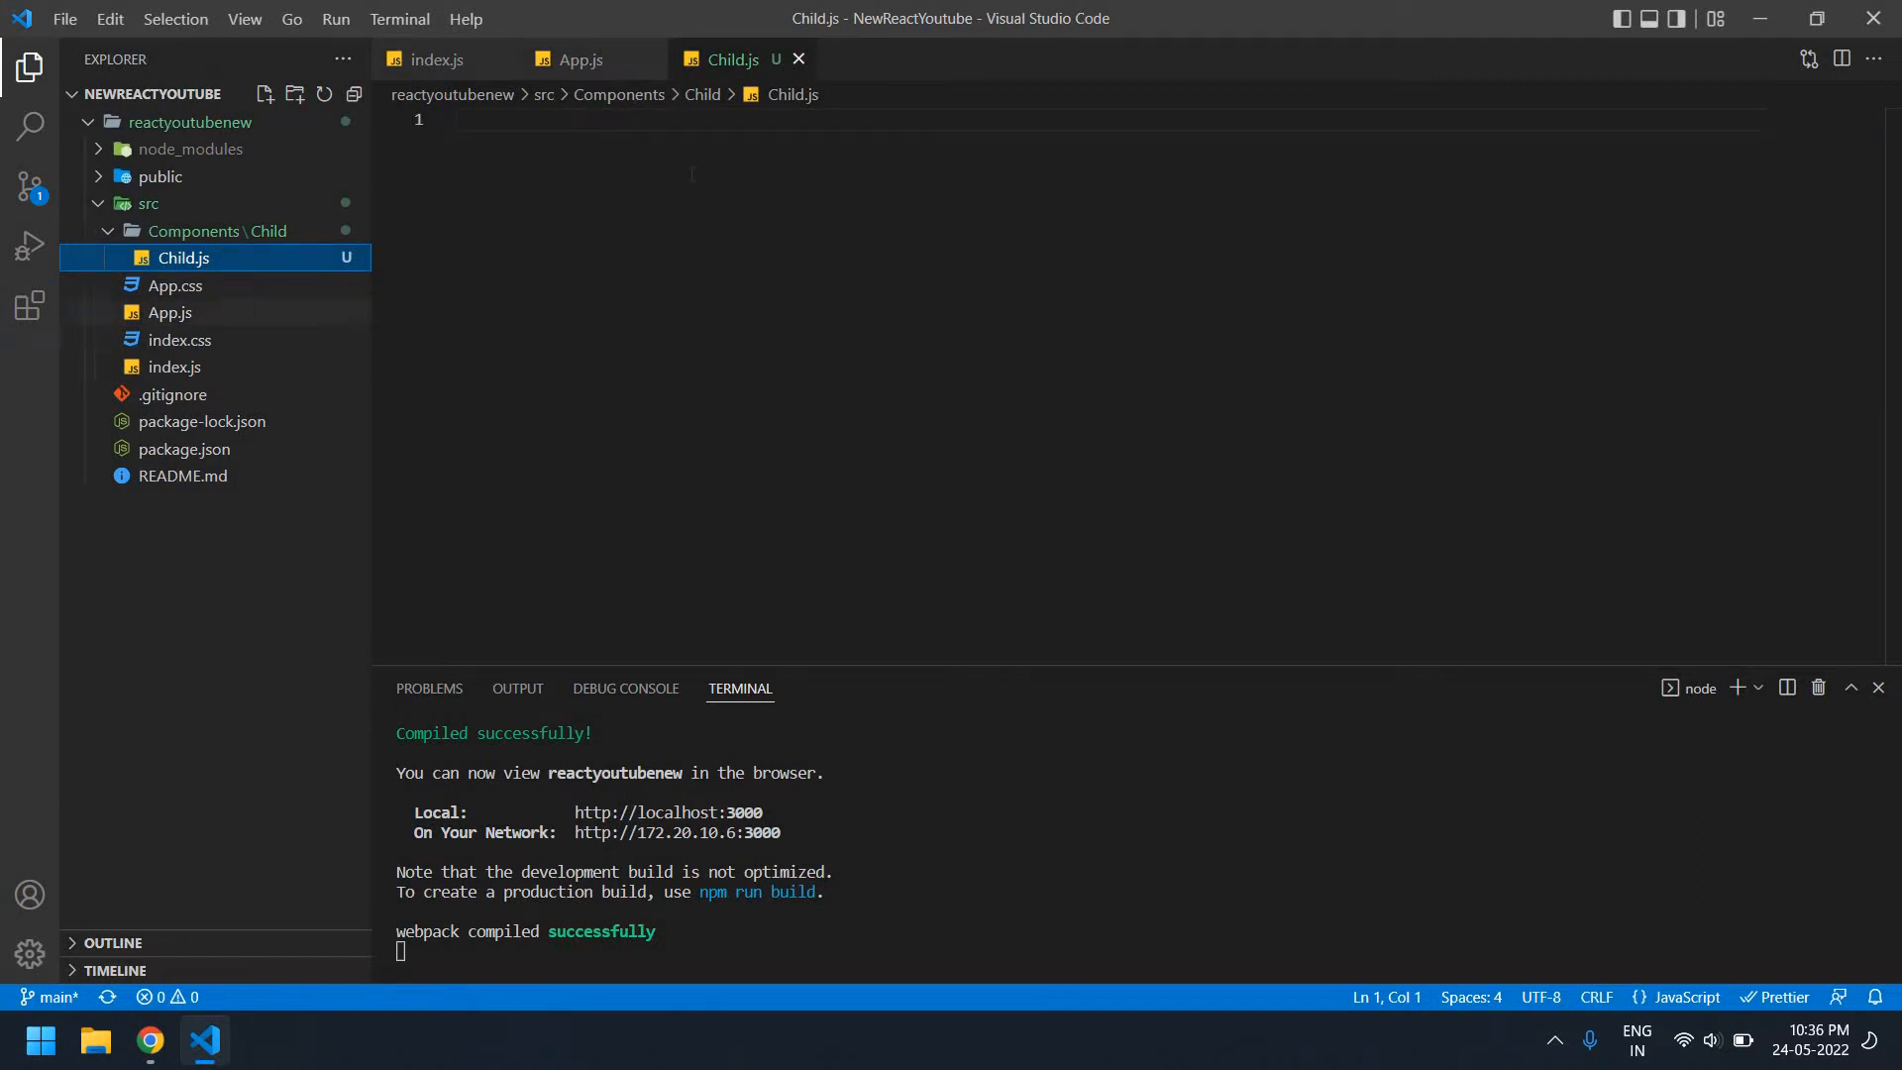
{"action": "left_click", "coordinate": [240, 315]}
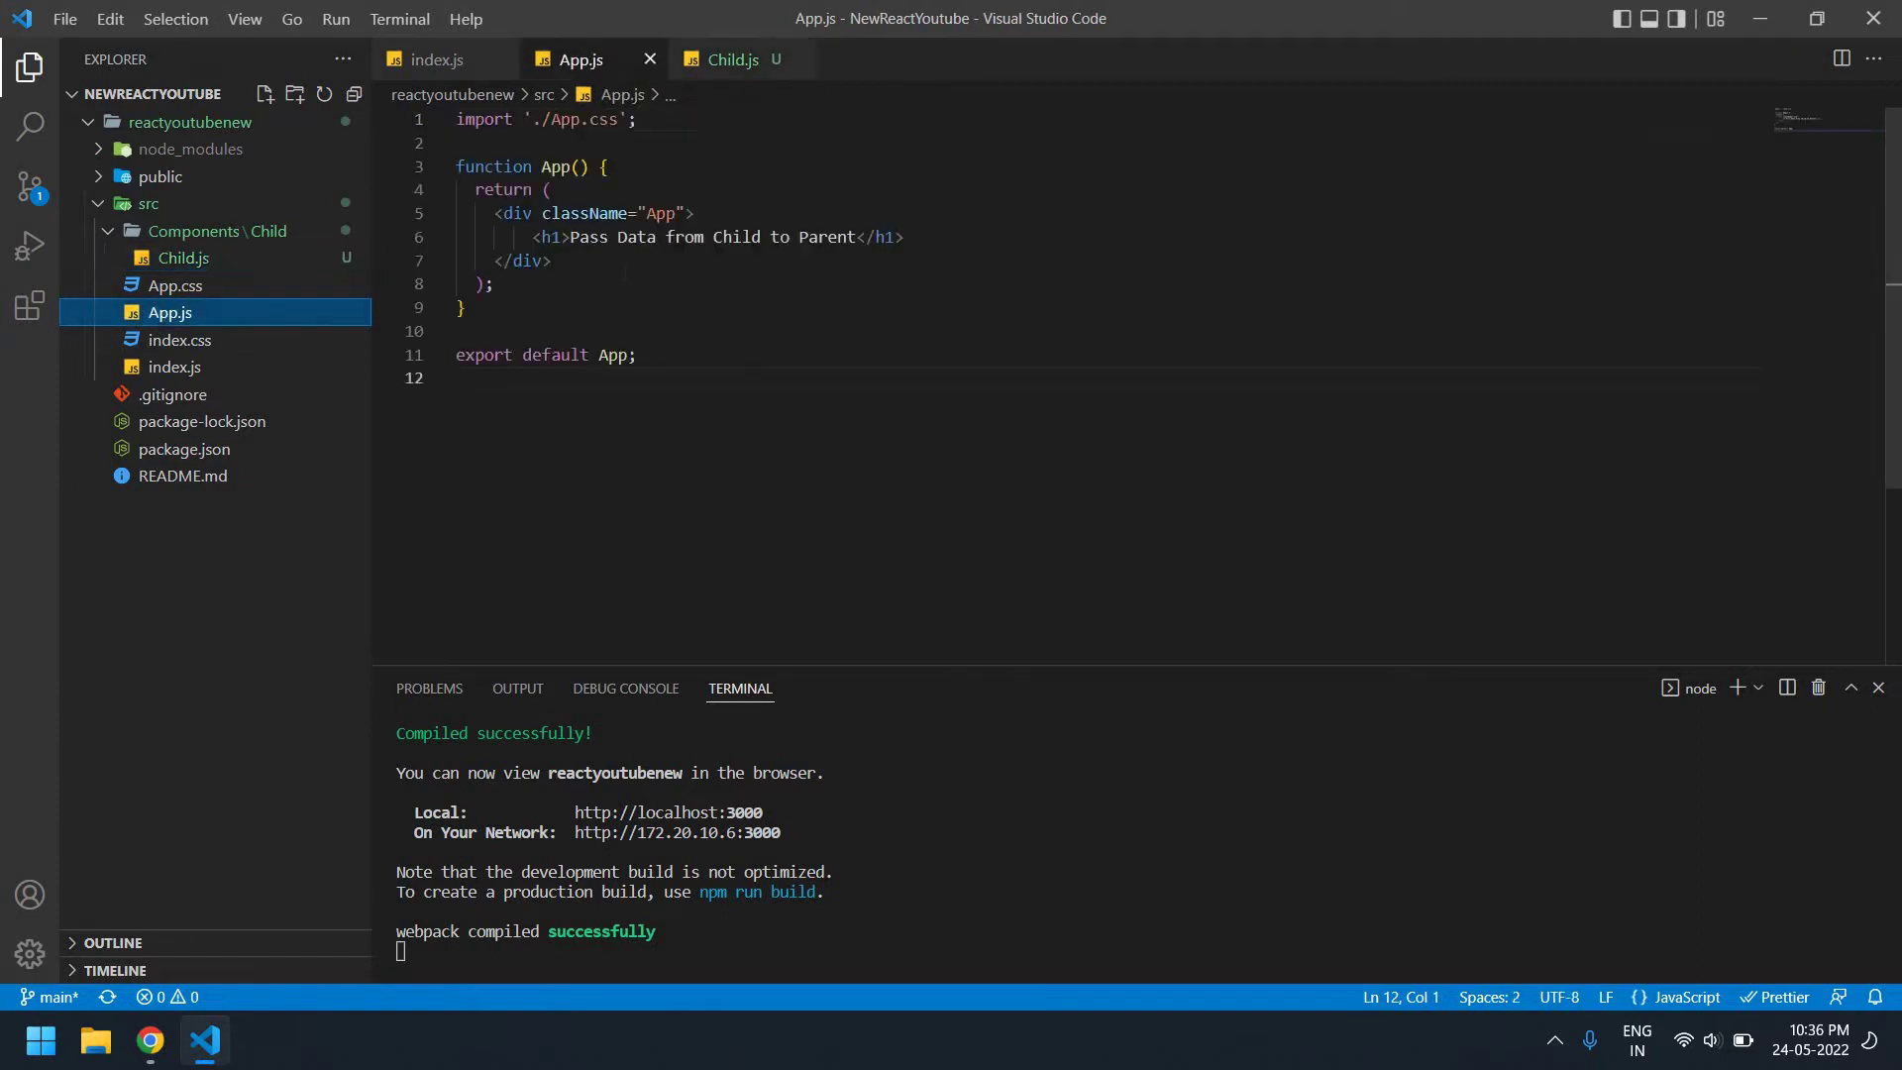
{"action": "left_click", "coordinate": [251, 260]}
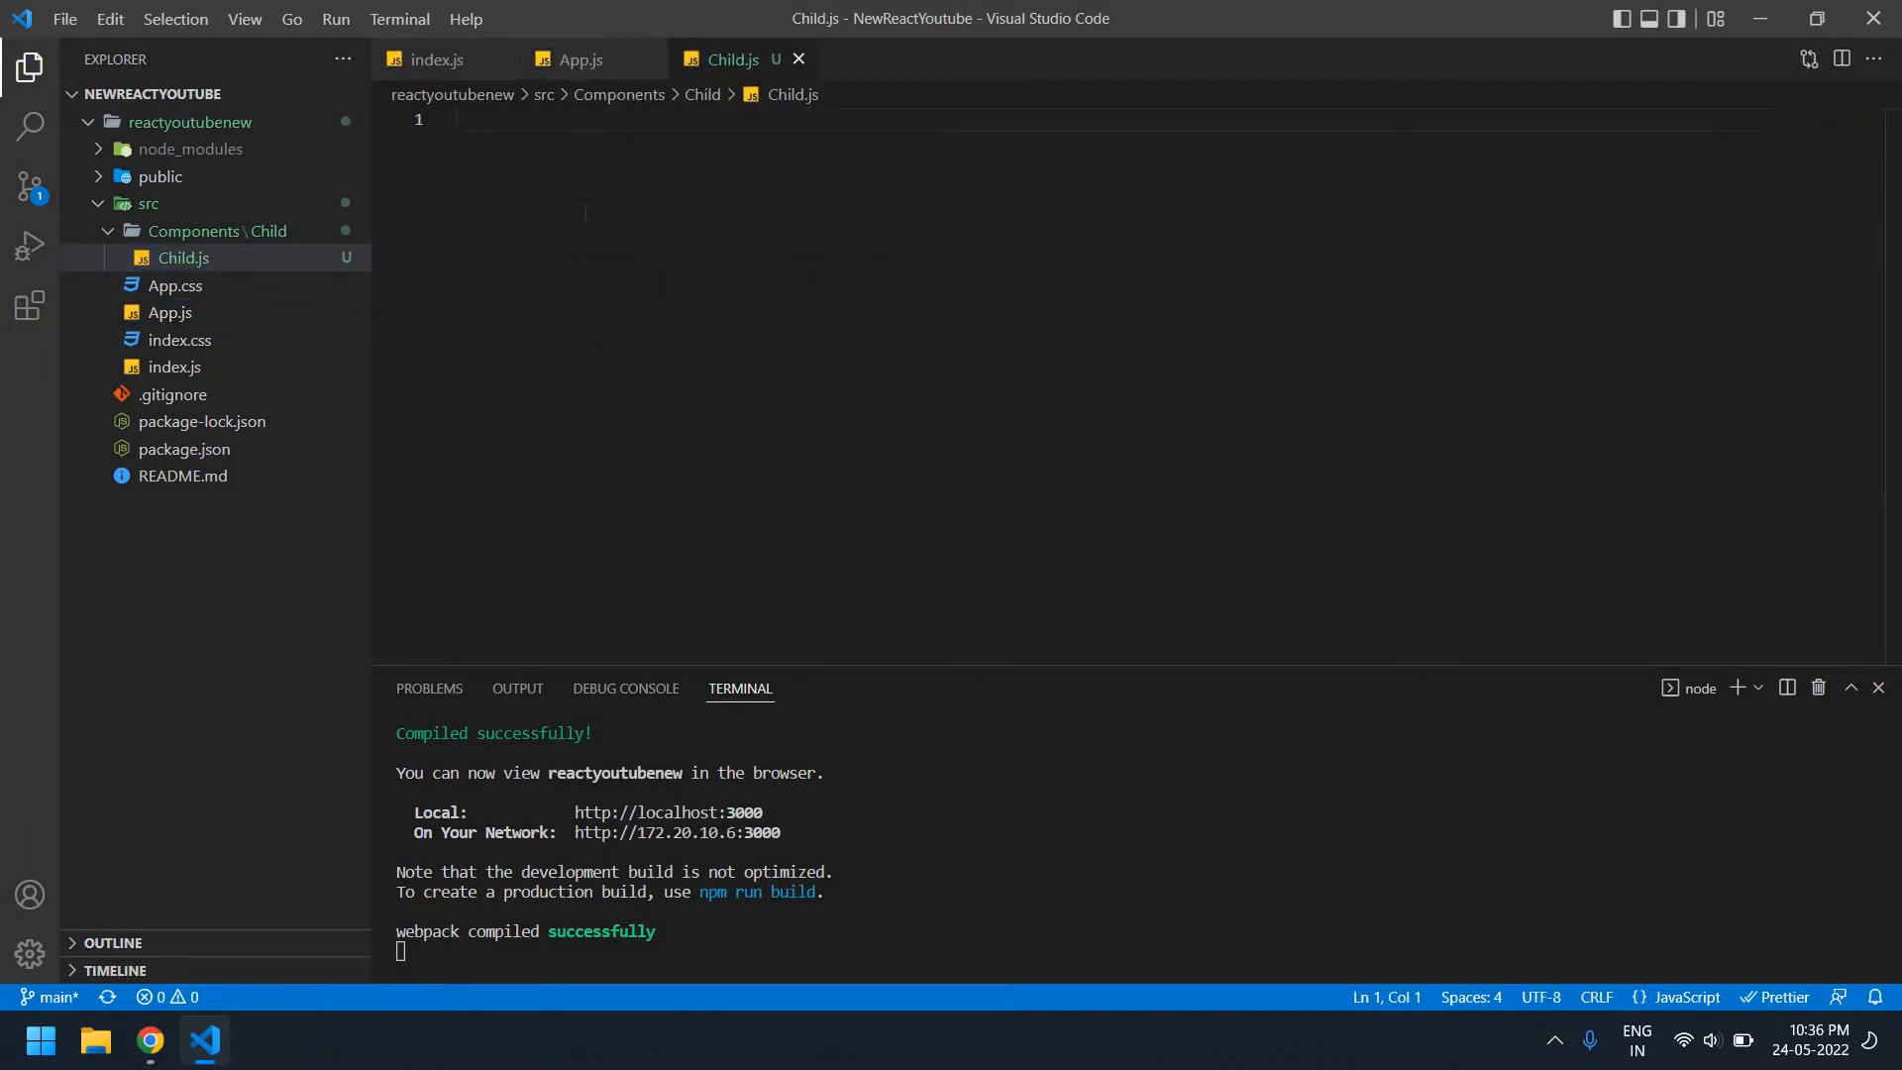
{"action": "type", "text": "impo"}
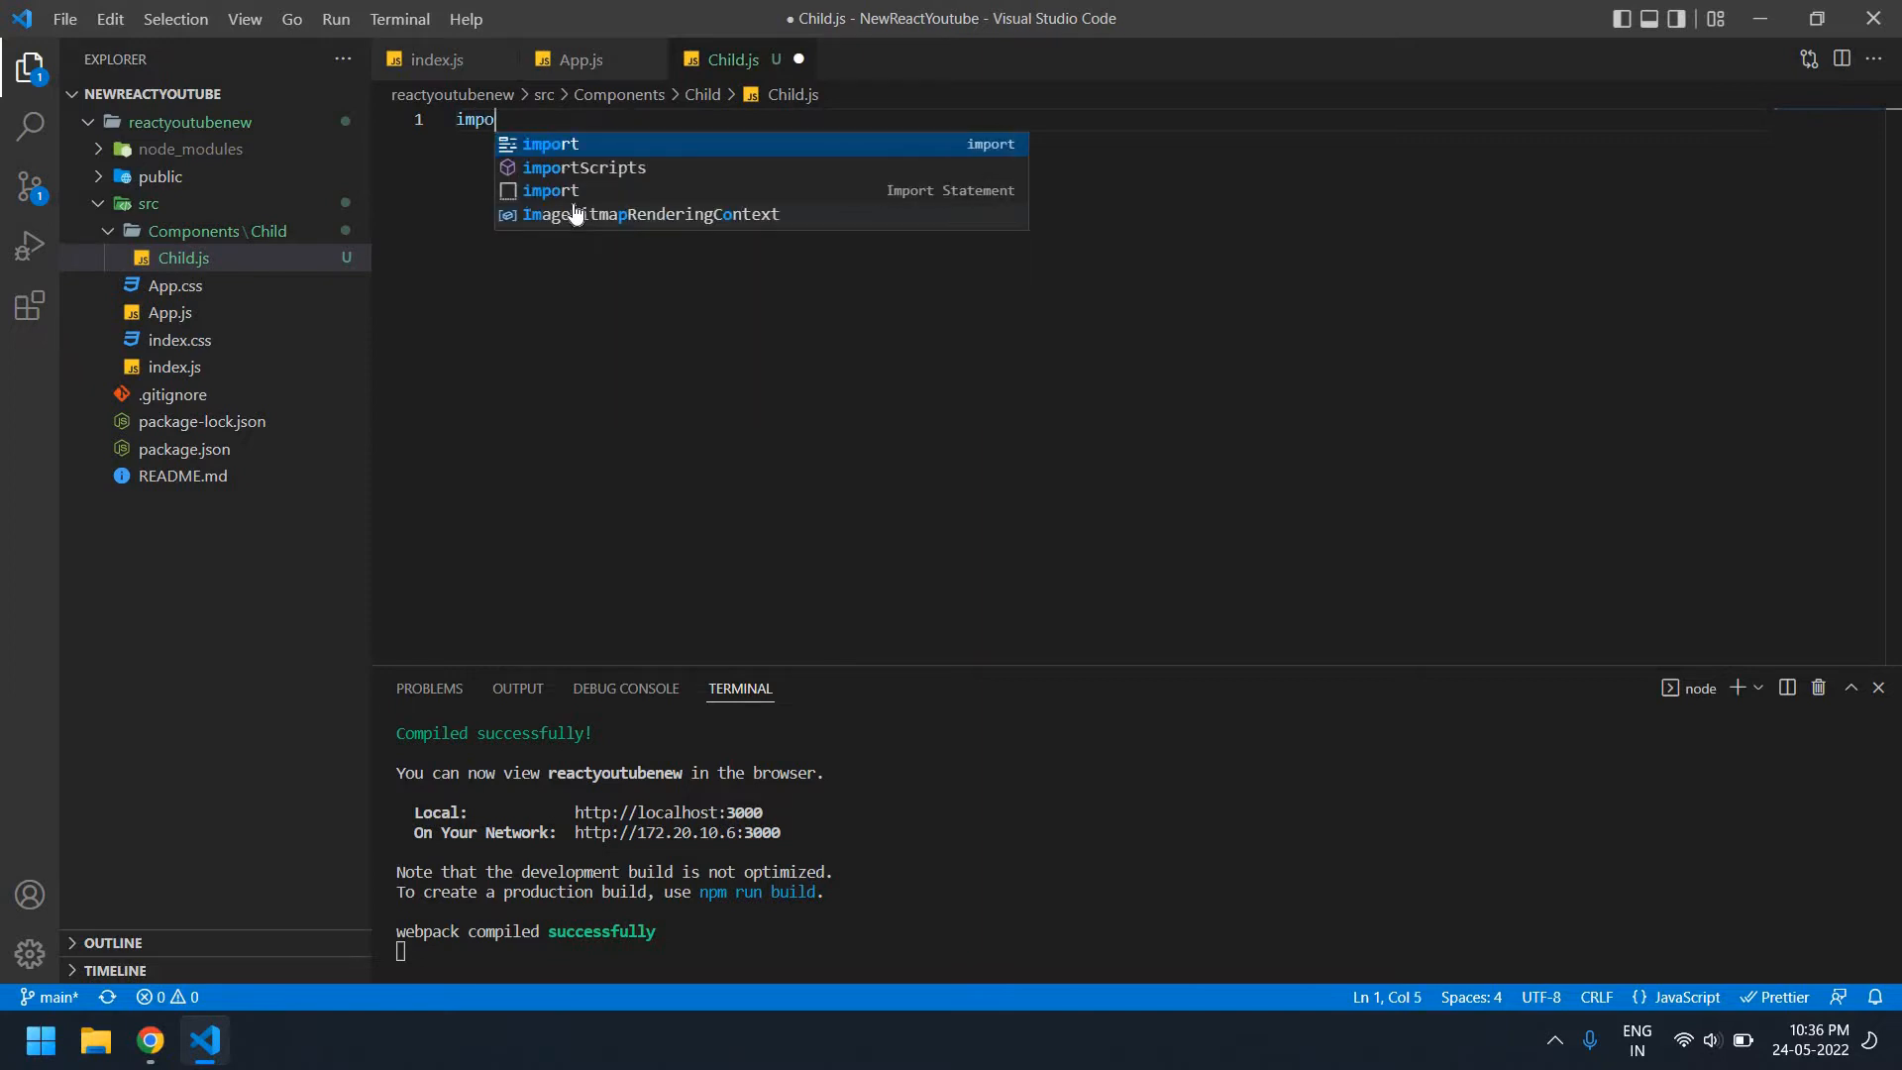
{"action": "type", "text": "rt Rea"}
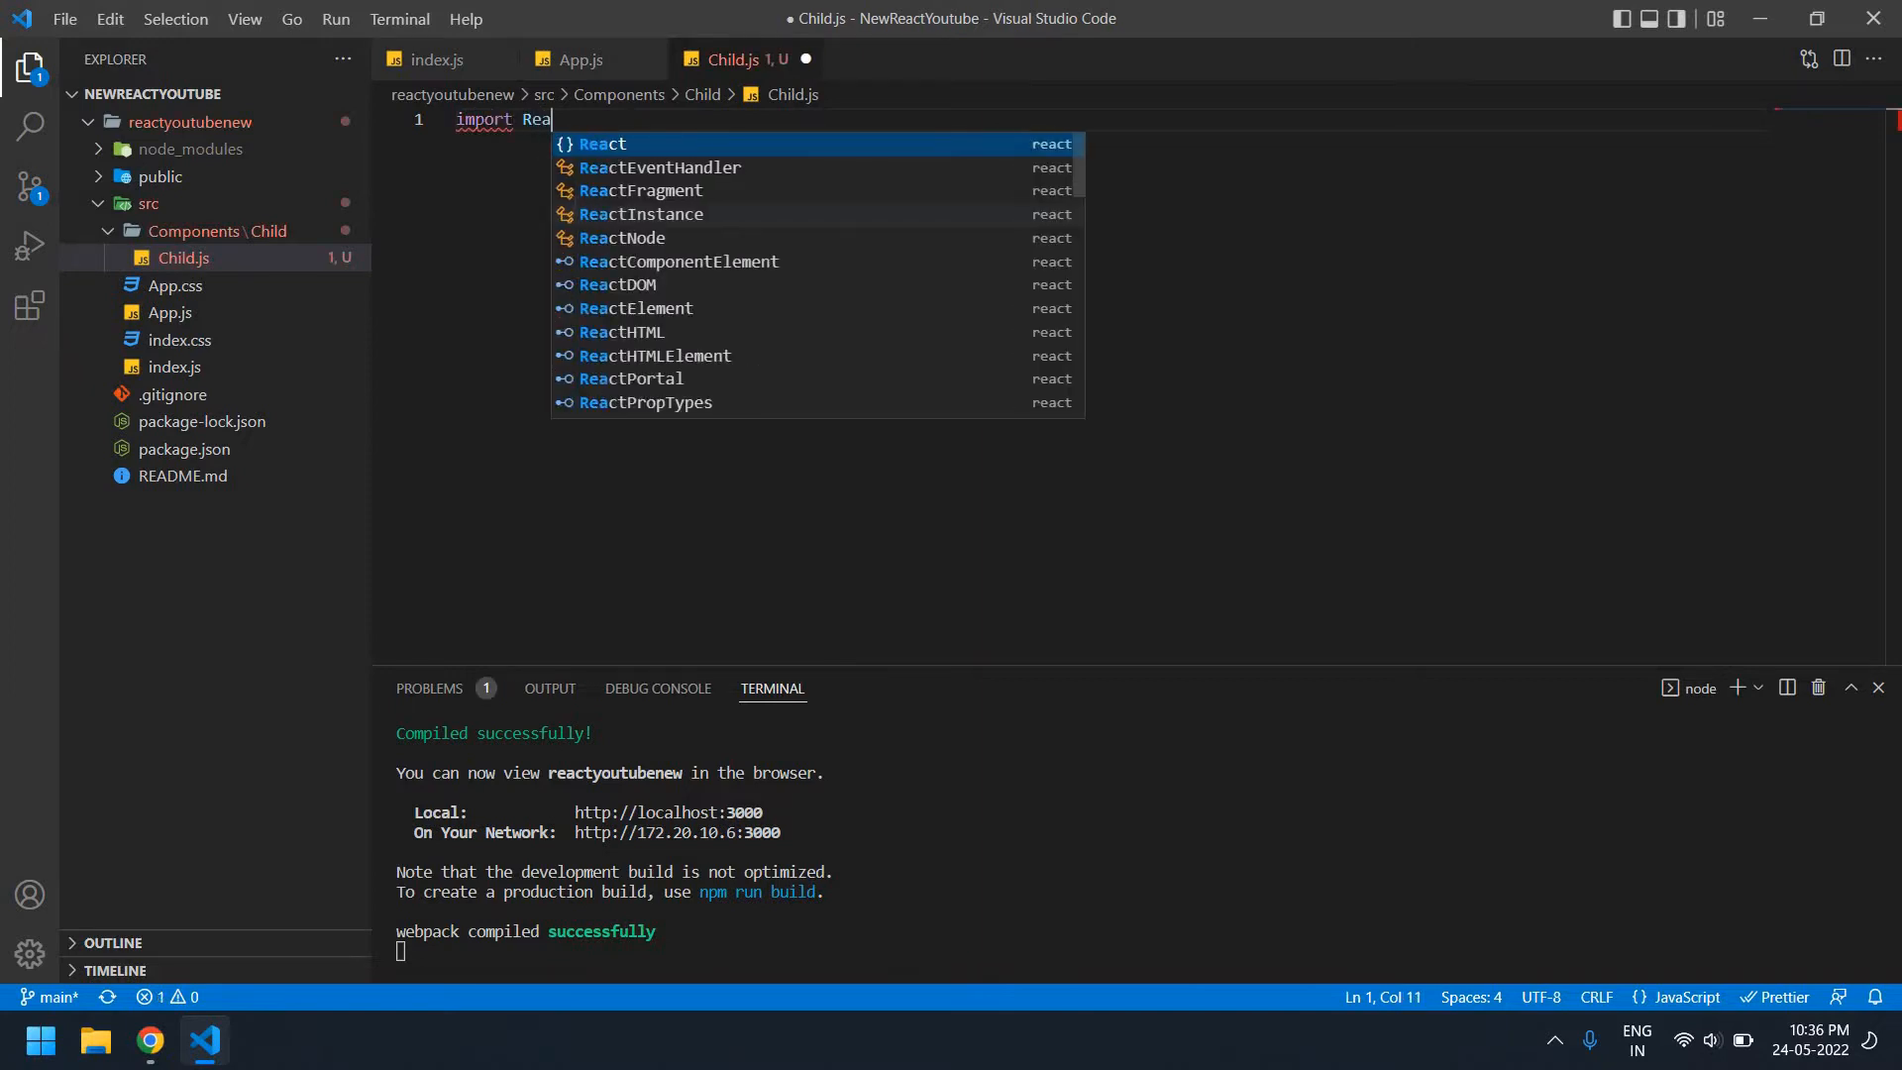
Add the React import and an empty ChildComponent function with a return() in Child.js
{"action": "key", "text": "Return"}
{"action": "left_click", "coordinate": [785, 125]}
{"action": "key", "text": "Return"}
{"action": "key", "text": "Return"}
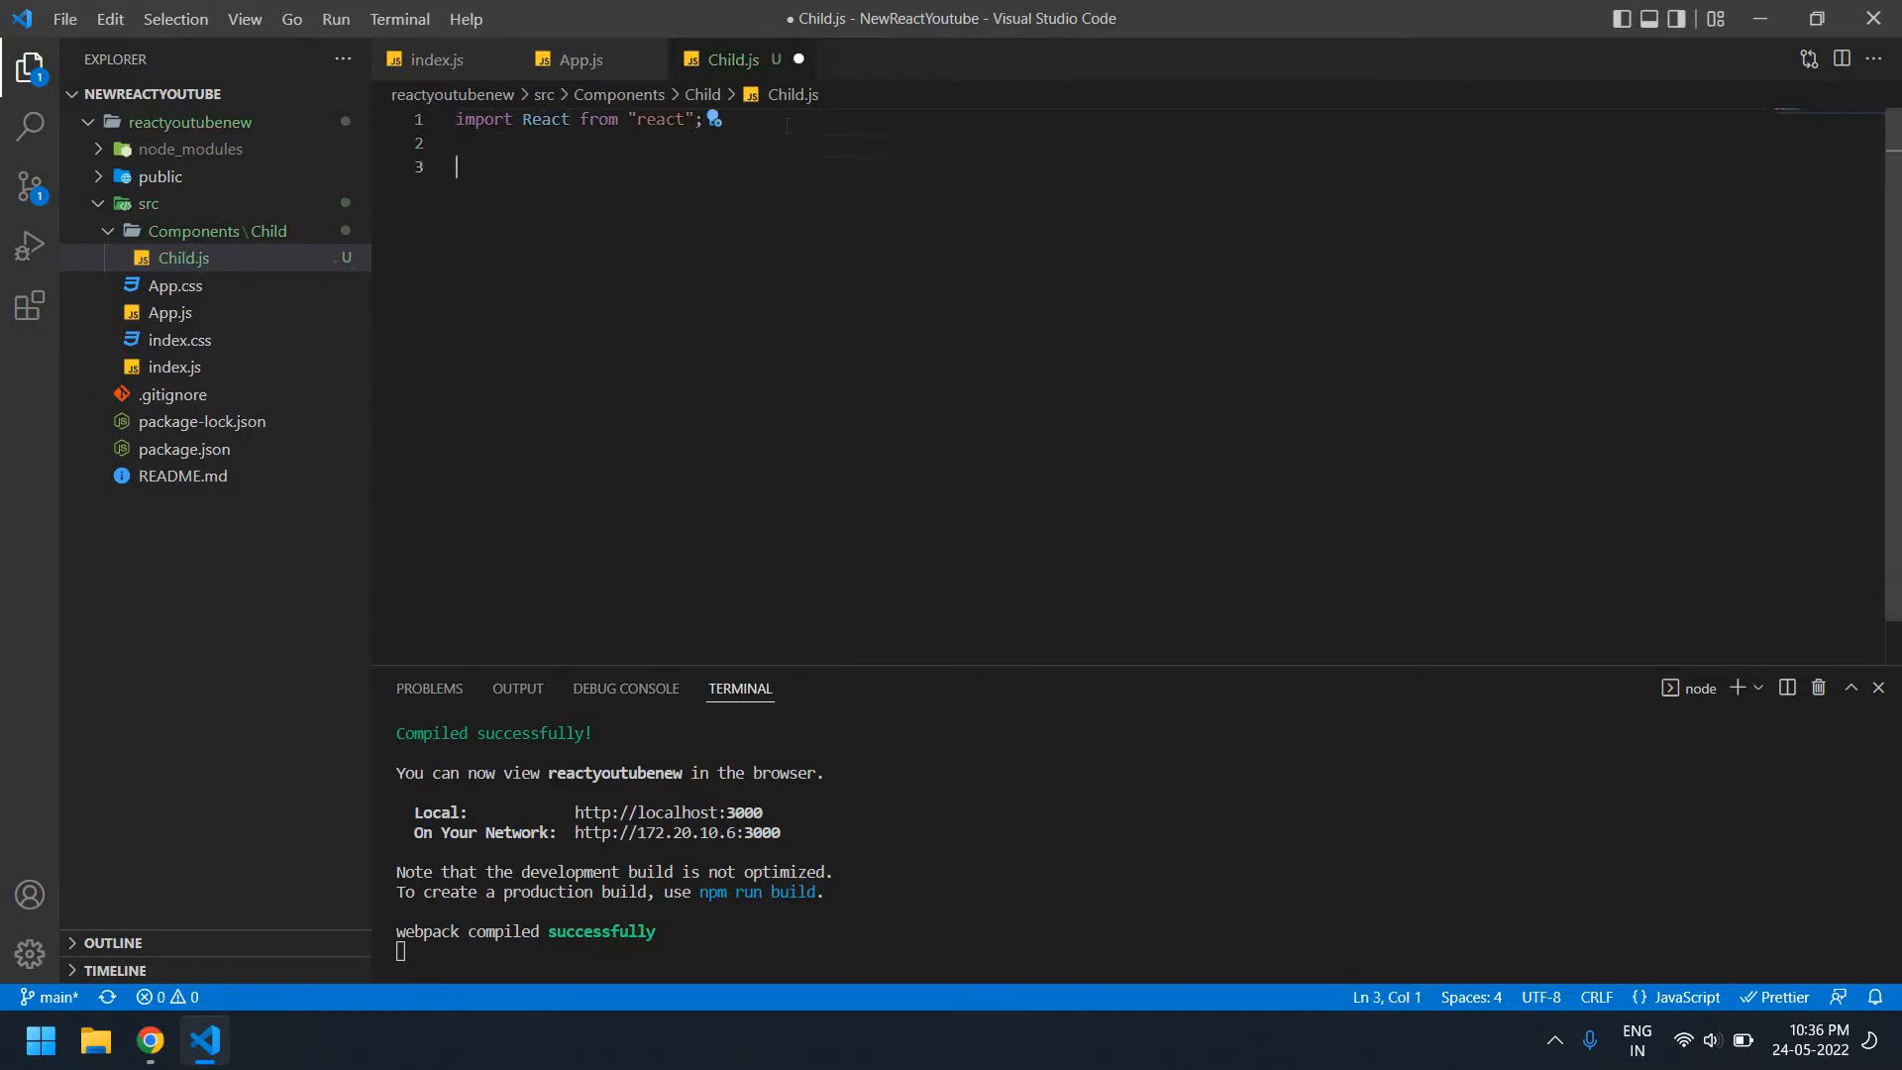
{"action": "type", "text": "function"}
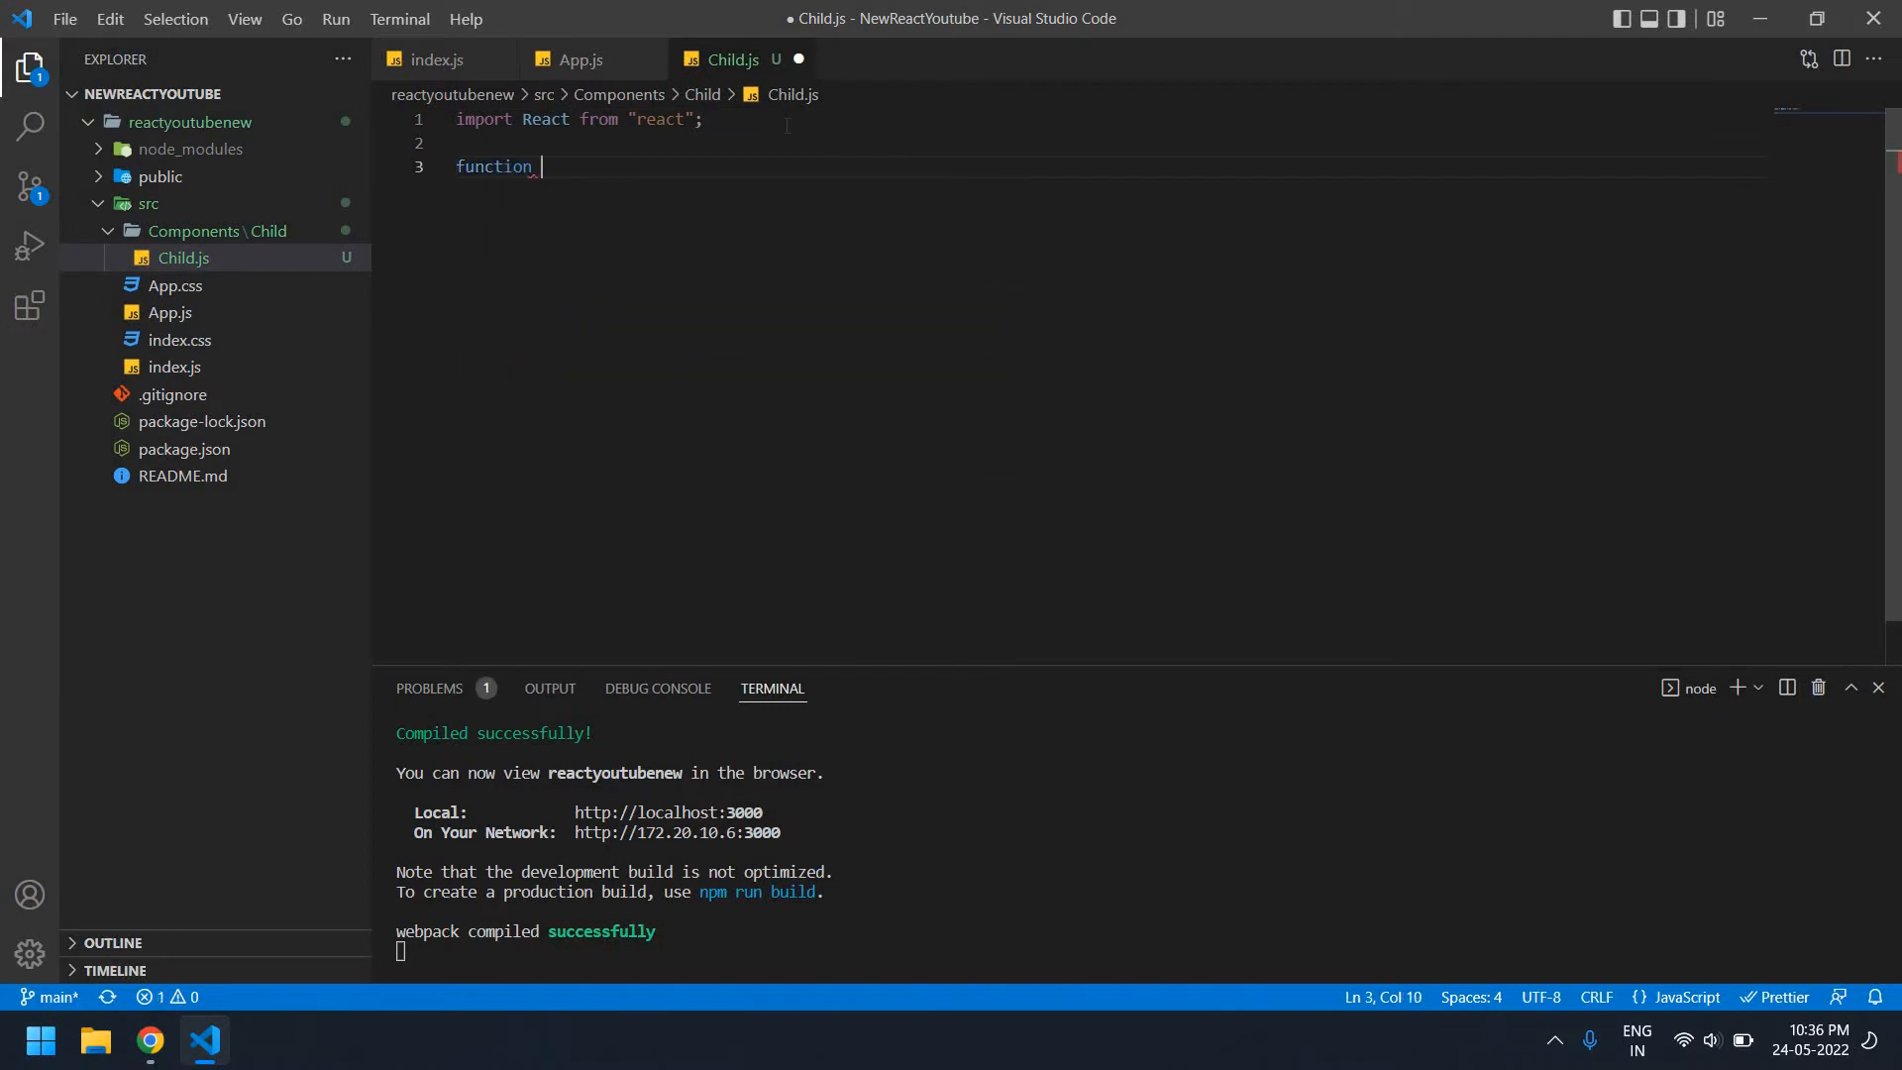
{"action": "type", "text": " Child"}
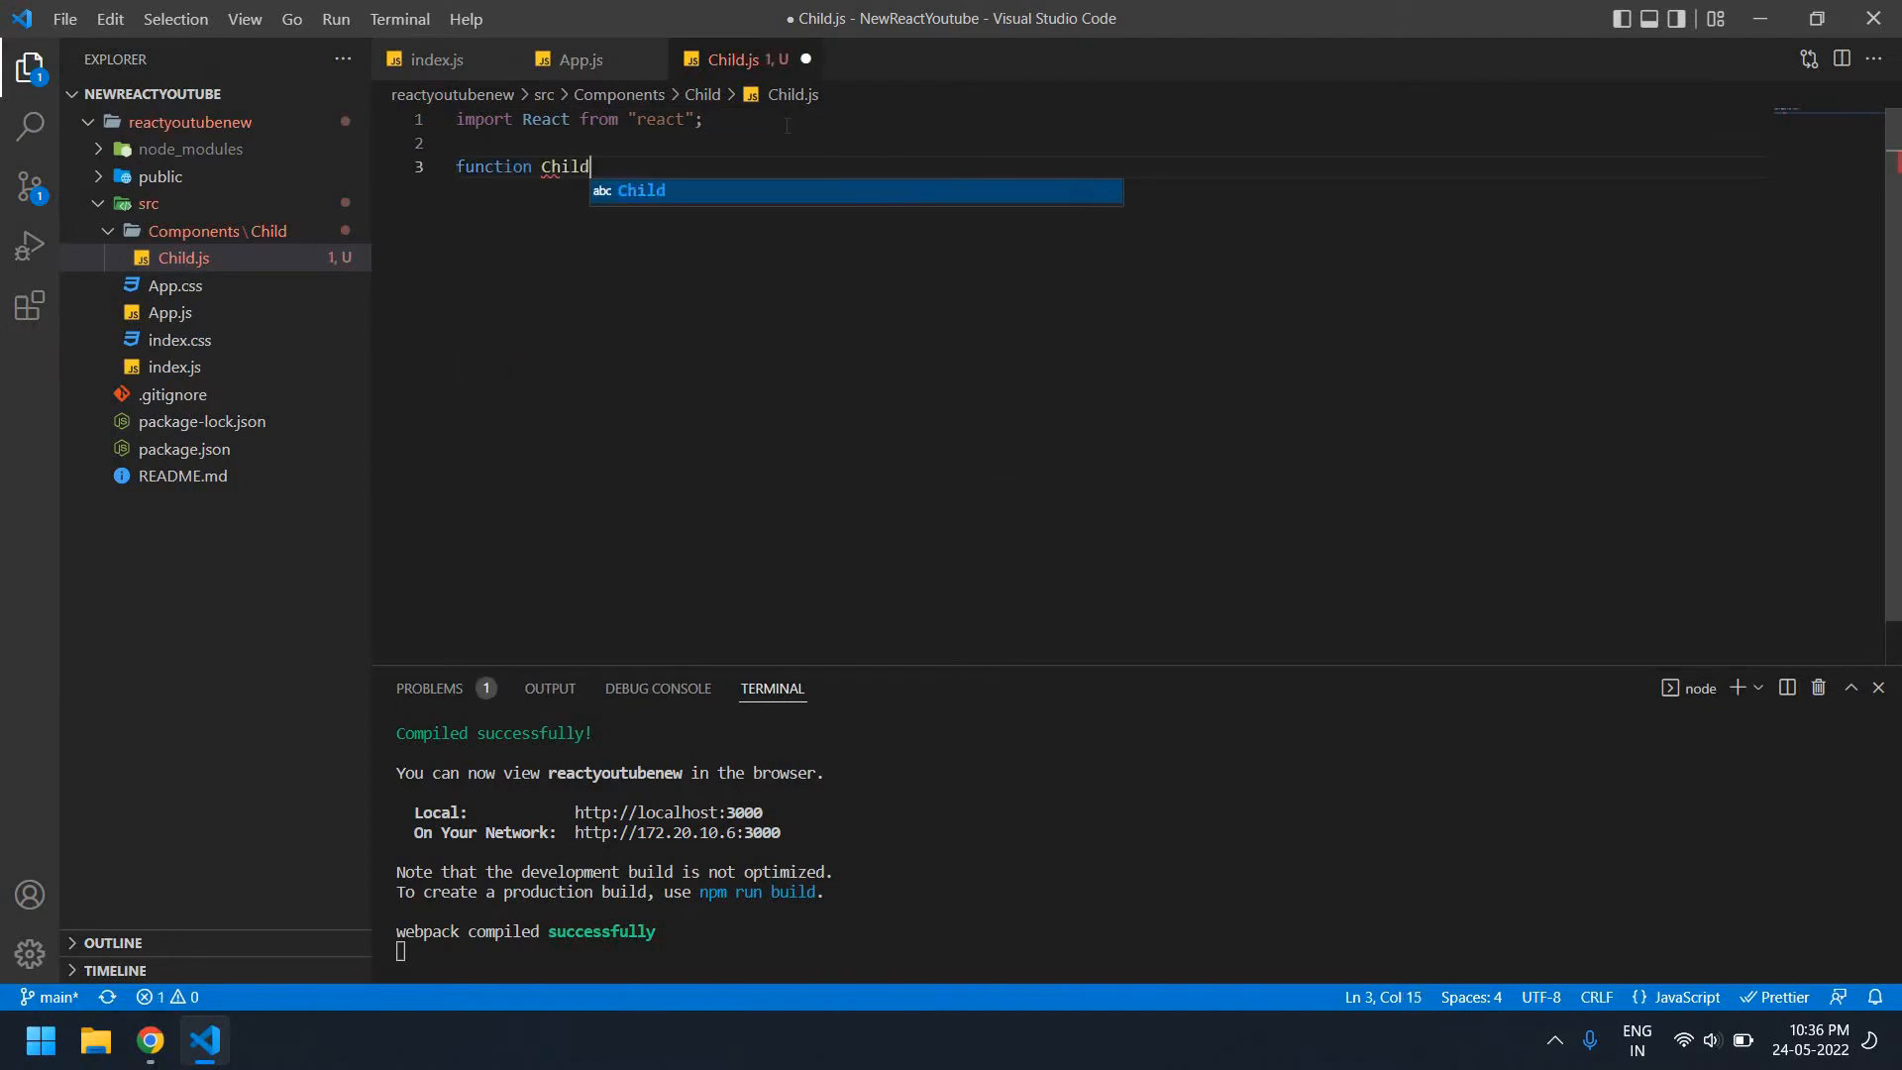
{"action": "type", "text": "Component"}
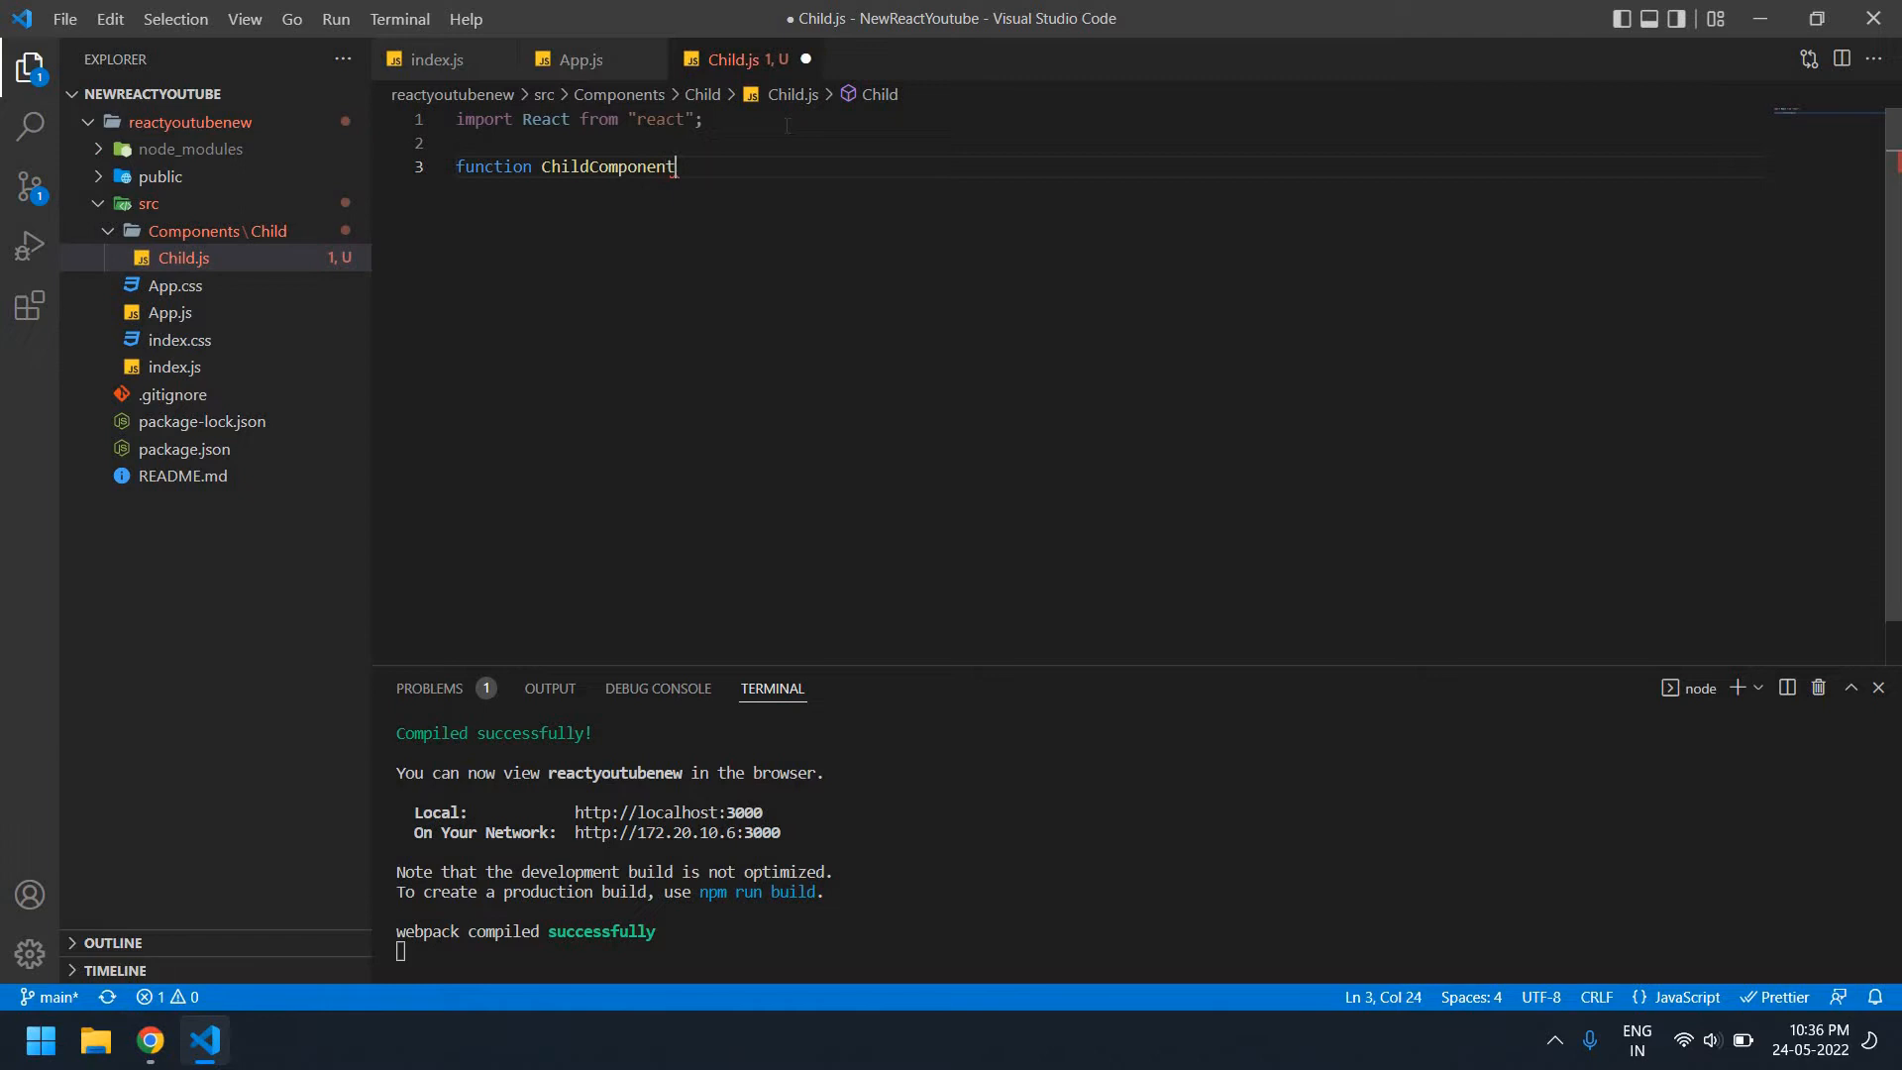
{"action": "type", "text": "()"}
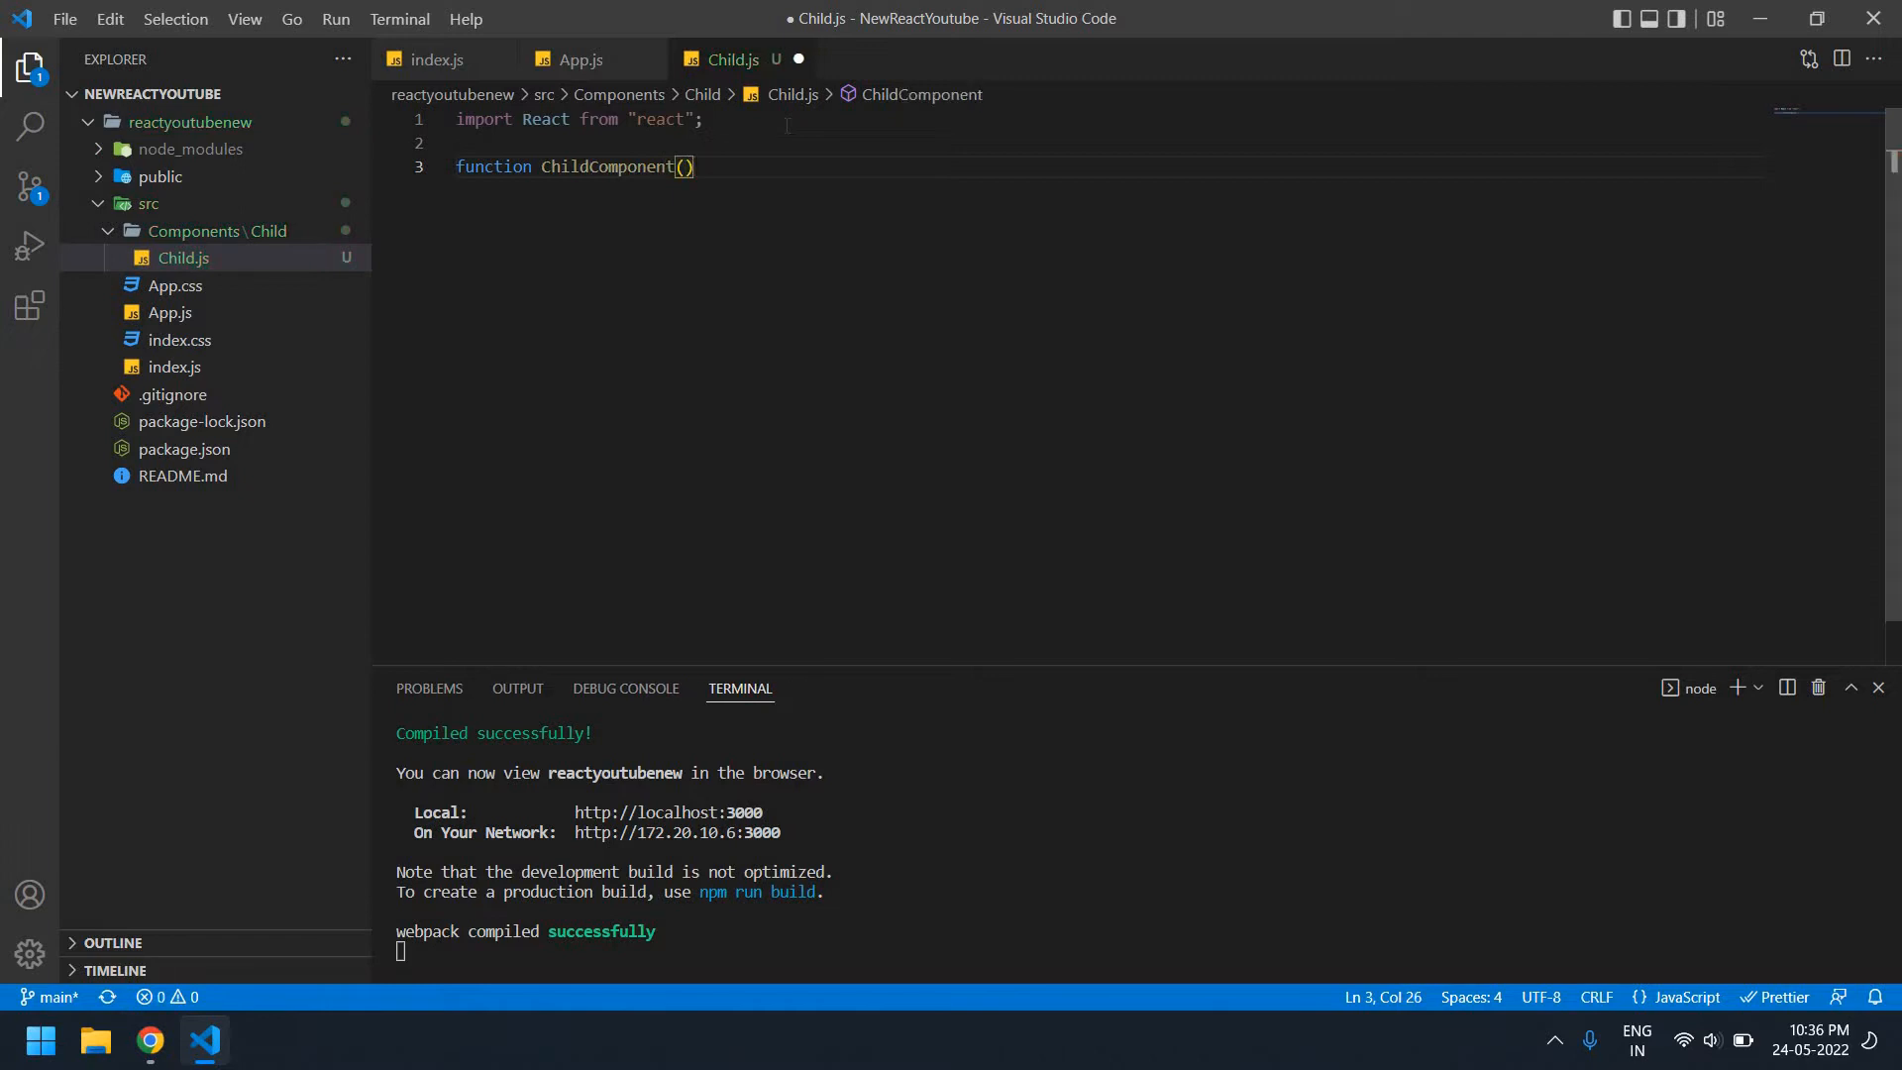
{"action": "type", "text": "{"}
{"action": "key", "text": "Return"}
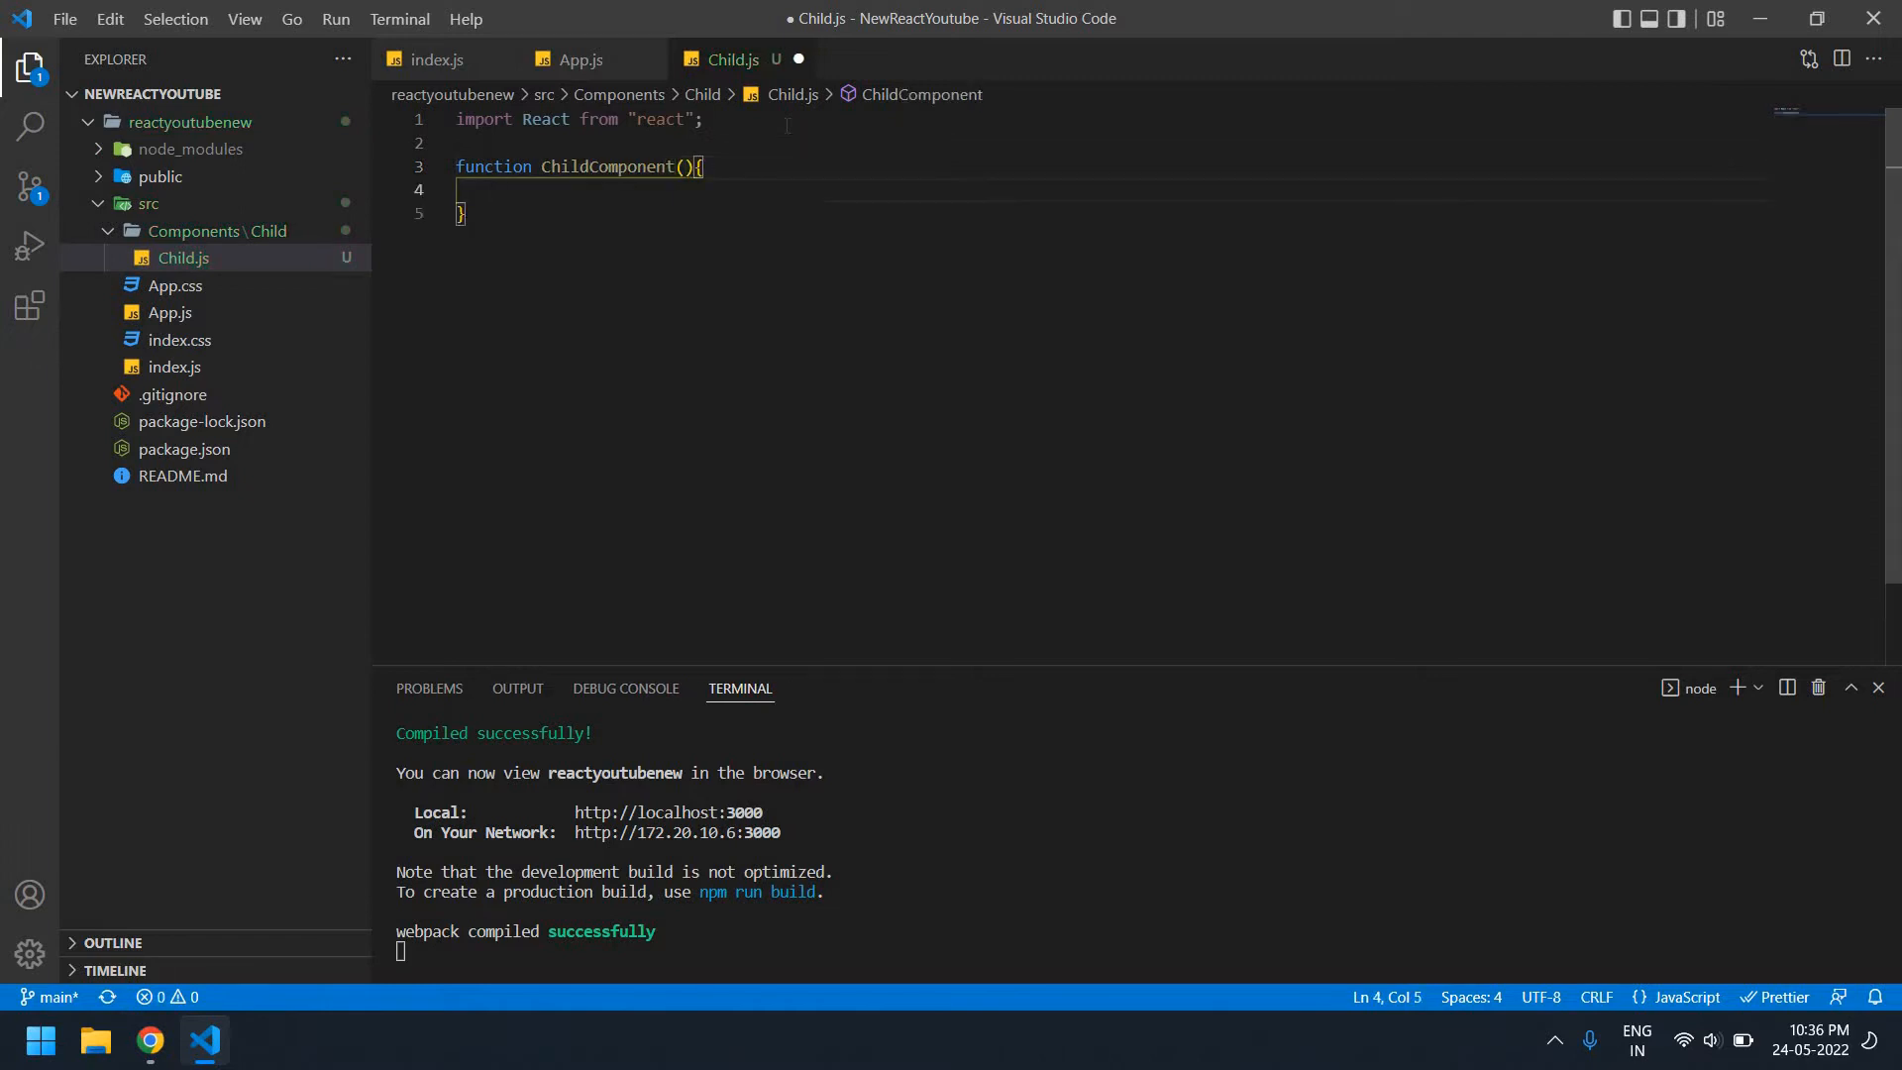
{"action": "type", "text": "return("}
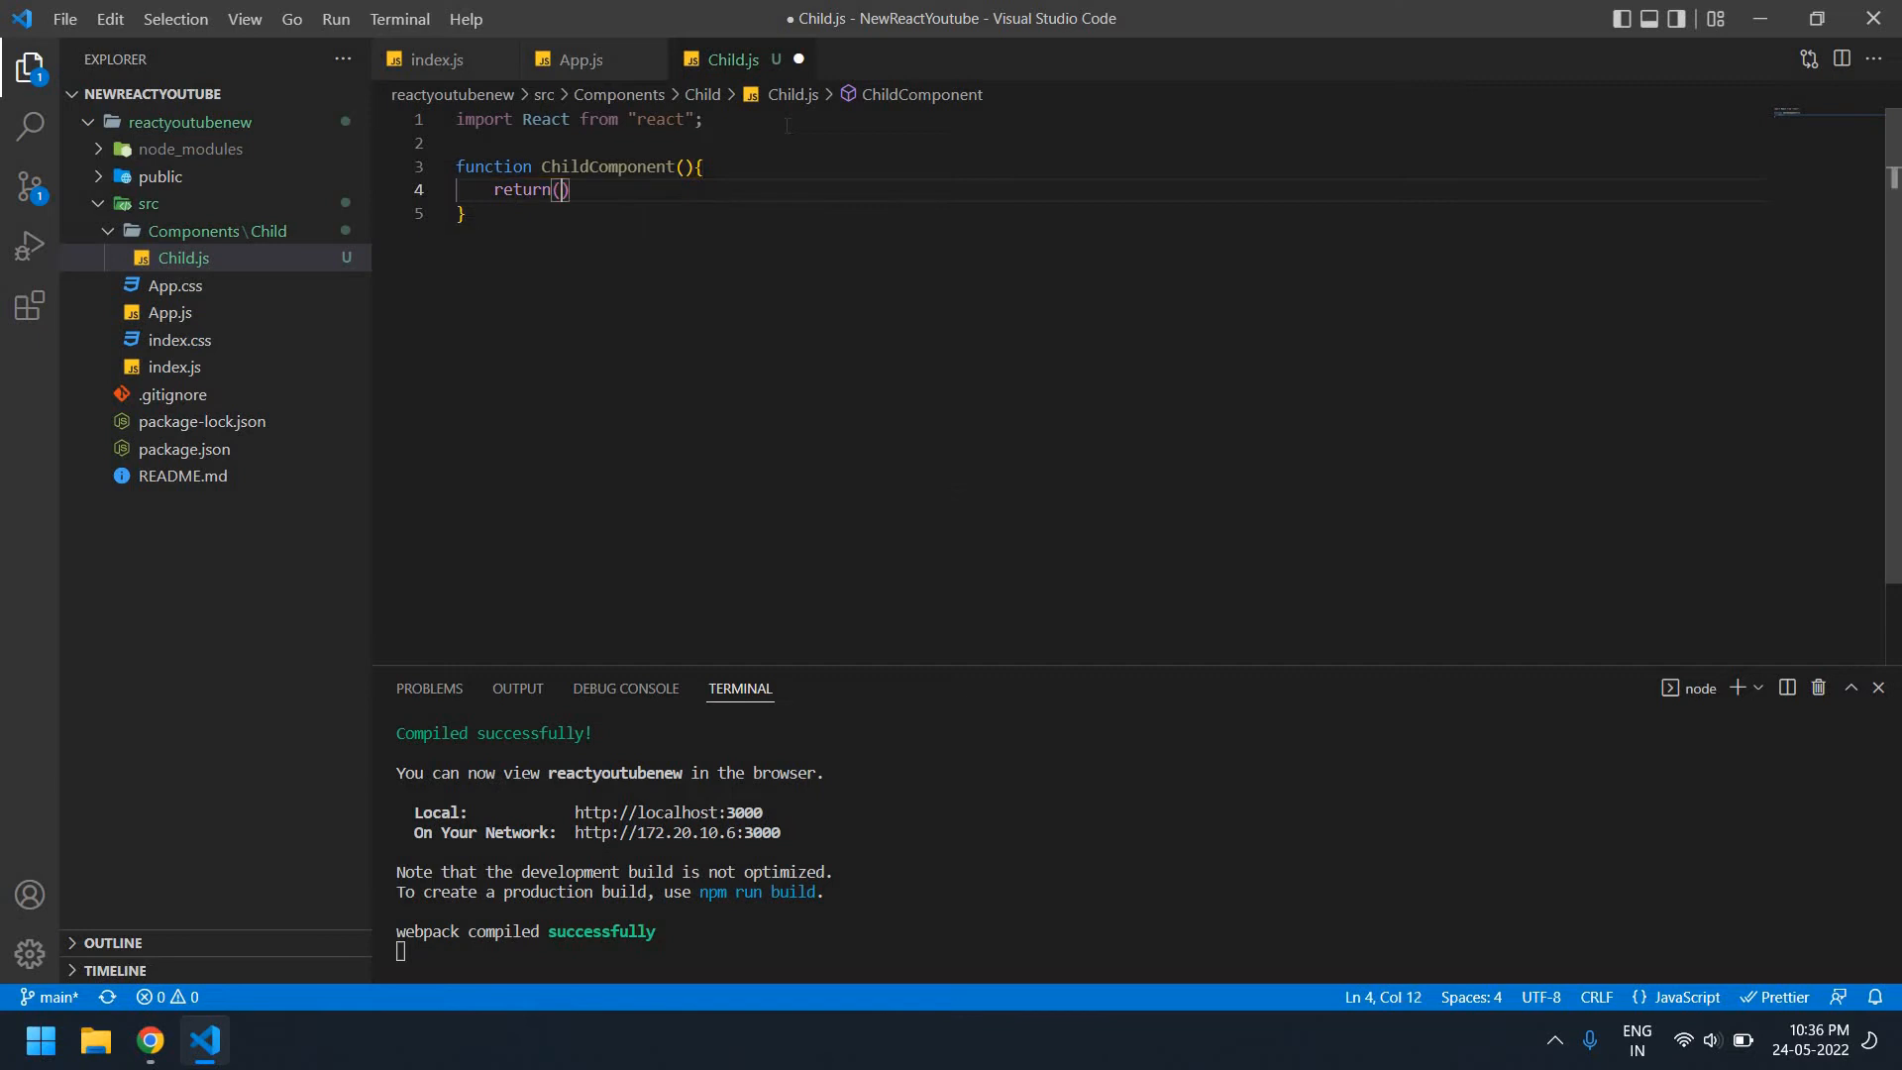
{"action": "key", "text": "Right"}
{"action": "type", "text": ";"}
{"action": "key", "text": "Down"}
{"action": "key", "text": "Return"}
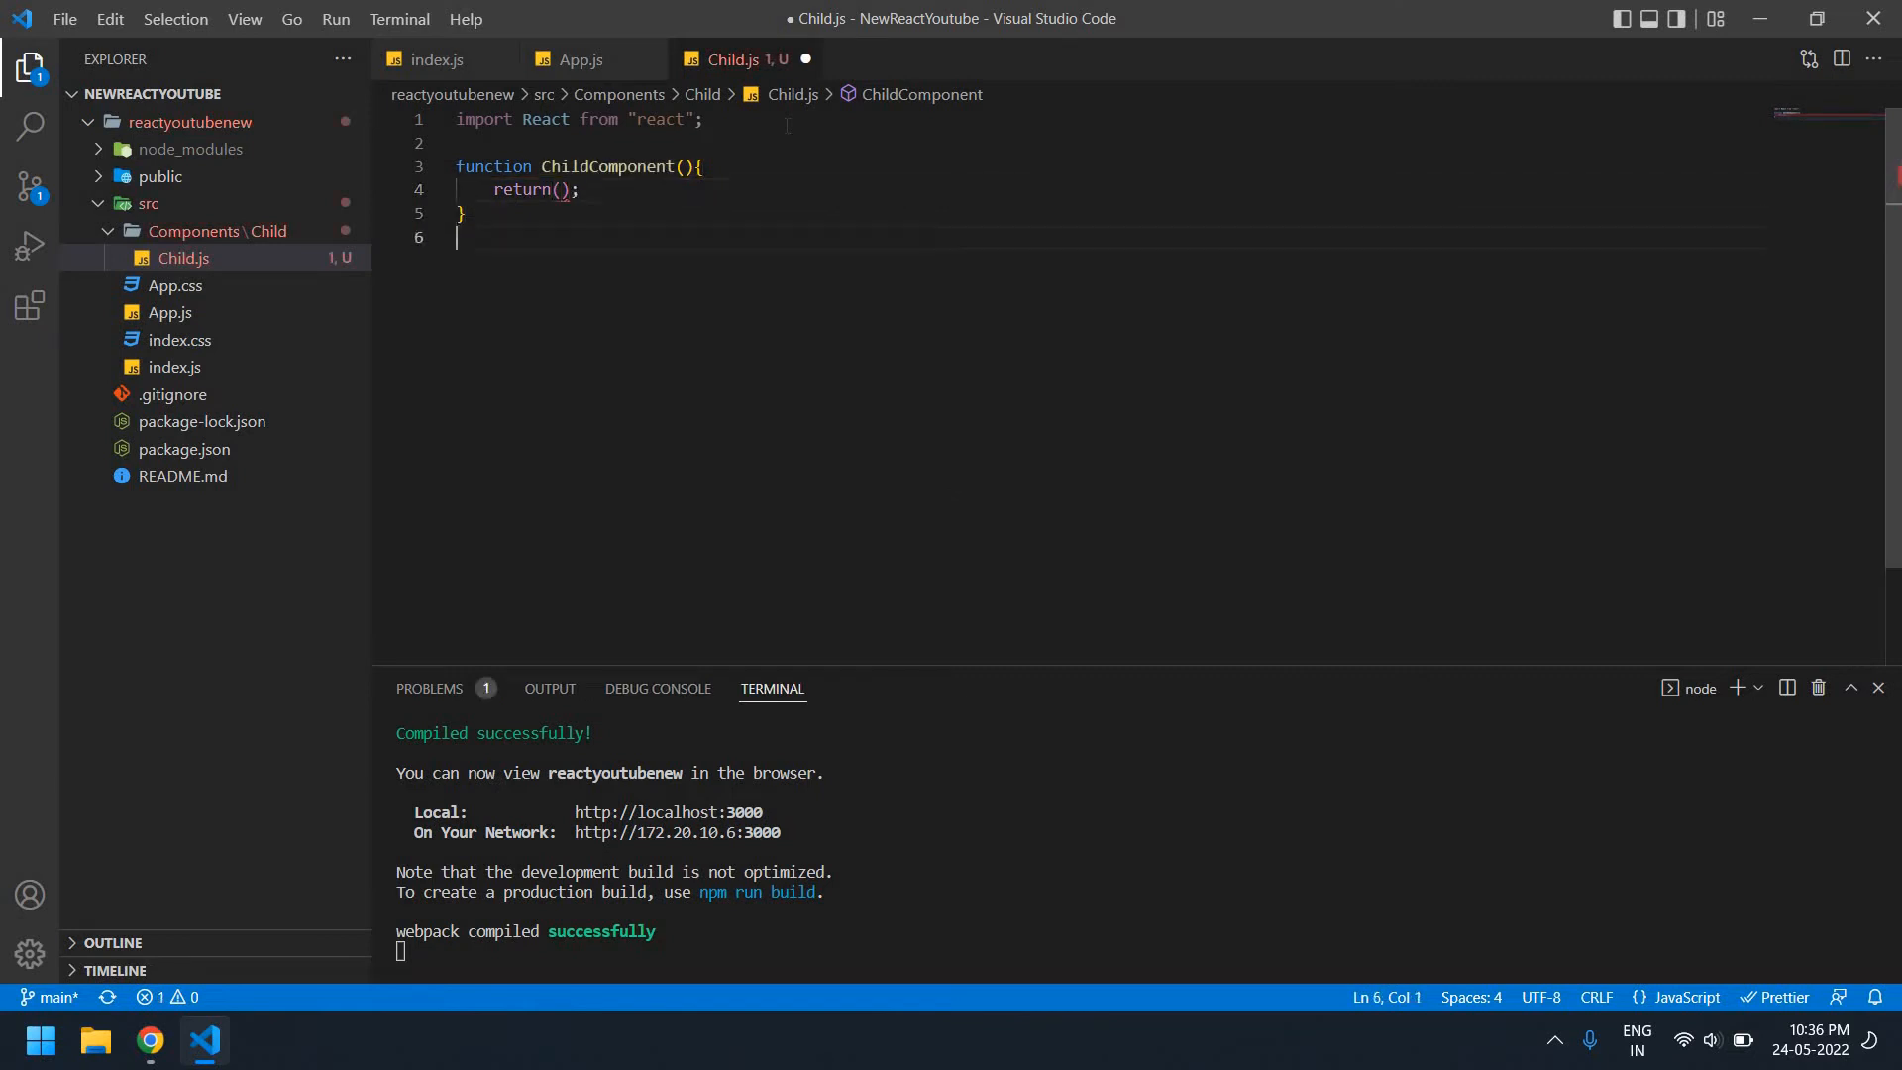
{"action": "type", "text": "ex"}
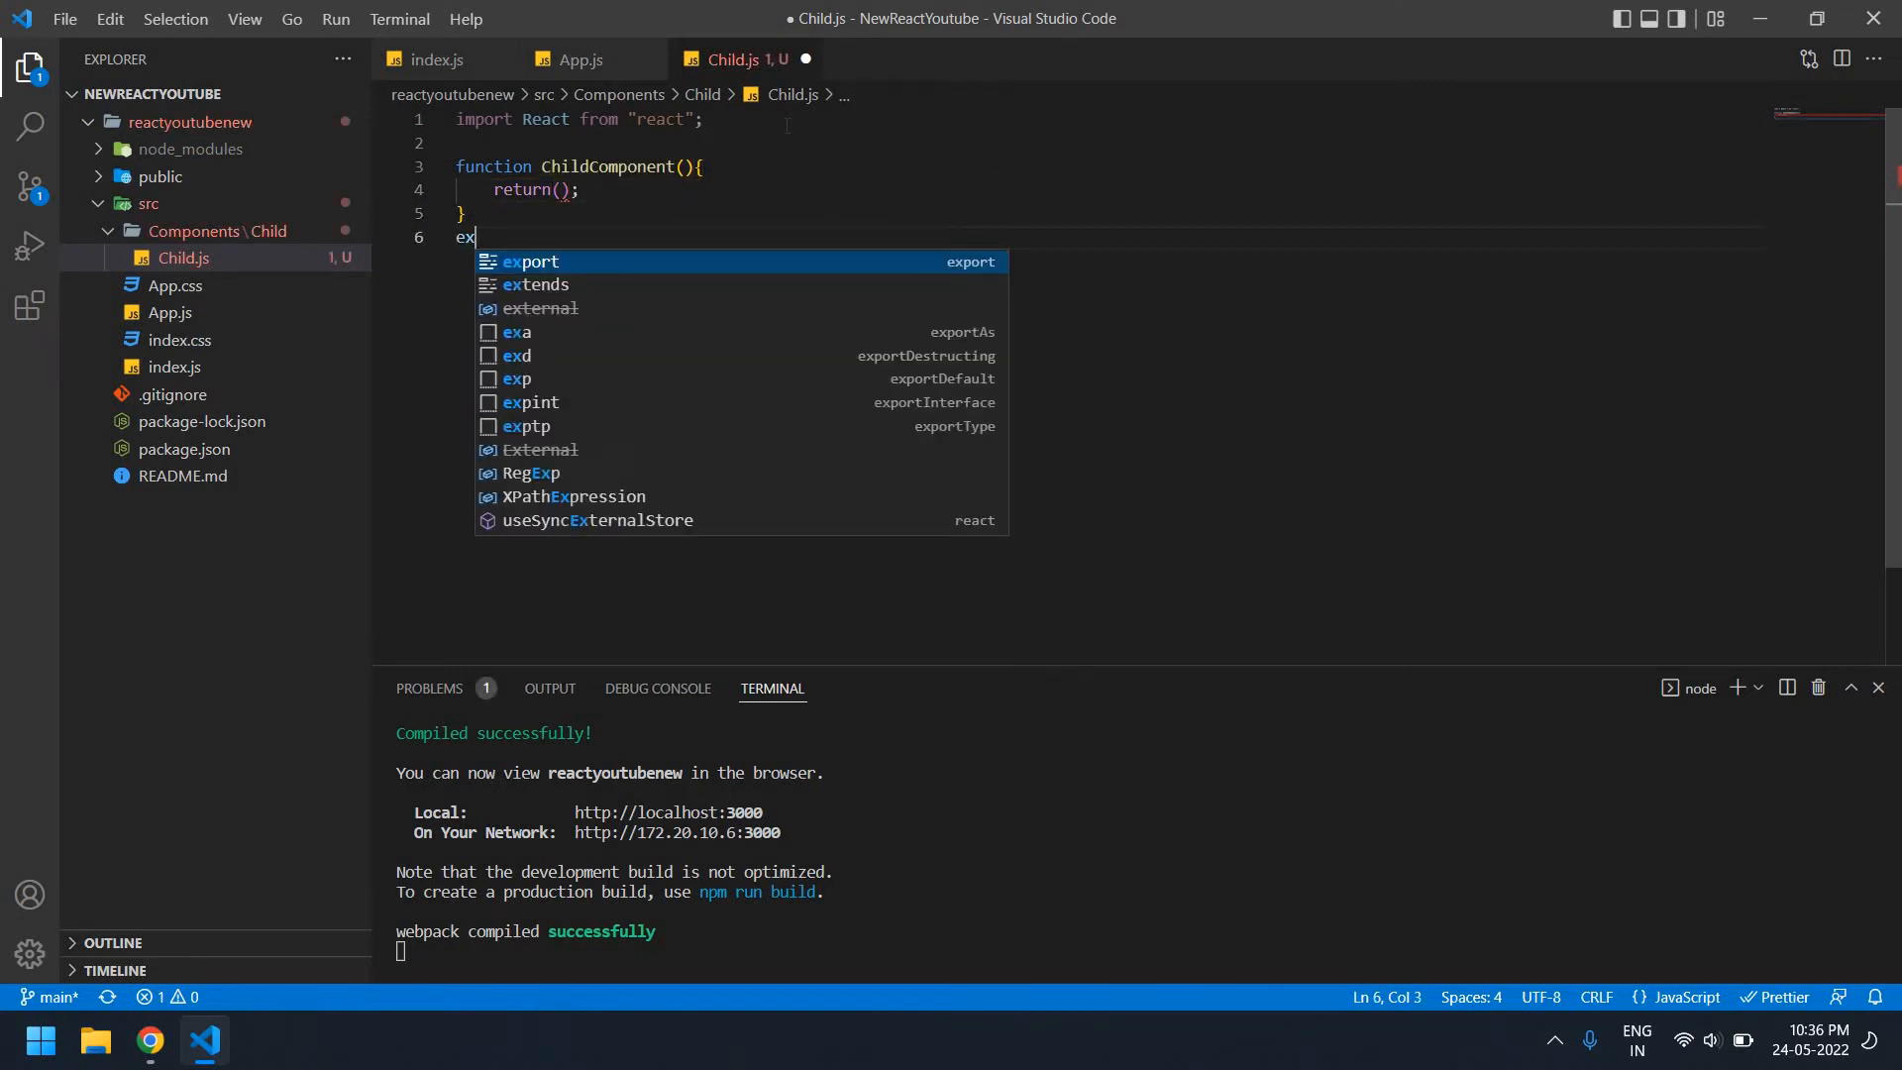
Add the export default ChildComponent line, fixing the stray debugger suggestion
{"action": "key", "text": "Return"}
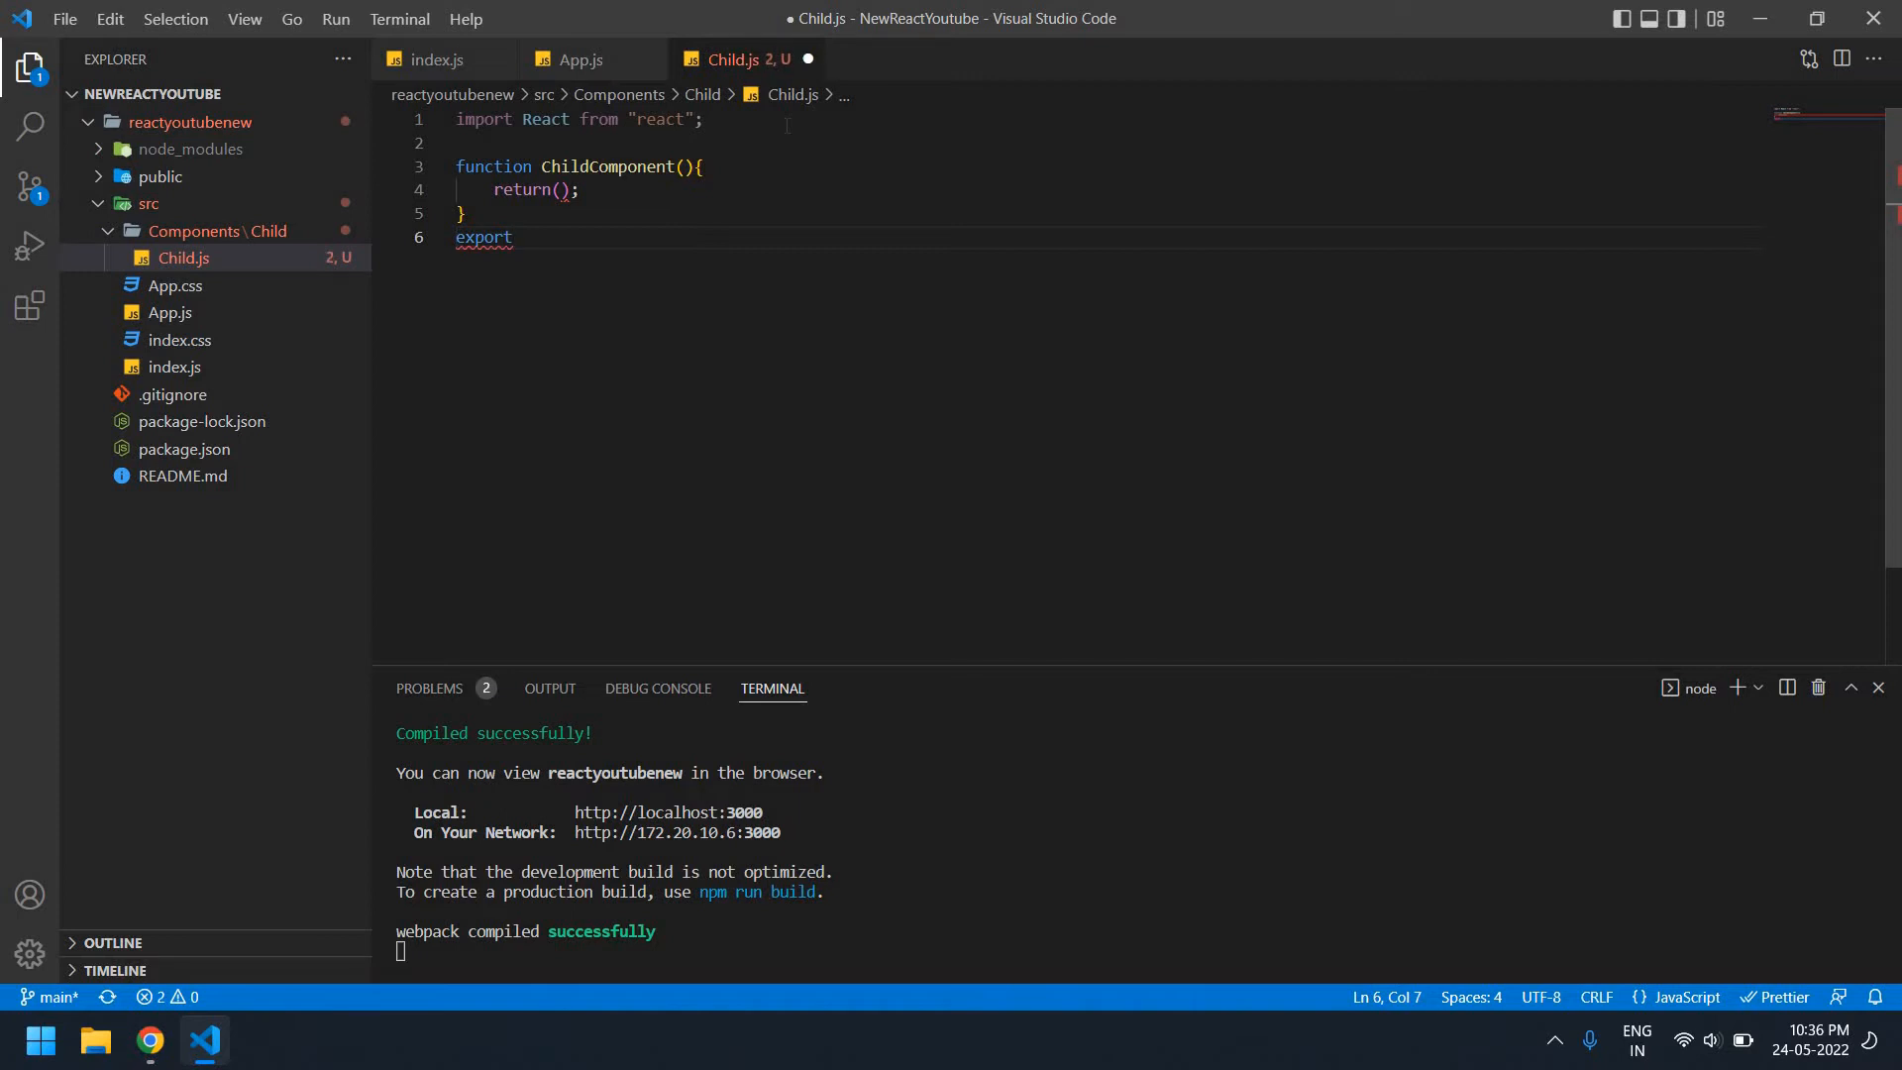
{"action": "key", "text": "BackSpace"}
{"action": "key", "text": "BackSpace"}
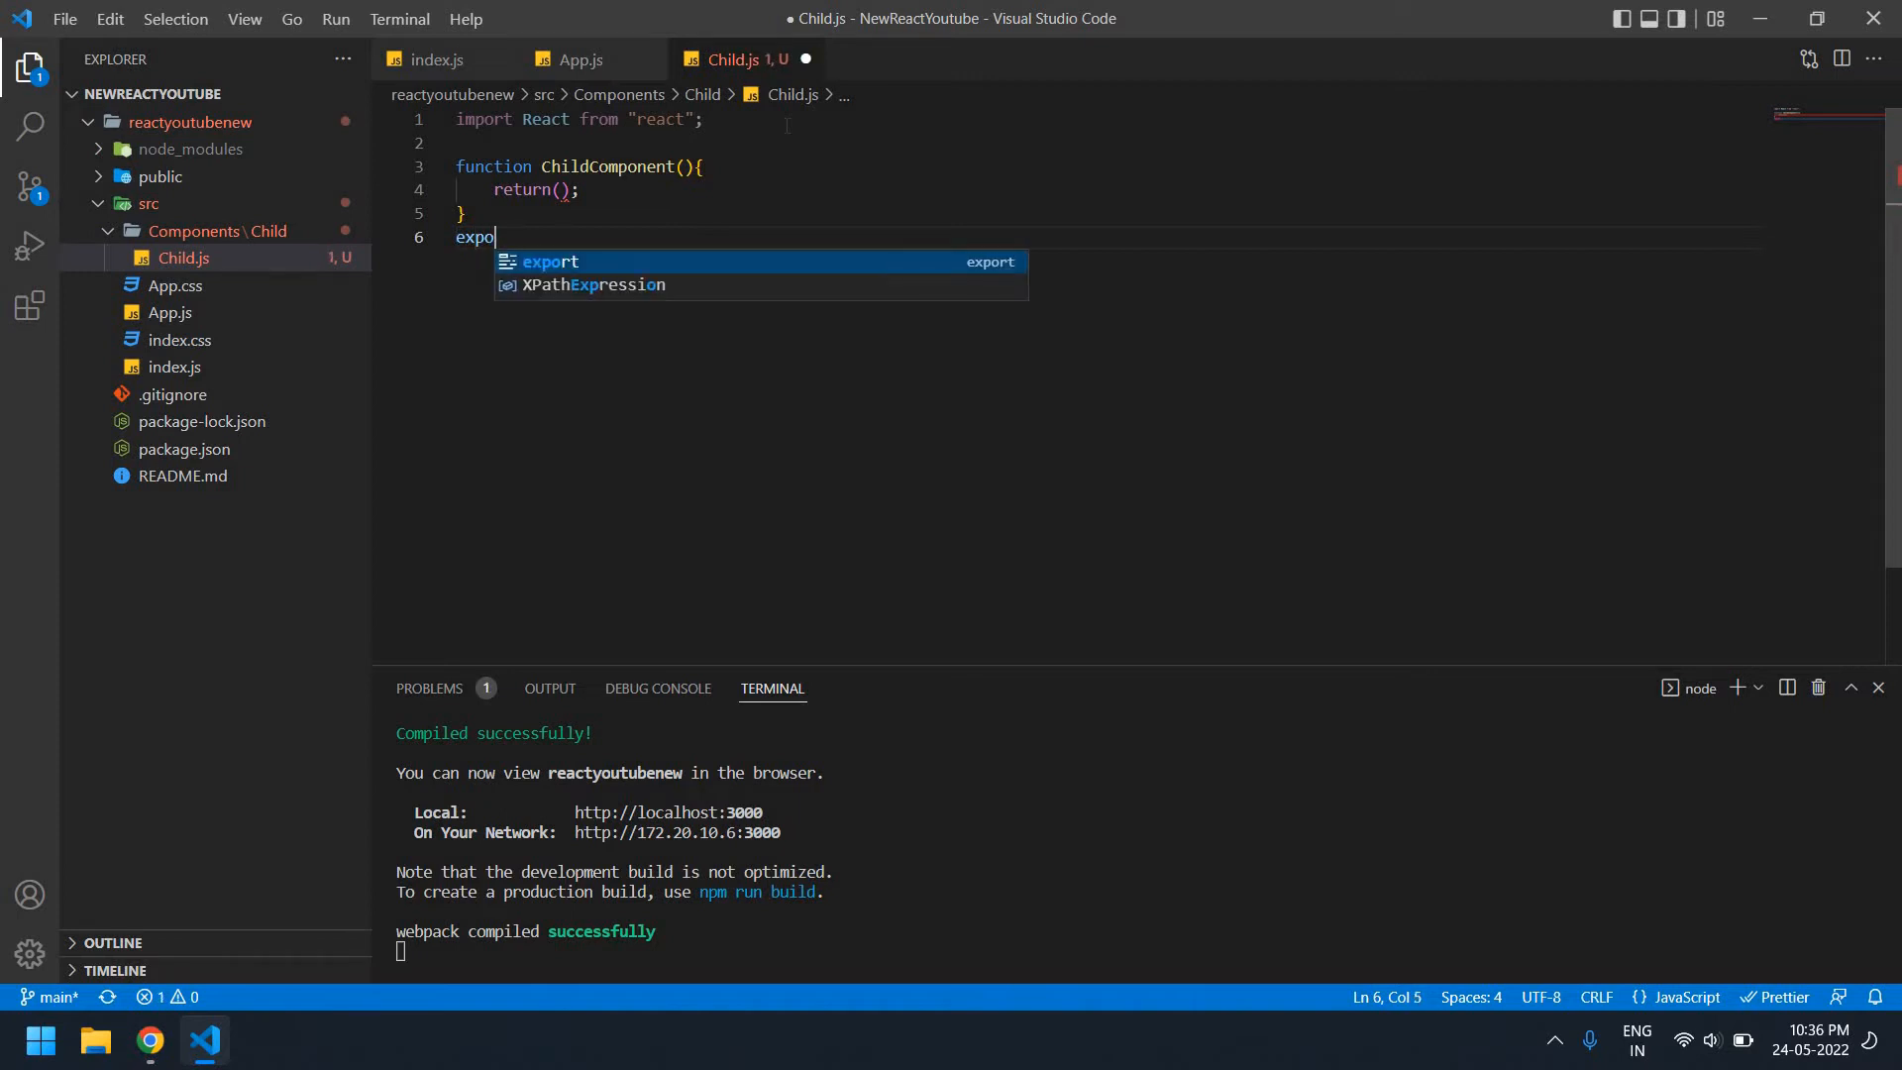
{"action": "key", "text": "Escape"}
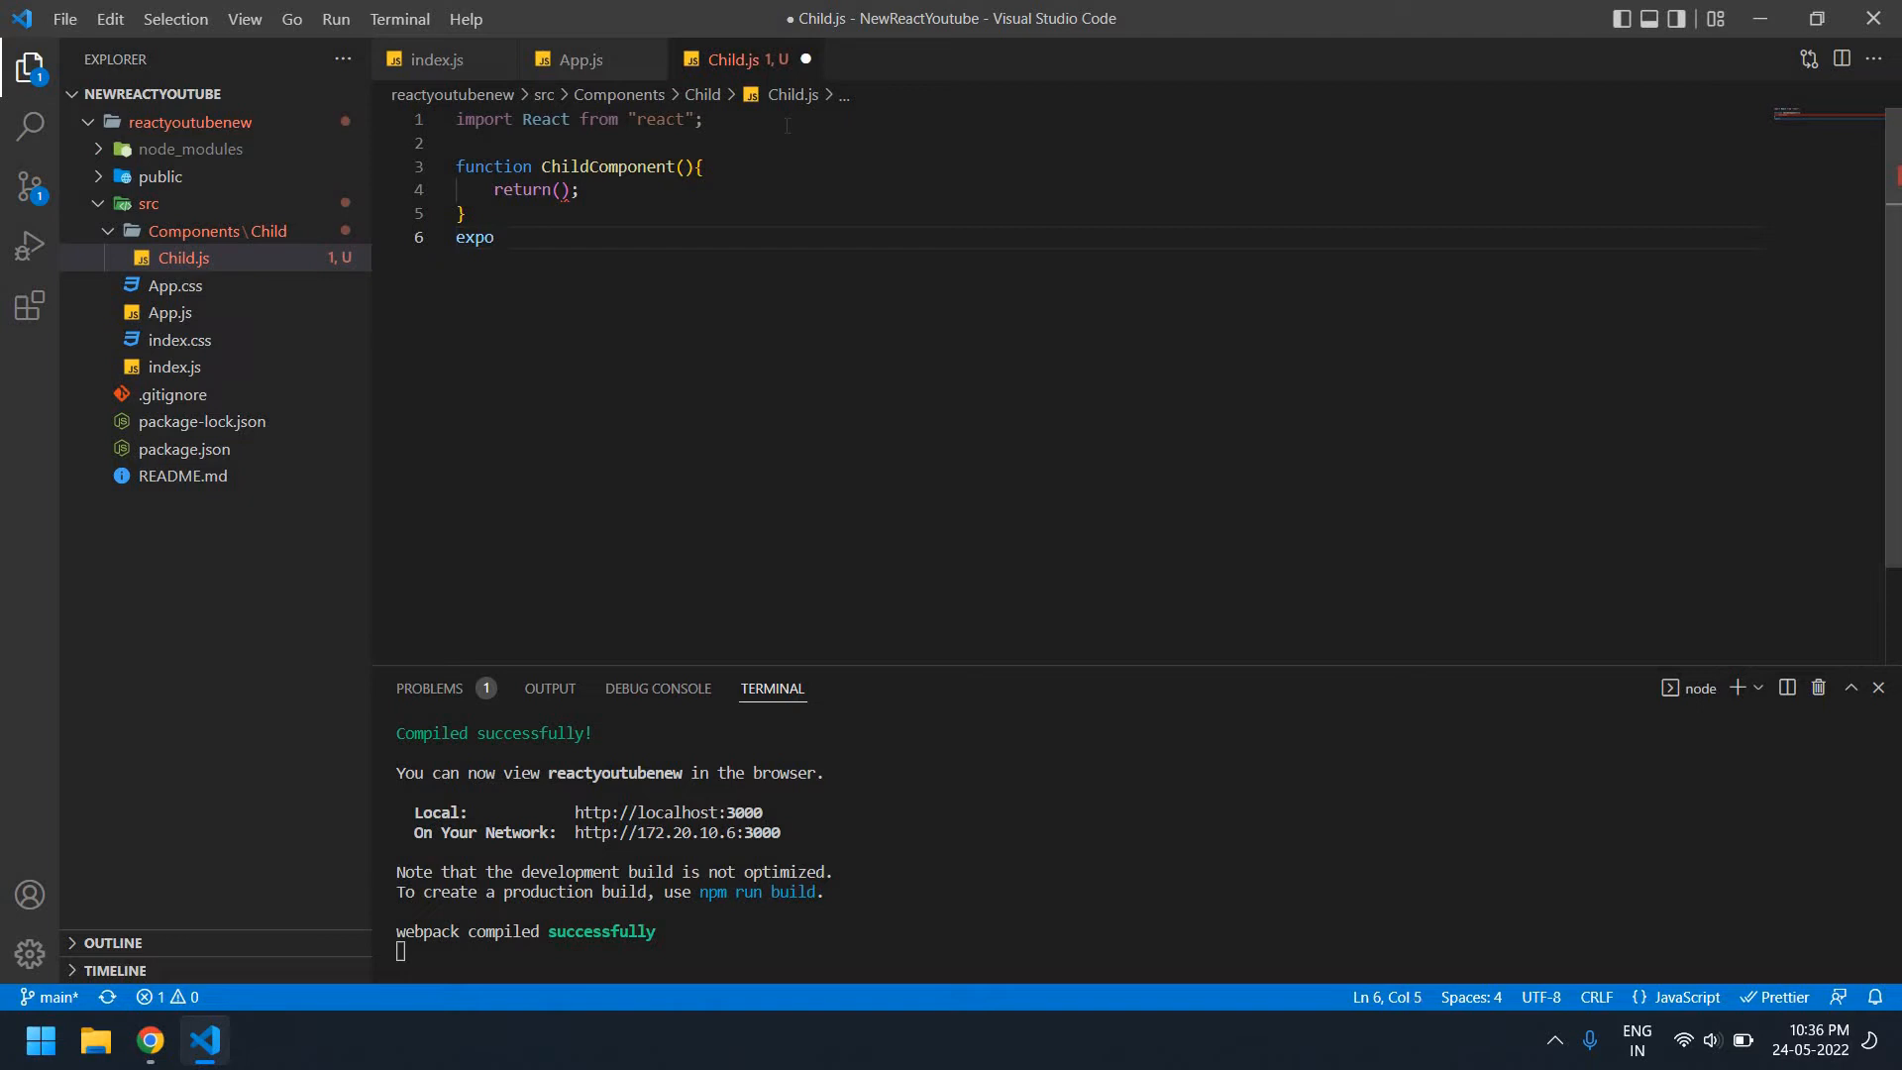
{"action": "type", "text": "rt de"}
{"action": "key", "text": "Return"}
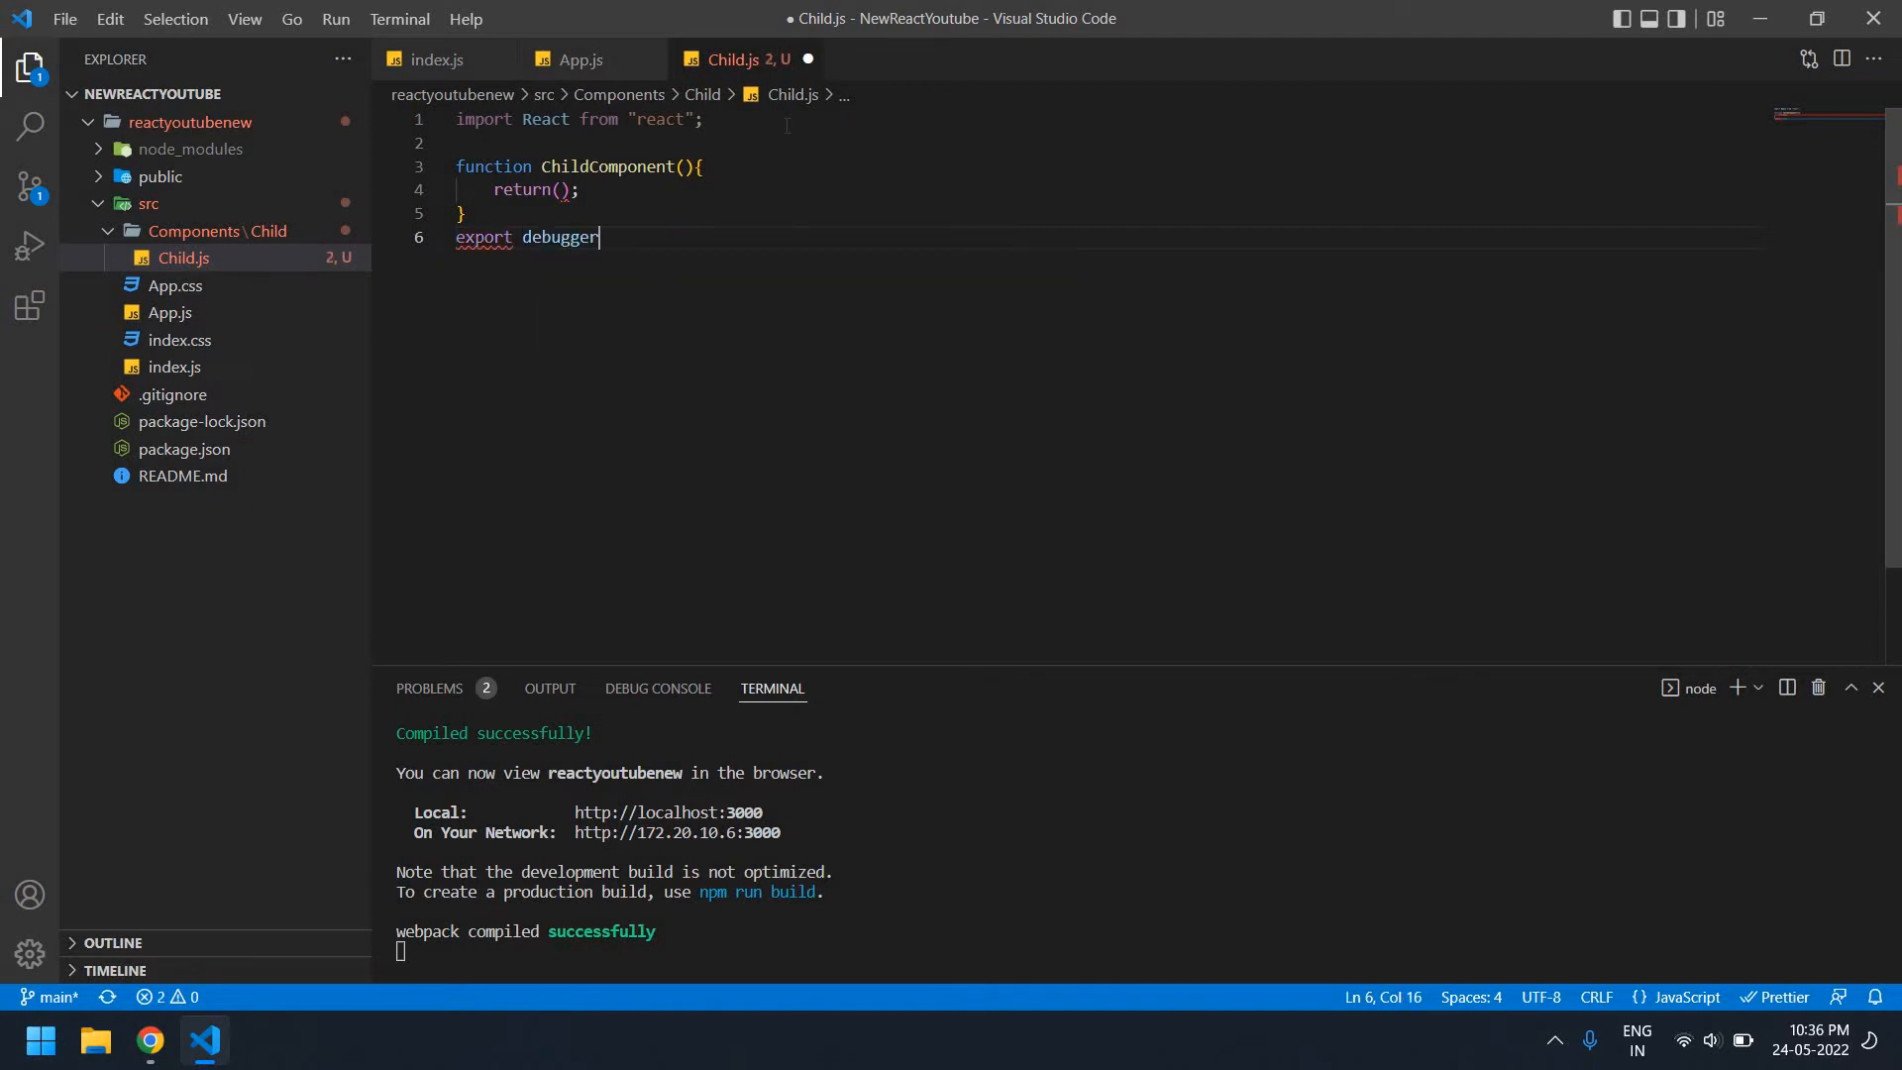
{"action": "key", "text": "BackSpace"}
{"action": "key", "text": "BackSpace"}
{"action": "key", "text": "BackSpace"}
{"action": "type", "text": "f"}
{"action": "key", "text": "Return"}
{"action": "type", "text": "ChildComp"}
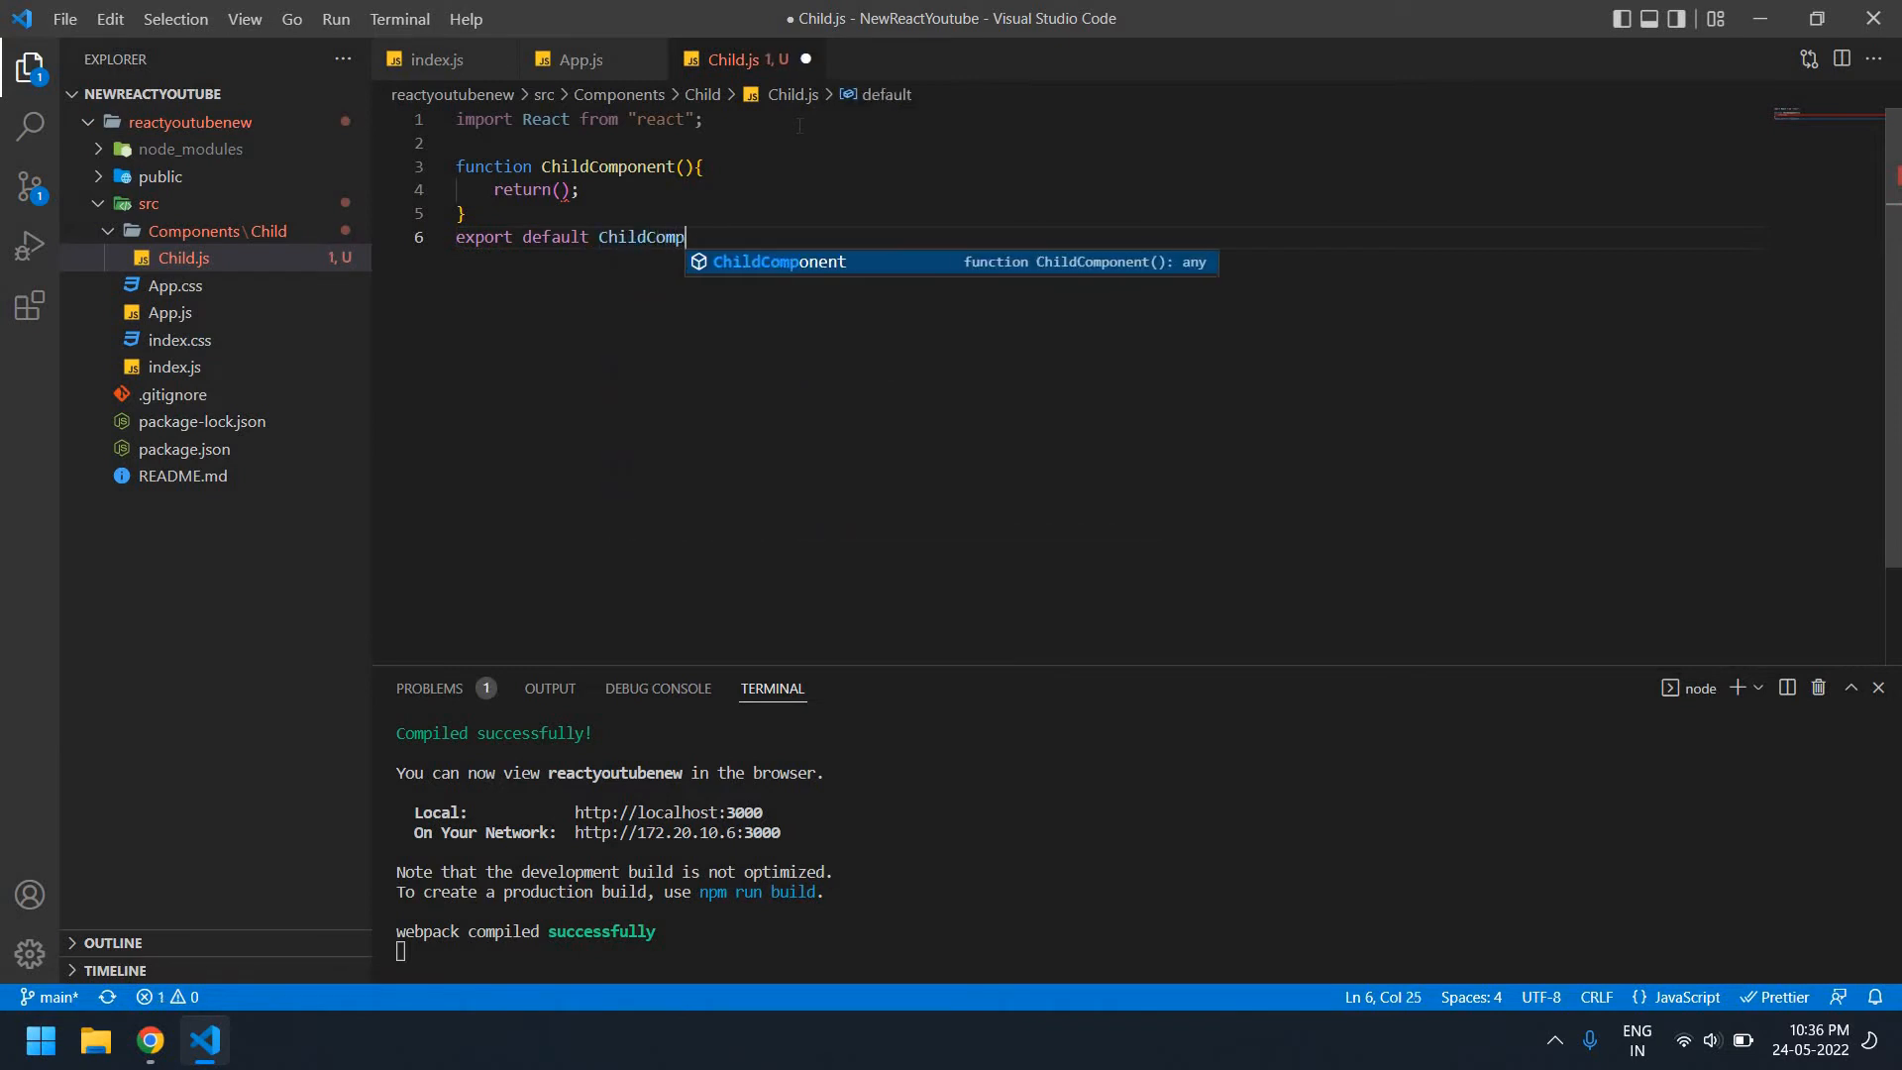
{"action": "type", "text": "onent"}
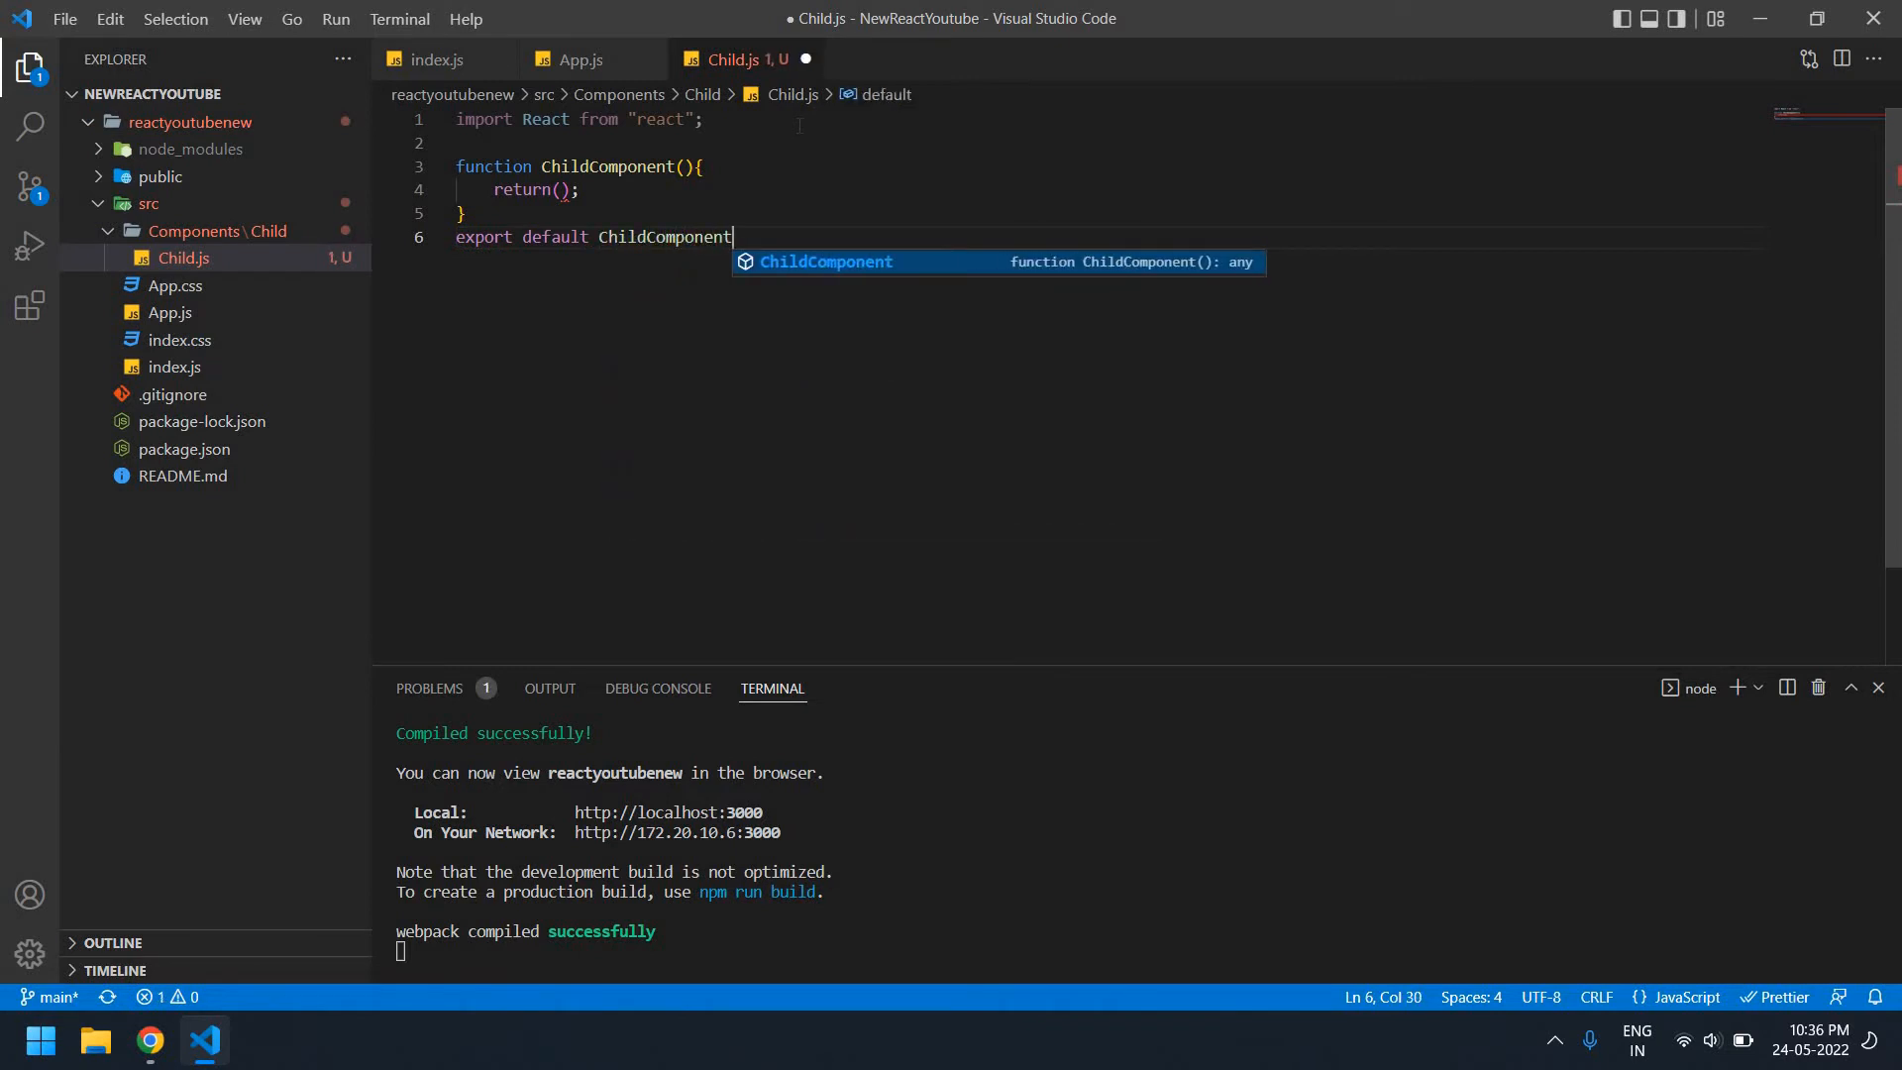
{"action": "type", "text": ";"}
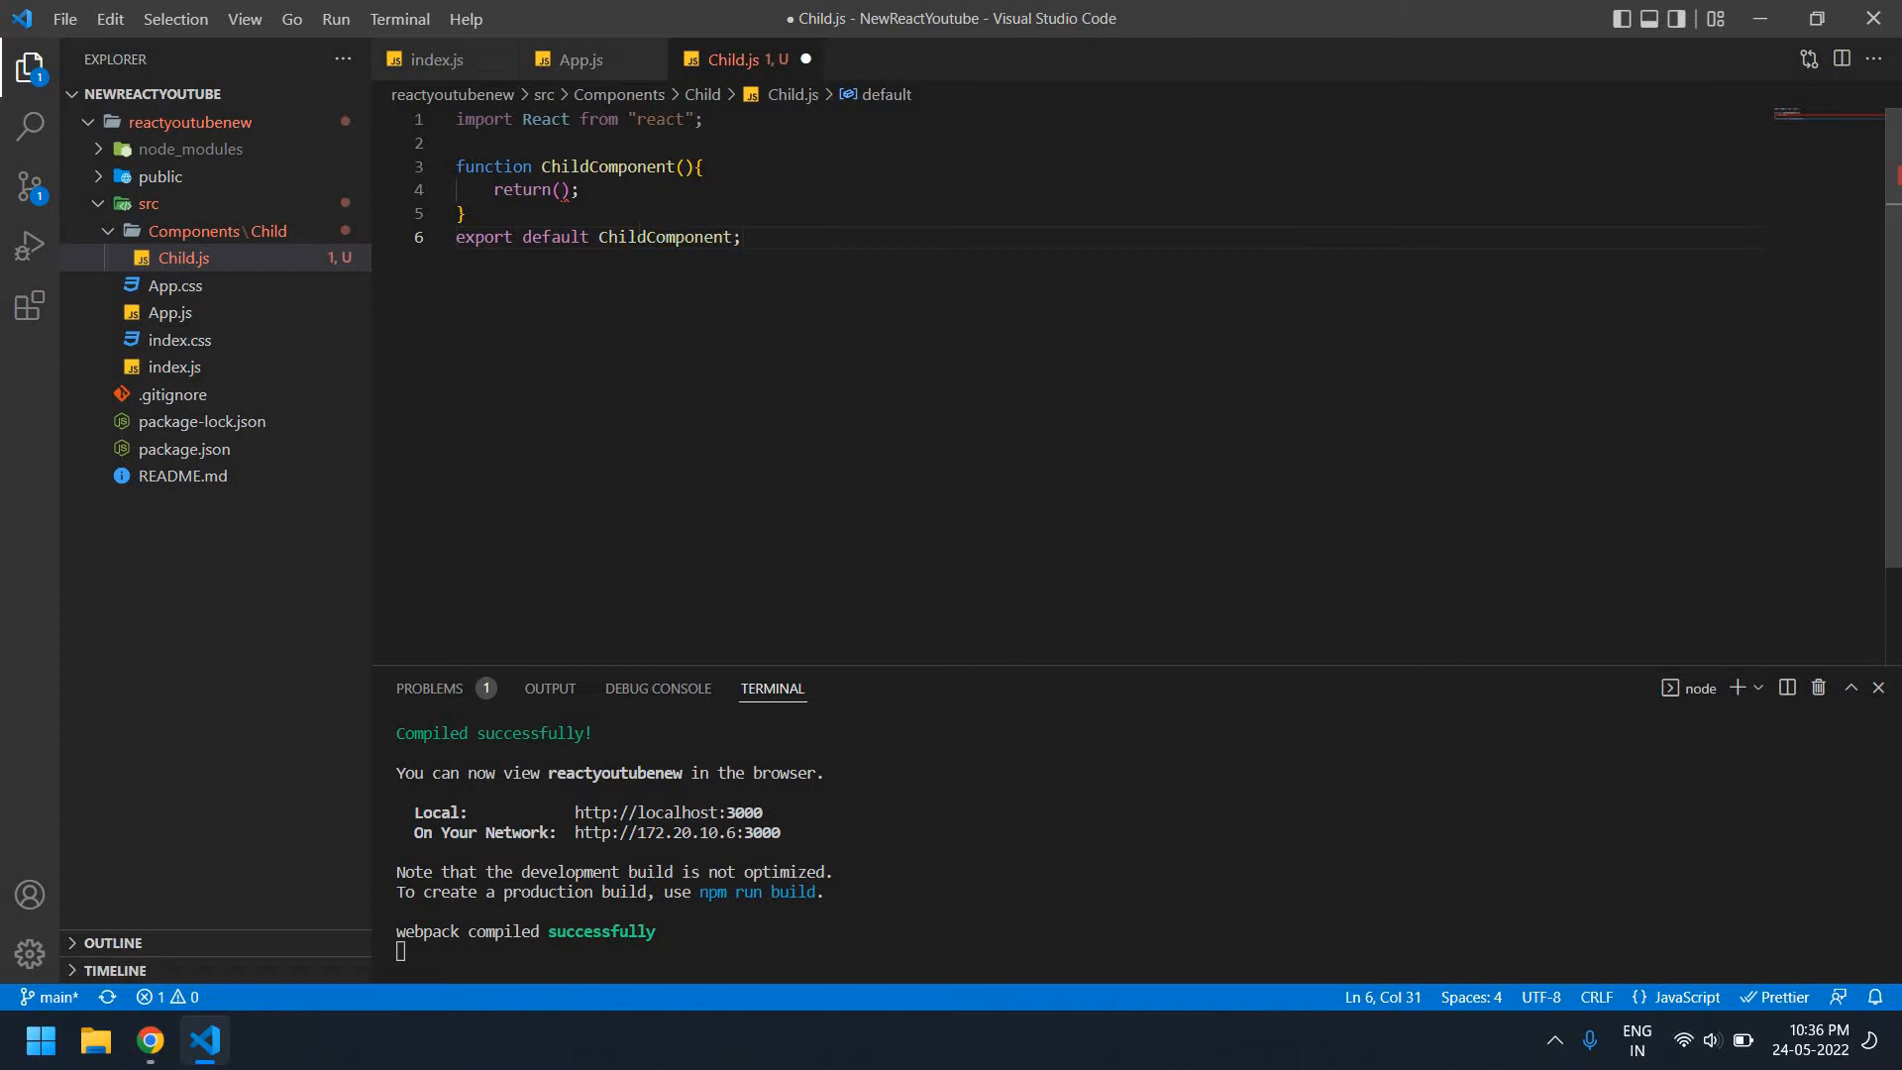
Make ChildComponent return an empty <></> fragment on its own lines and save Child.js
{"action": "left_click", "coordinate": [563, 190]}
{"action": "key", "text": "Return"}
{"action": "type", "text": "<"}
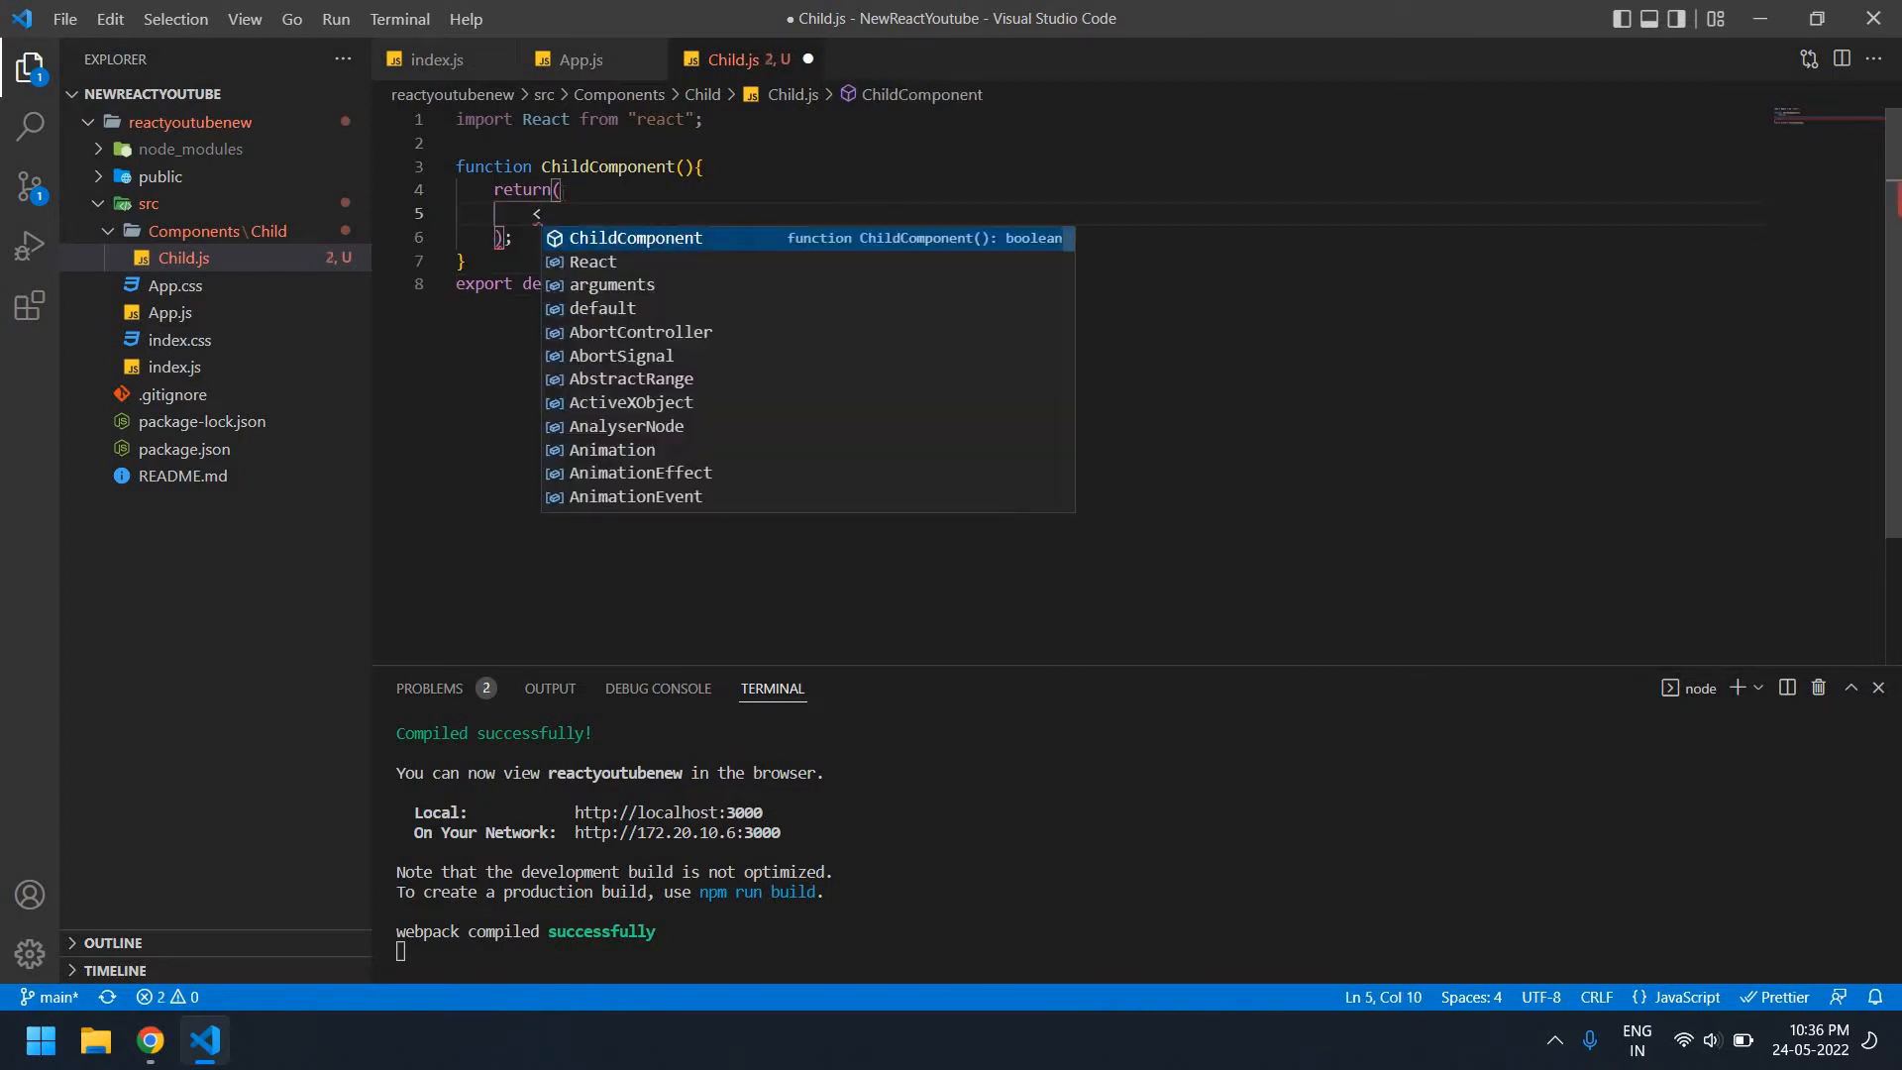
{"action": "type", "text": ">"}
{"action": "key", "text": "Return"}
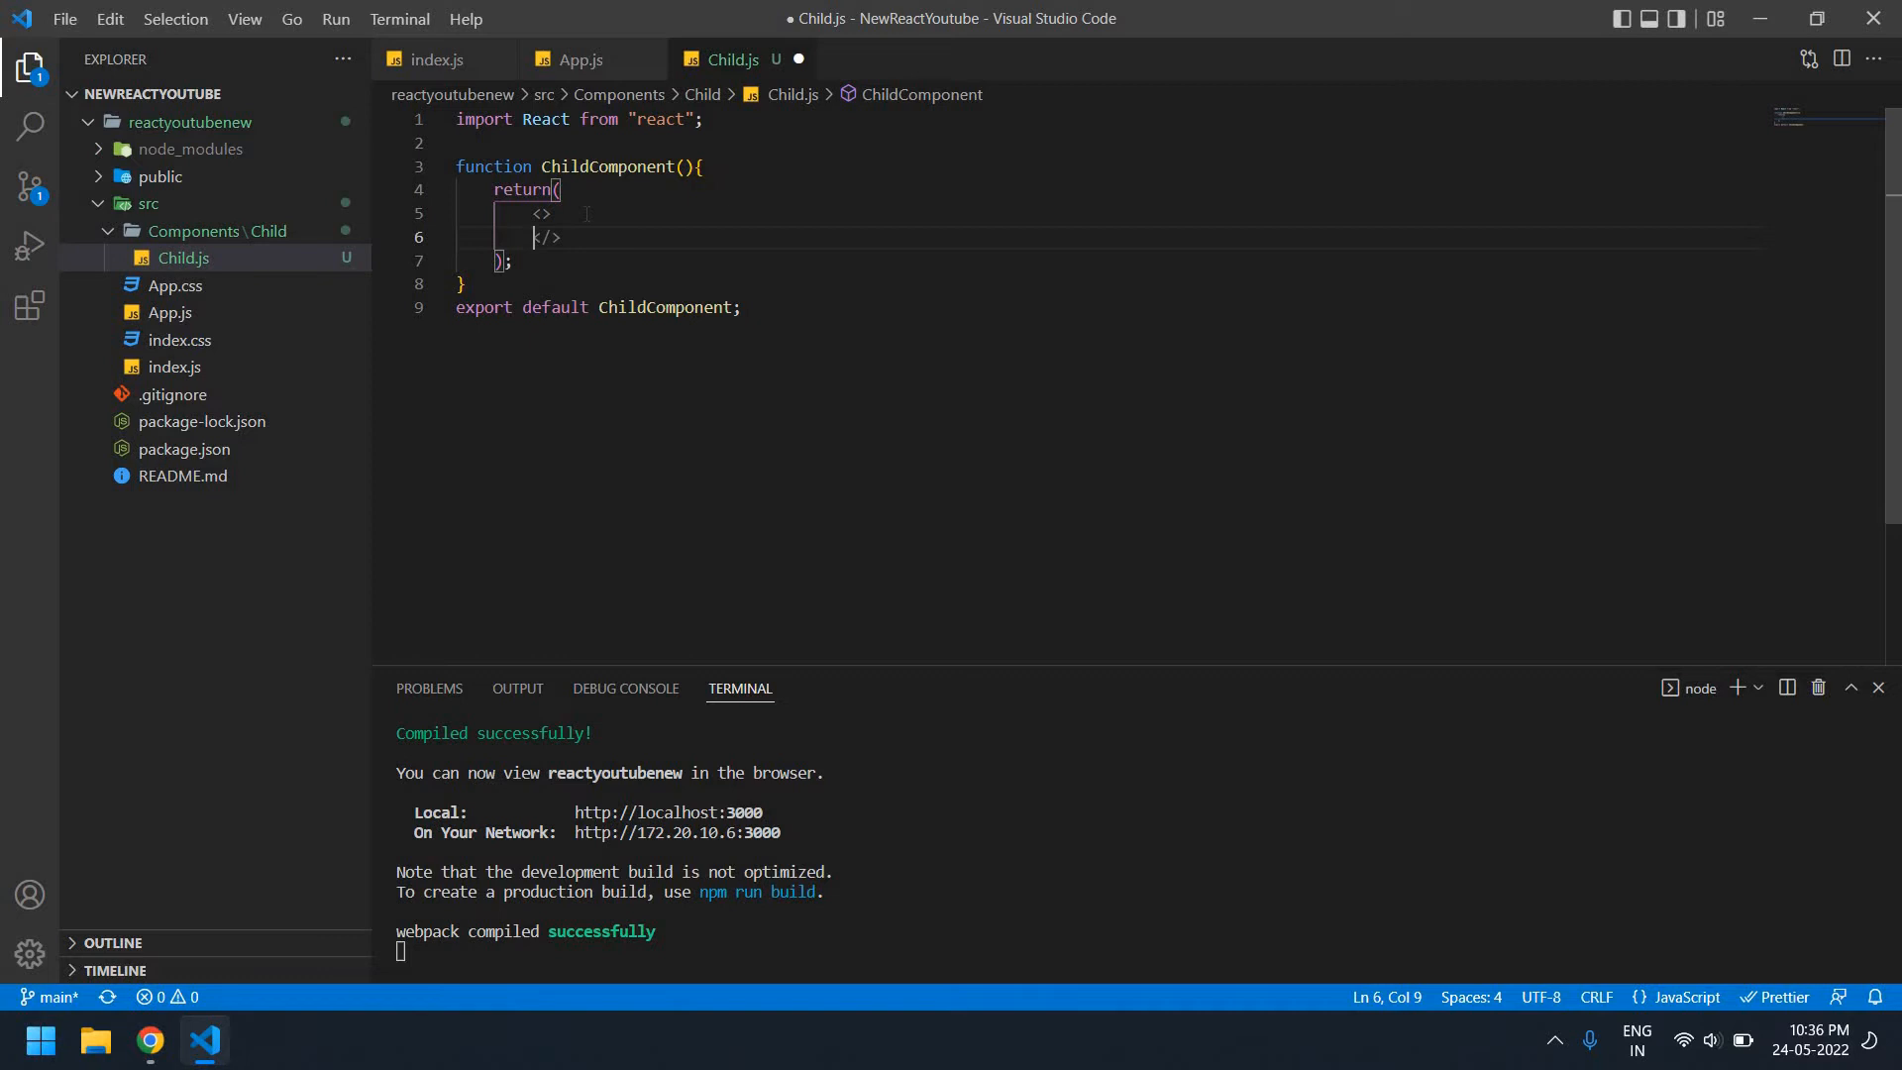
{"action": "key", "text": "Return"}
{"action": "key", "text": "Up"}
{"action": "key", "text": "ctrl+s"}
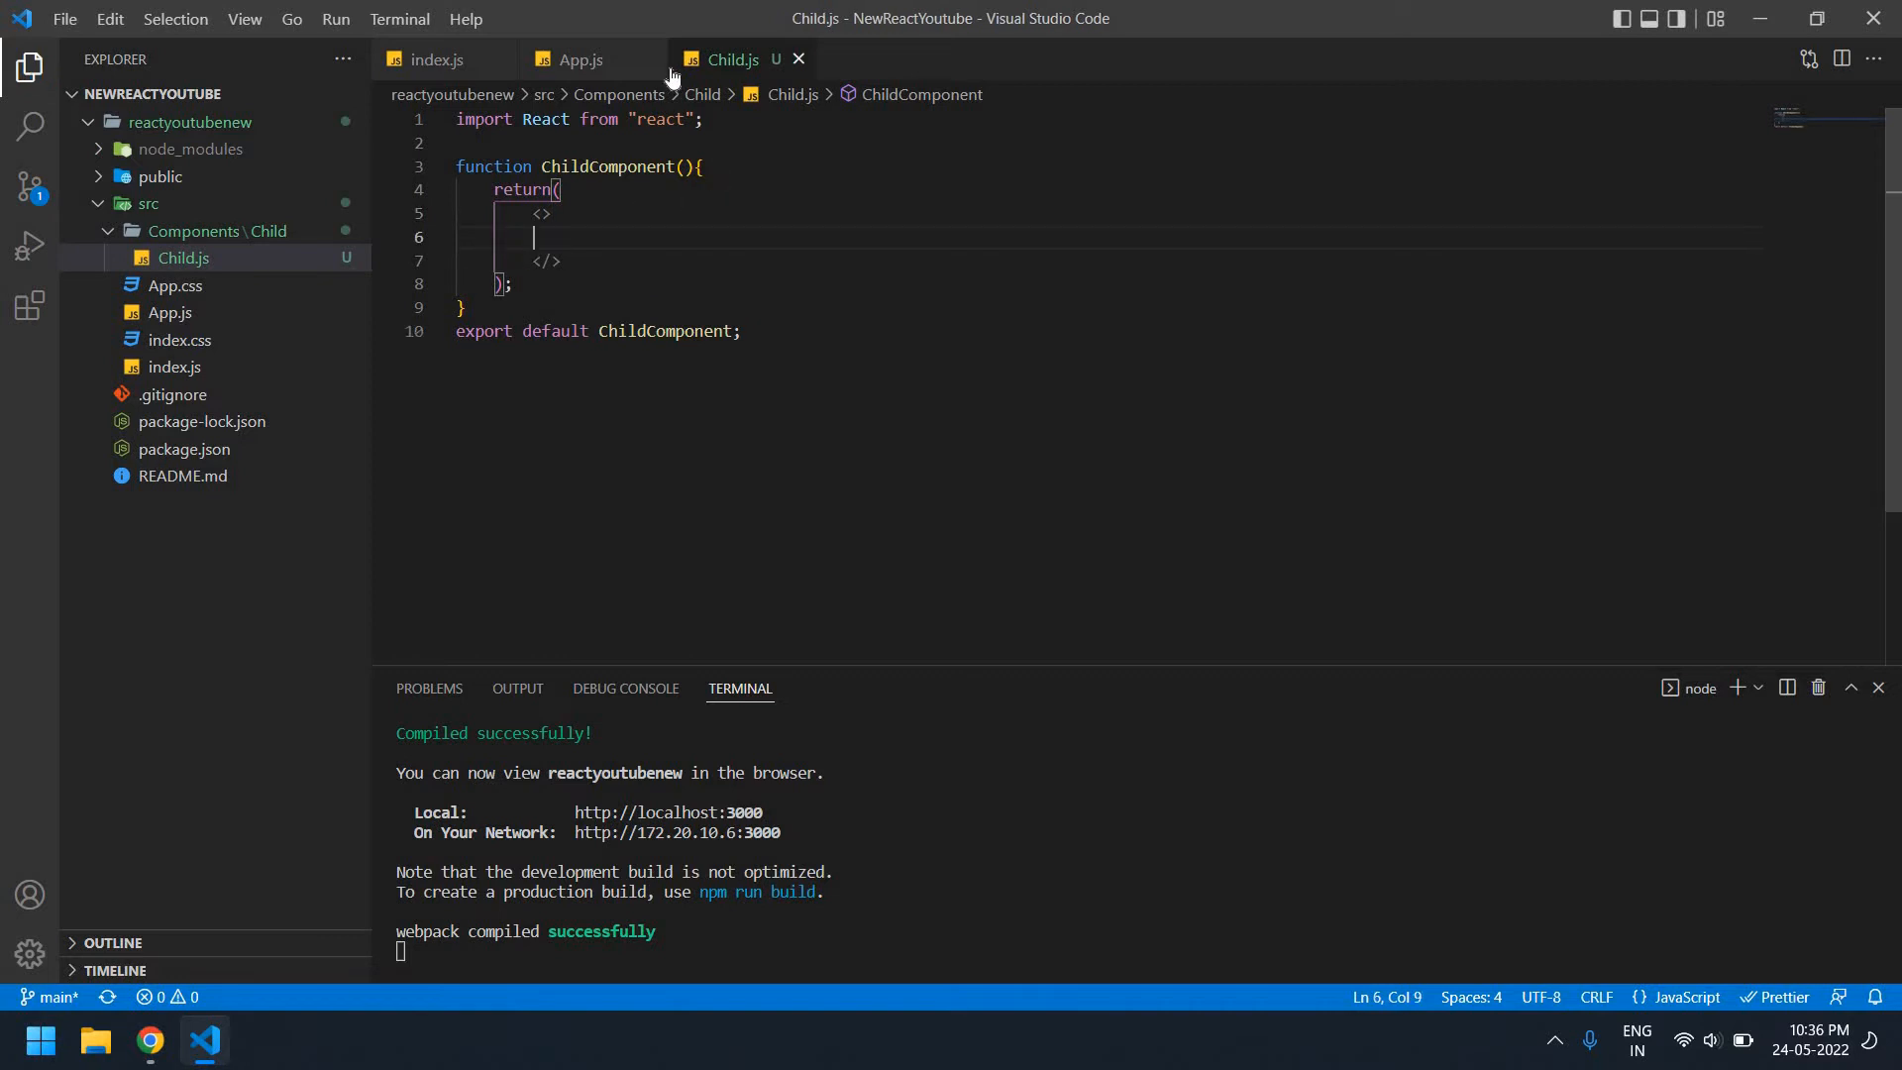
Declare an empty const GetData=()=>{} arrow function at the top of App in App.js
{"action": "left_click", "coordinate": [570, 70]}
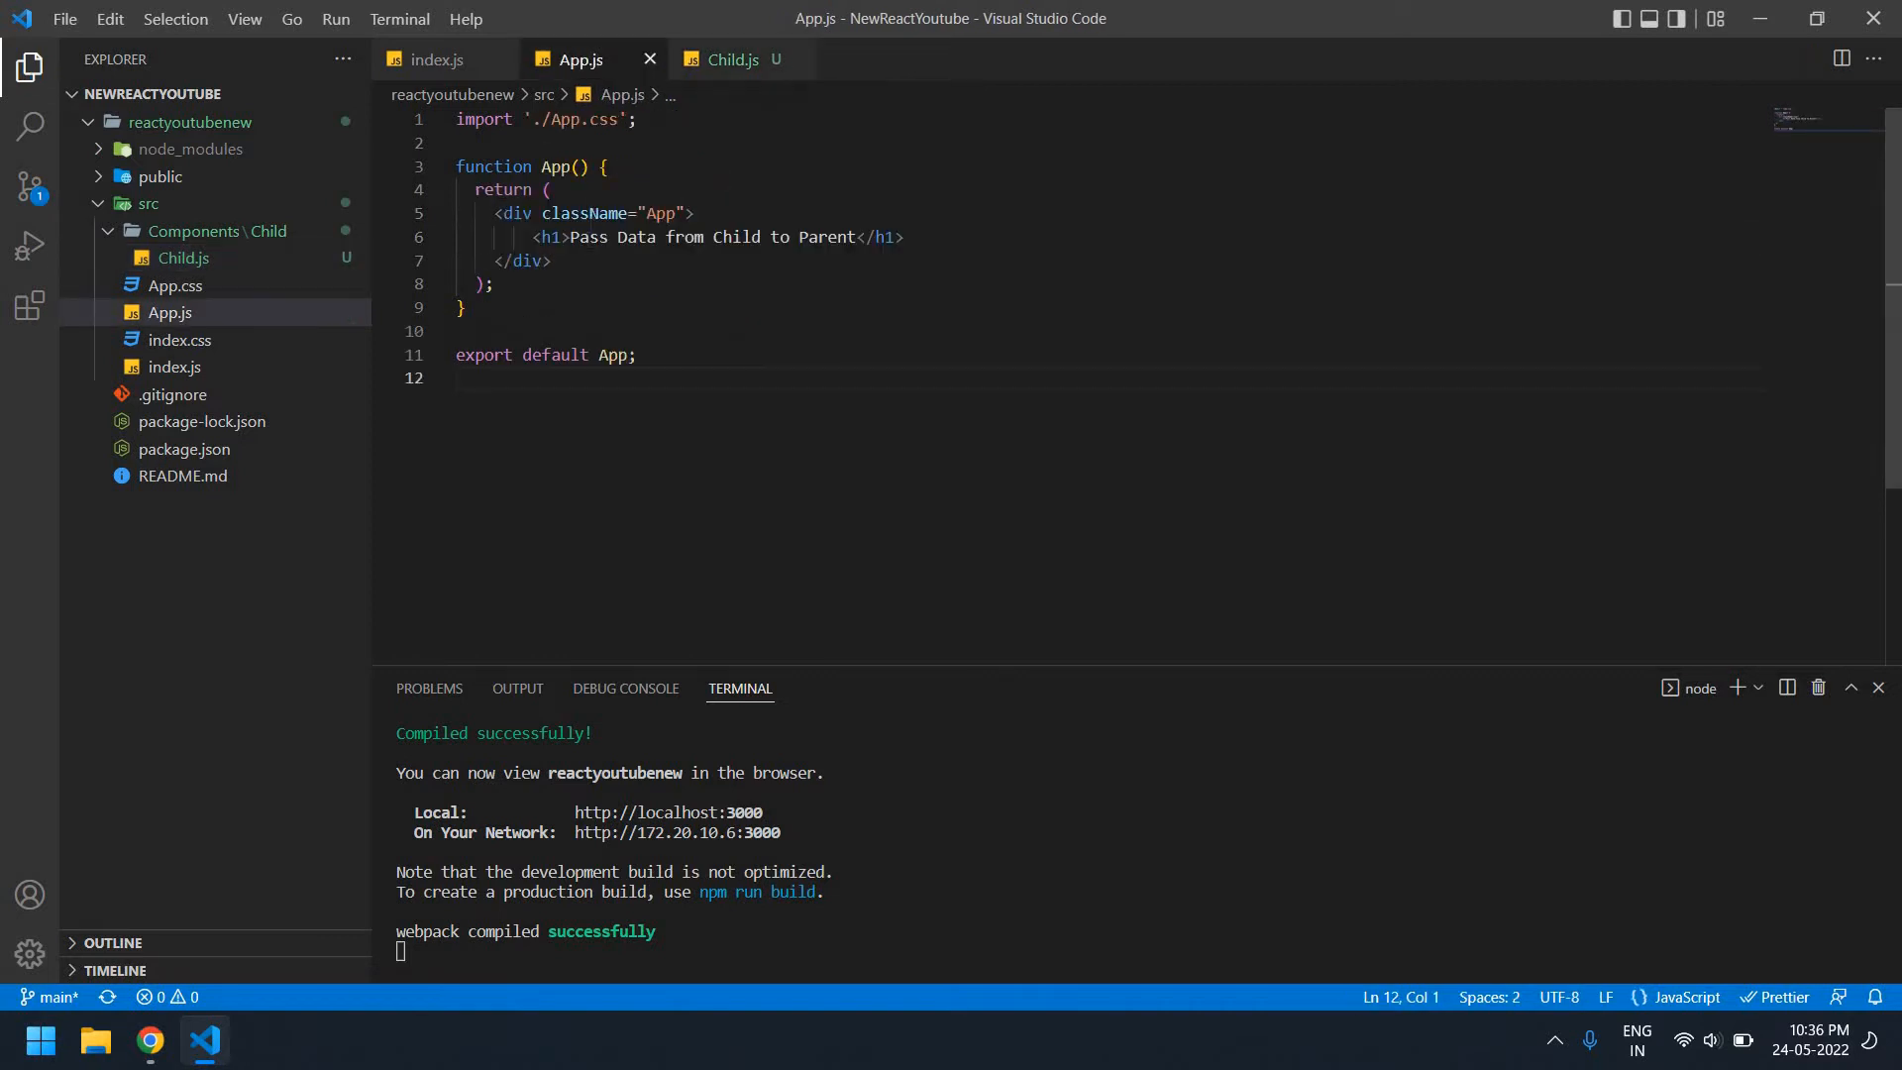
{"action": "left_click", "coordinate": [624, 167]}
{"action": "key", "text": "Return"}
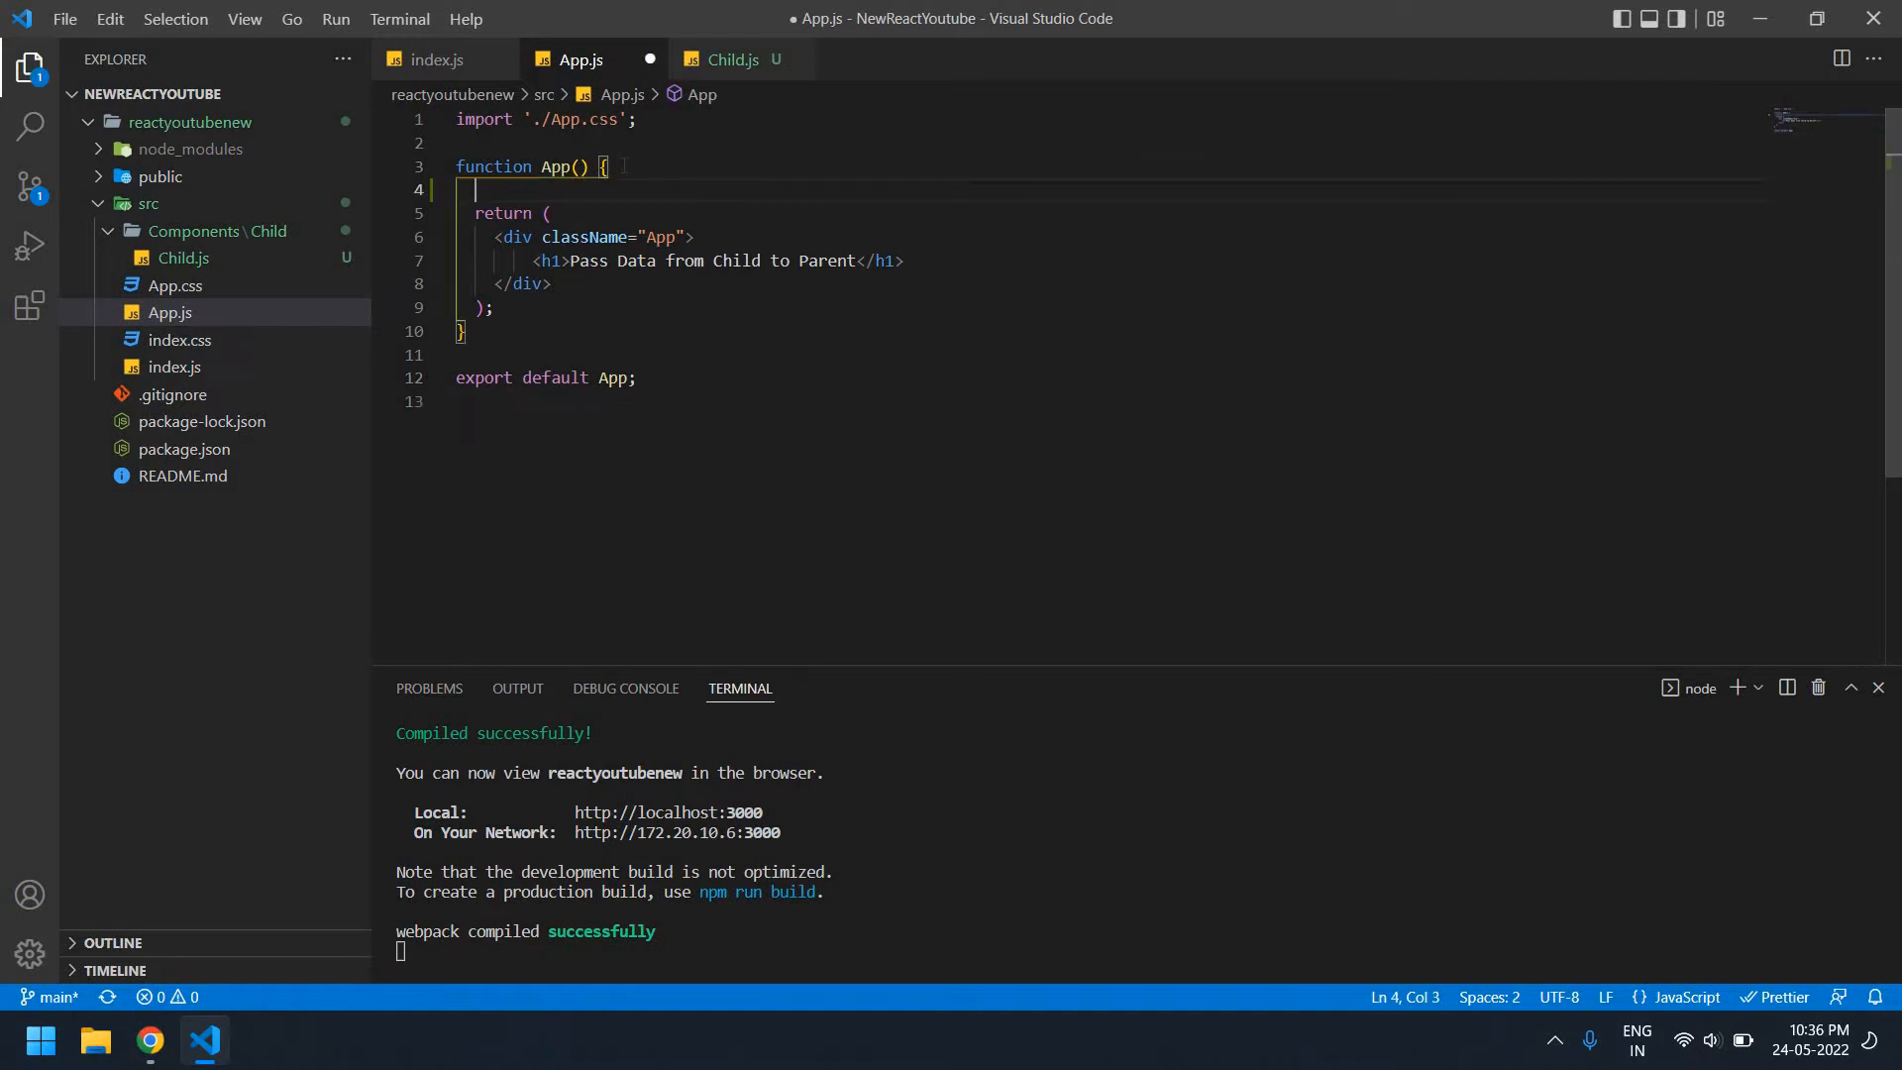
{"action": "type", "text": "const "}
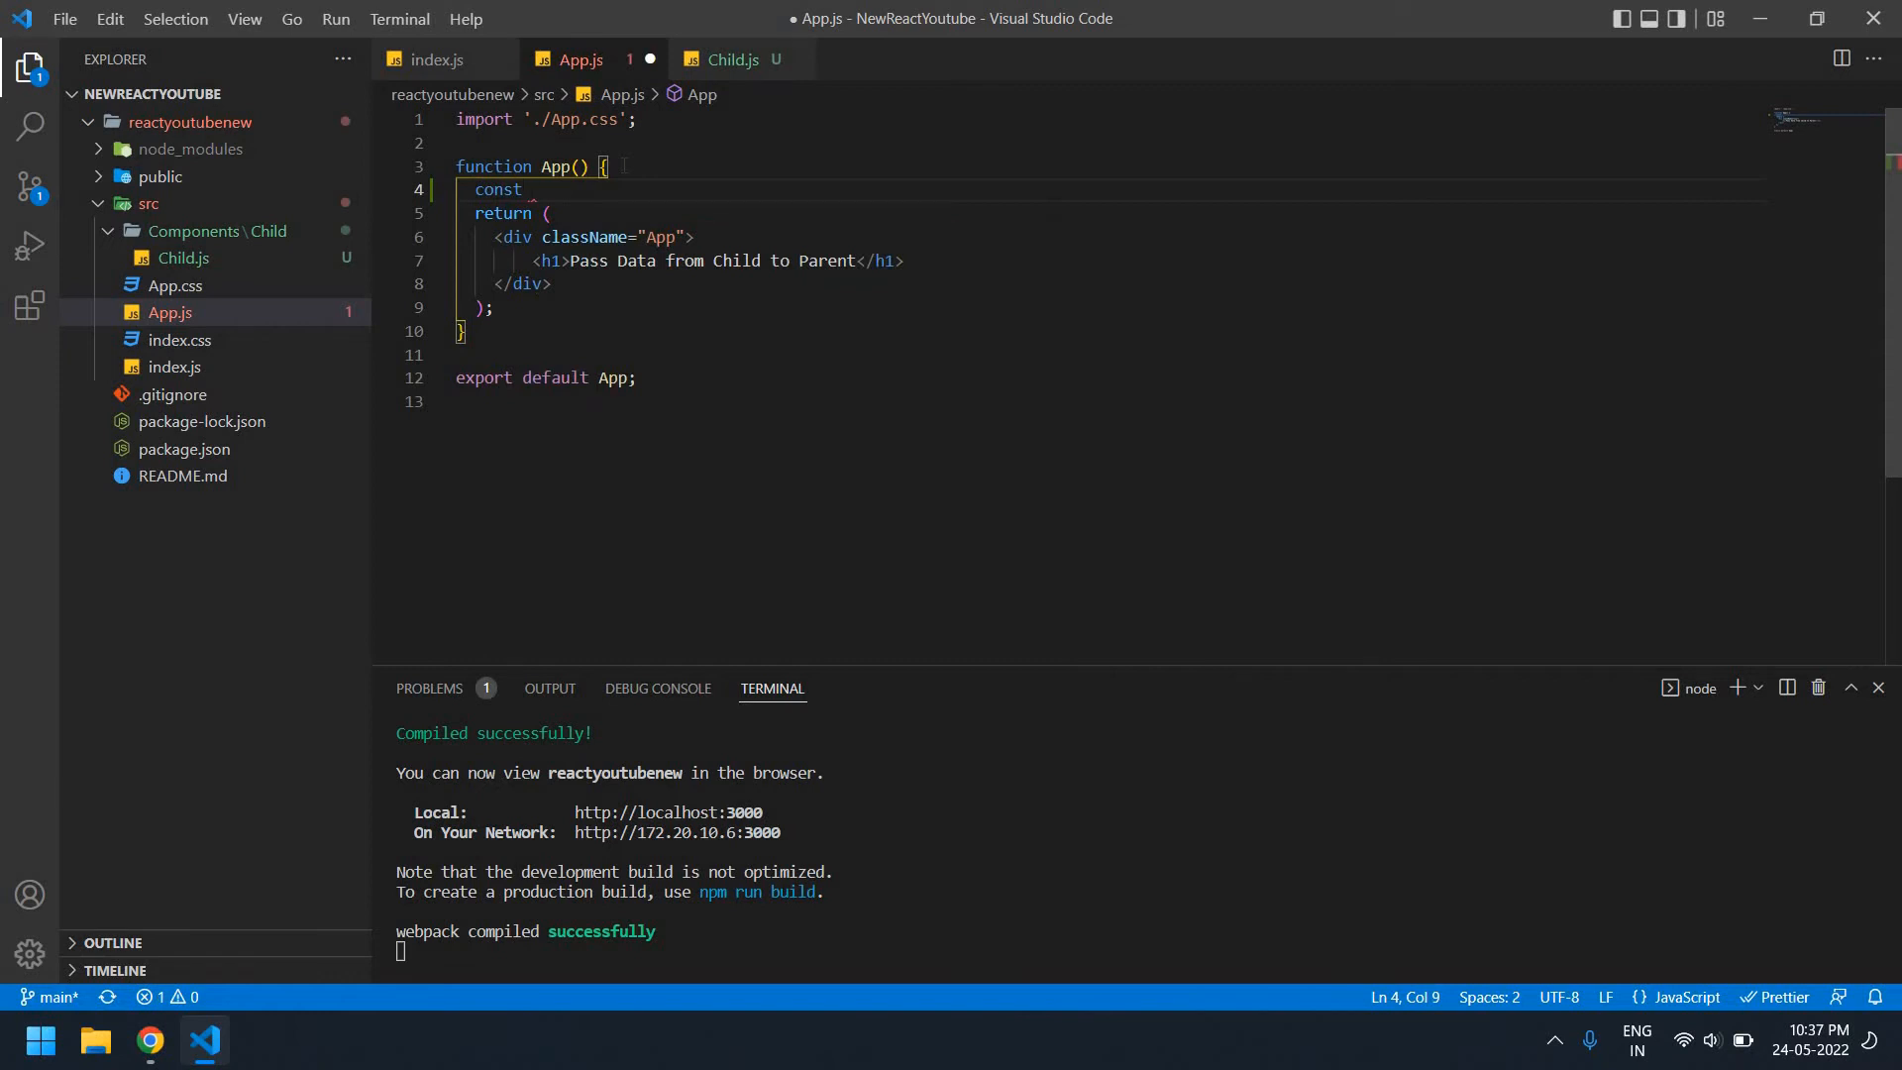
{"action": "type", "text": "GetData"}
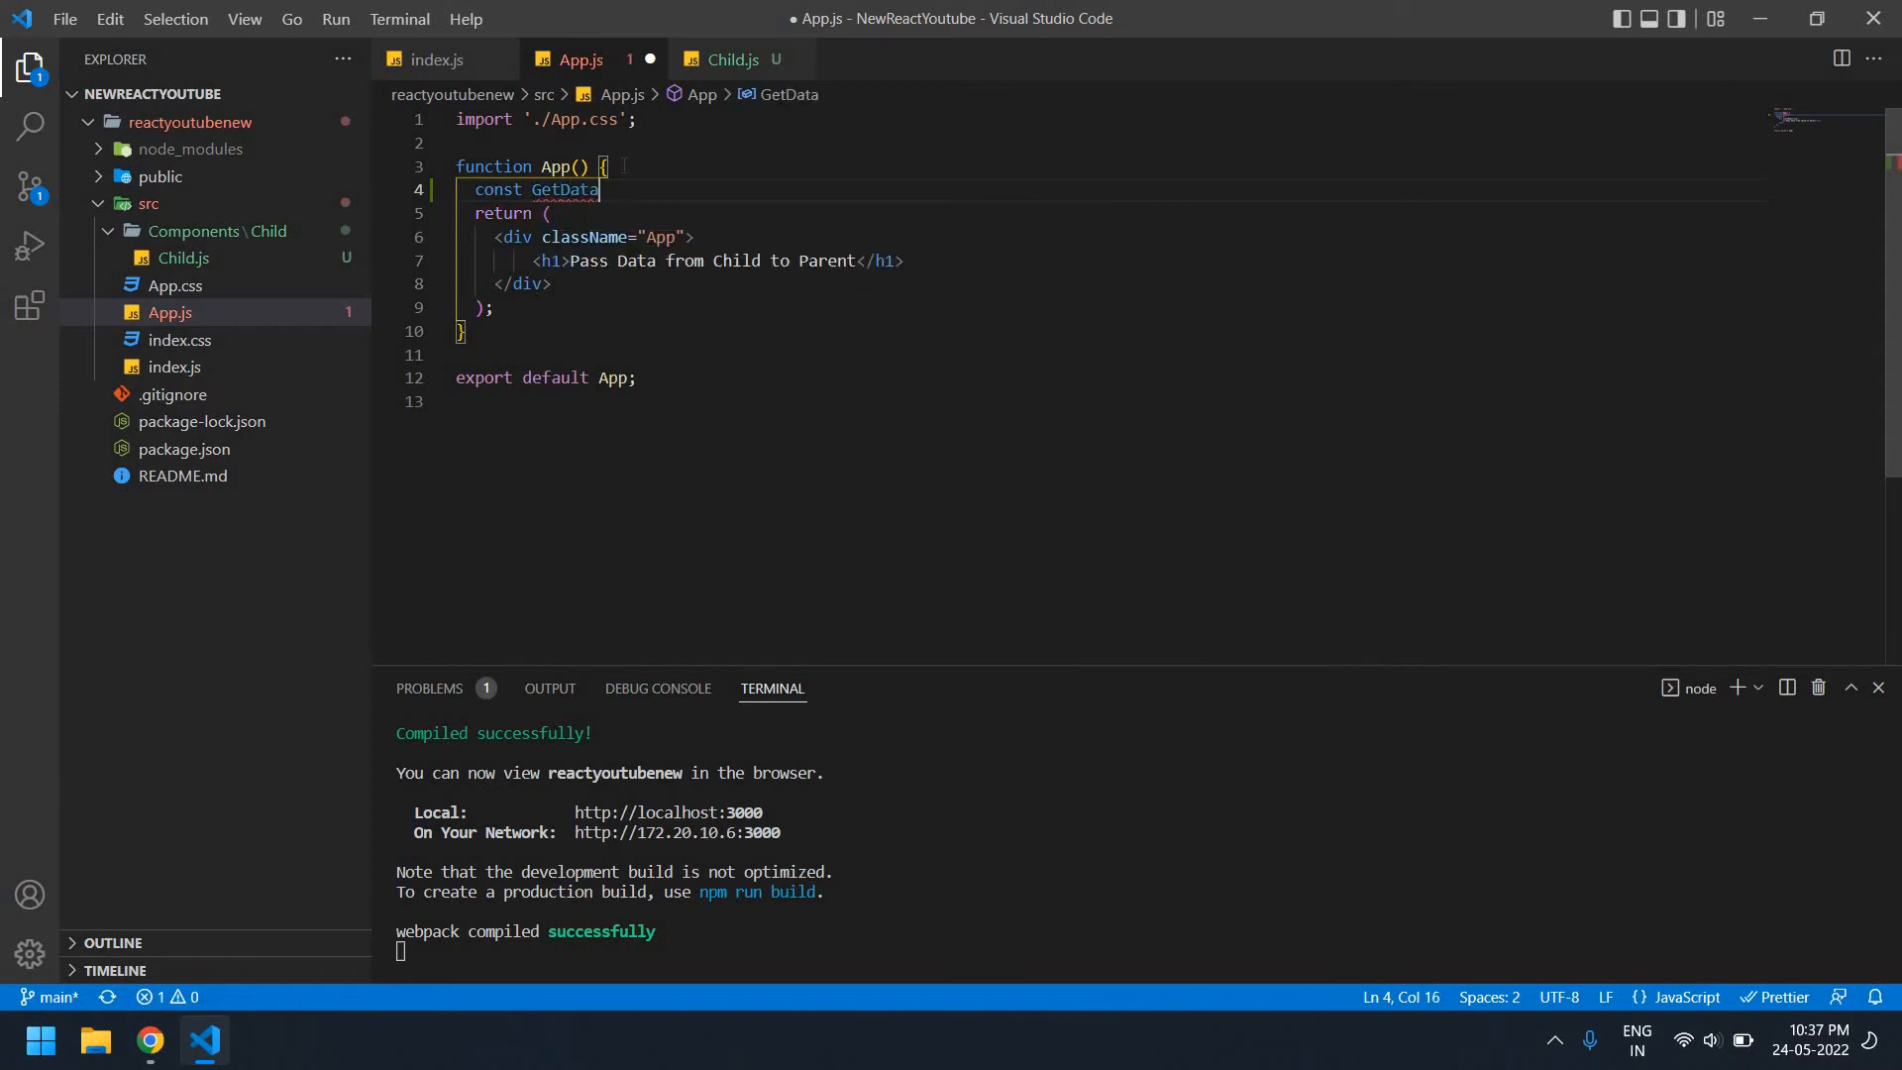
{"action": "type", "text": "="}
{"action": "left_click_drag", "start_coordinate": [598, 191], "coordinate": [535, 191]}
{"action": "left_click", "coordinate": [609, 192]}
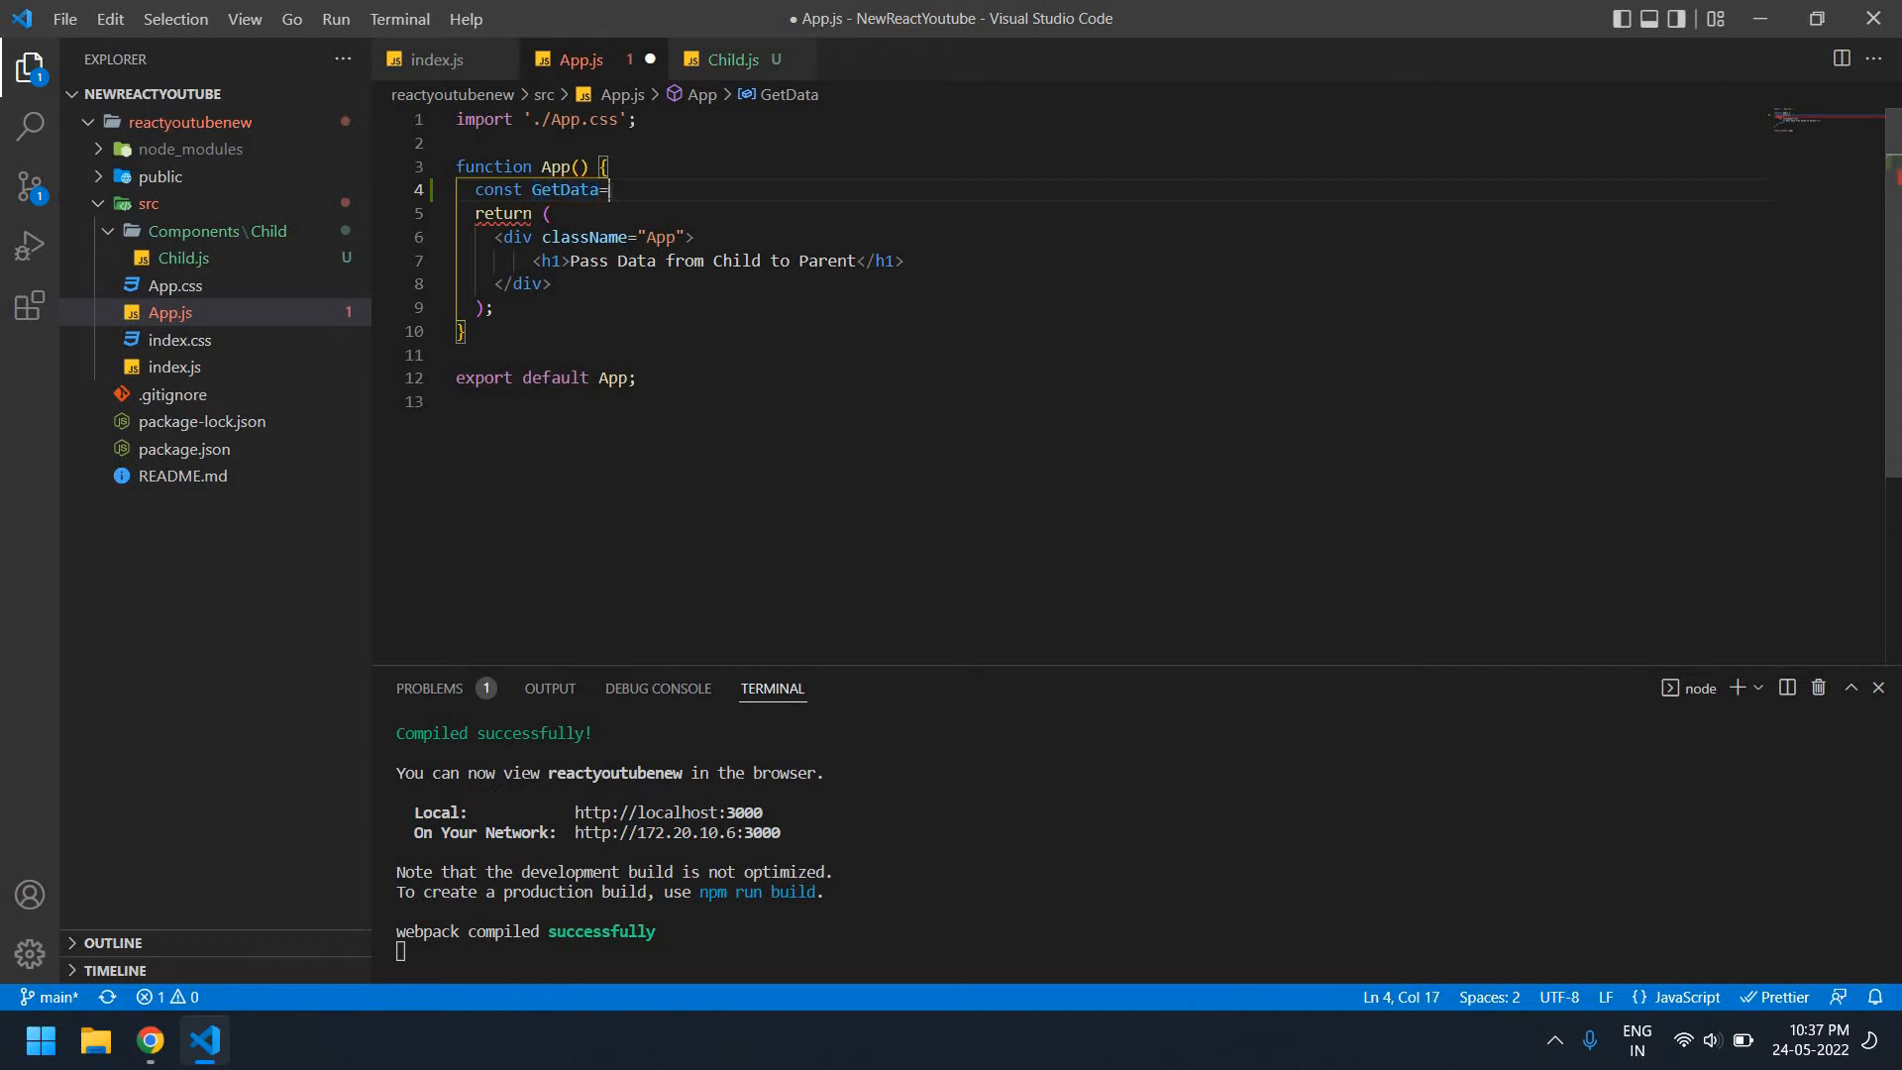
{"action": "type", "text": "()"}
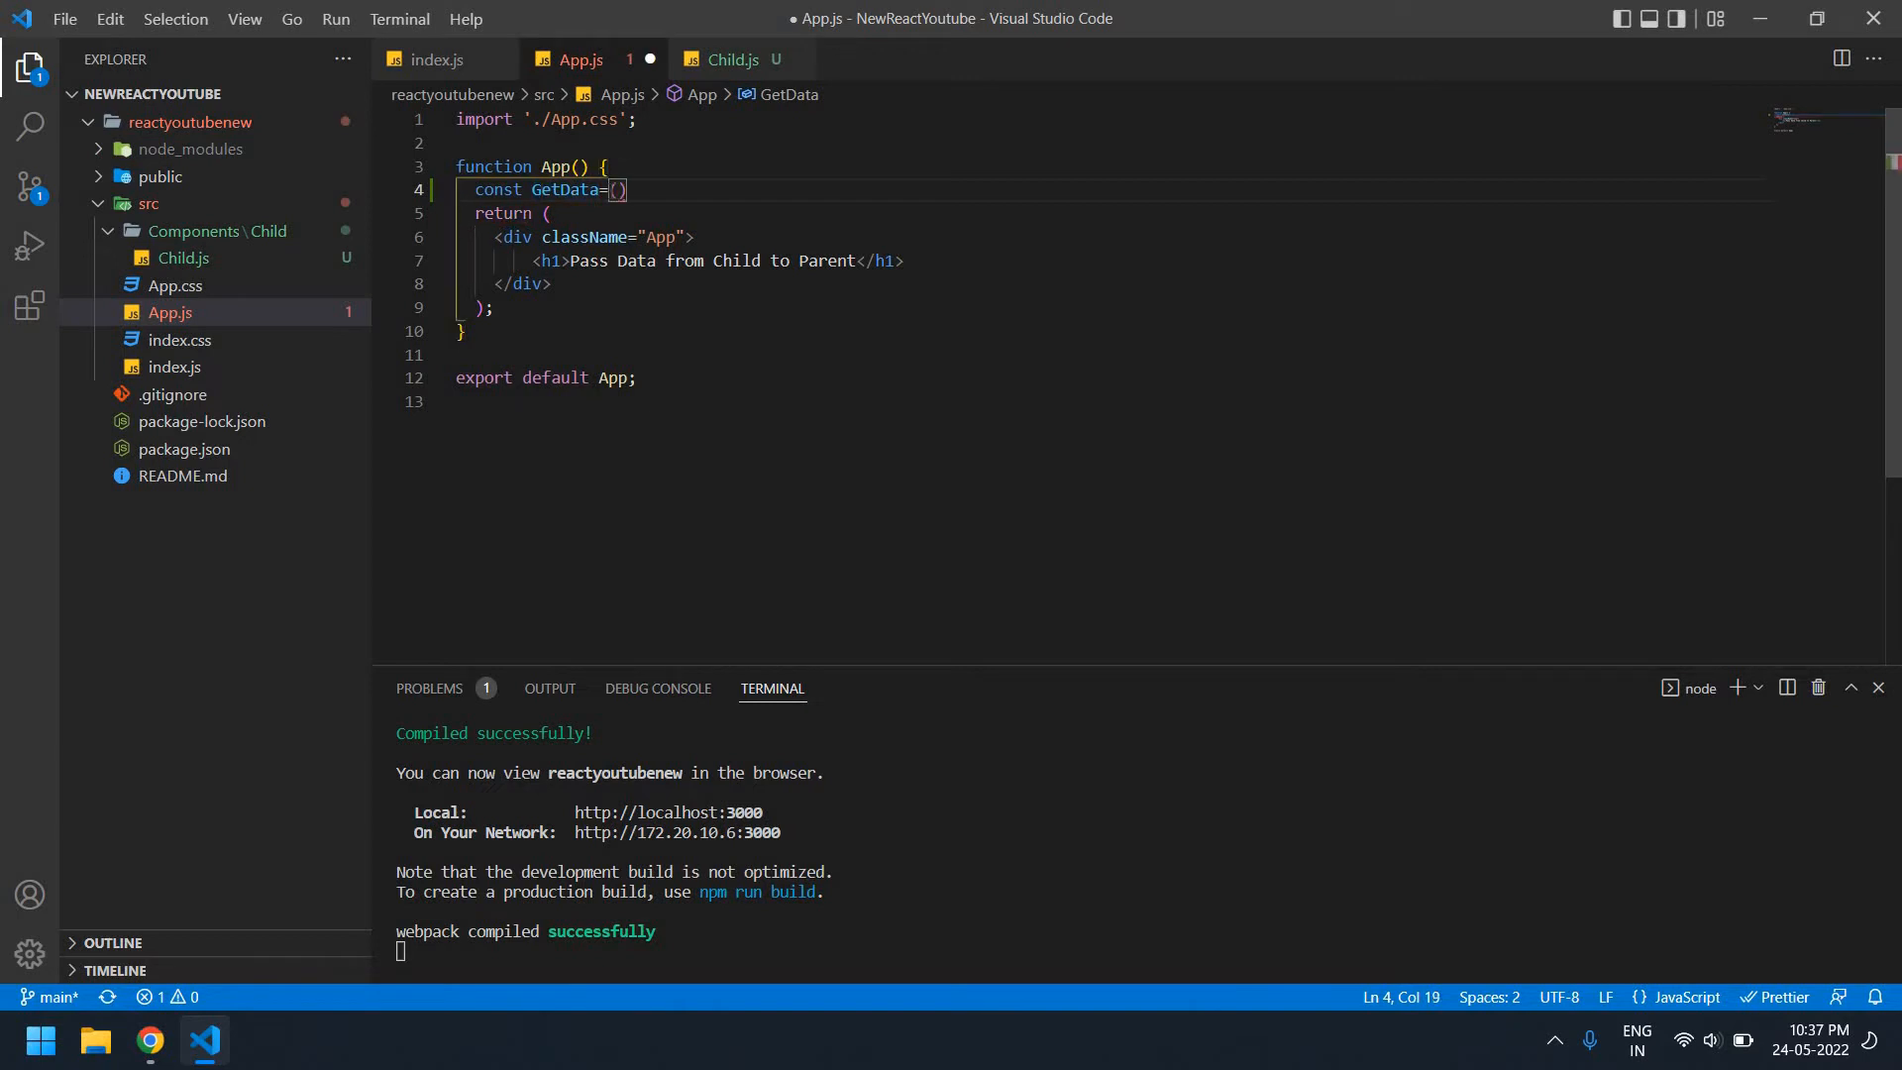
{"action": "type", "text": "=>{"}
{"action": "key", "text": "Return"}
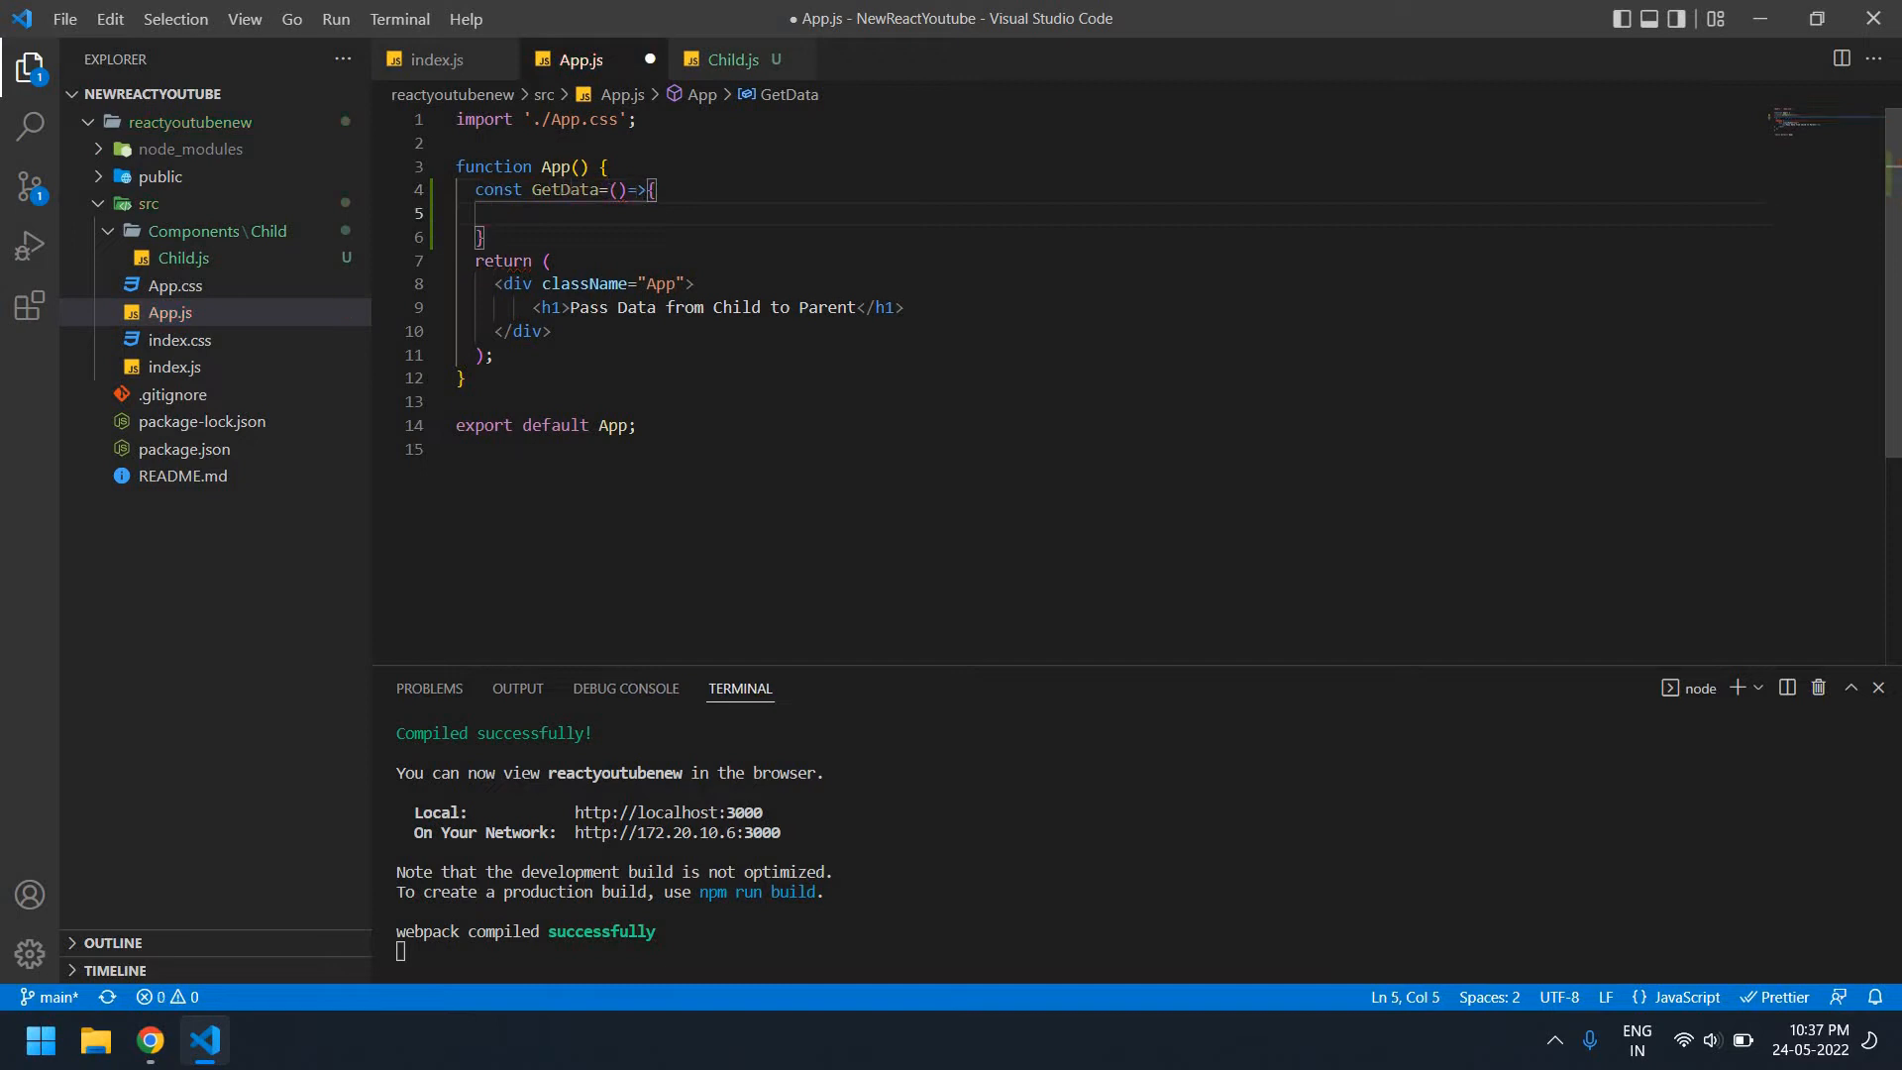
{"action": "double_click", "coordinate": [565, 190]}
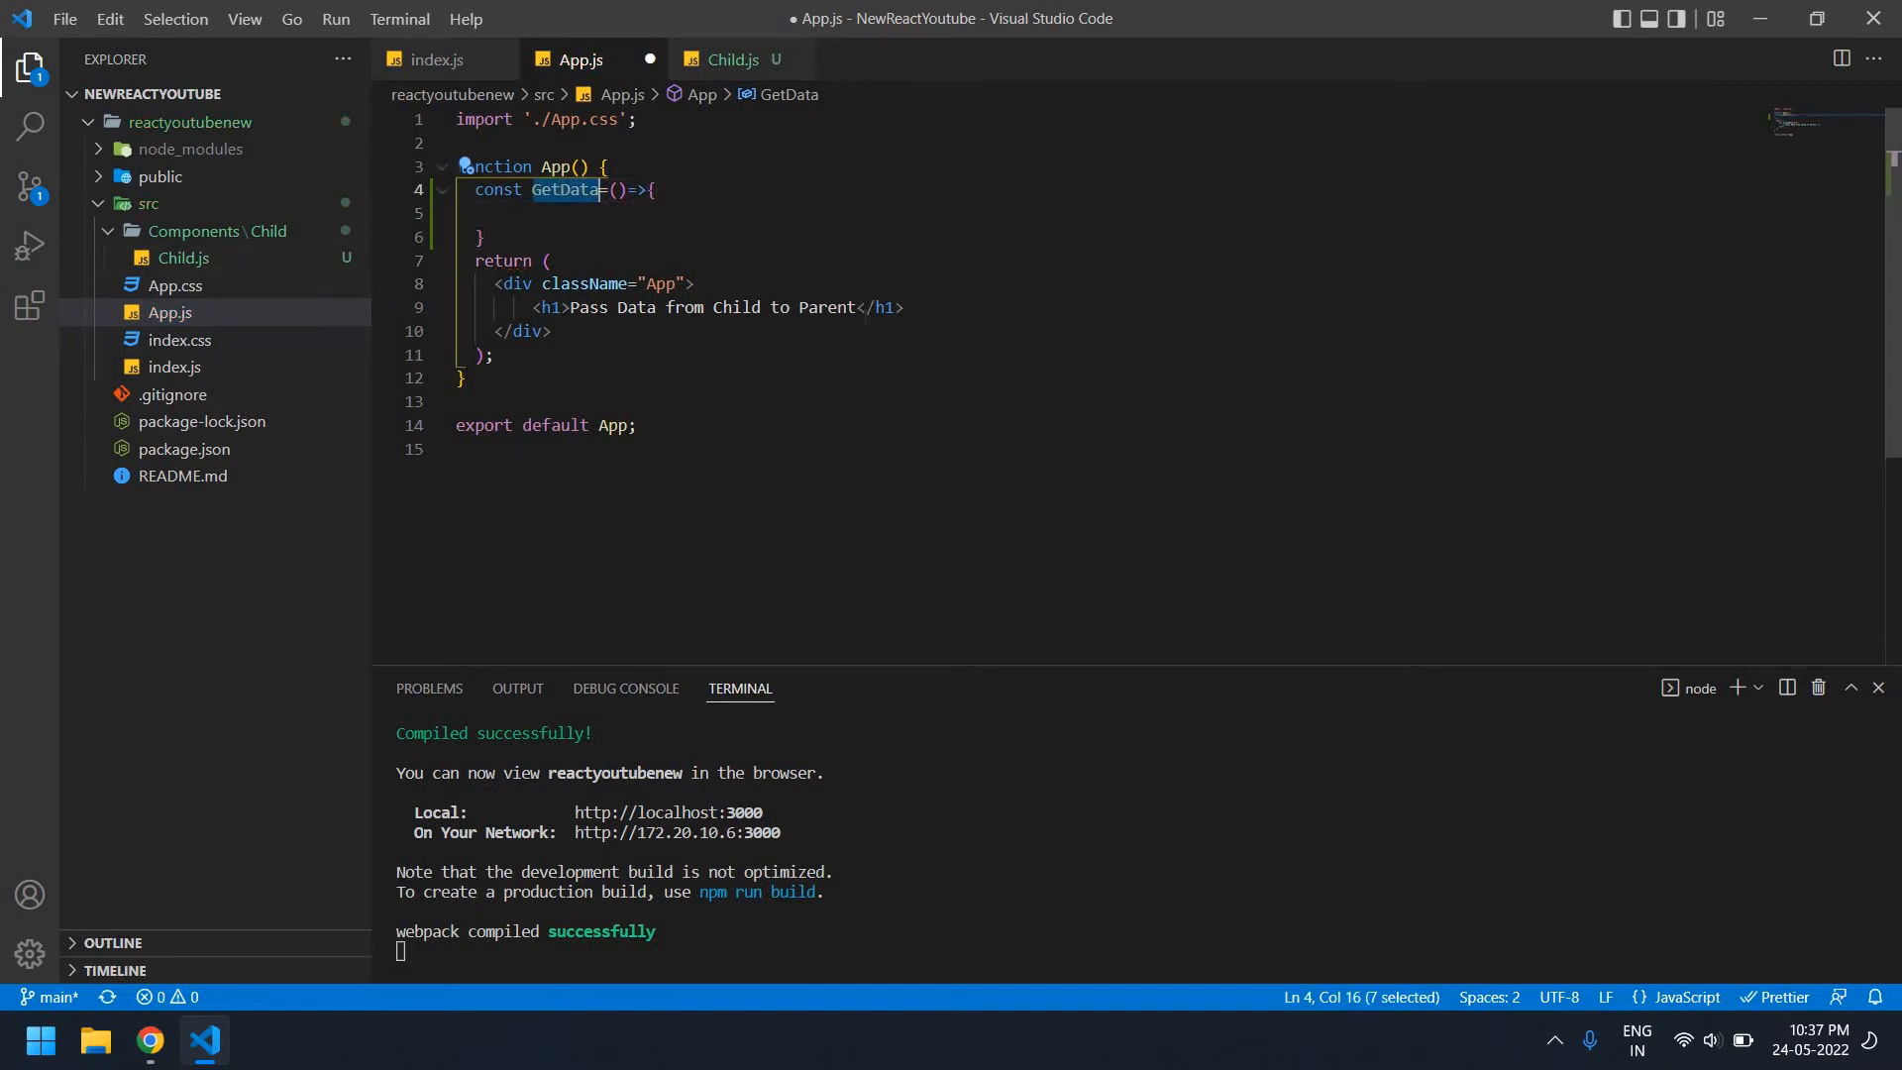
Render <ChildComponent> below the heading, letting autocomplete add its import
{"action": "left_click", "coordinate": [916, 308]}
{"action": "key", "text": "Return"}
{"action": "type", "text": "<"}
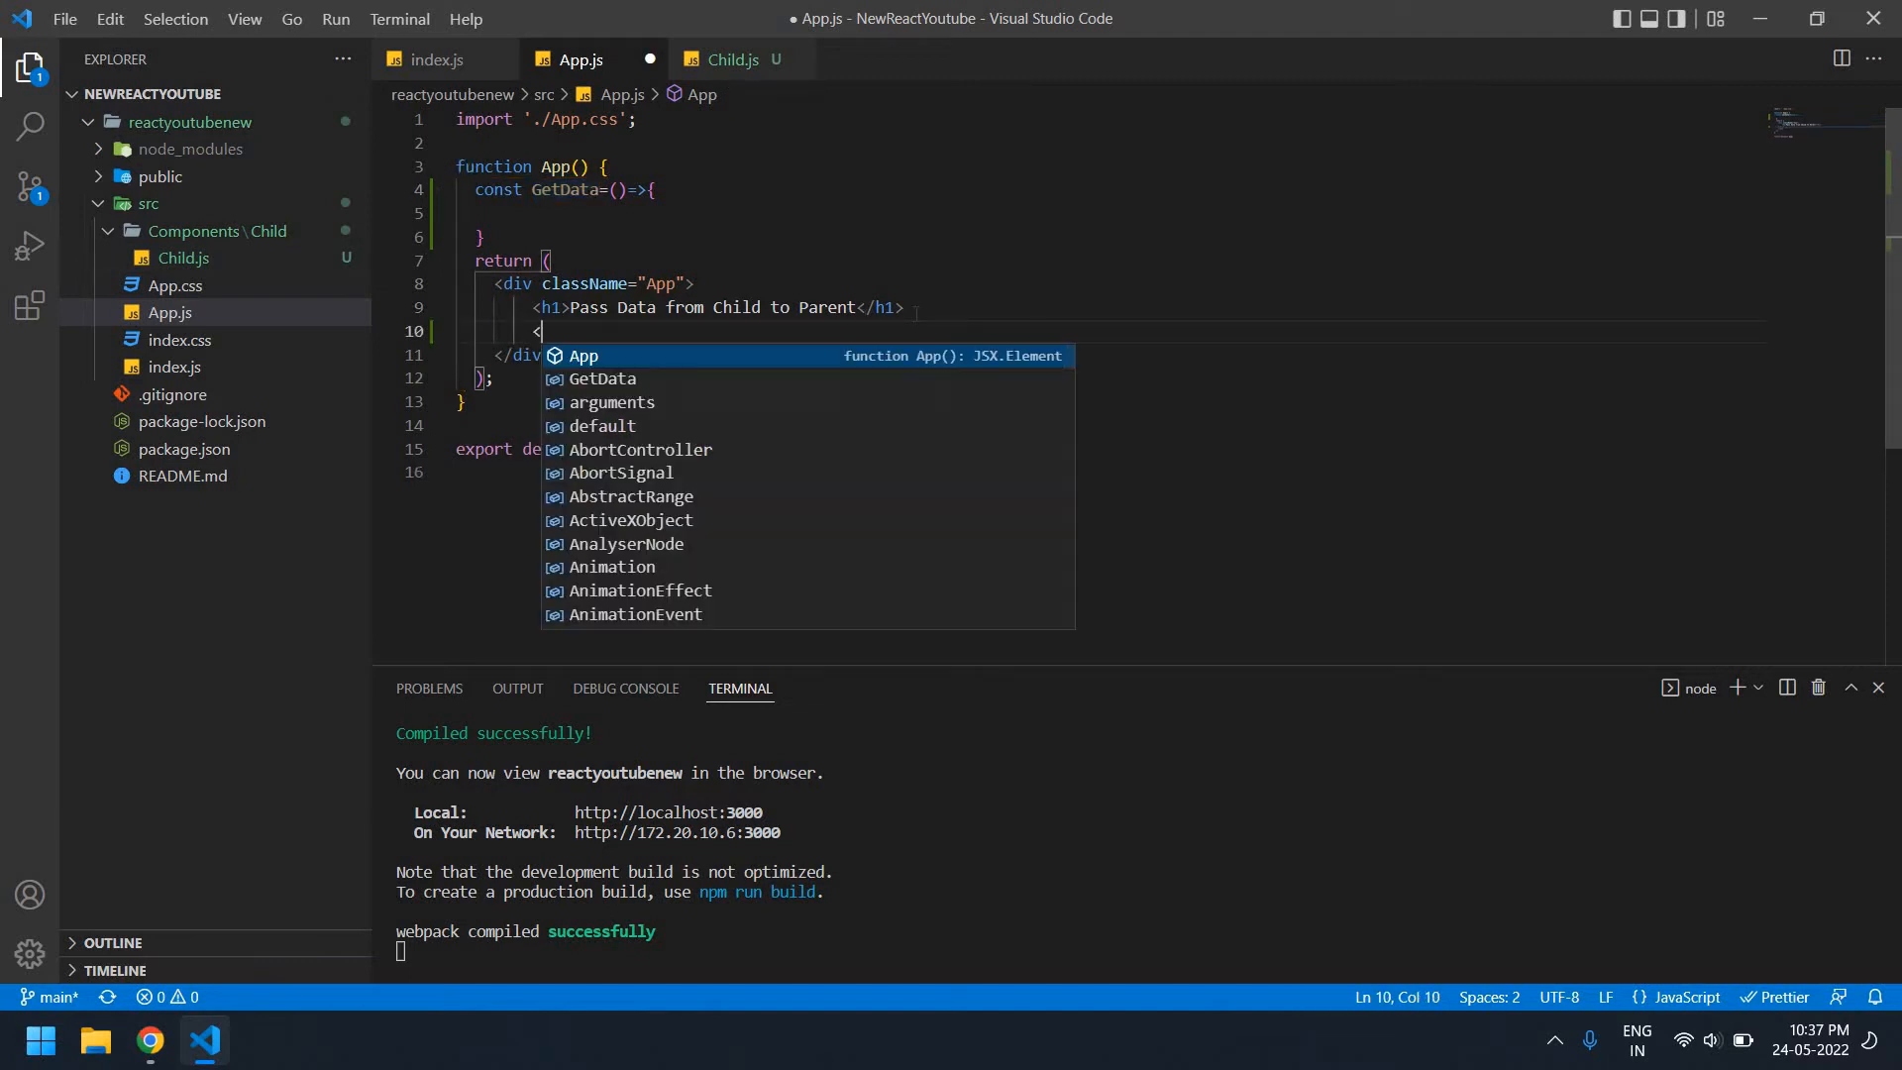
{"action": "type", "text": "H"}
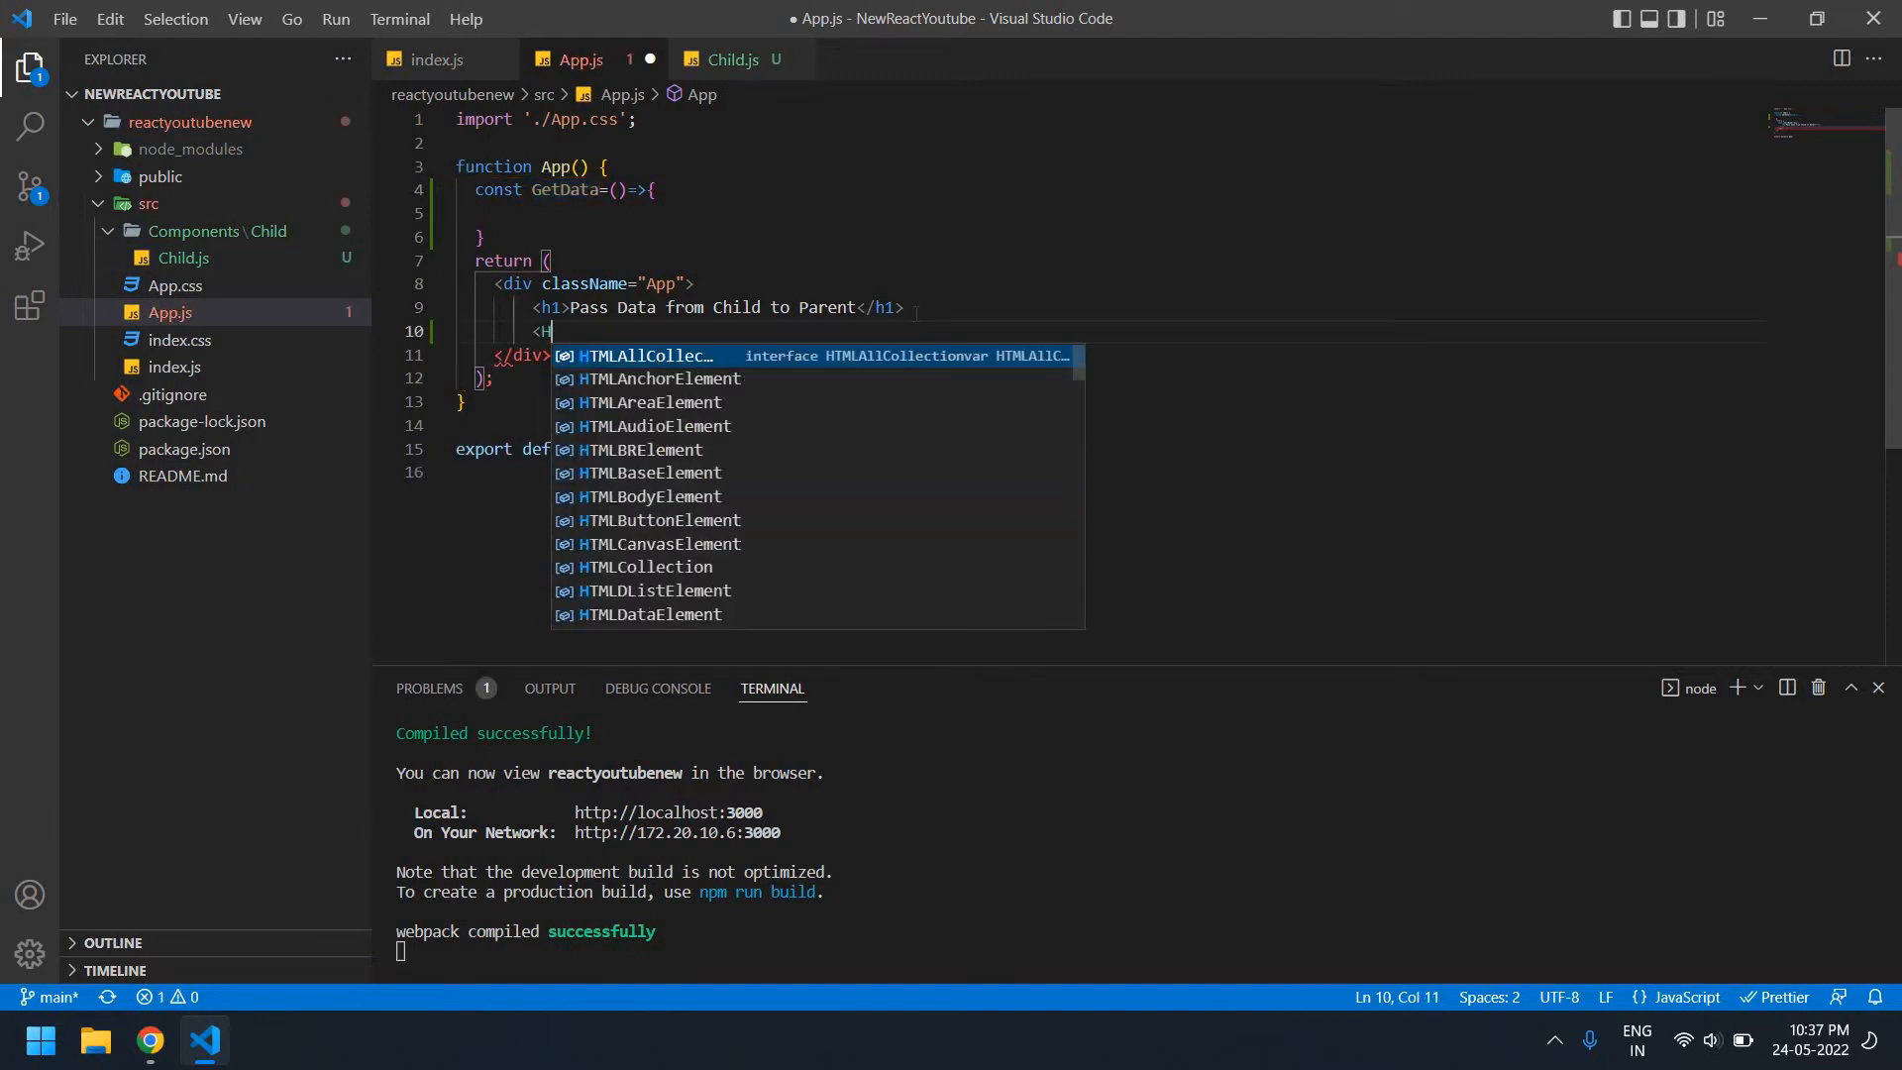
{"action": "key", "text": "BackSpace"}
{"action": "type", "text": "Chi"}
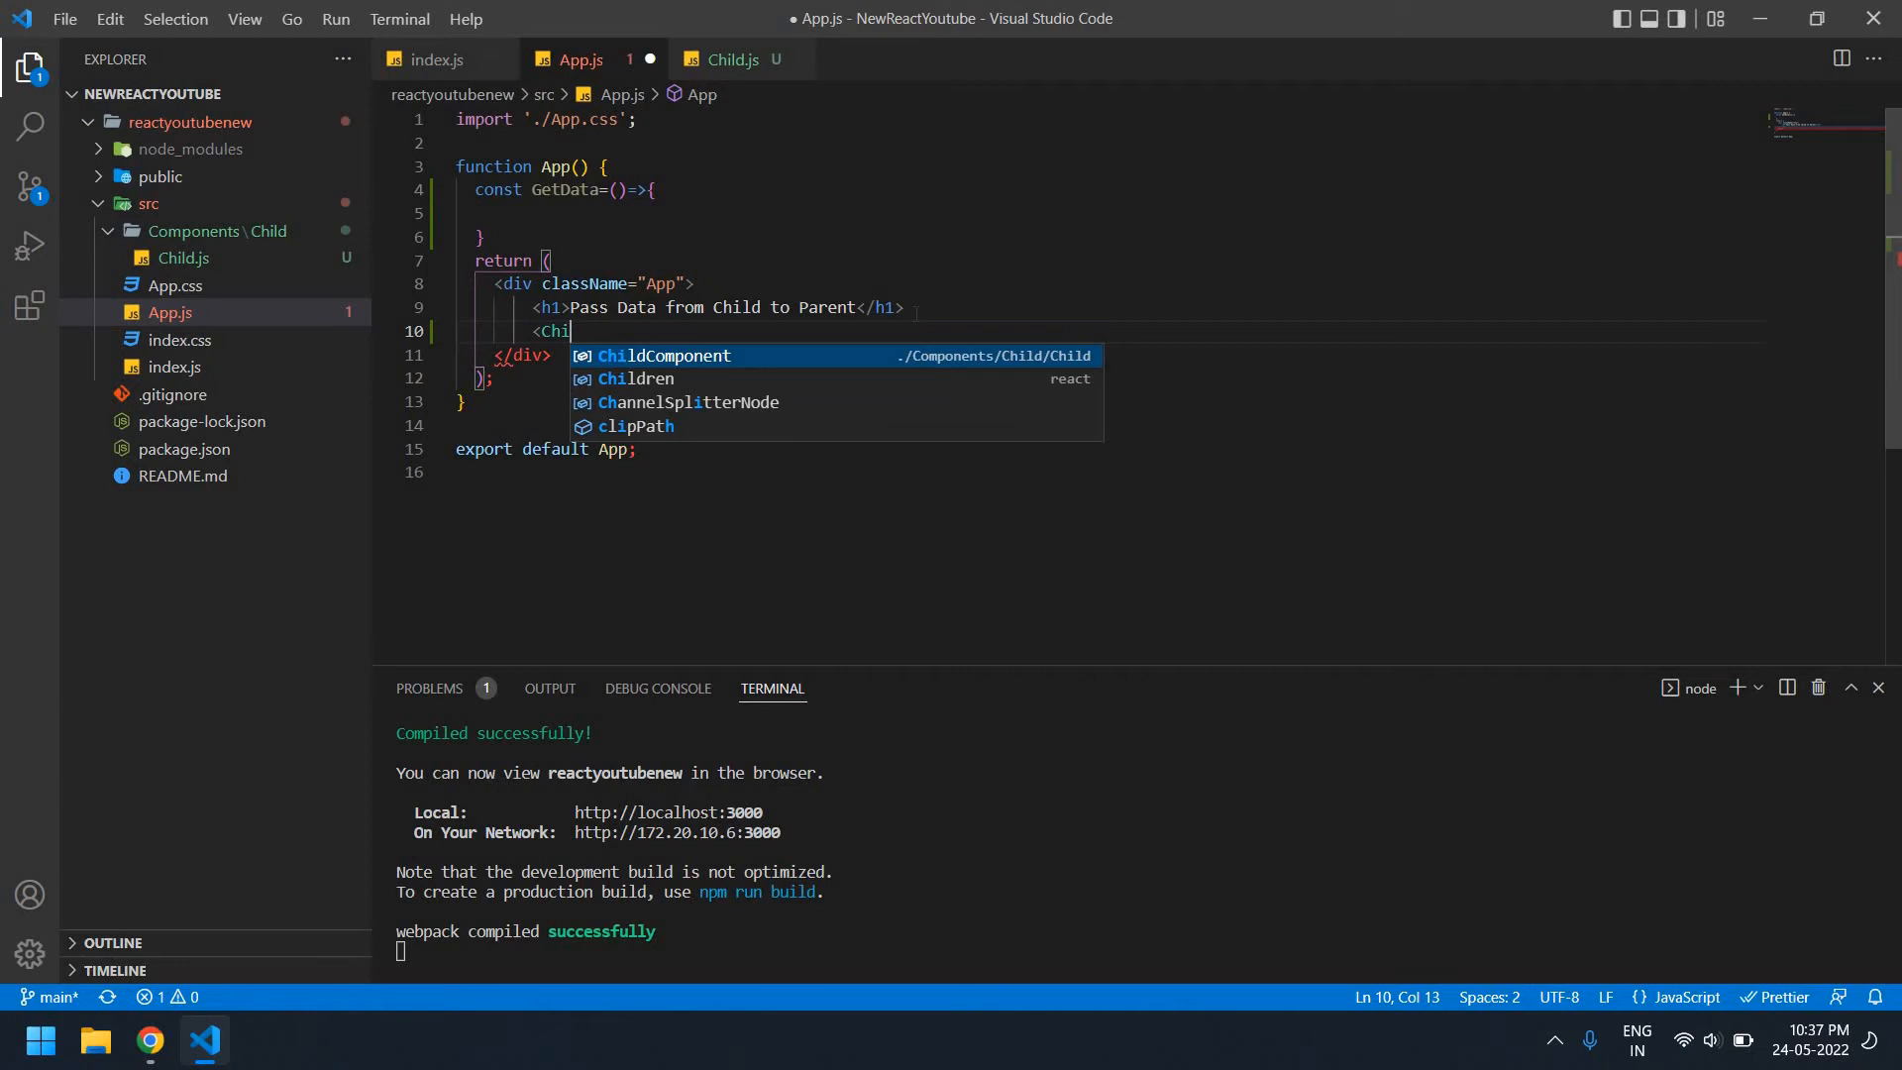
{"action": "key", "text": "Return"}
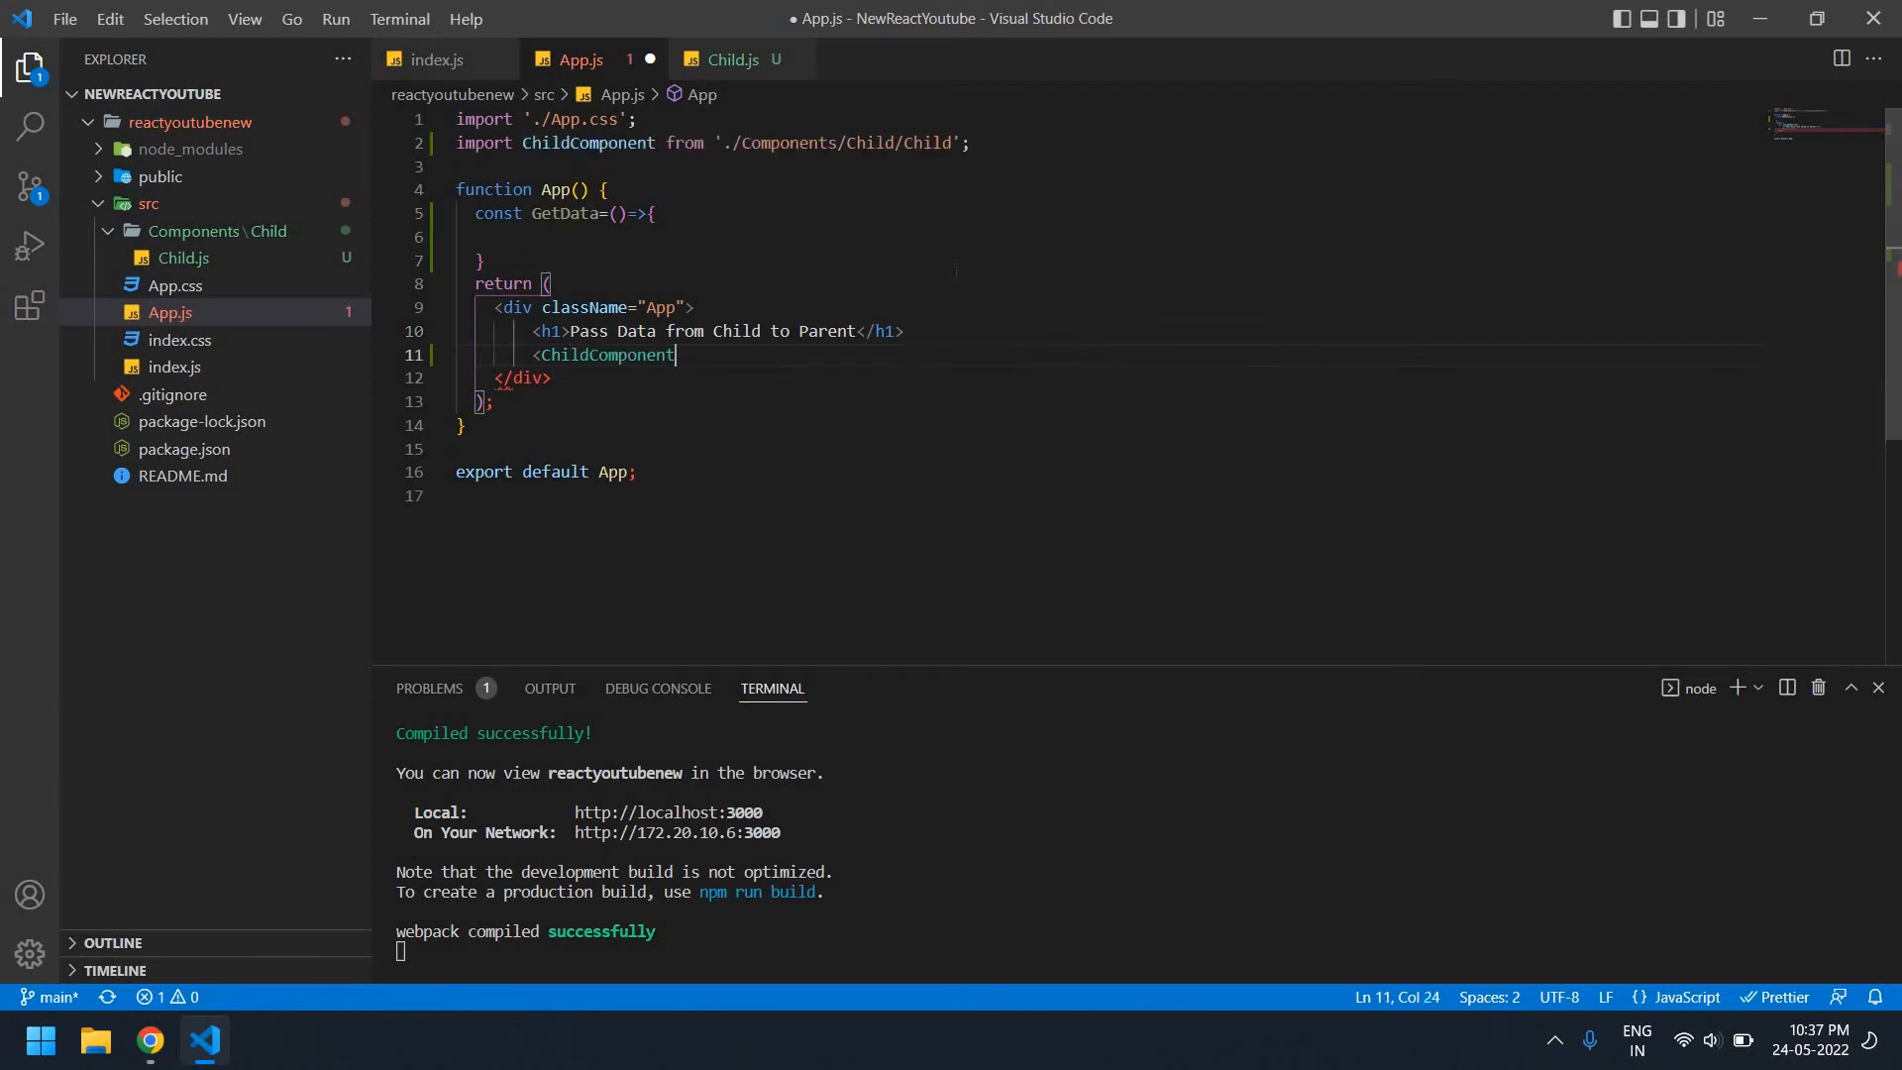
{"action": "key", "text": "F12"}
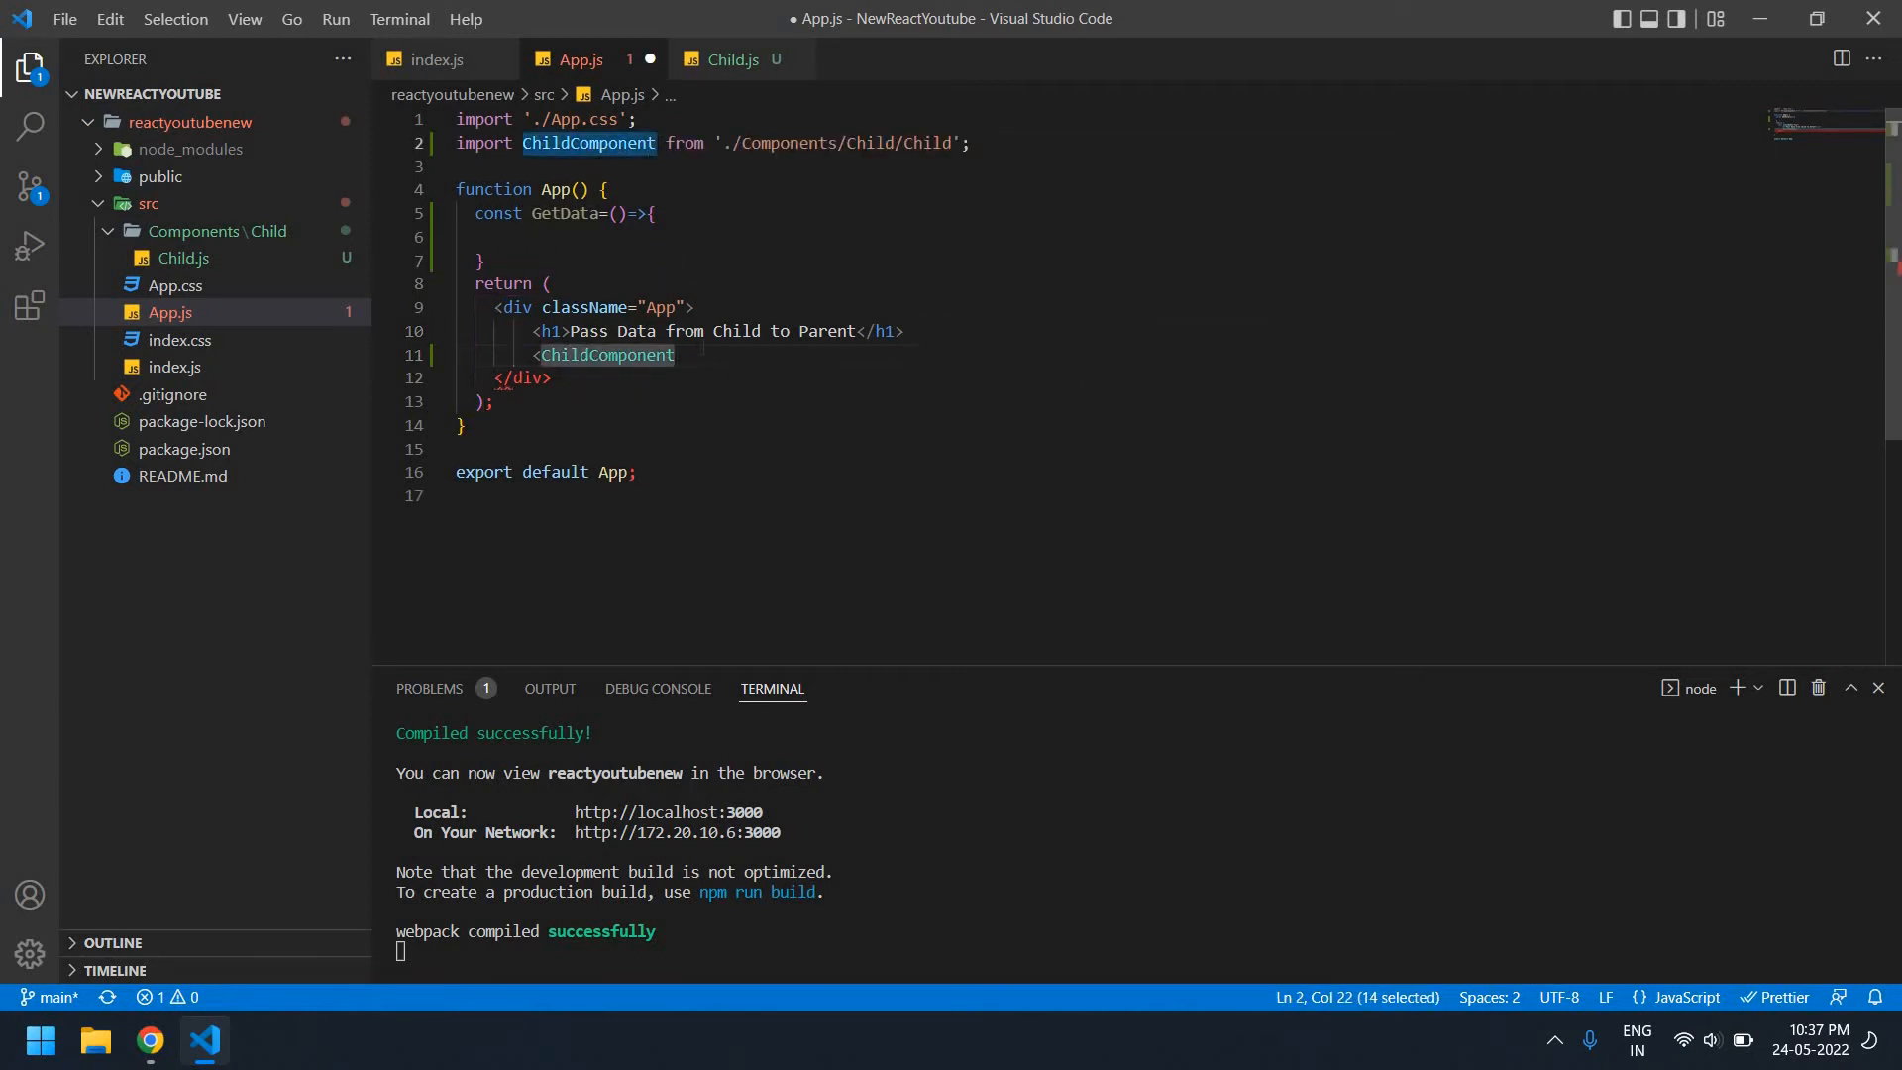
{"action": "key", "text": "alt+Left"}
{"action": "type", "text": "/>"}
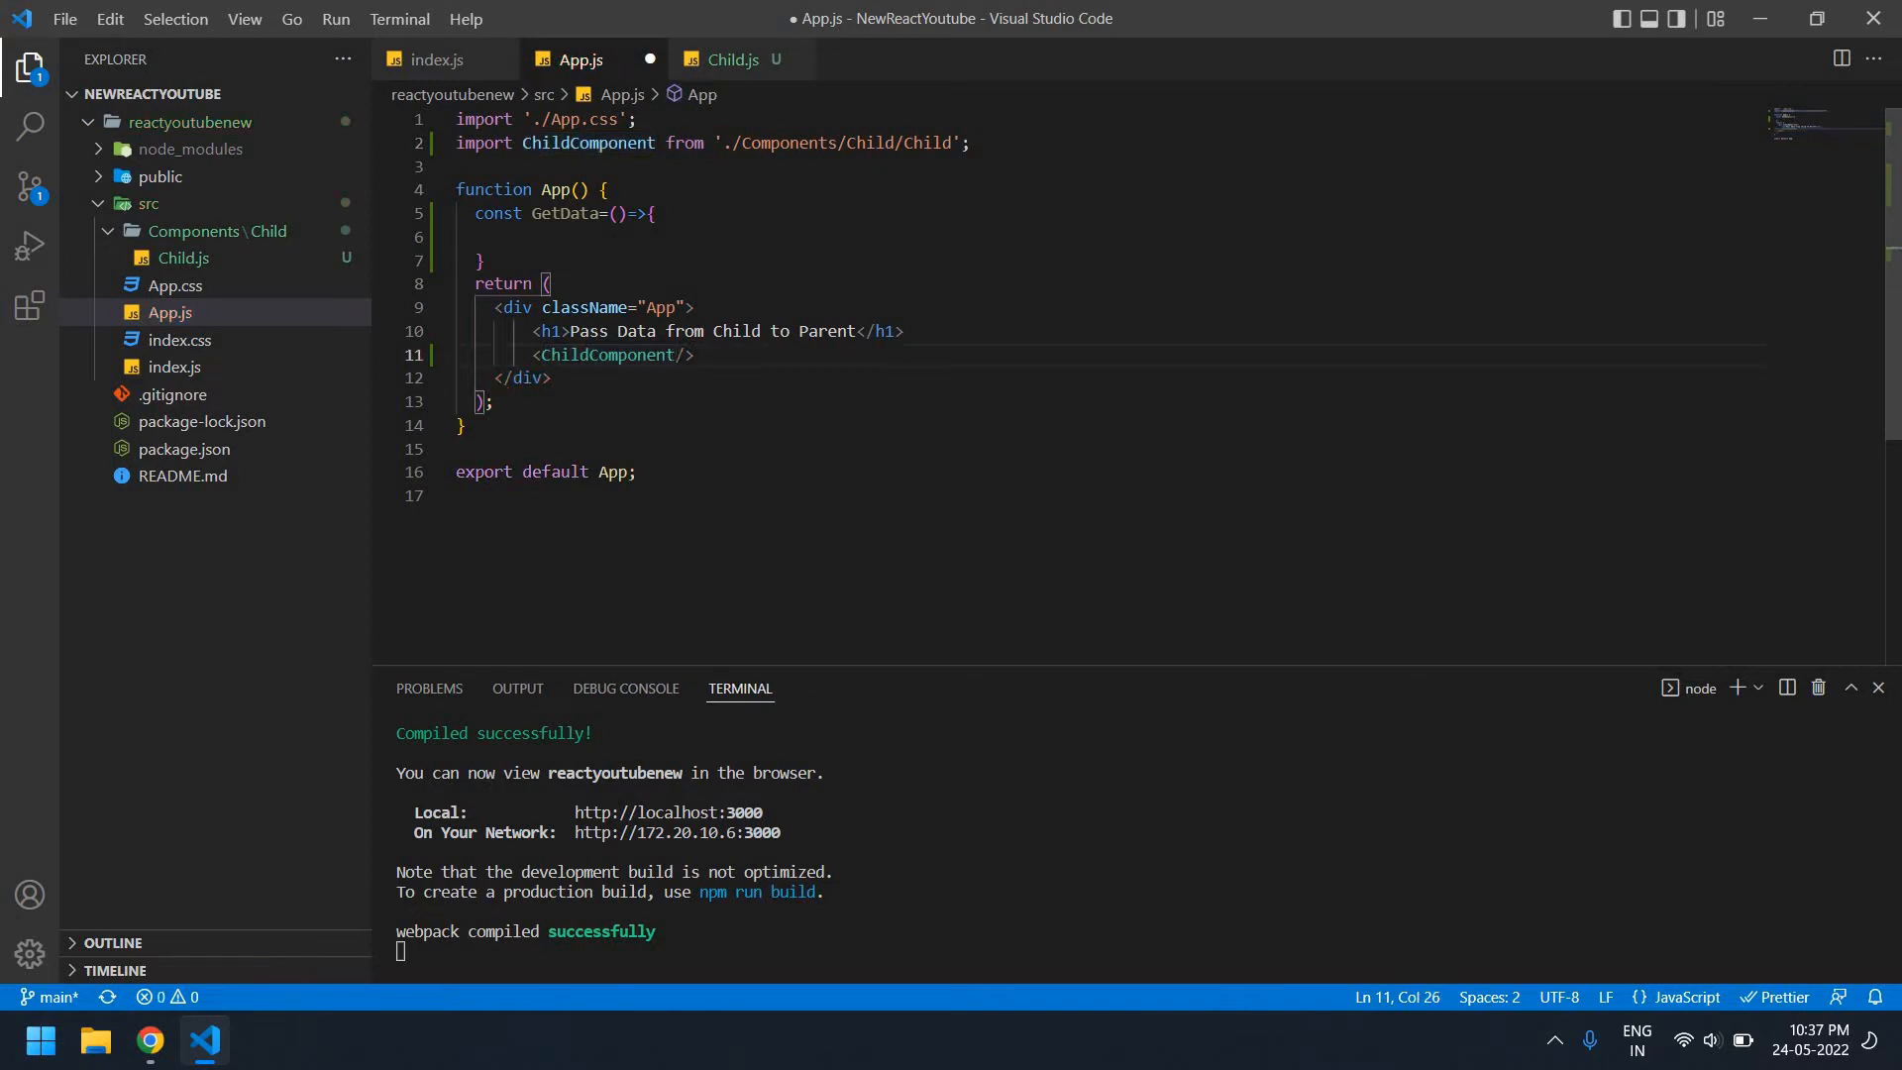
{"action": "key", "text": "Left"}
{"action": "key", "text": "Left"}
{"action": "key", "text": "Left"}
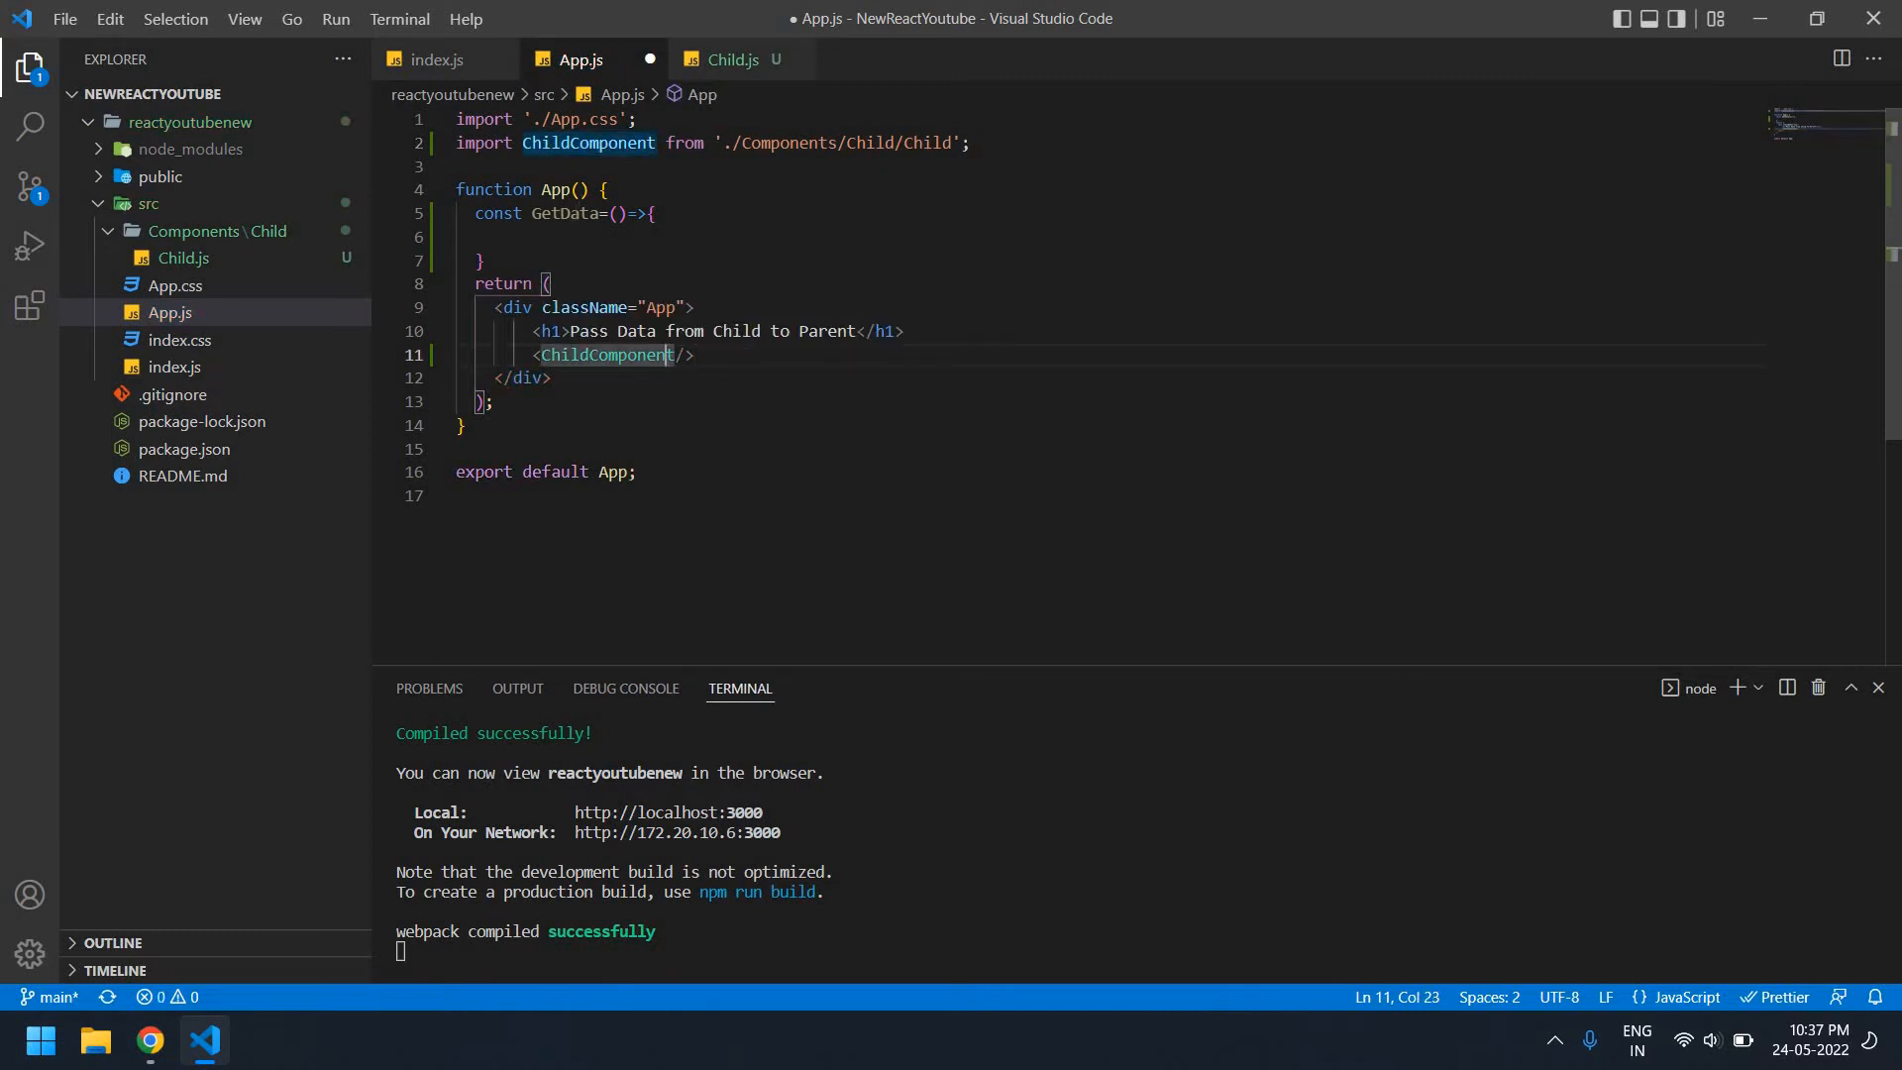
Pass GetData to ChildComponent as the GetDataValue prop, then head back to Child.js
{"action": "double_click", "coordinate": [565, 213]}
{"action": "key", "text": "ctrl+c"}
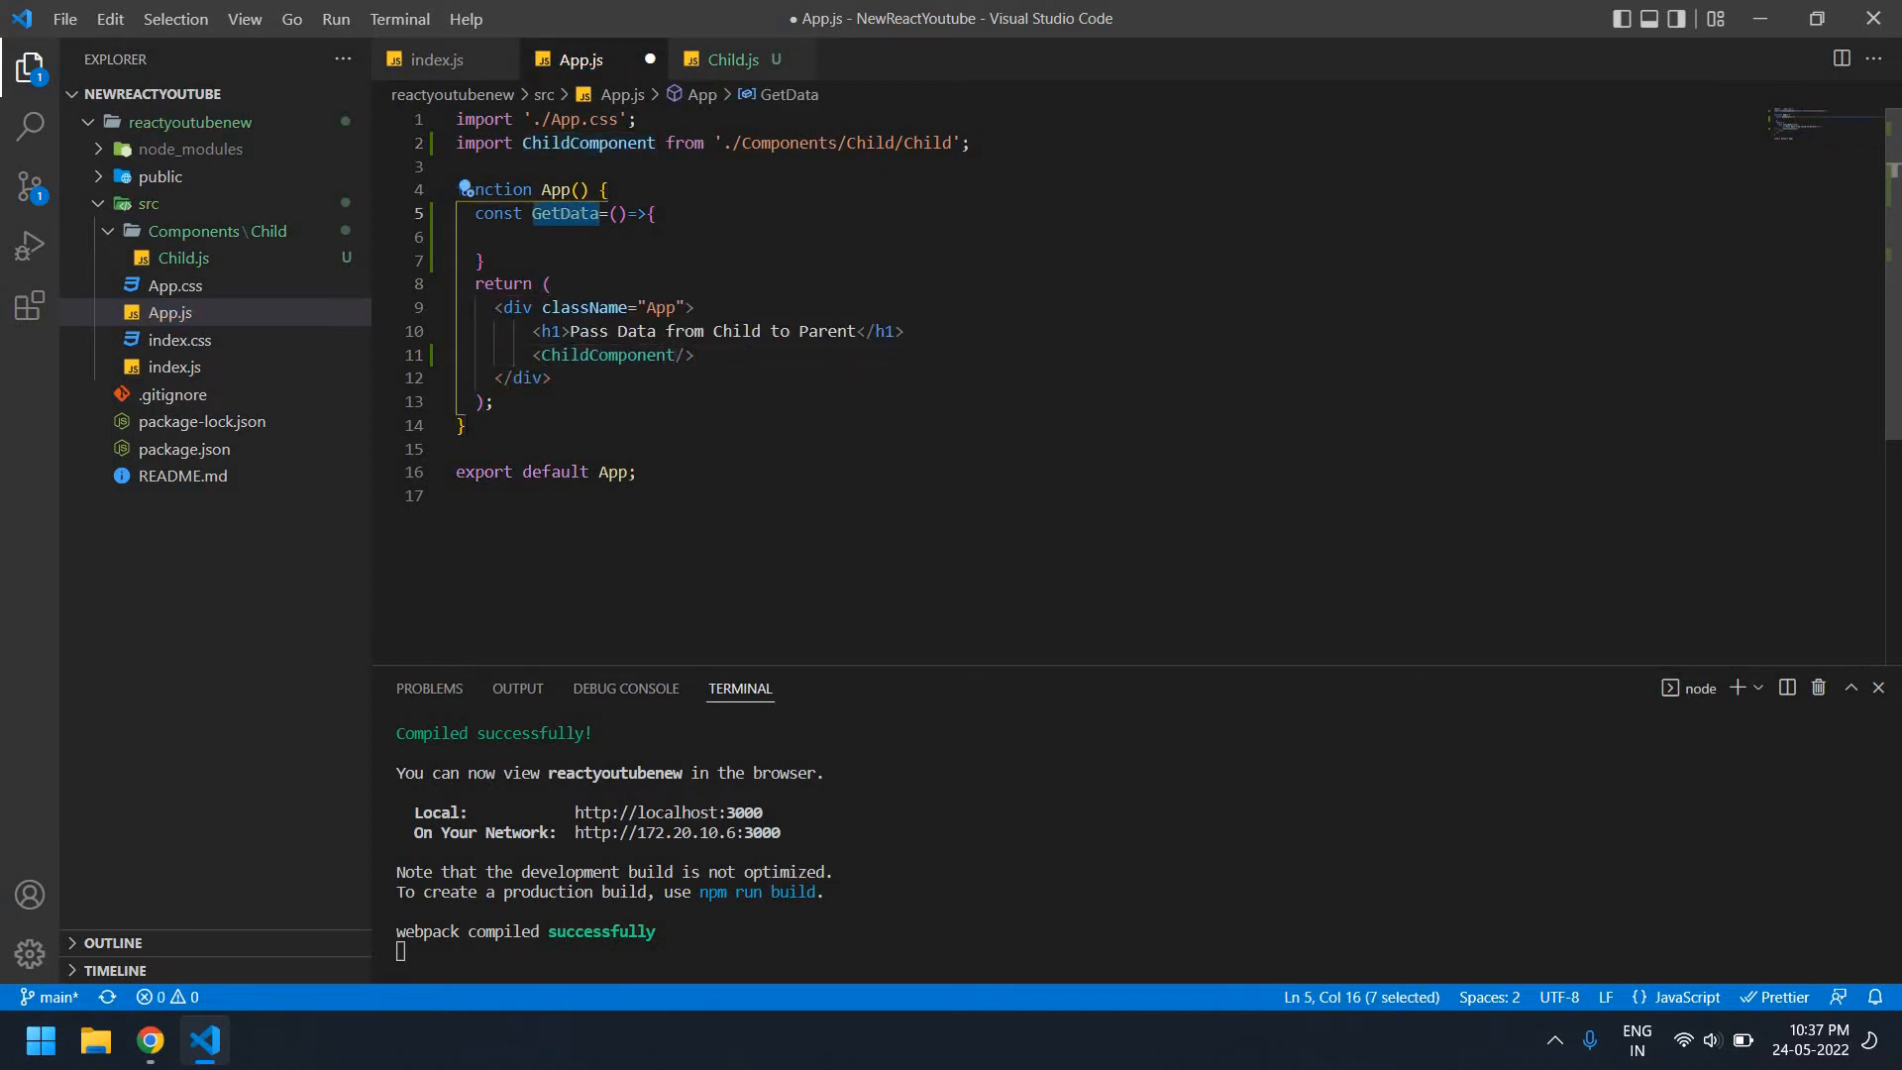
{"action": "left_click", "coordinate": [680, 355]}
{"action": "key", "text": "ctrl+v"}
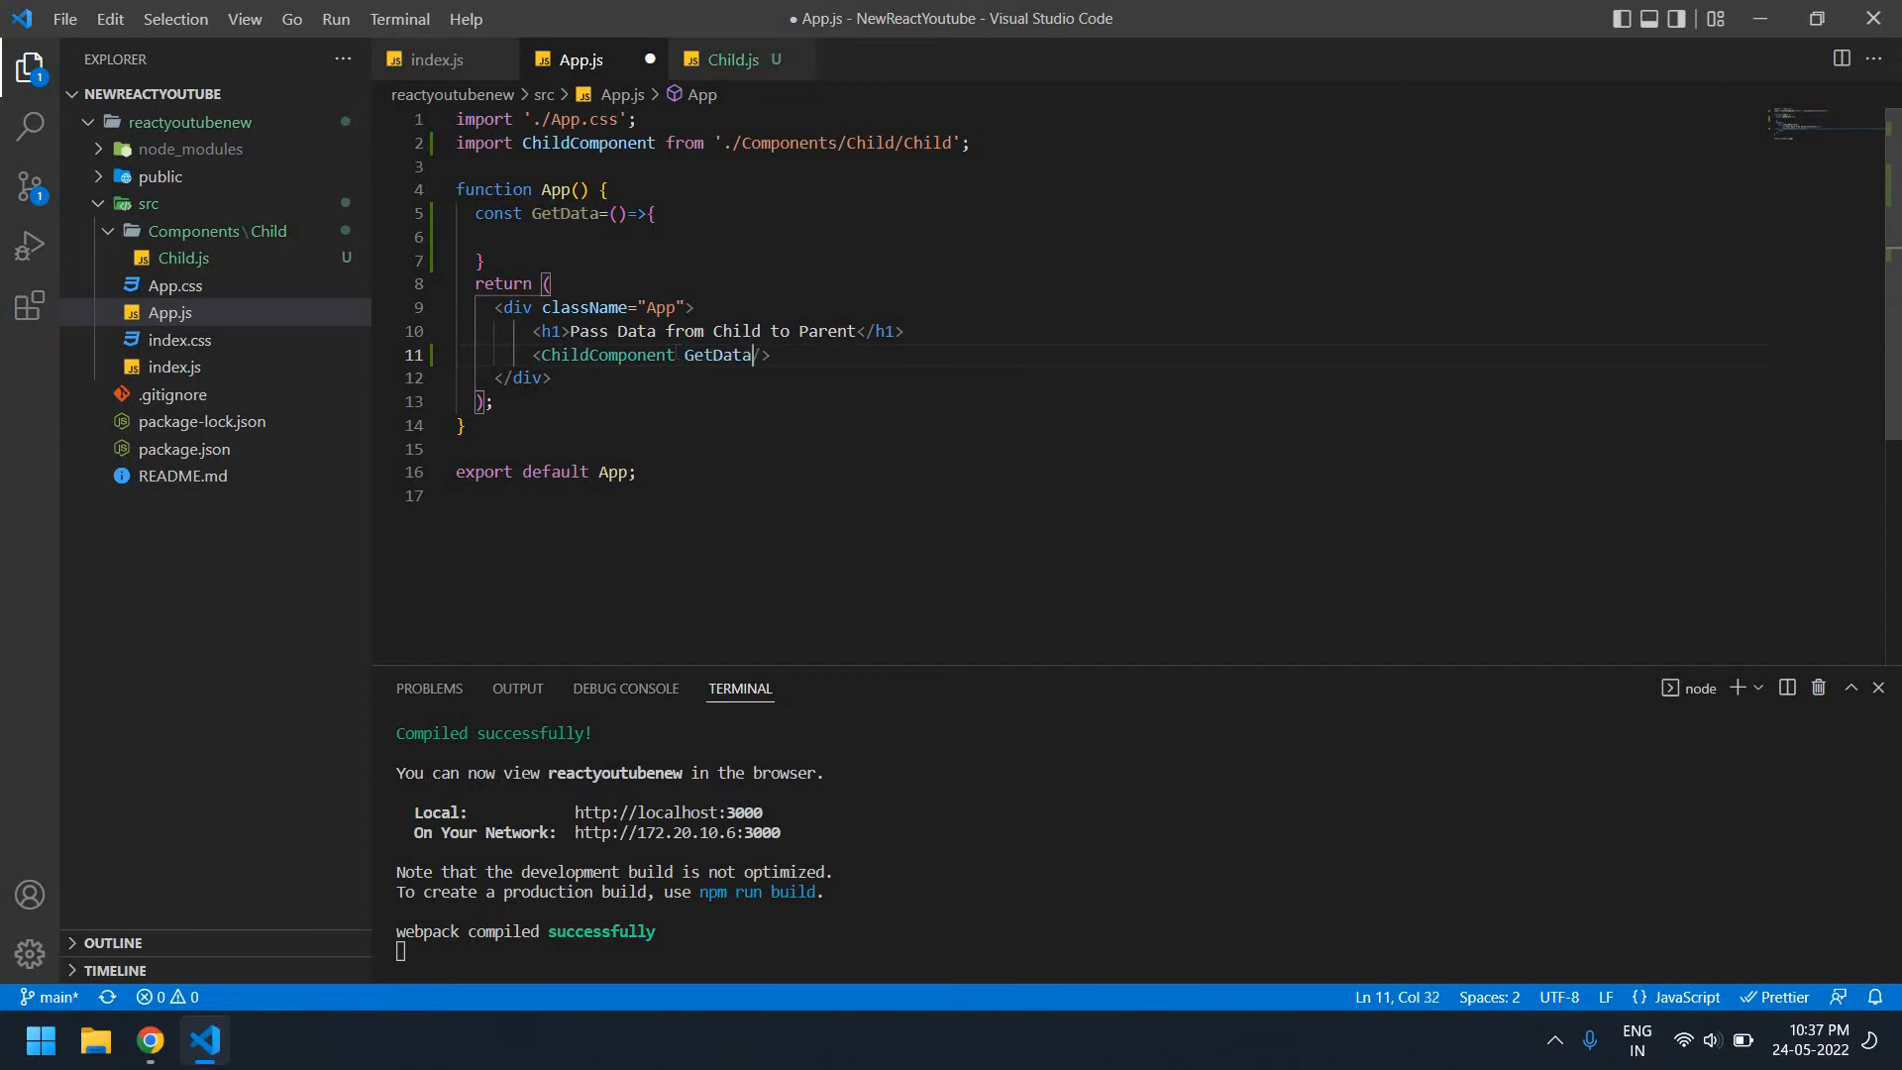
{"action": "type", "text": "Value="}
{"action": "type", "text": "{"}
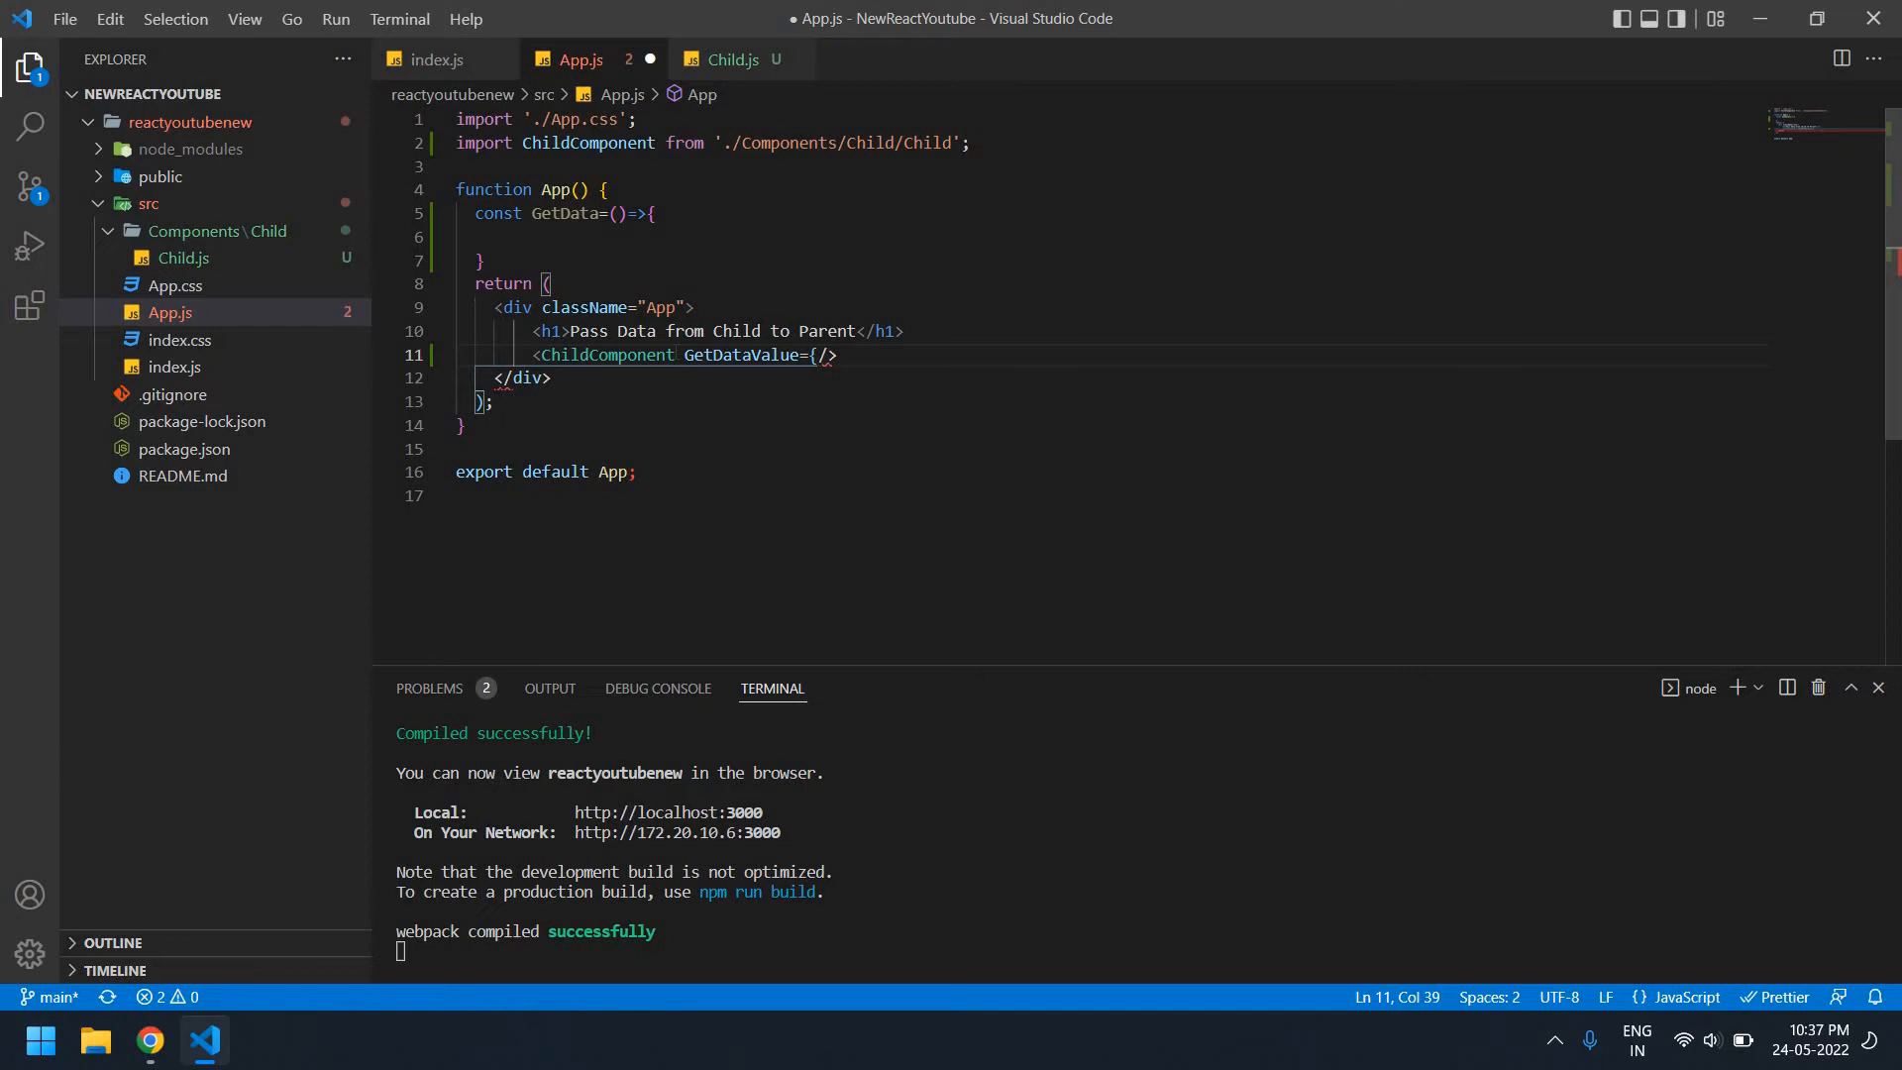
{"action": "type", "text": "GetData"}
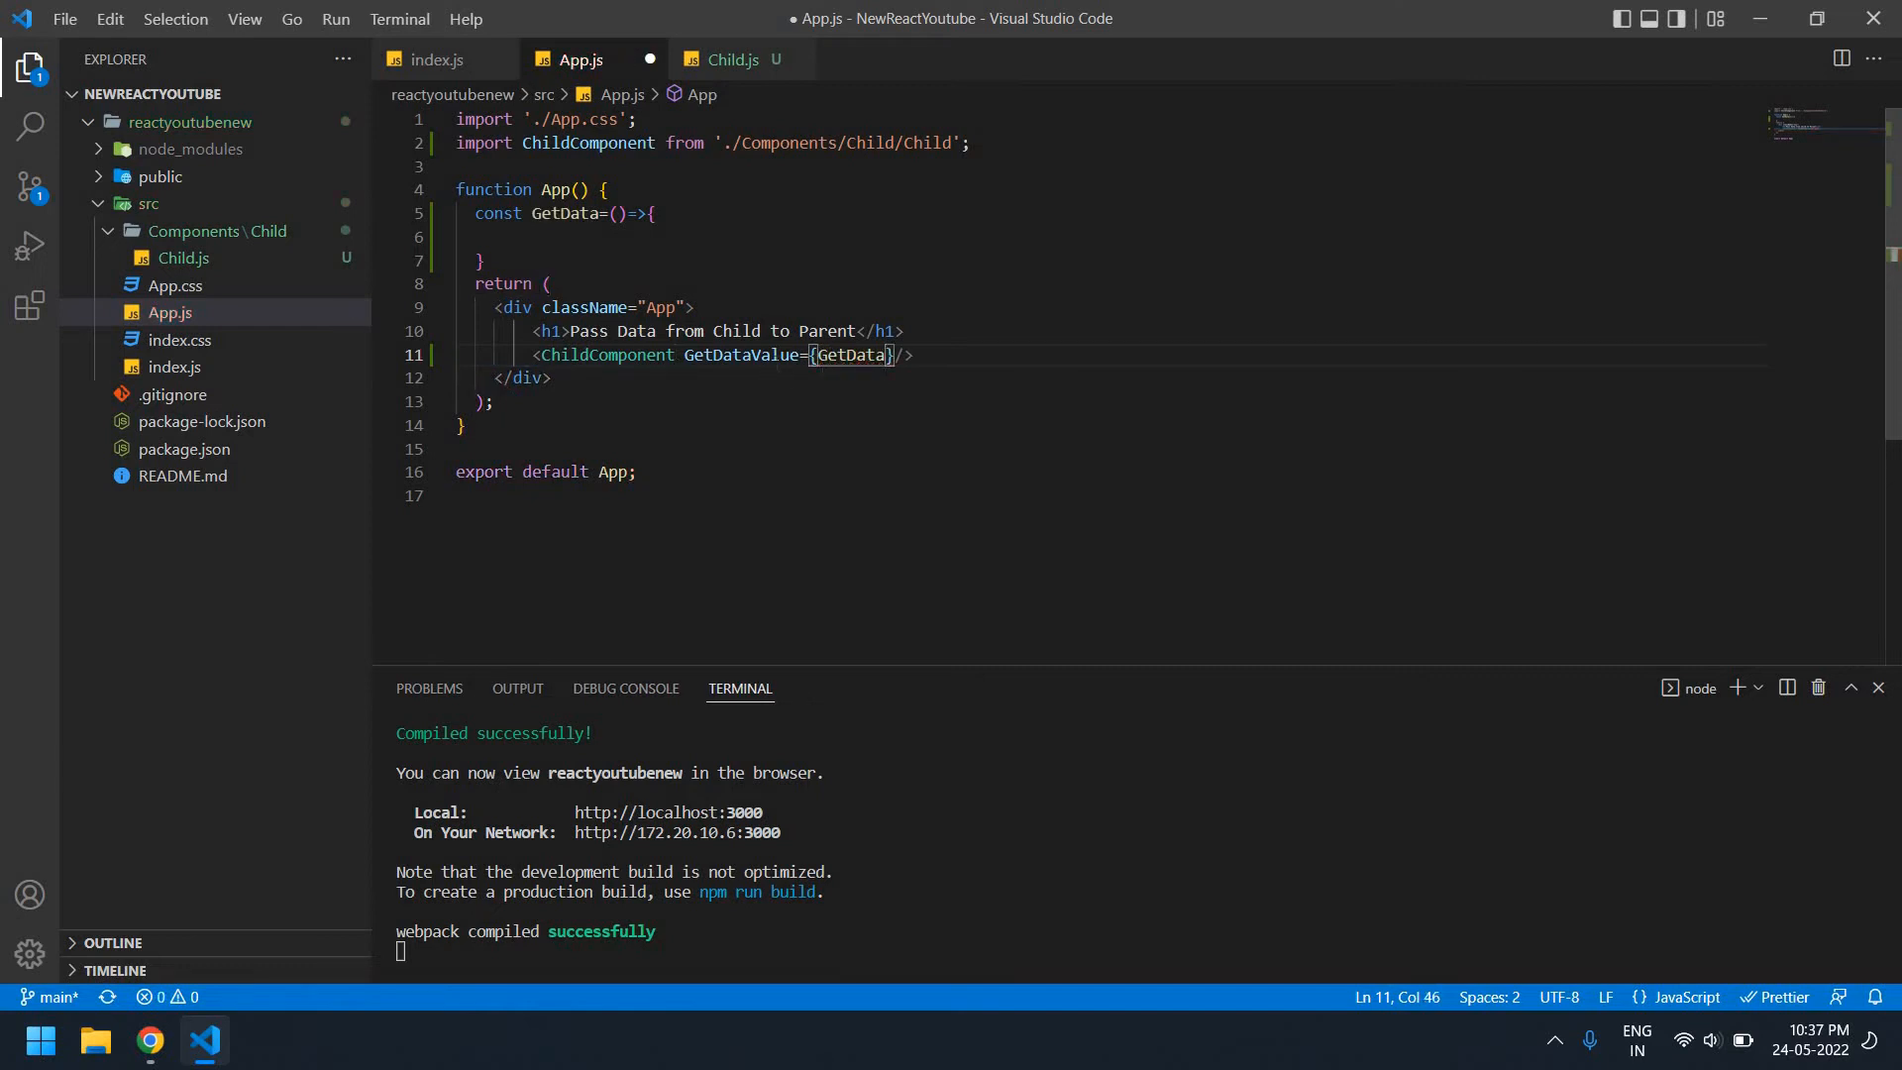
{"action": "double_click", "coordinate": [774, 358]}
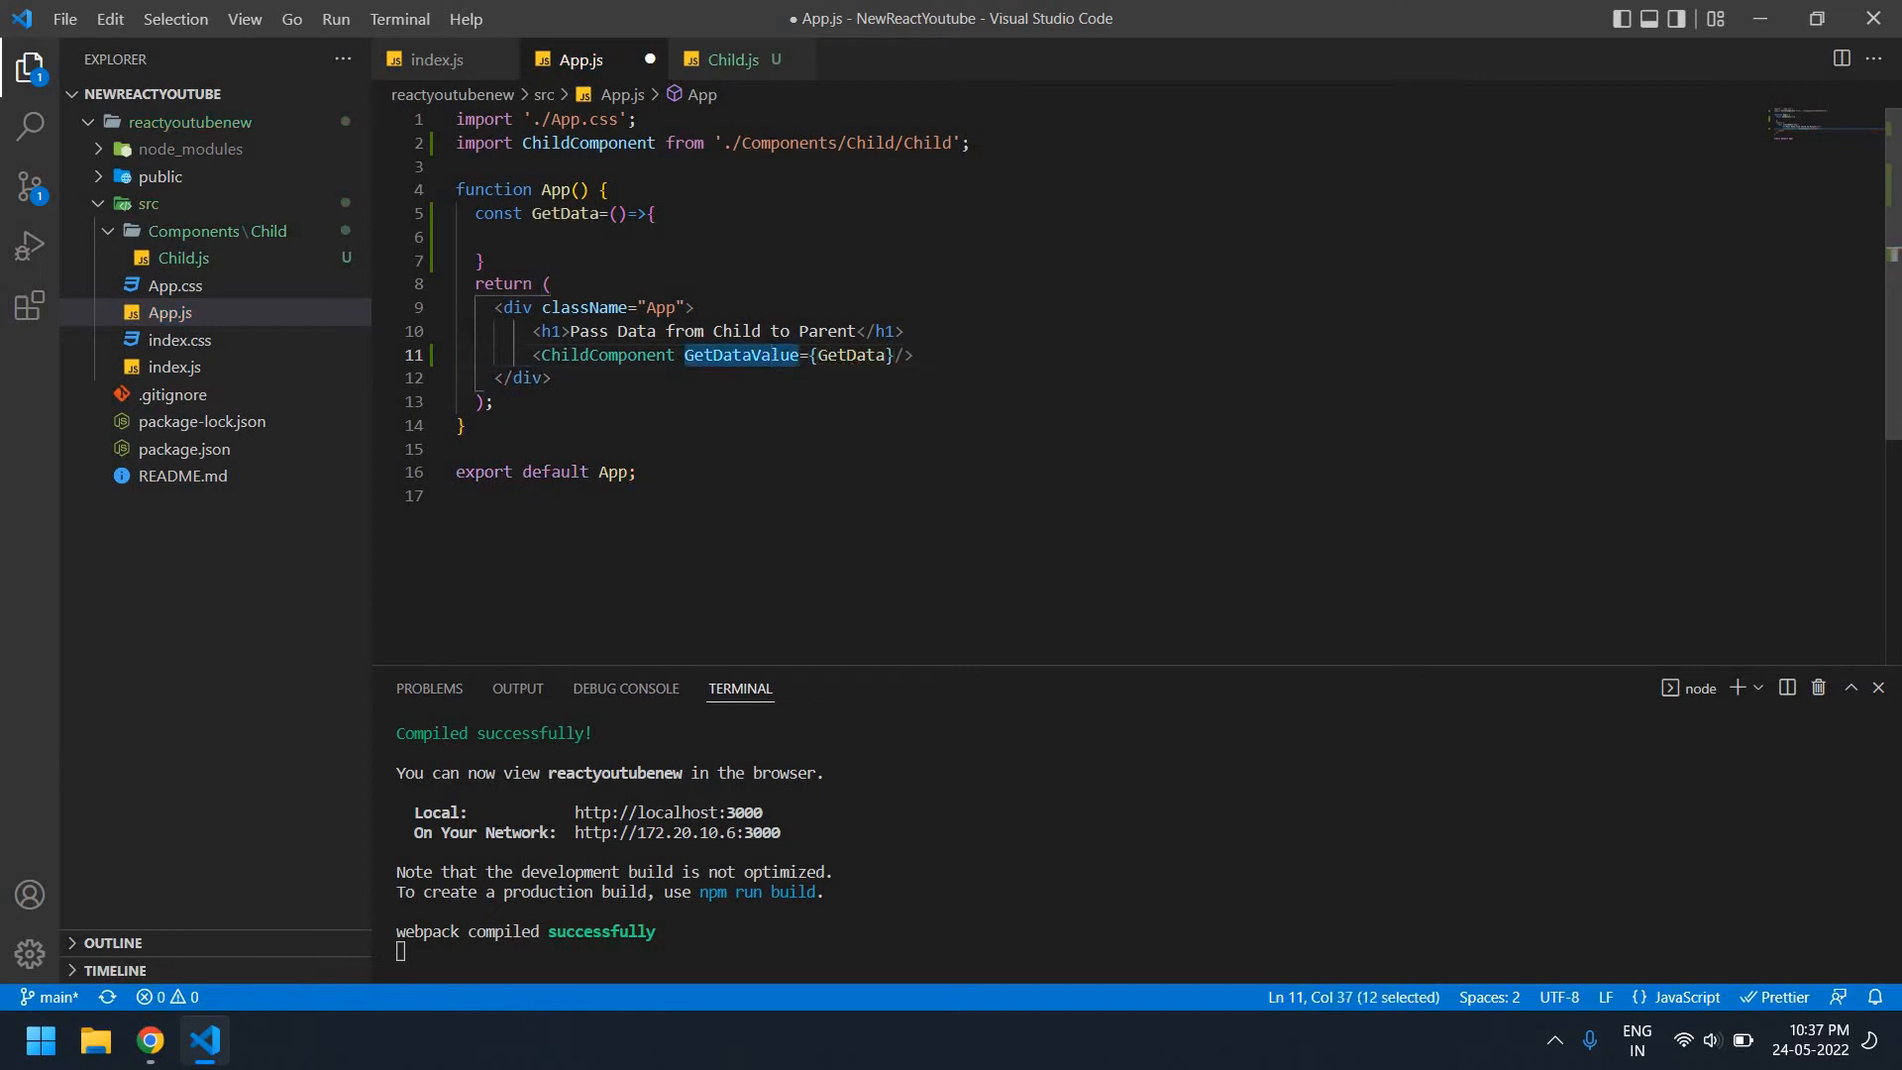
{"action": "left_click", "coordinate": [581, 354], "text": "ctrl"}
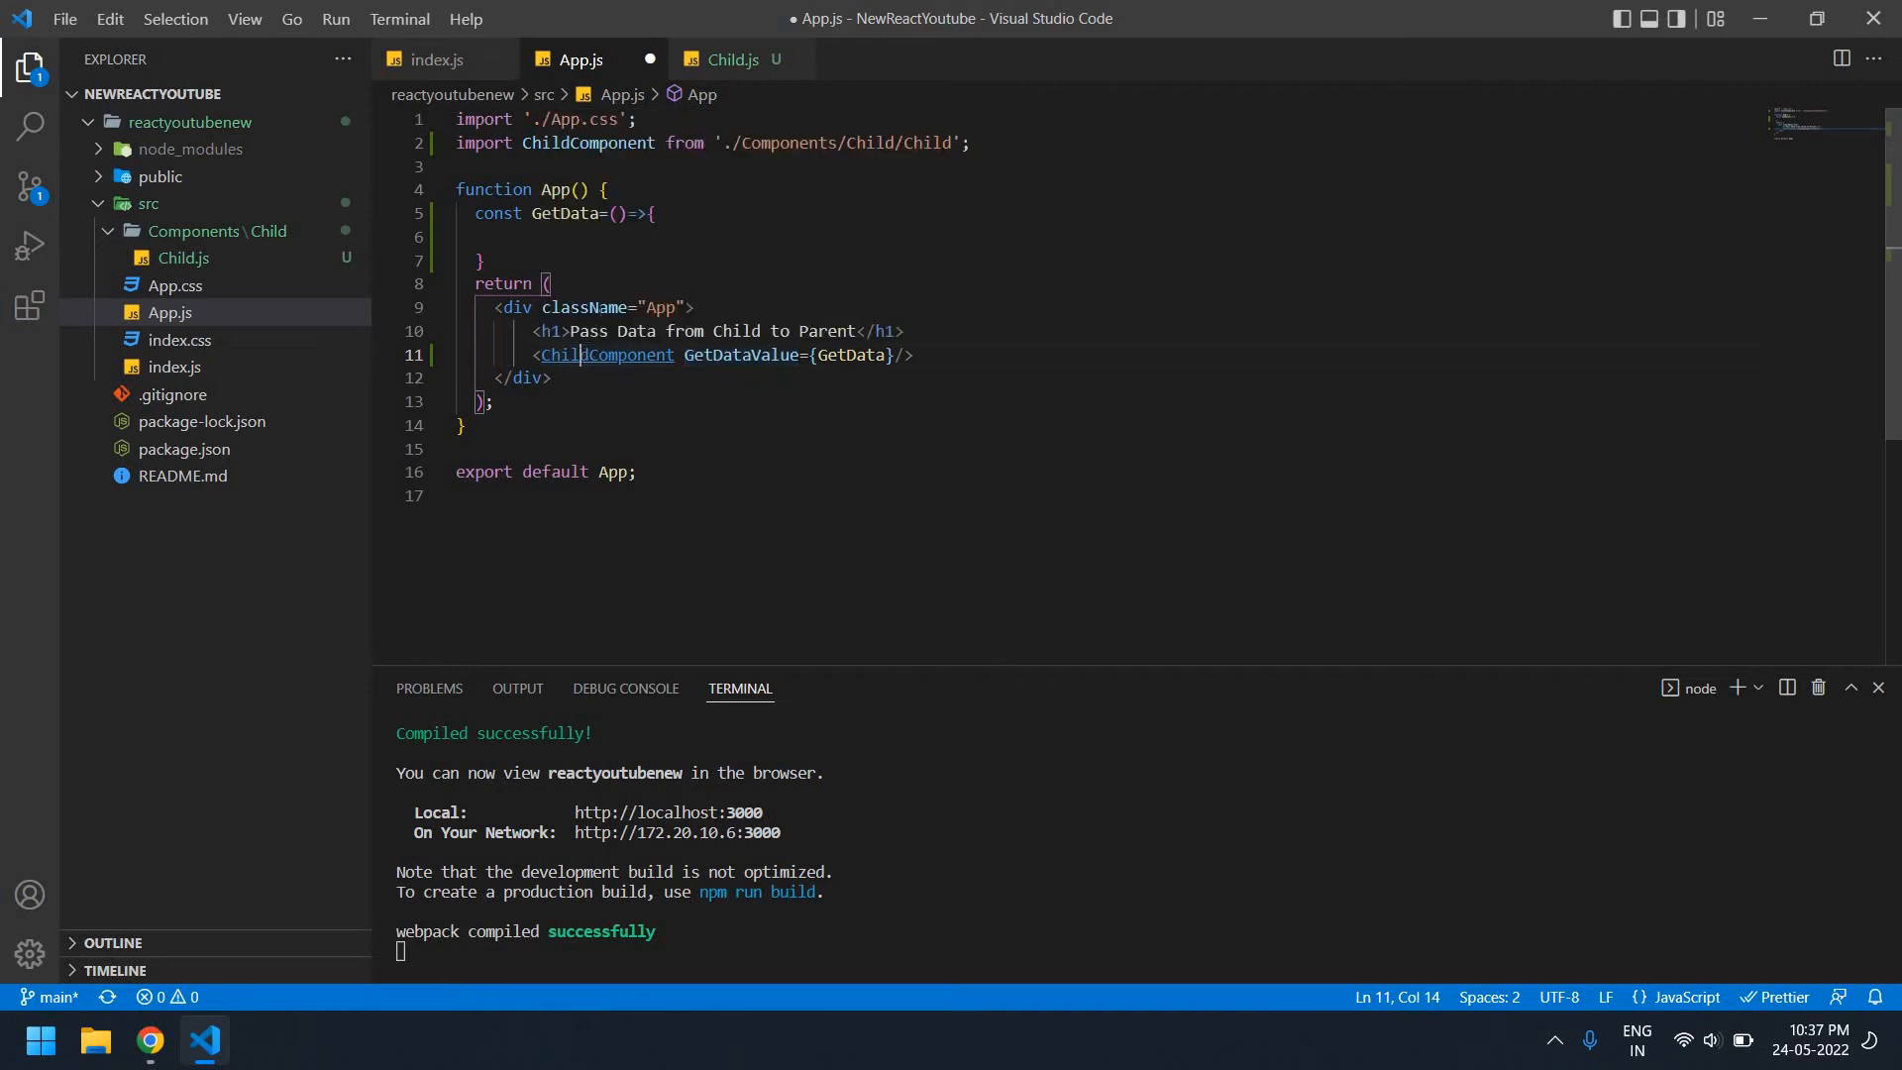
Give ChildComponent a props parameter and an auto-imported useEffect callback starting a props. call
{"action": "left_click", "coordinate": [683, 167]}
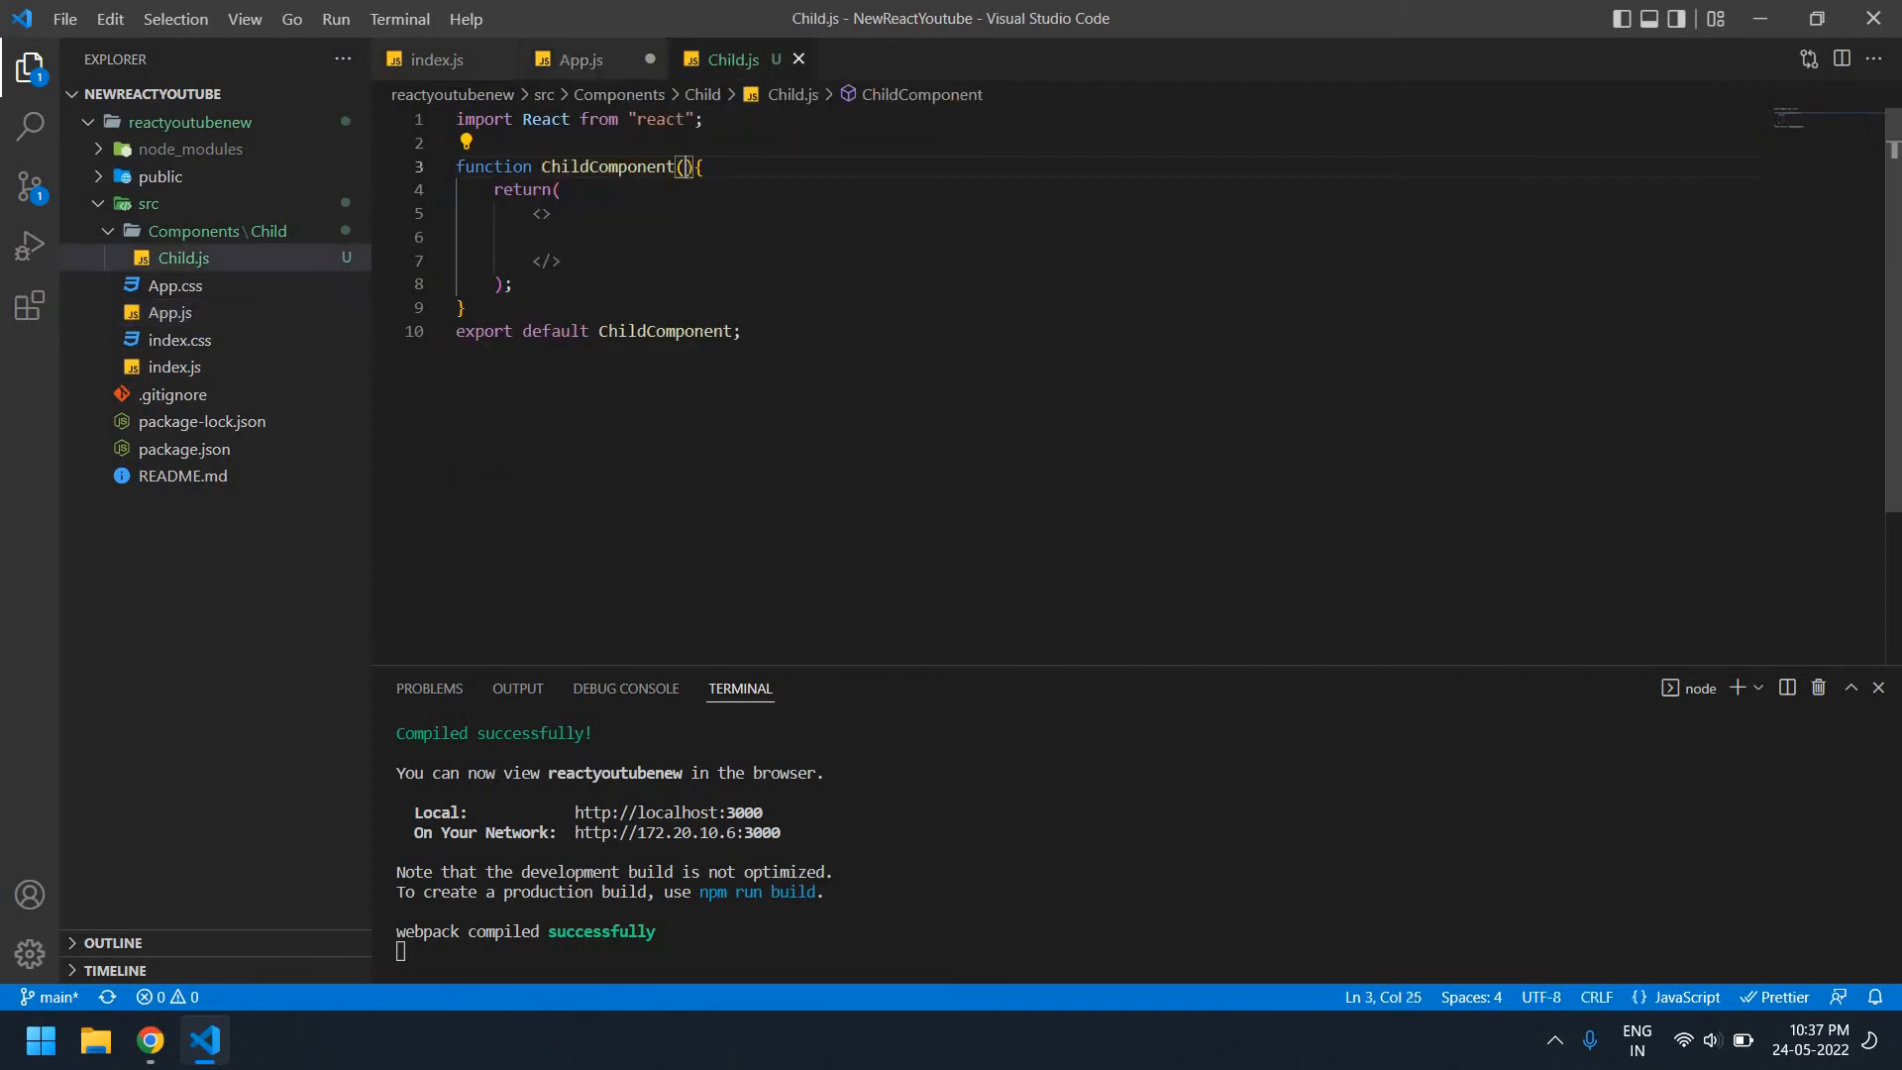
{"action": "type", "text": "p"}
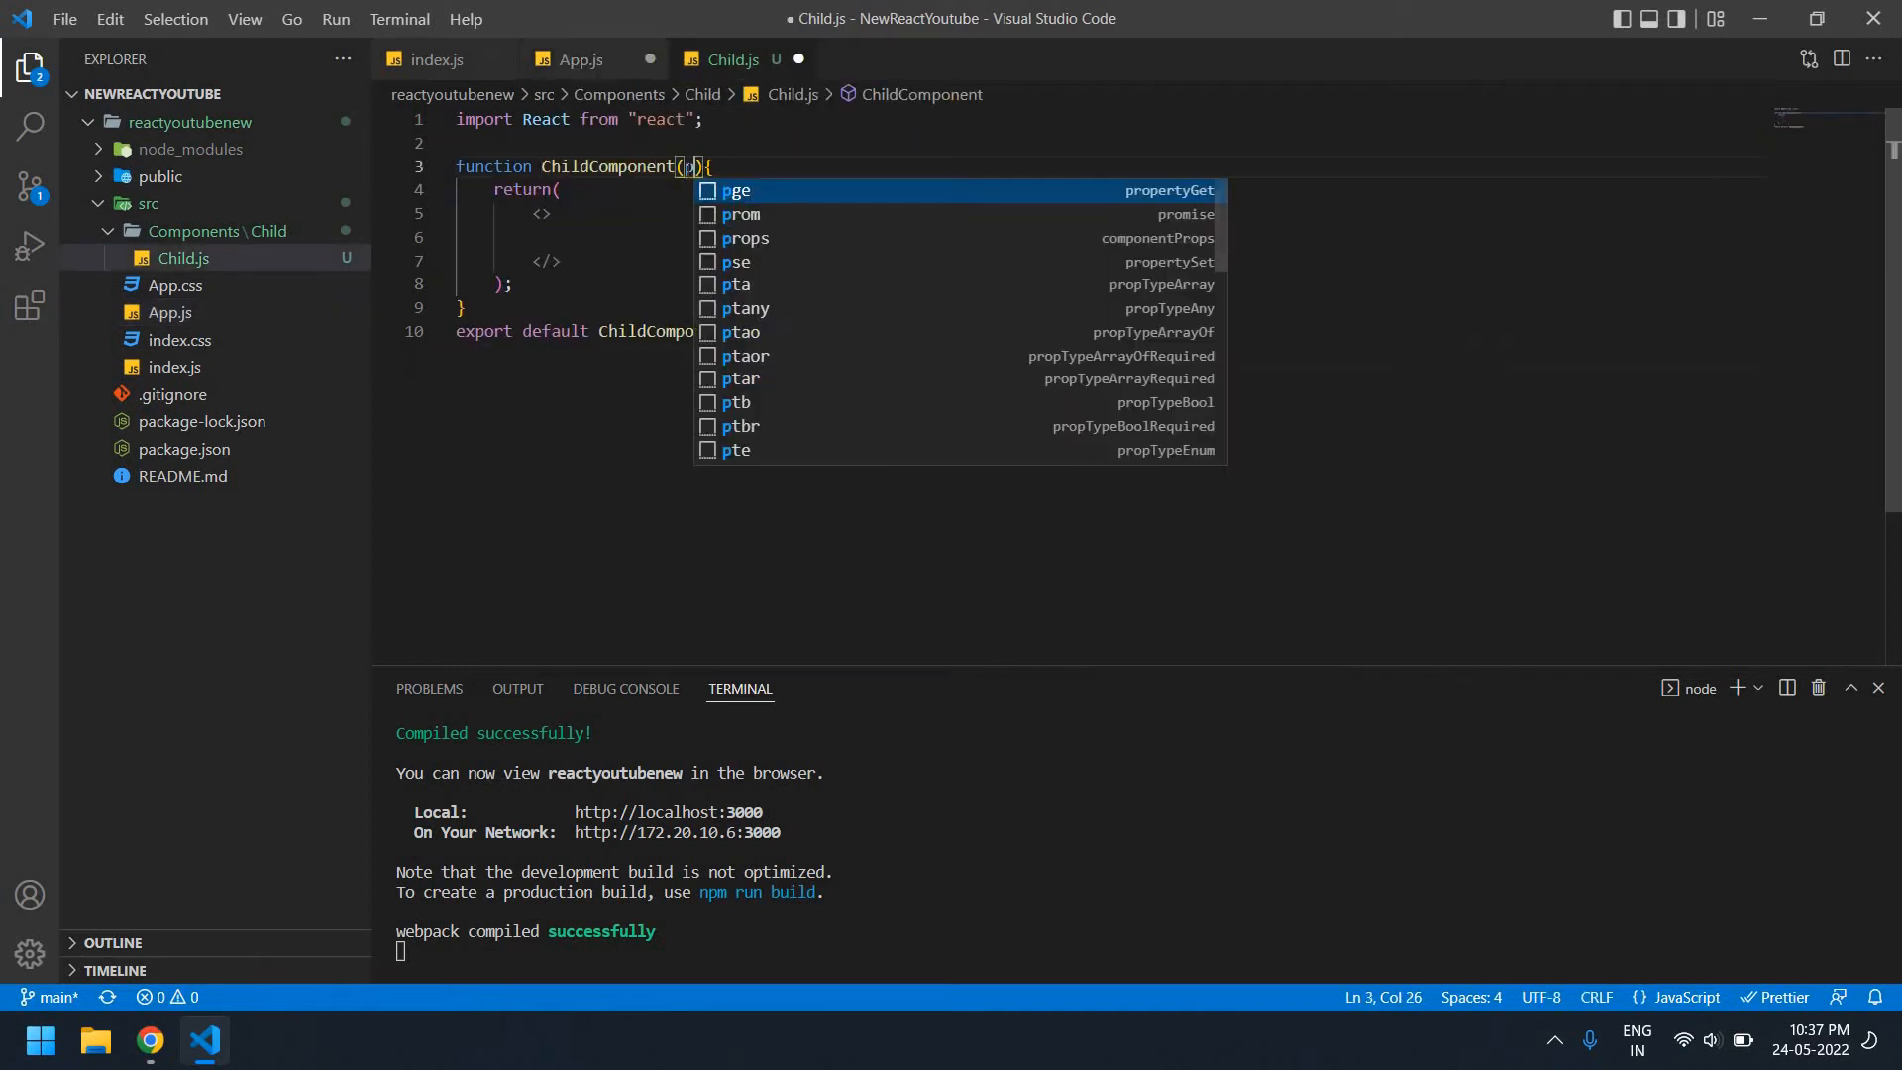
{"action": "type", "text": "rops"}
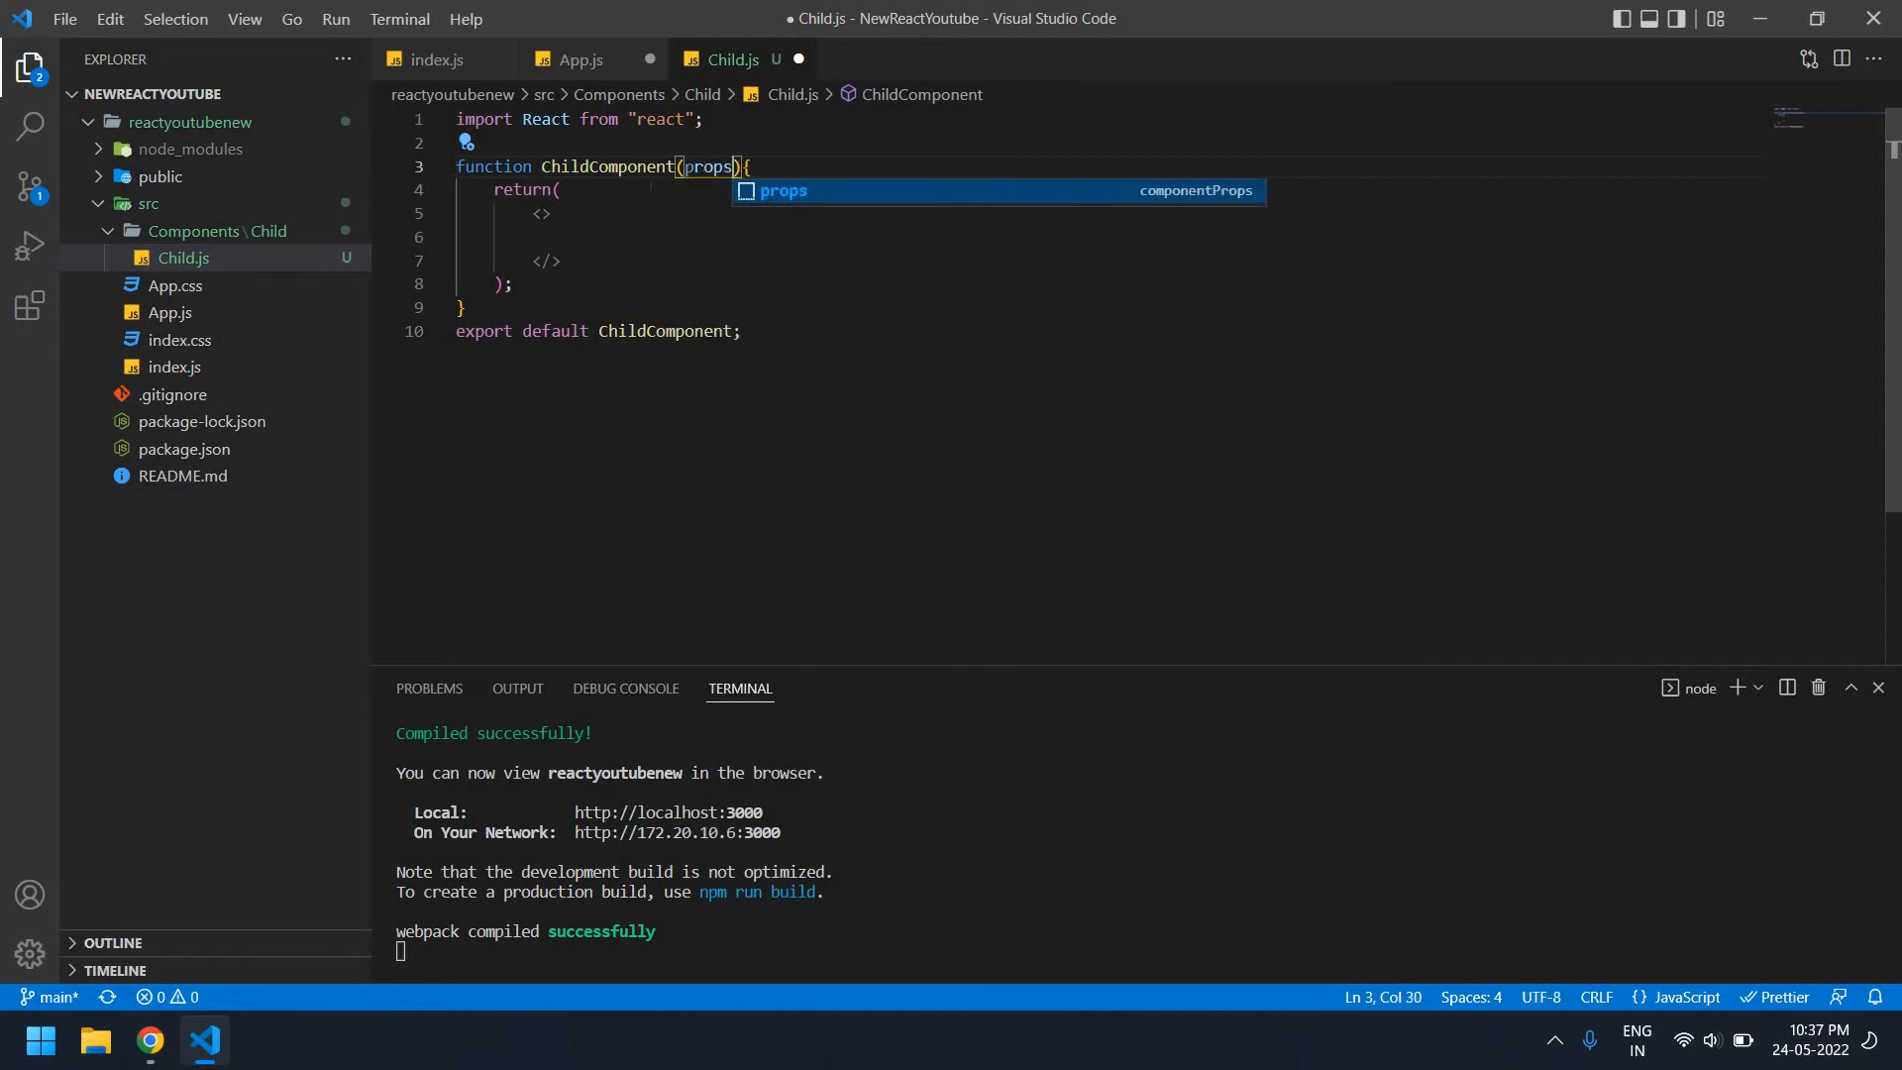
{"action": "key", "text": "End"}
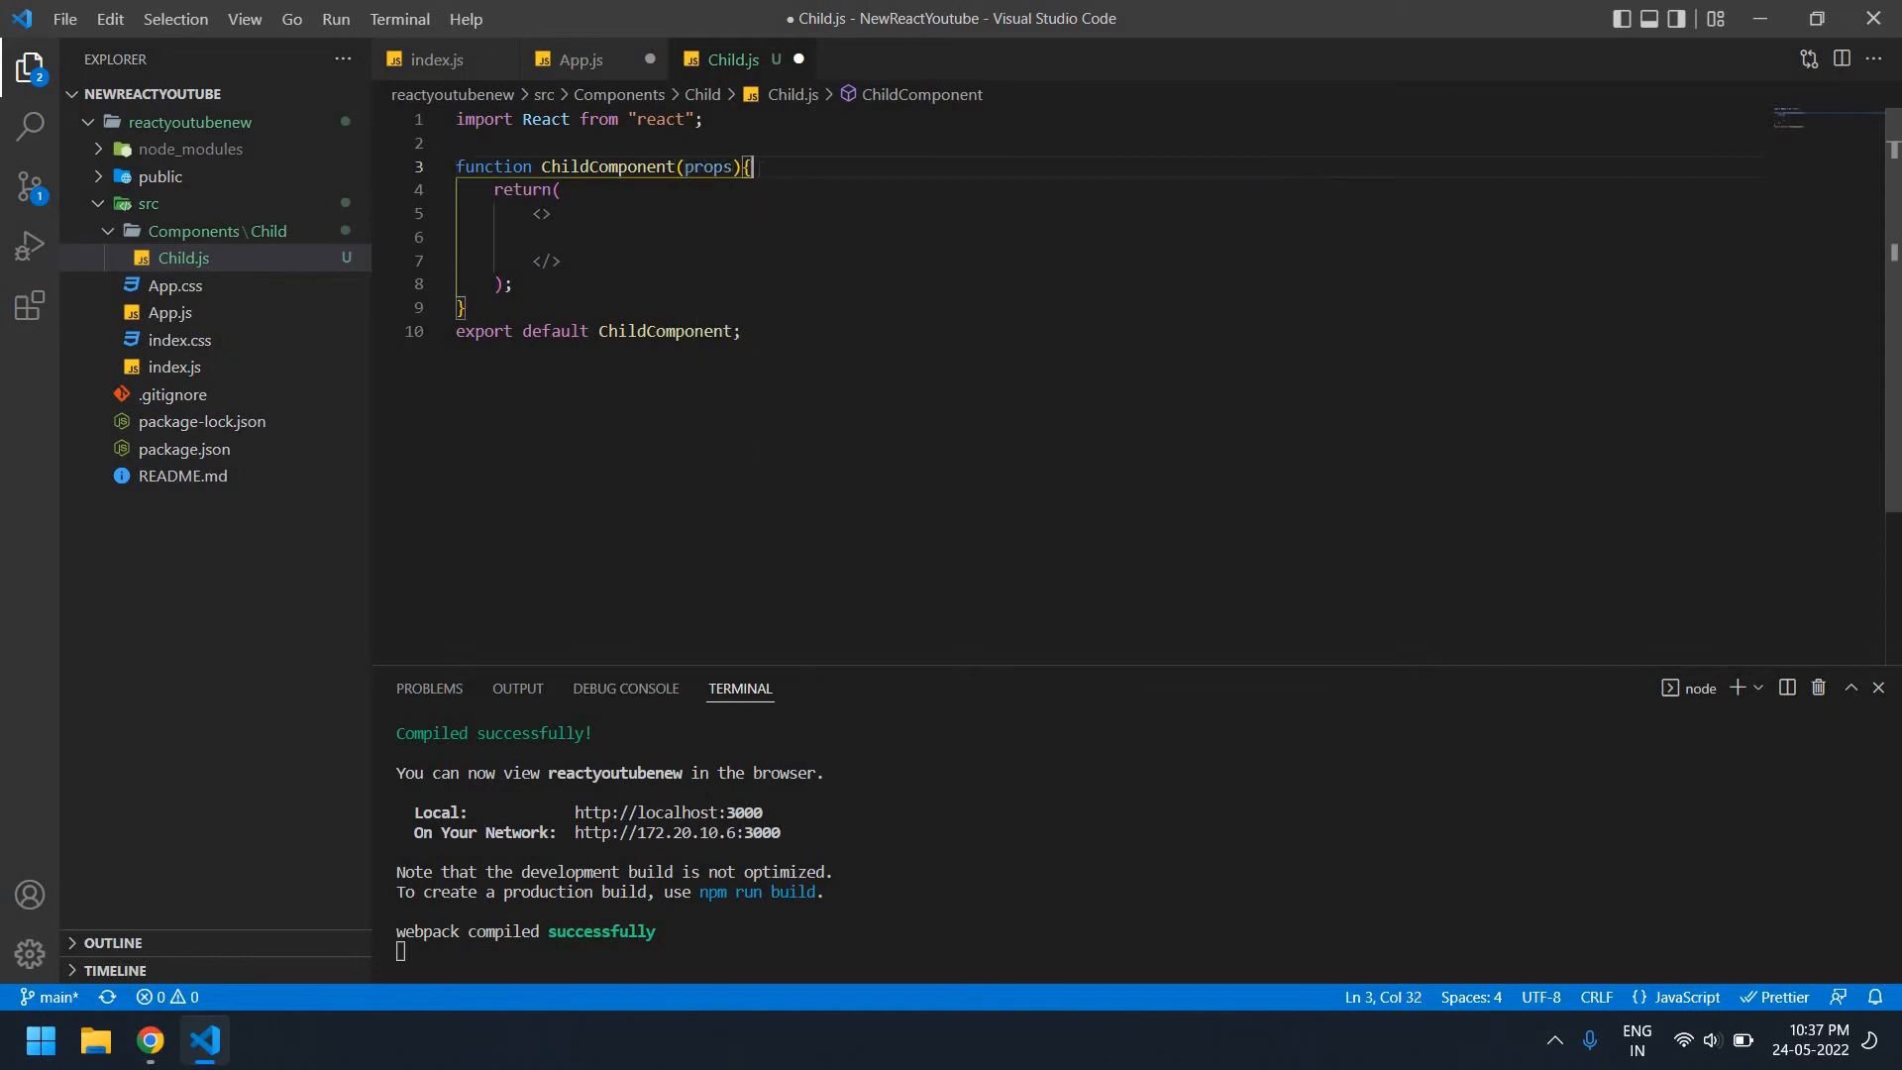
{"action": "key", "text": "Return"}
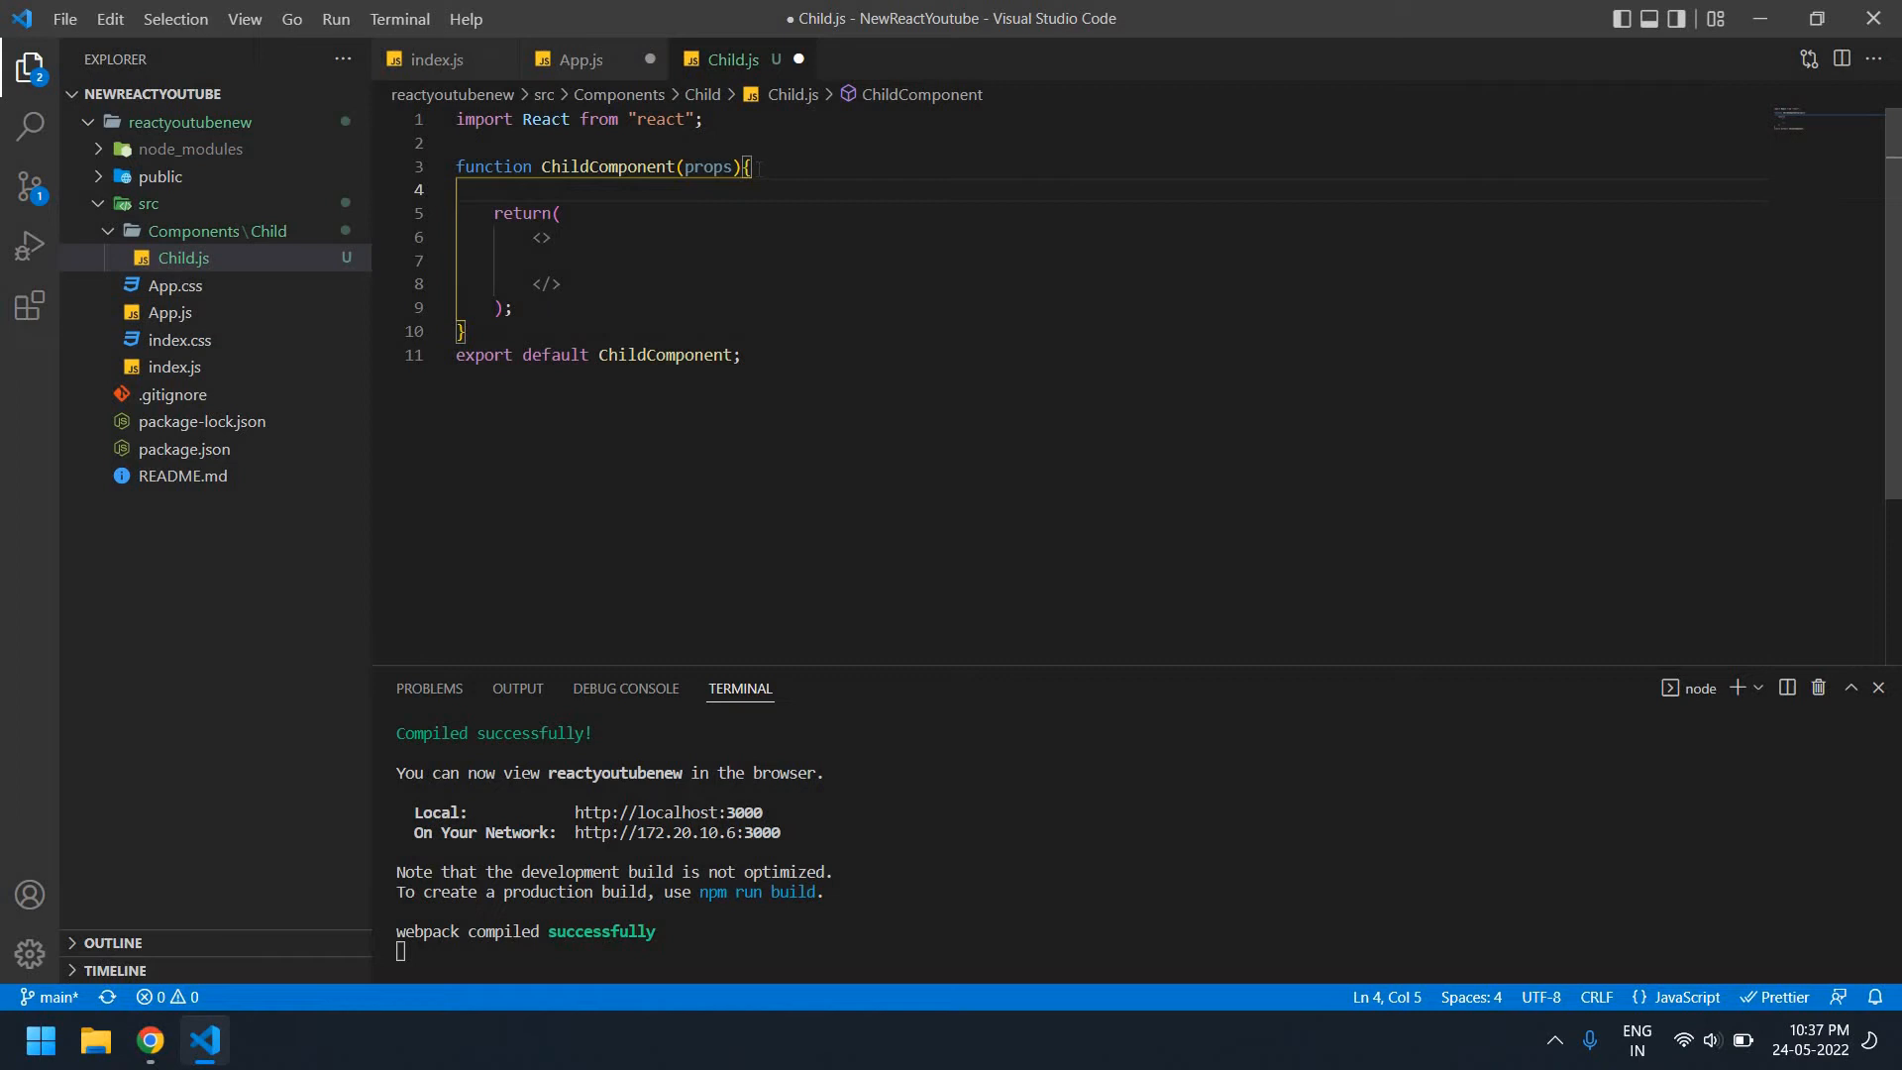
{"action": "type", "text": "use"}
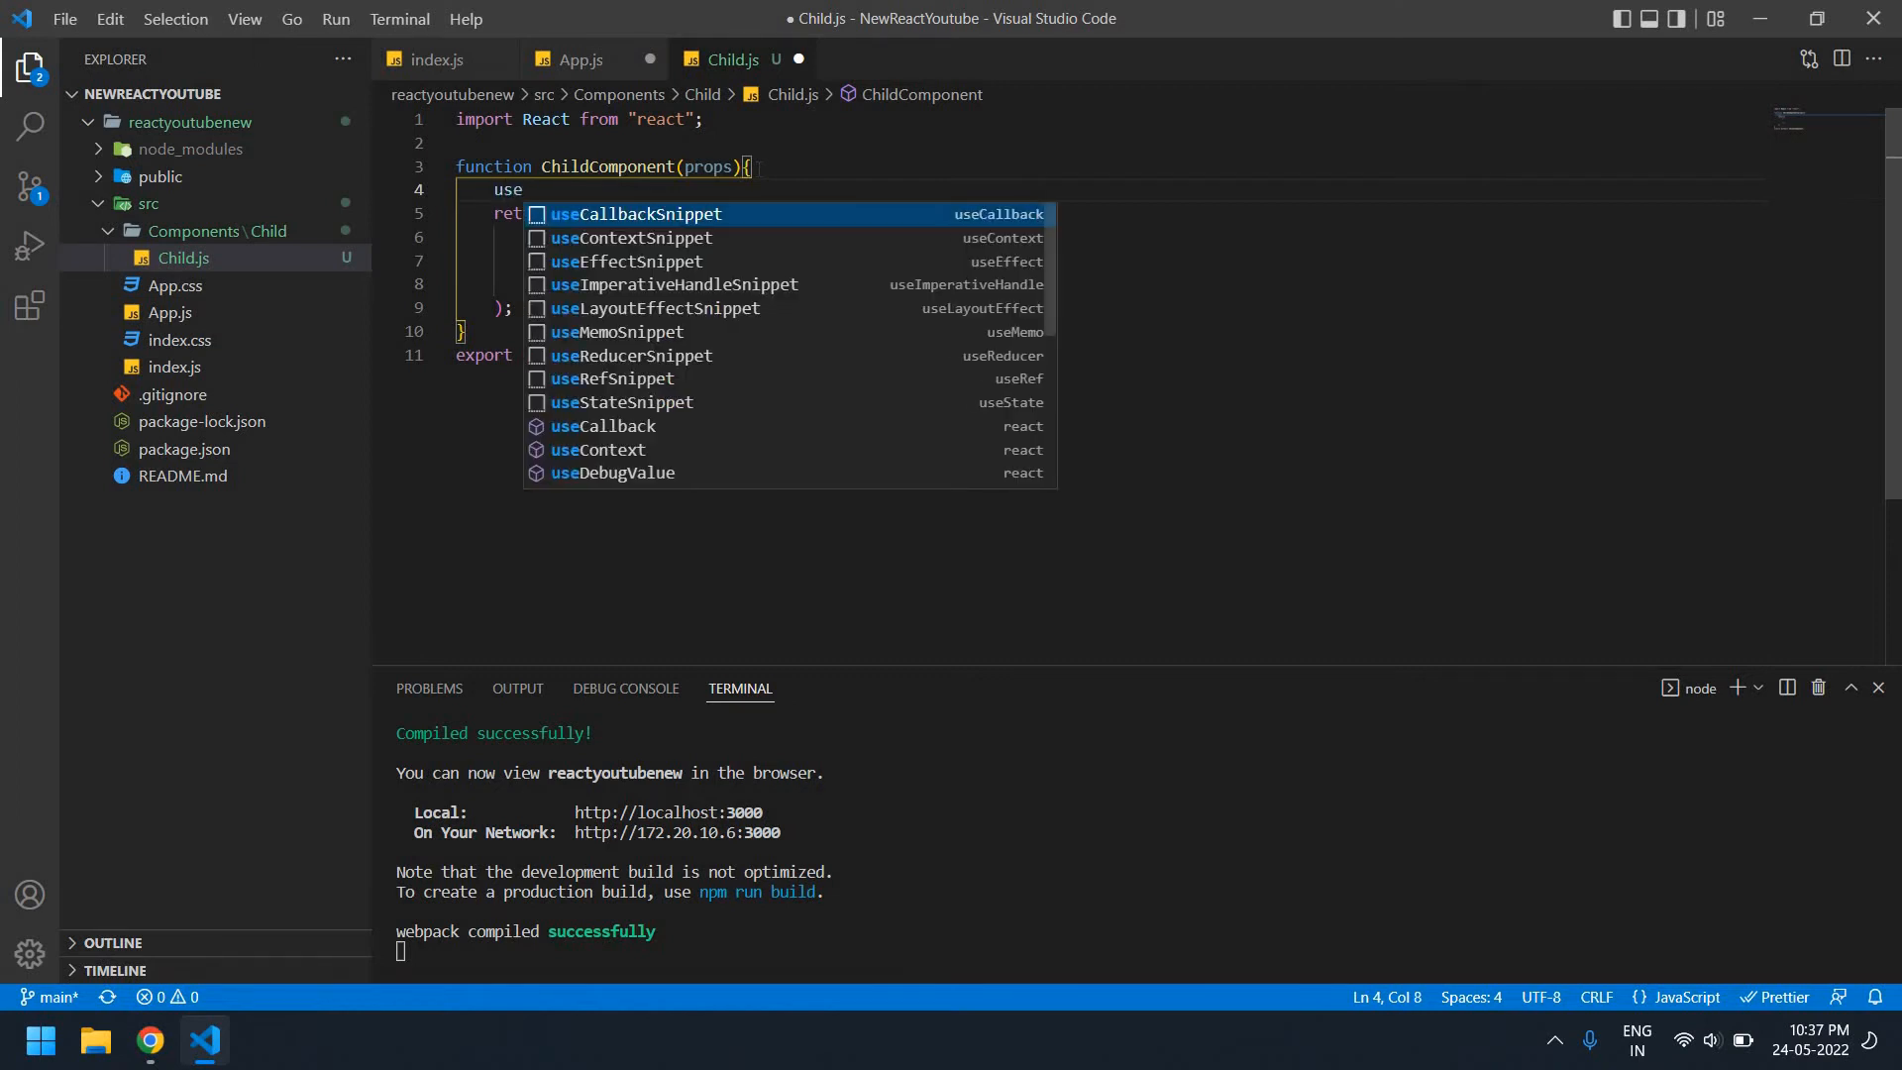
{"action": "type", "text": "Eff"}
{"action": "key", "text": "Down"}
{"action": "key", "text": "Return"}
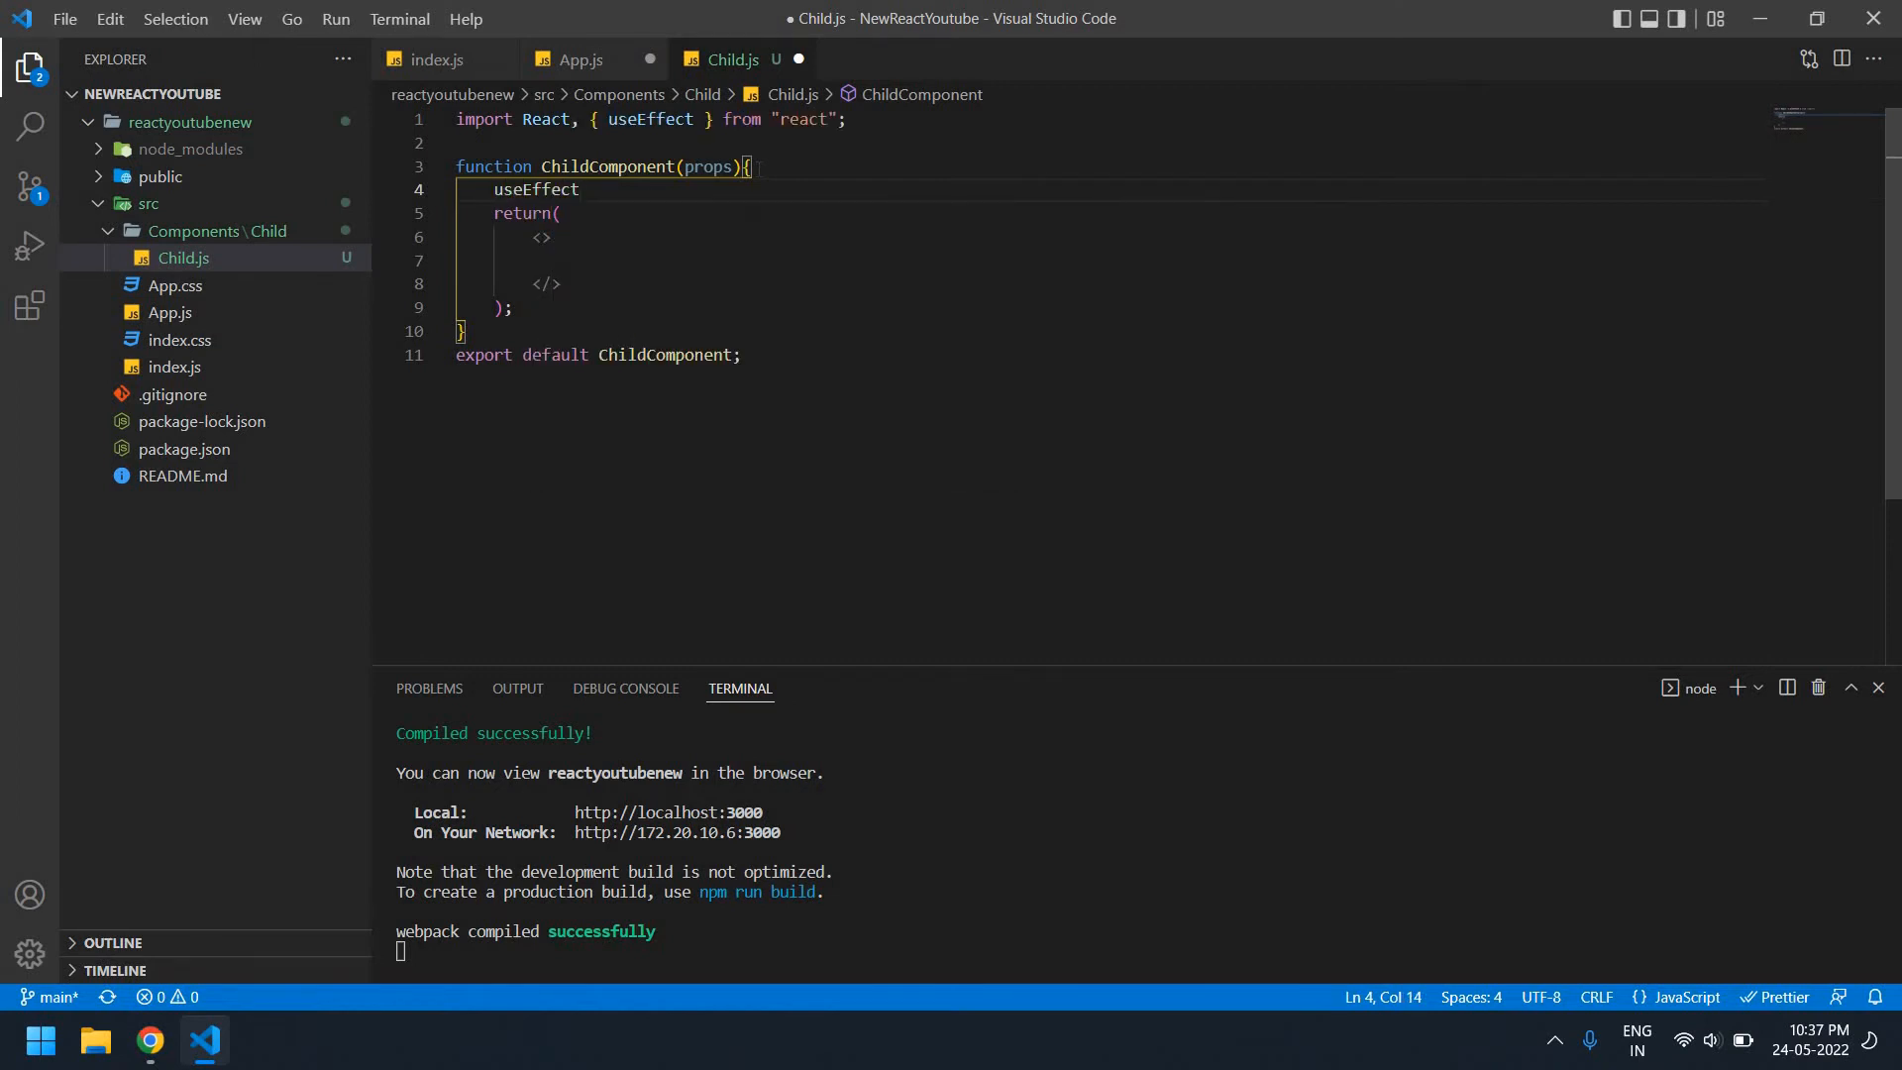
{"action": "type", "text": "(()"}
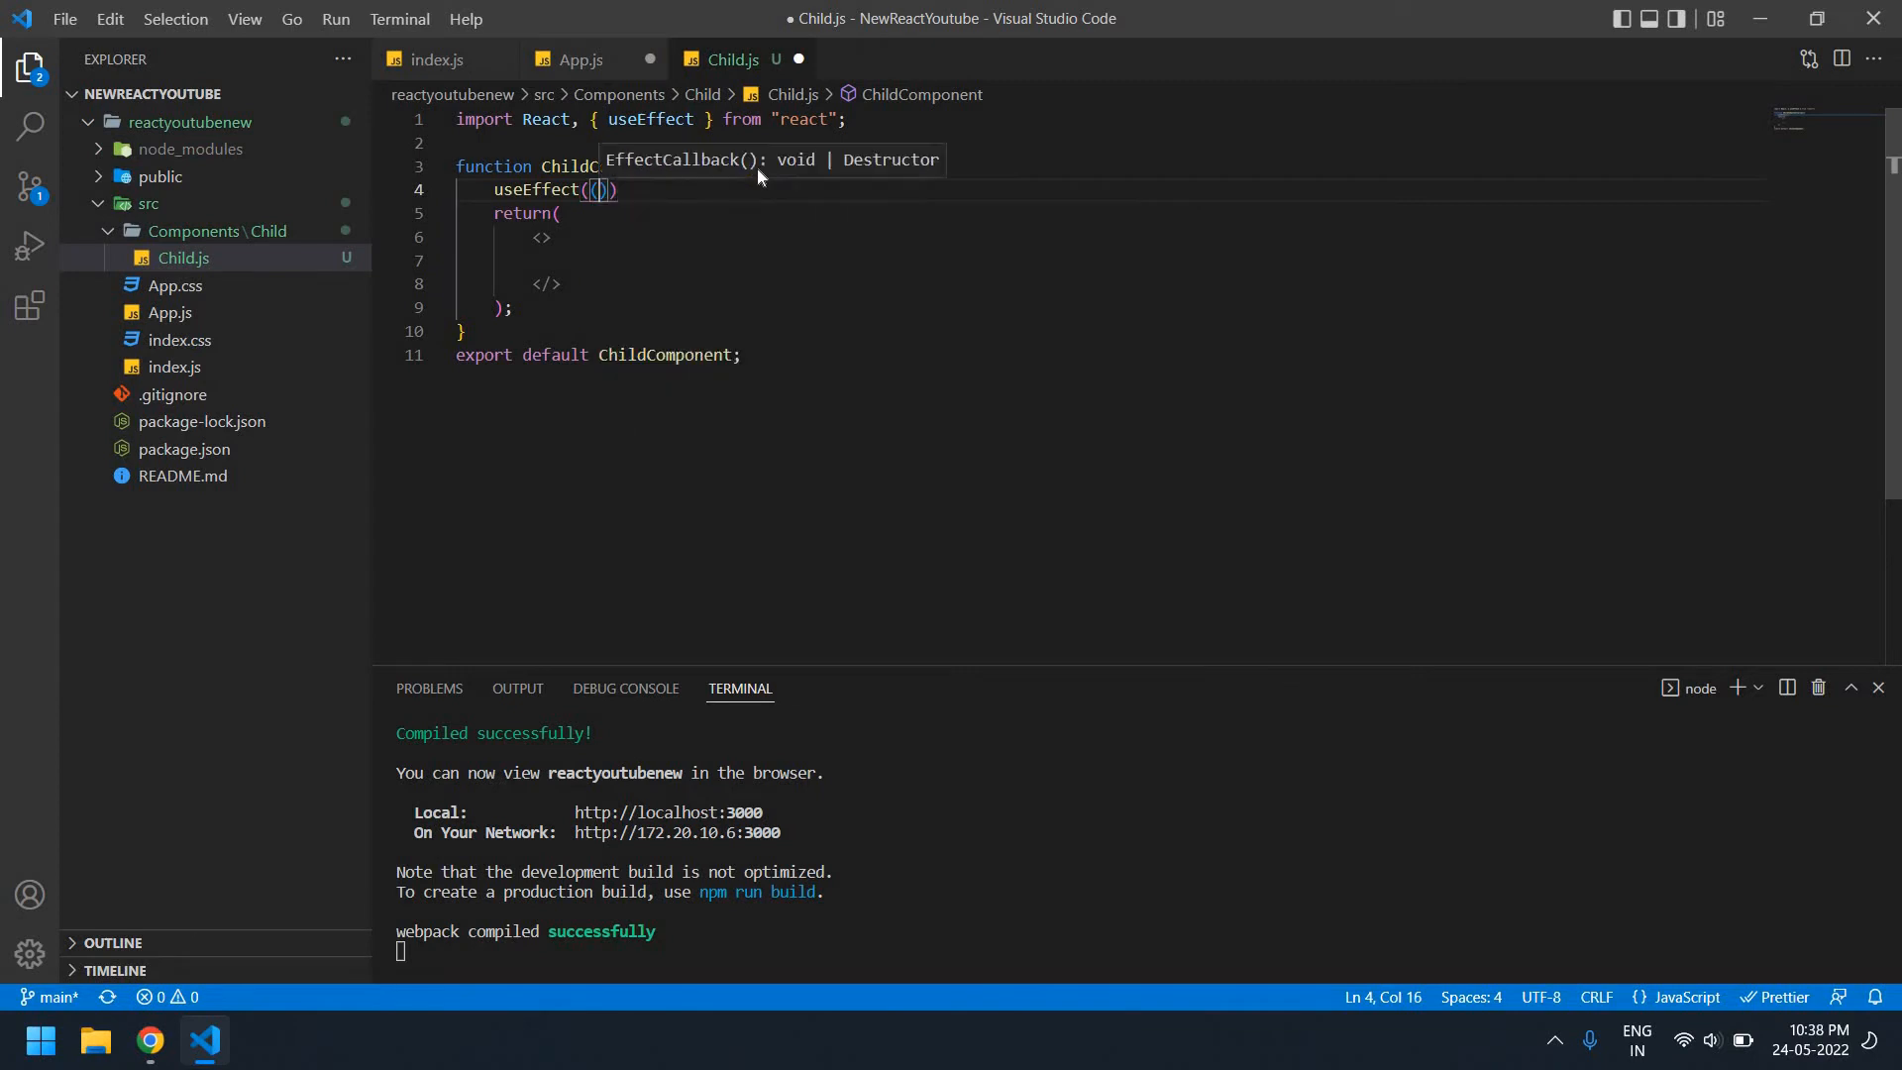
{"action": "type", "text": "=>{"}
{"action": "key", "text": "Return"}
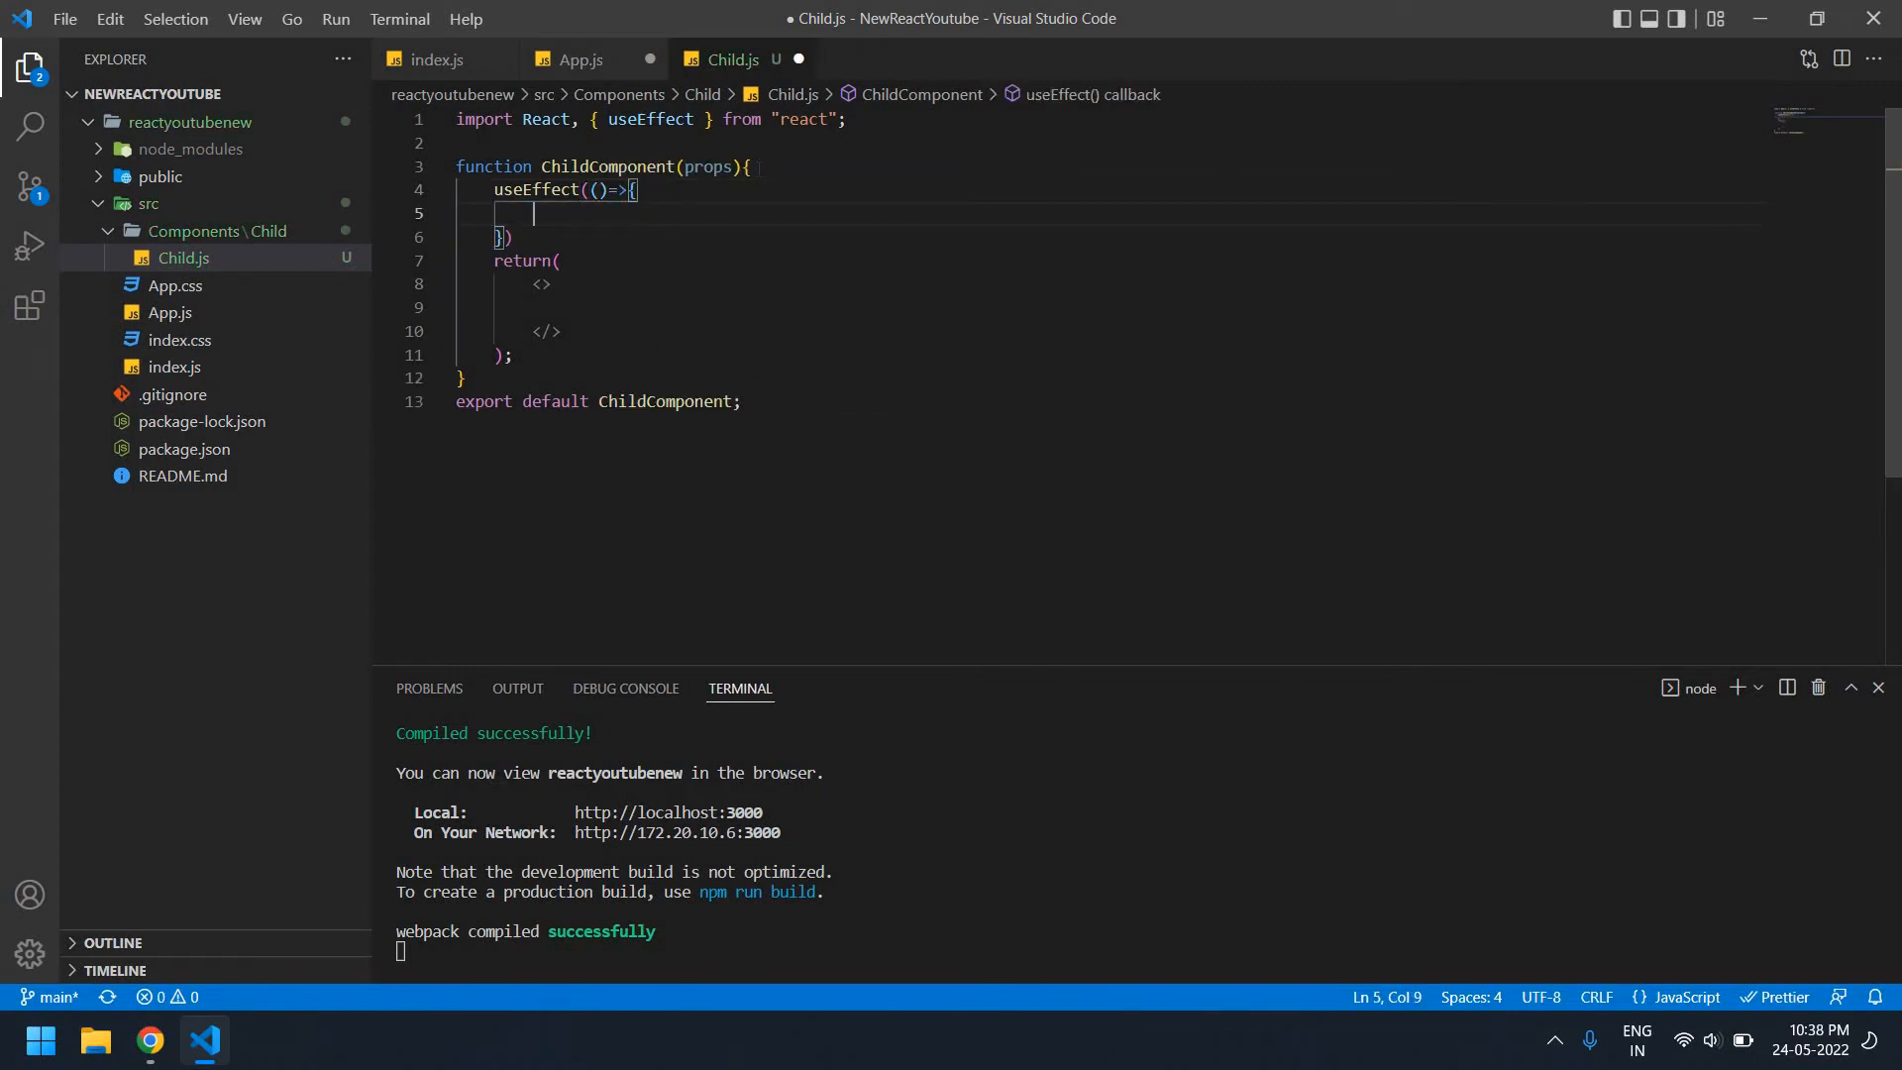
{"action": "type", "text": "pa"}
{"action": "key", "text": "BackSpace"}
{"action": "key", "text": "BackSpace"}
{"action": "type", "text": "props."}
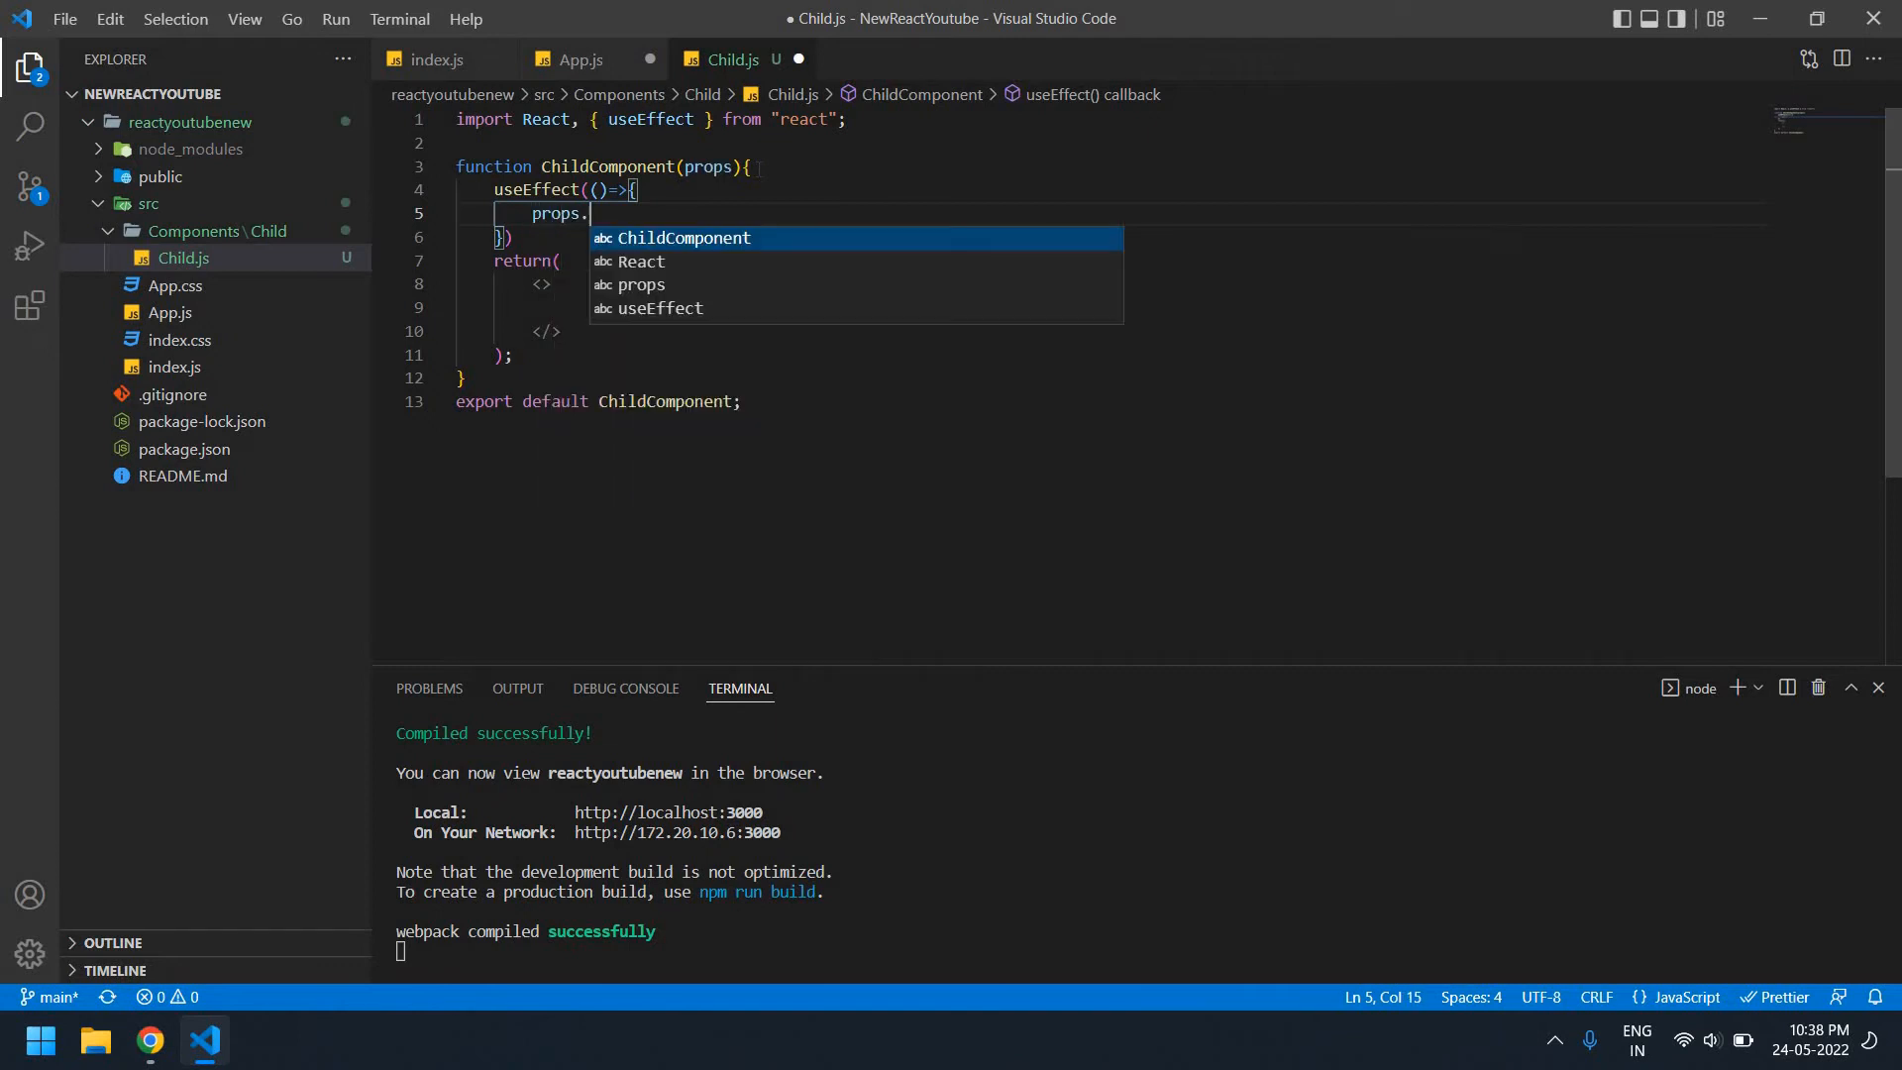
Call props.GetDataValue("set data to parent") inside the effect, copying the prop name from App.js, and save
{"action": "left_click", "coordinate": [572, 59]}
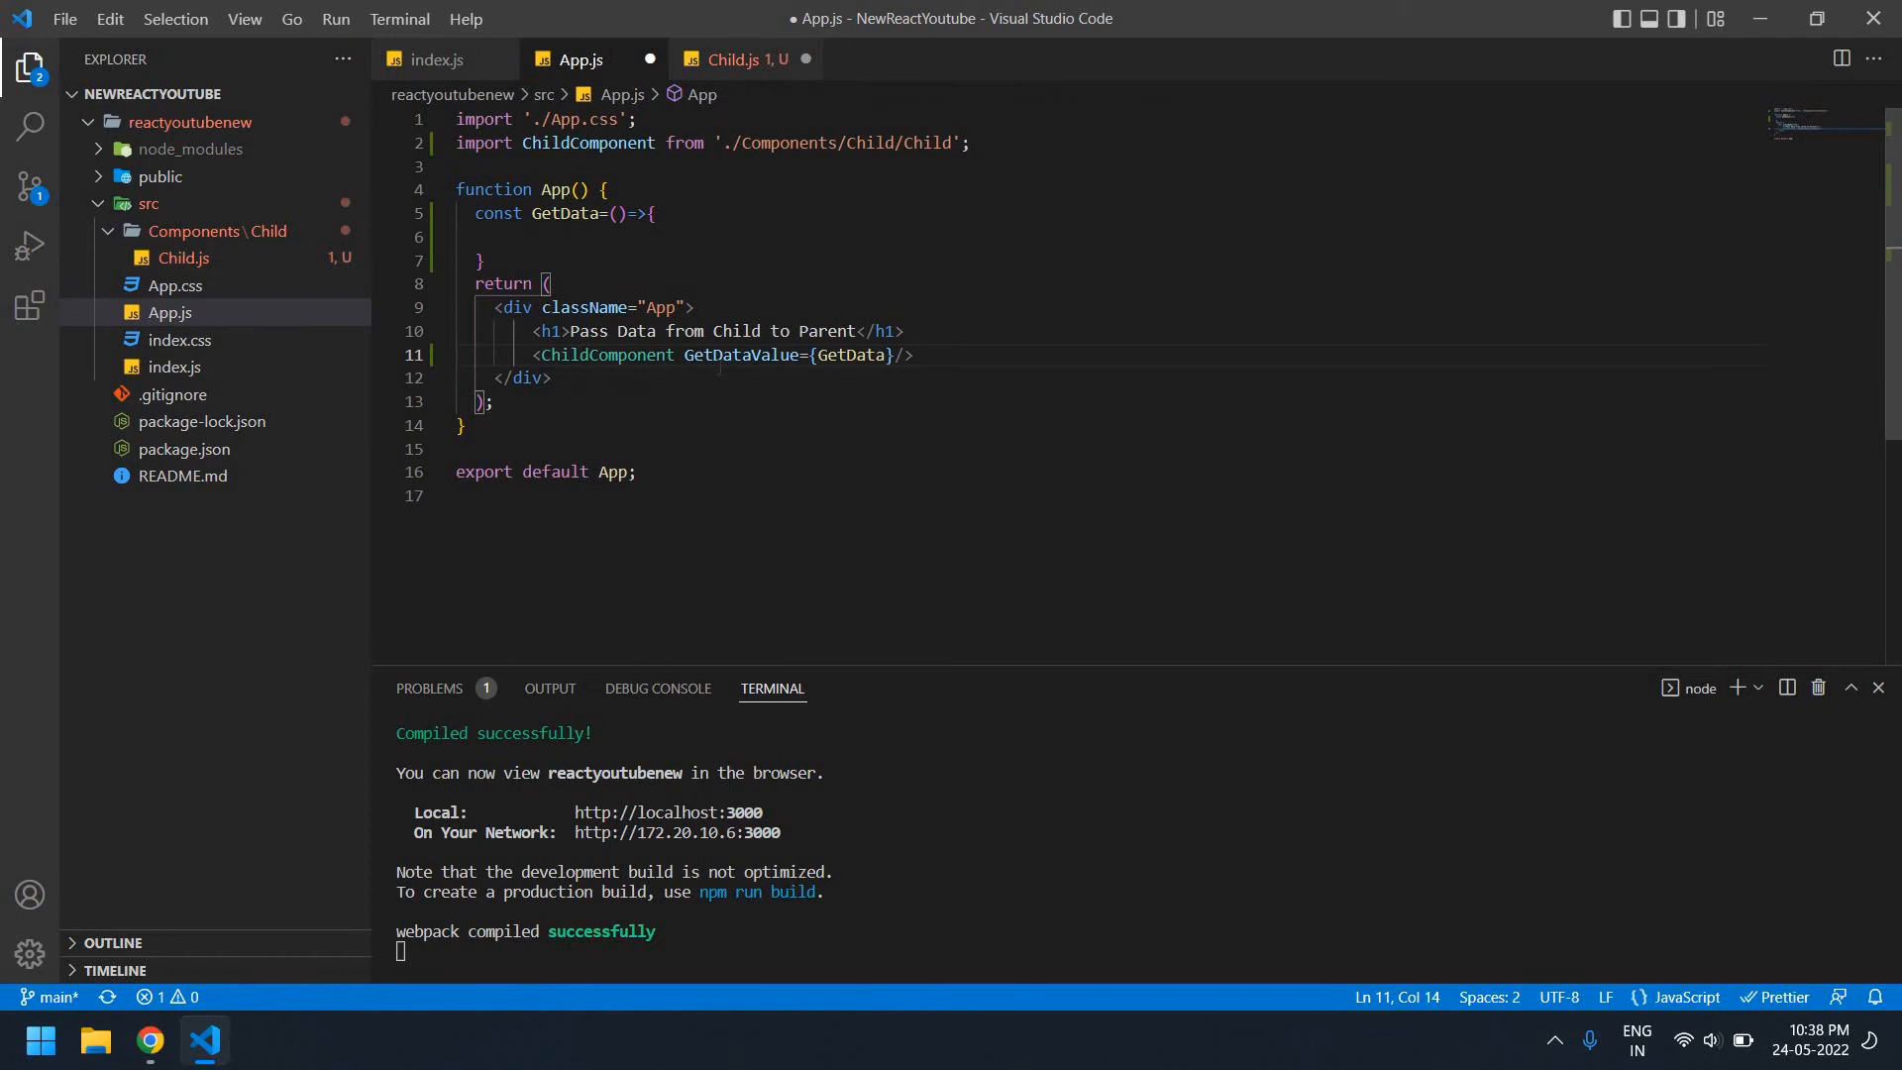
{"action": "double_click", "coordinate": [740, 356]}
{"action": "key", "text": "ctrl+c"}
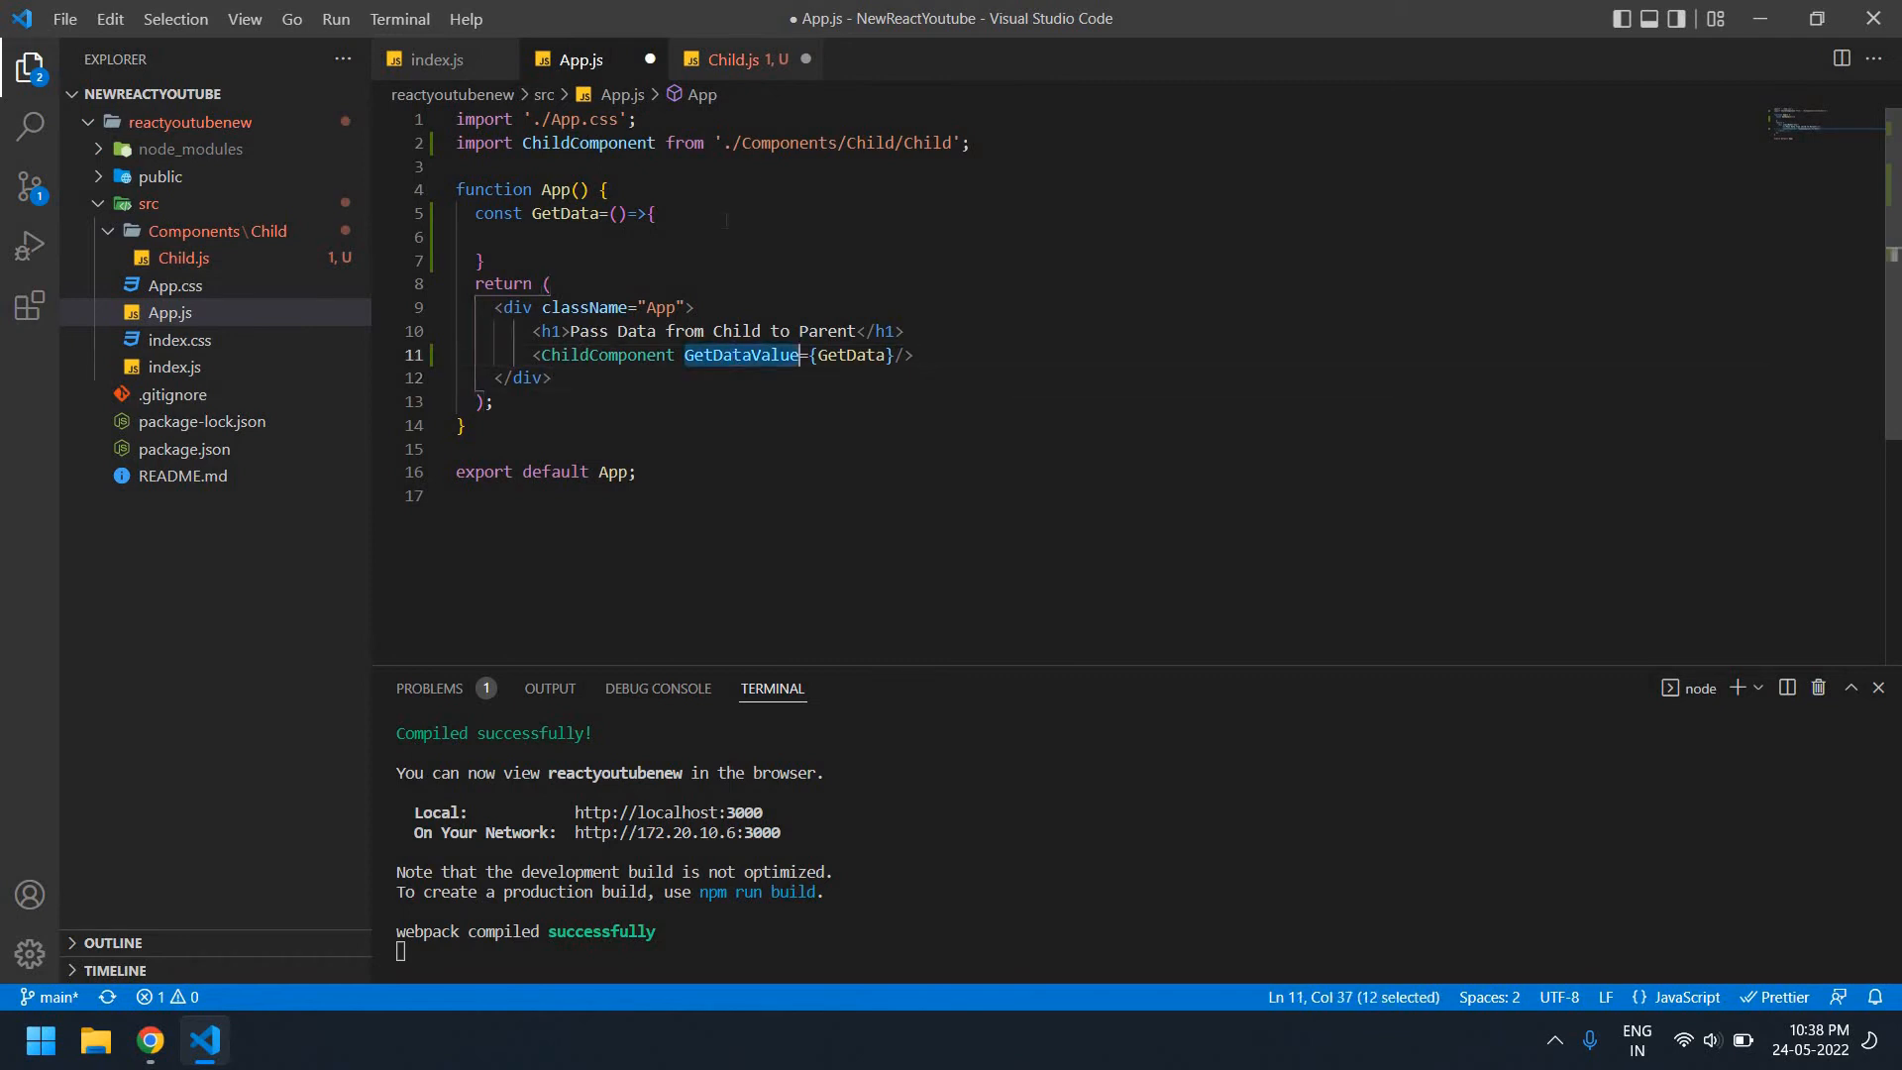
{"action": "left_click", "coordinate": [737, 63]}
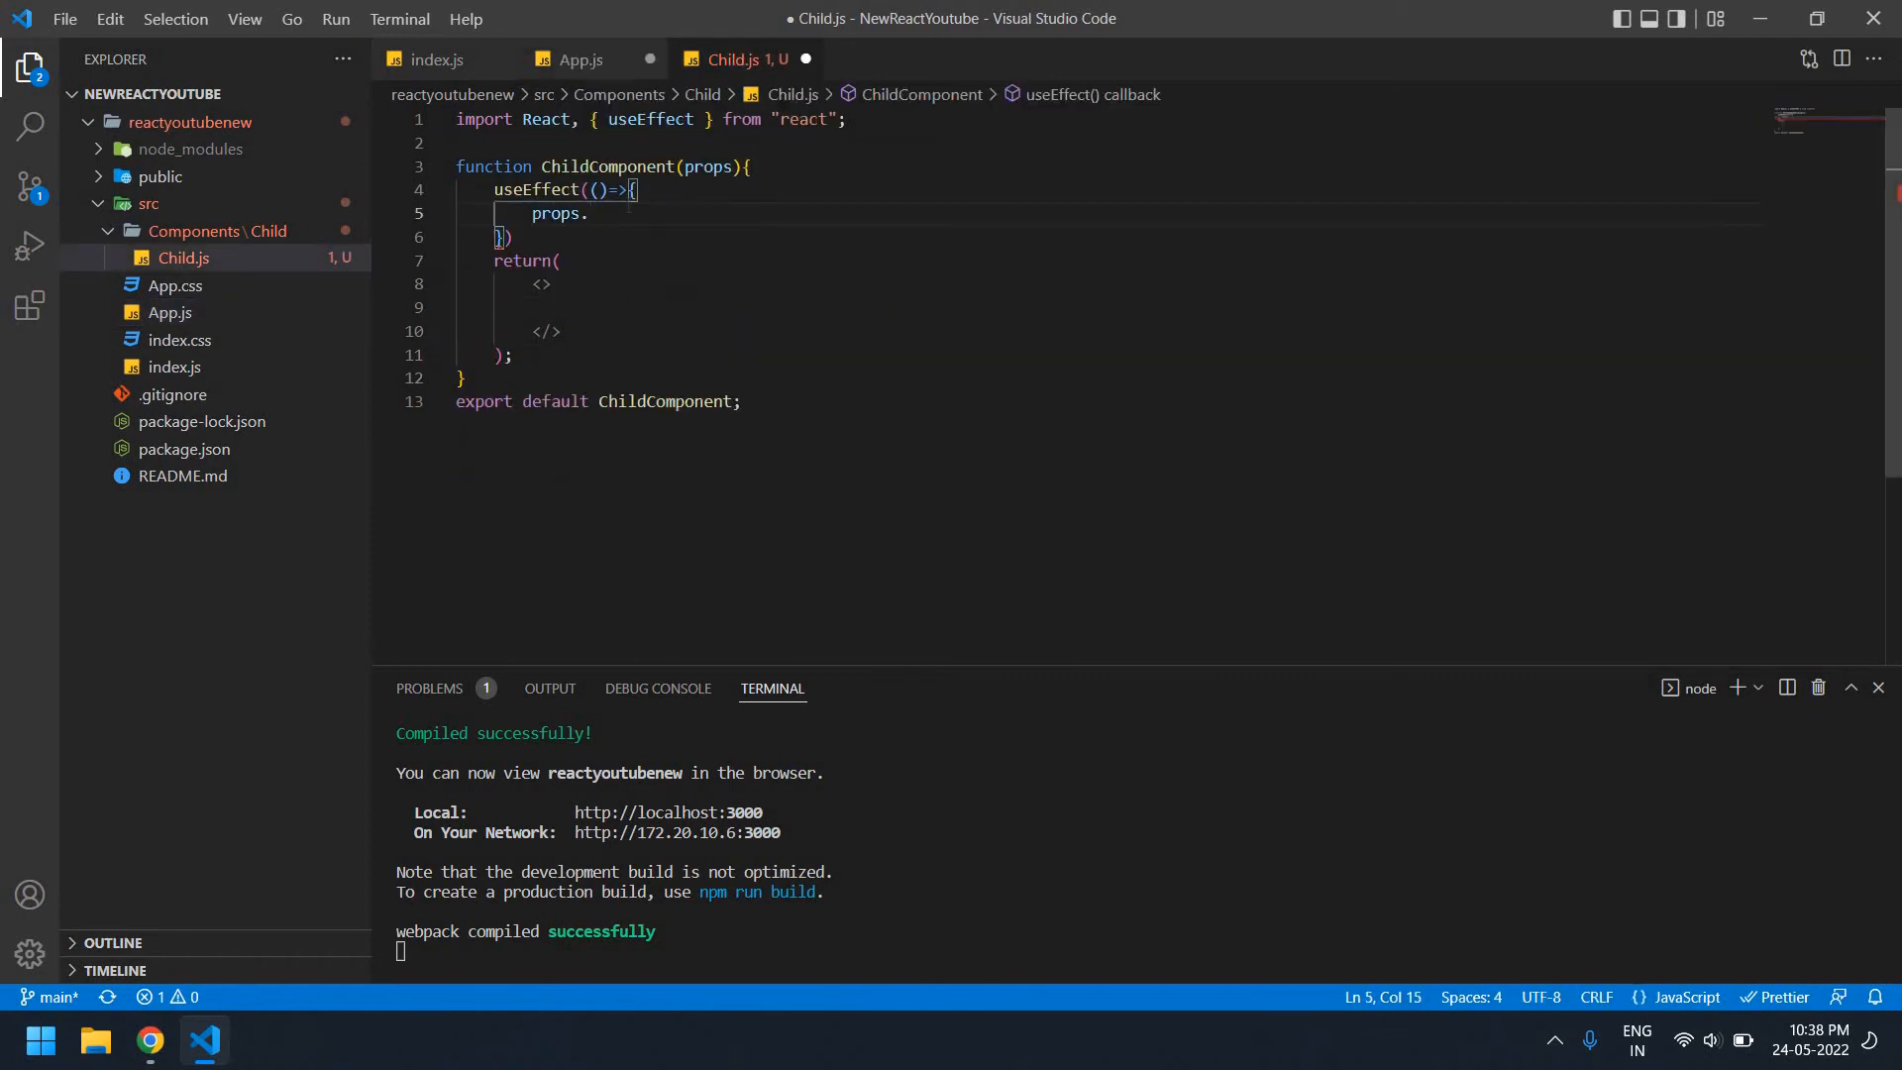
{"action": "key", "text": "ctrl+v"}
{"action": "type", "text": "("}
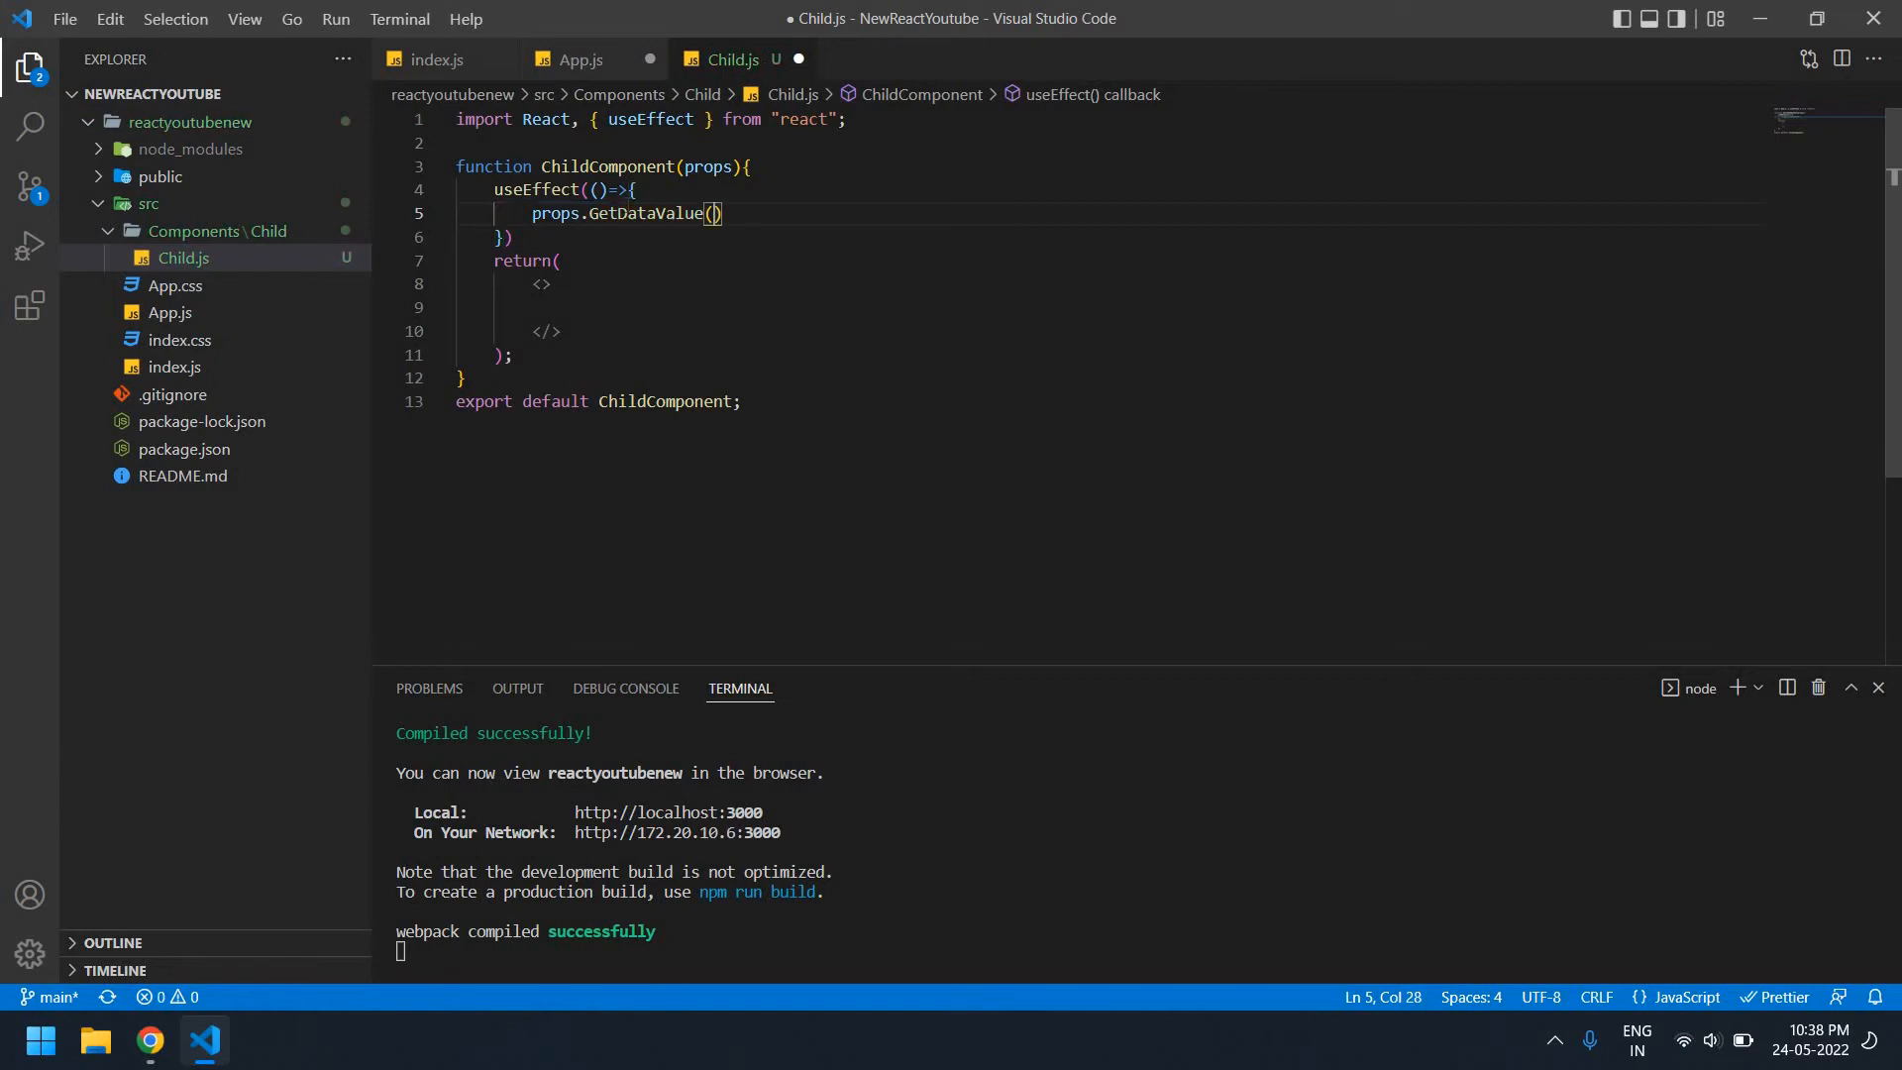
{"action": "type", "text": "\""}
{"action": "type", "text": "set"}
{"action": "type", "text": " data t"}
{"action": "type", "text": "o pare"}
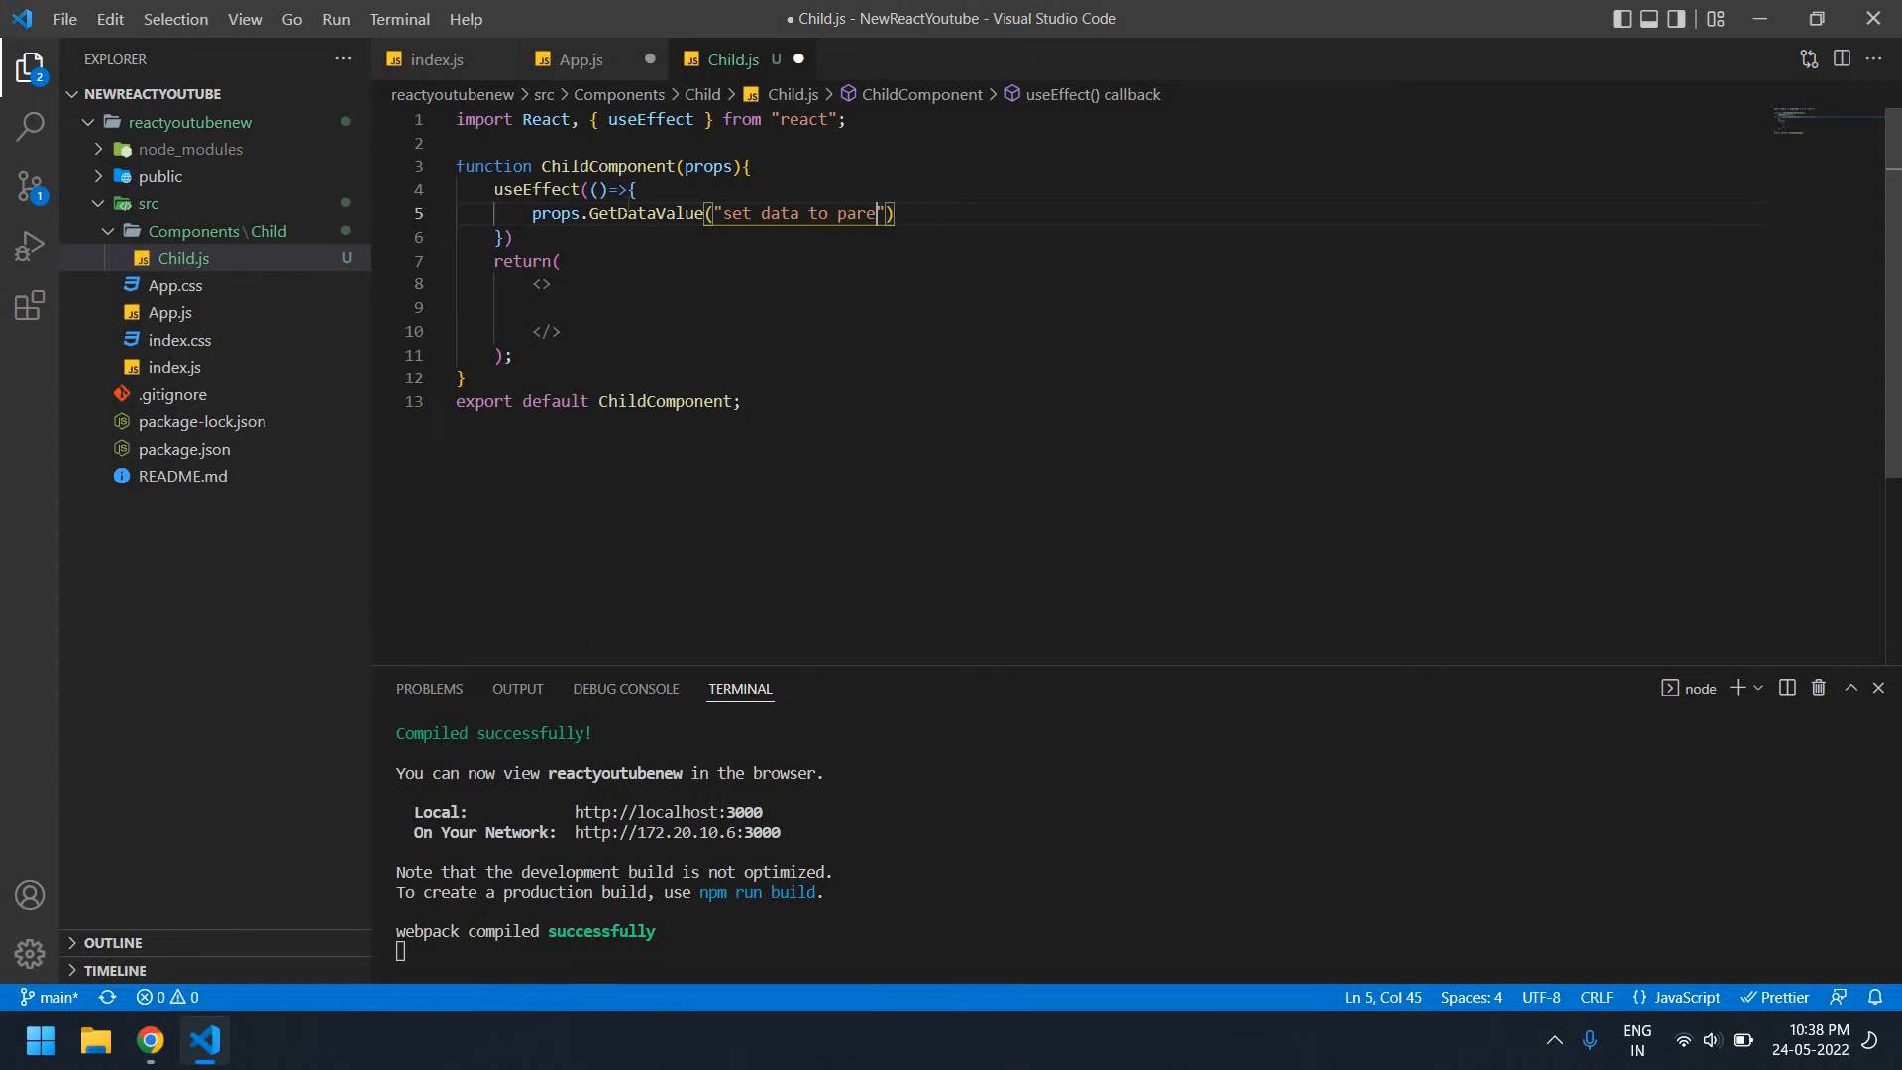
{"action": "type", "text": "nt"}
{"action": "key", "text": "End"}
{"action": "key", "text": "ctrl+s"}
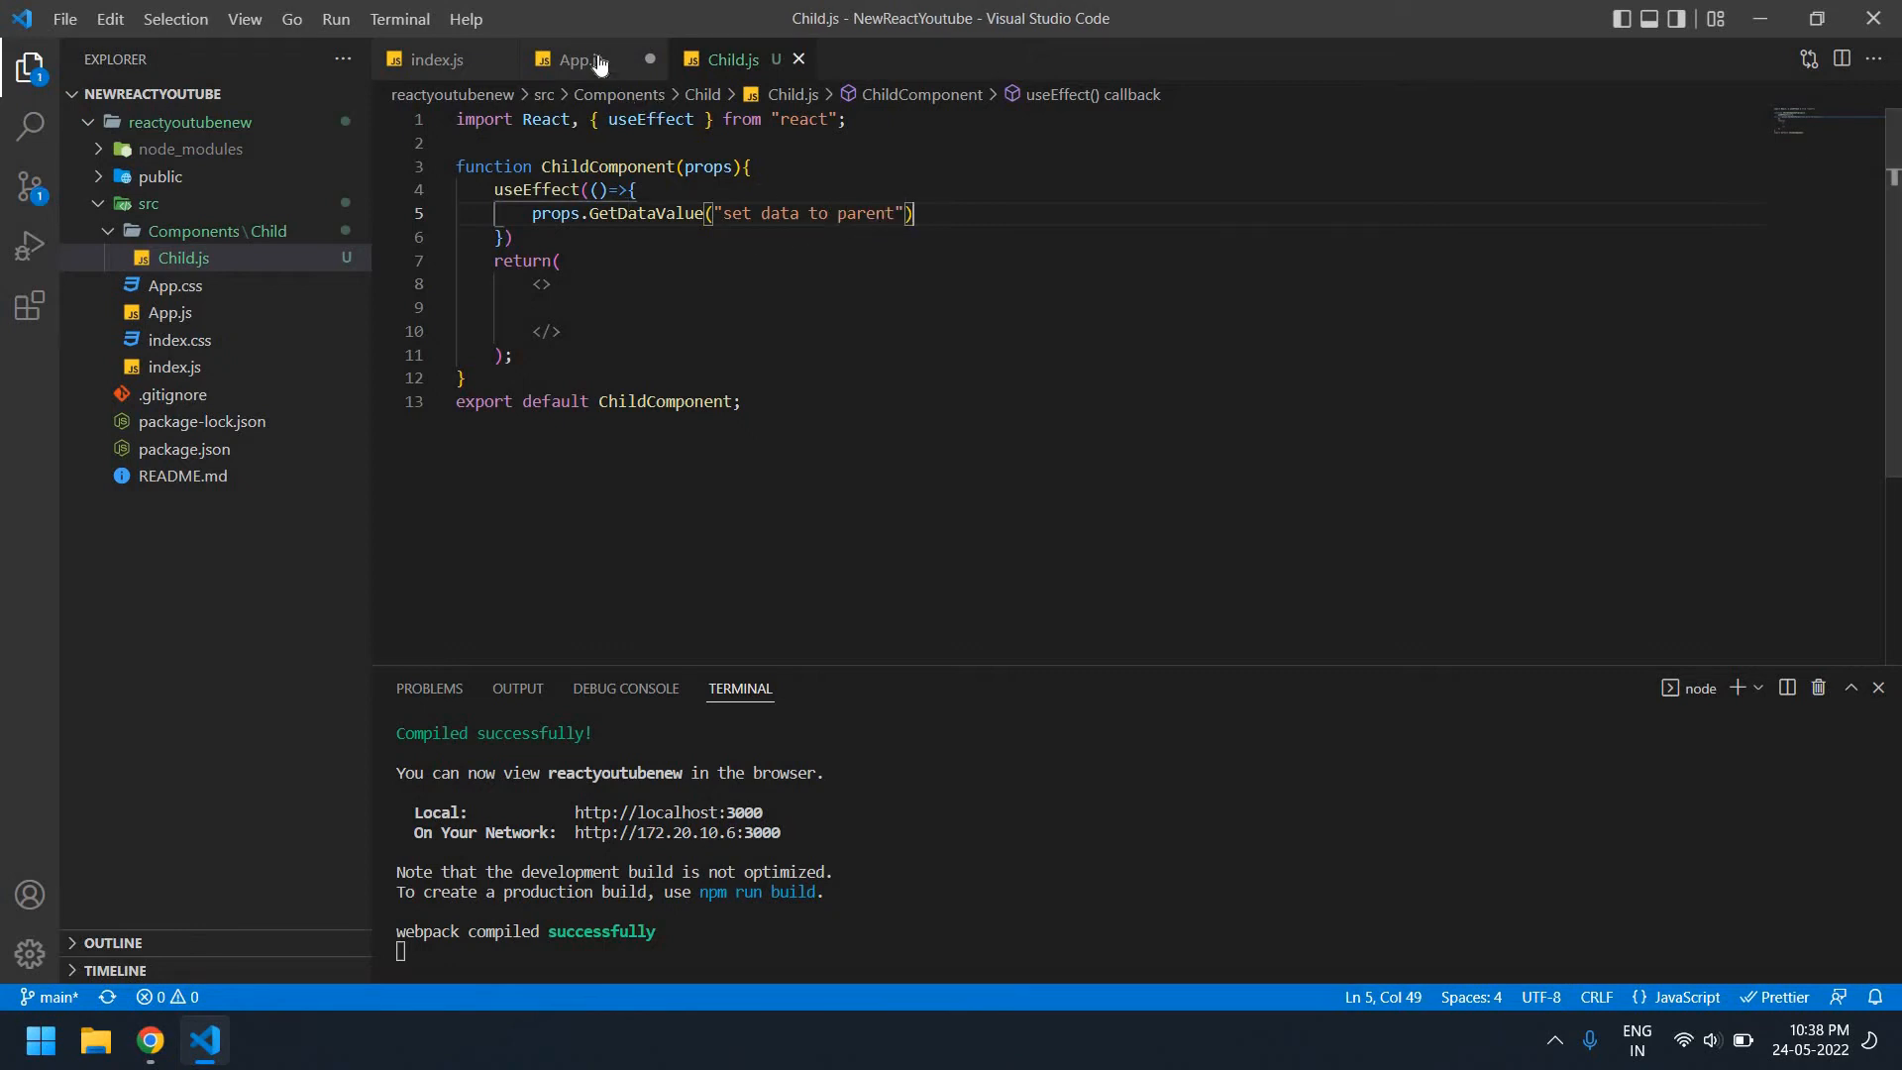
Give GetData in App.js a parameter, typed as param and renamed to value
{"action": "left_click", "coordinate": [593, 60]}
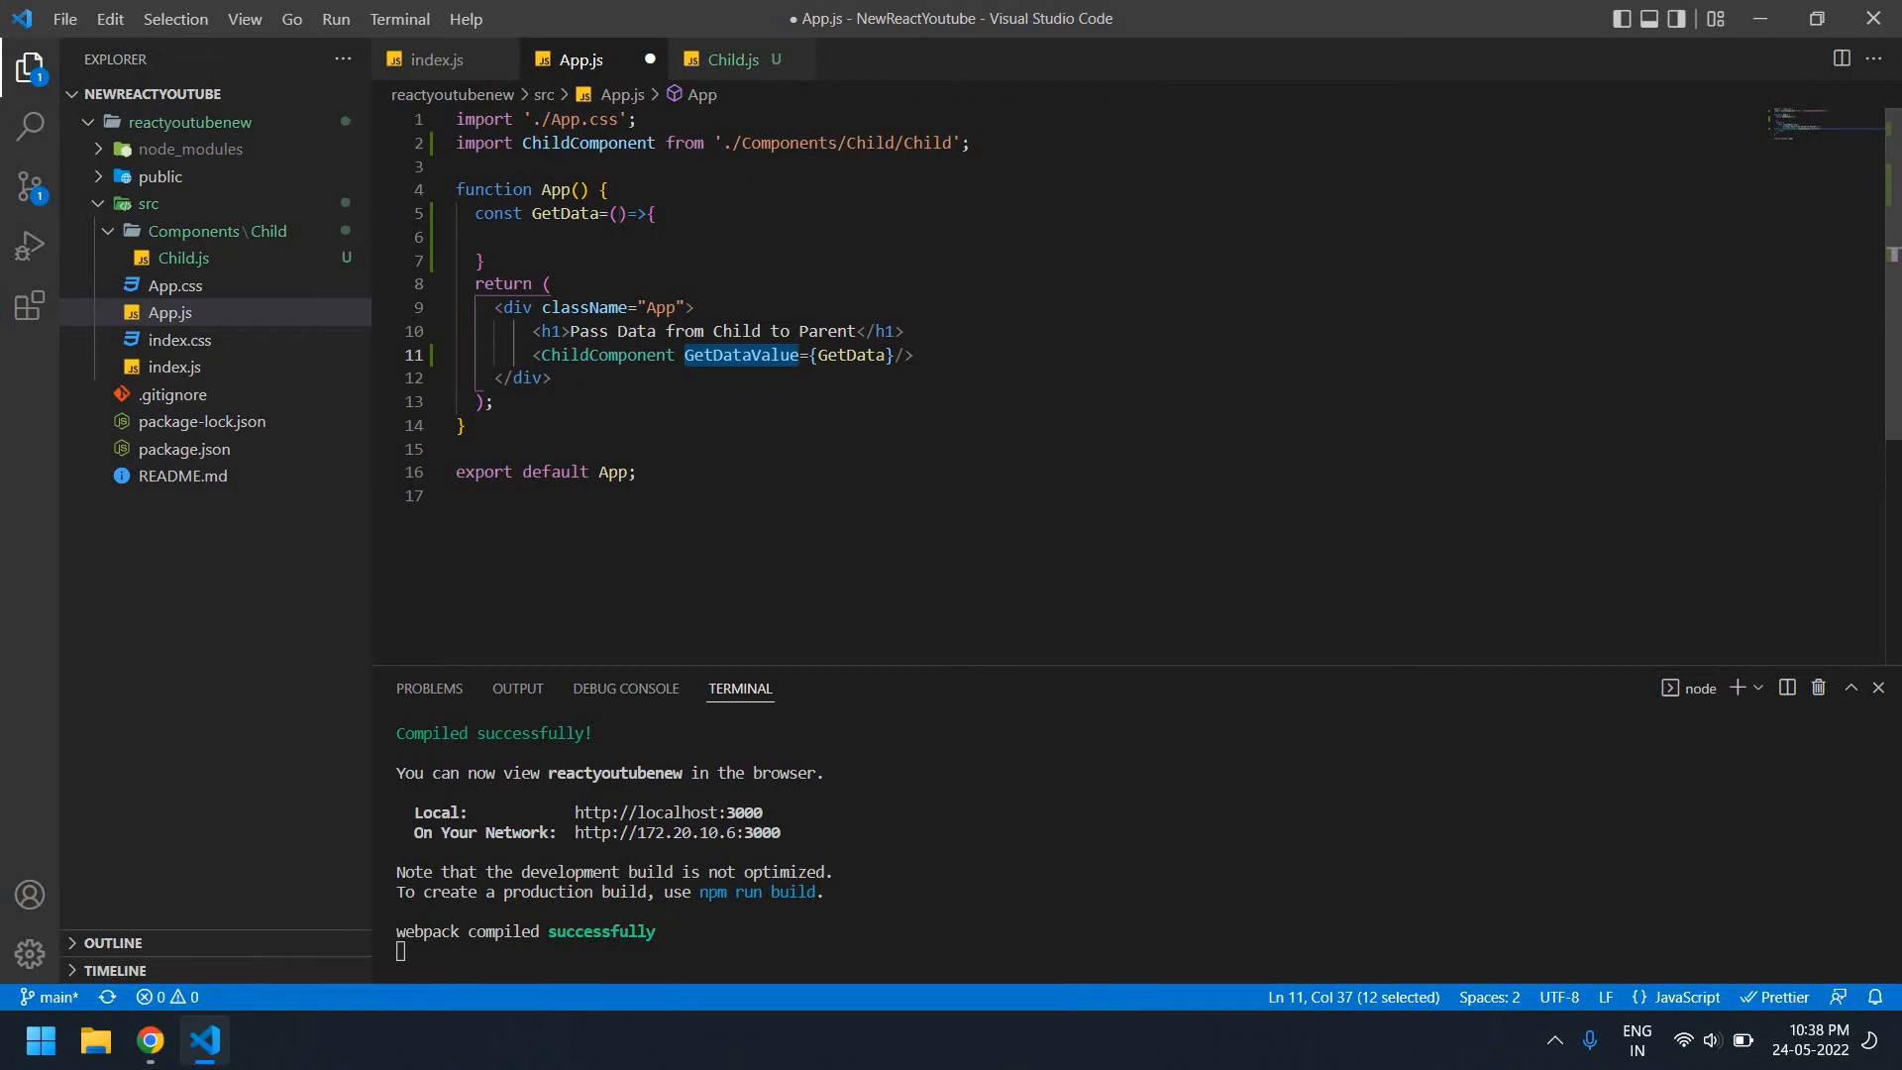
{"action": "left_click", "coordinate": [617, 213]}
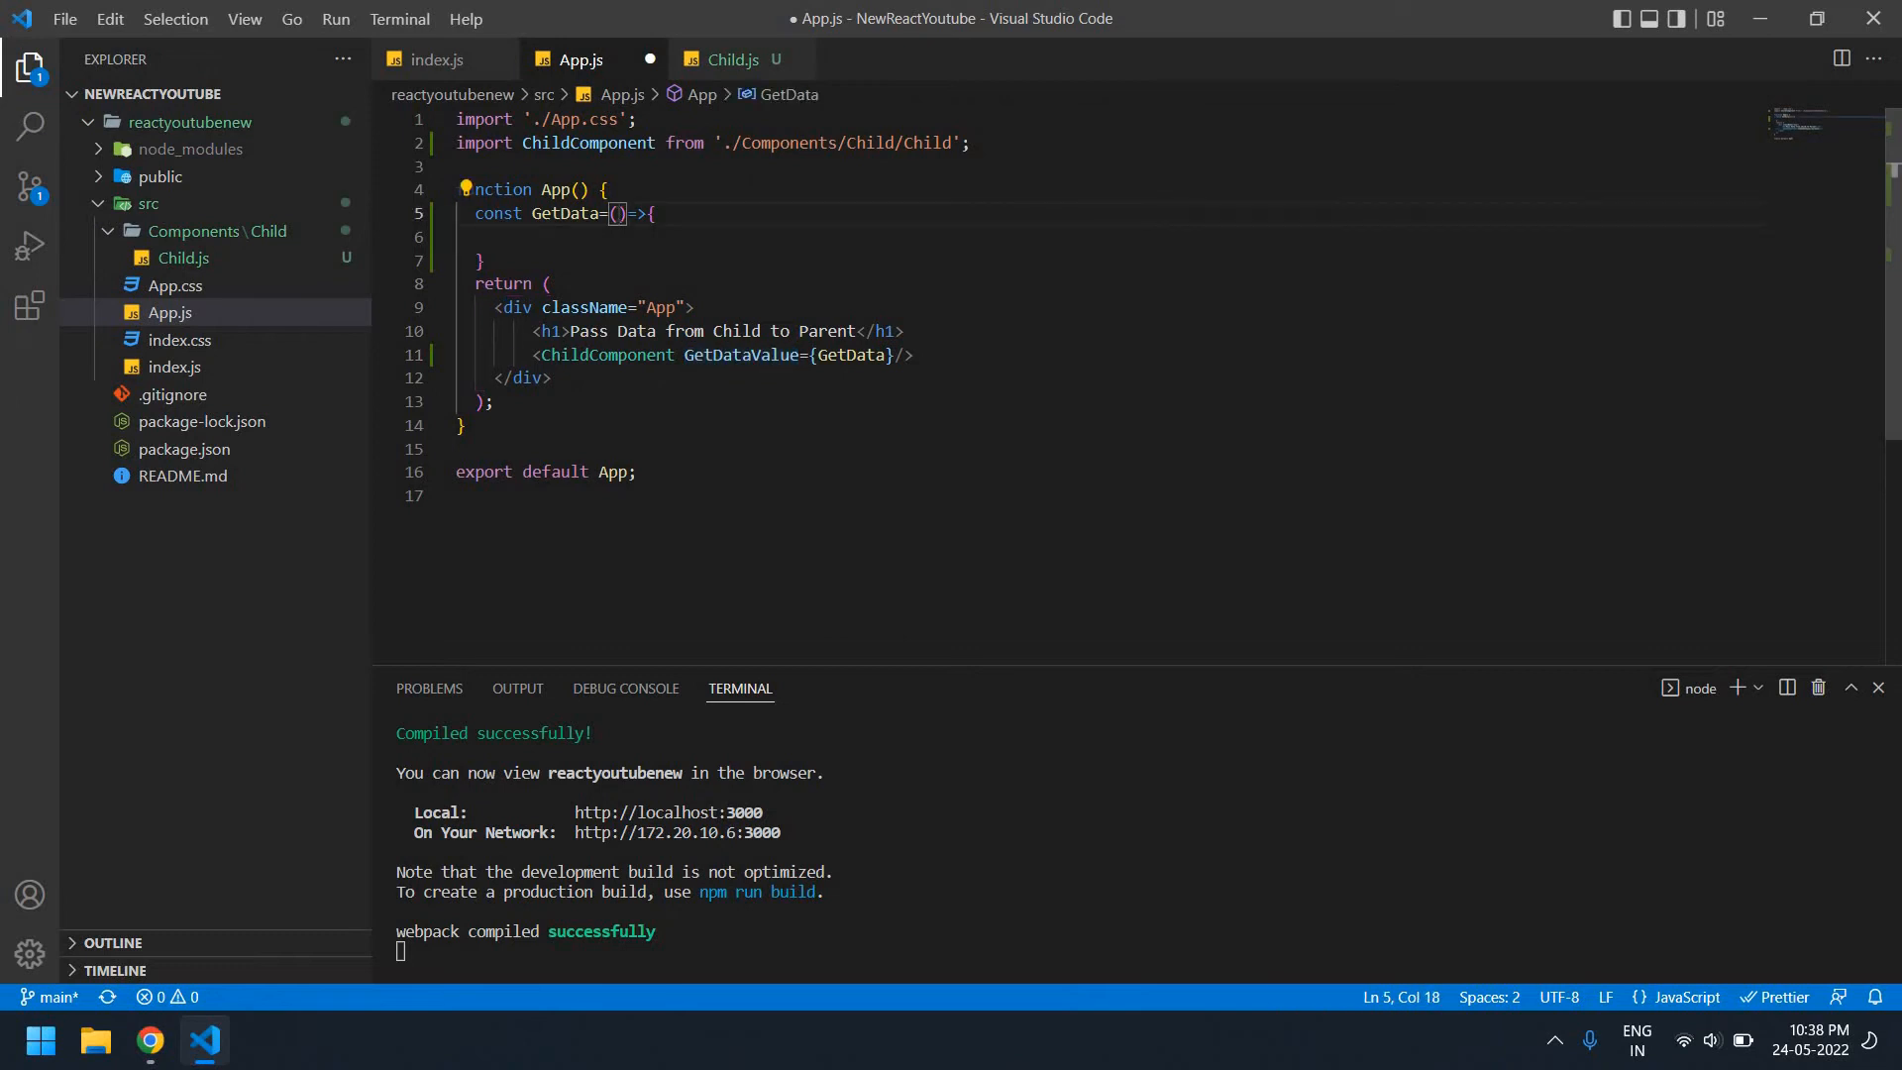
{"action": "type", "text": "p"}
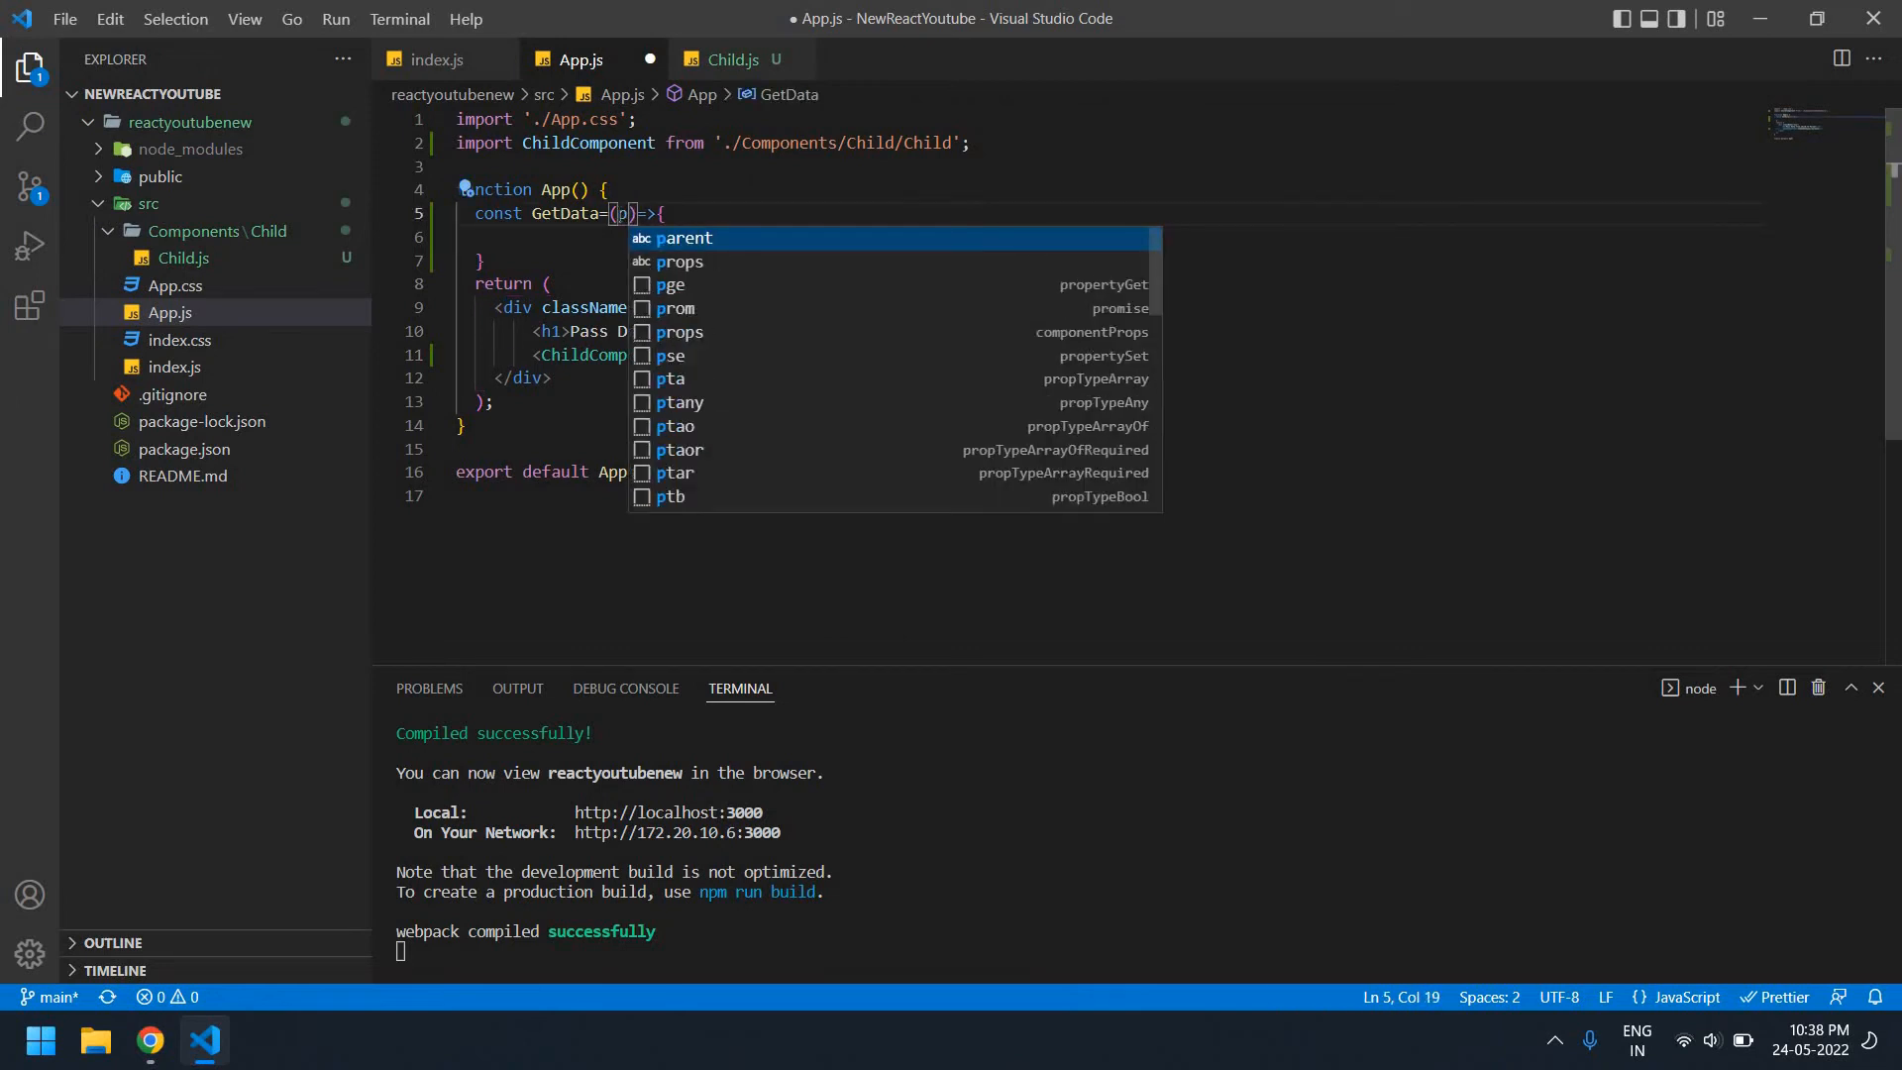
{"action": "key", "text": "BackSpace"}
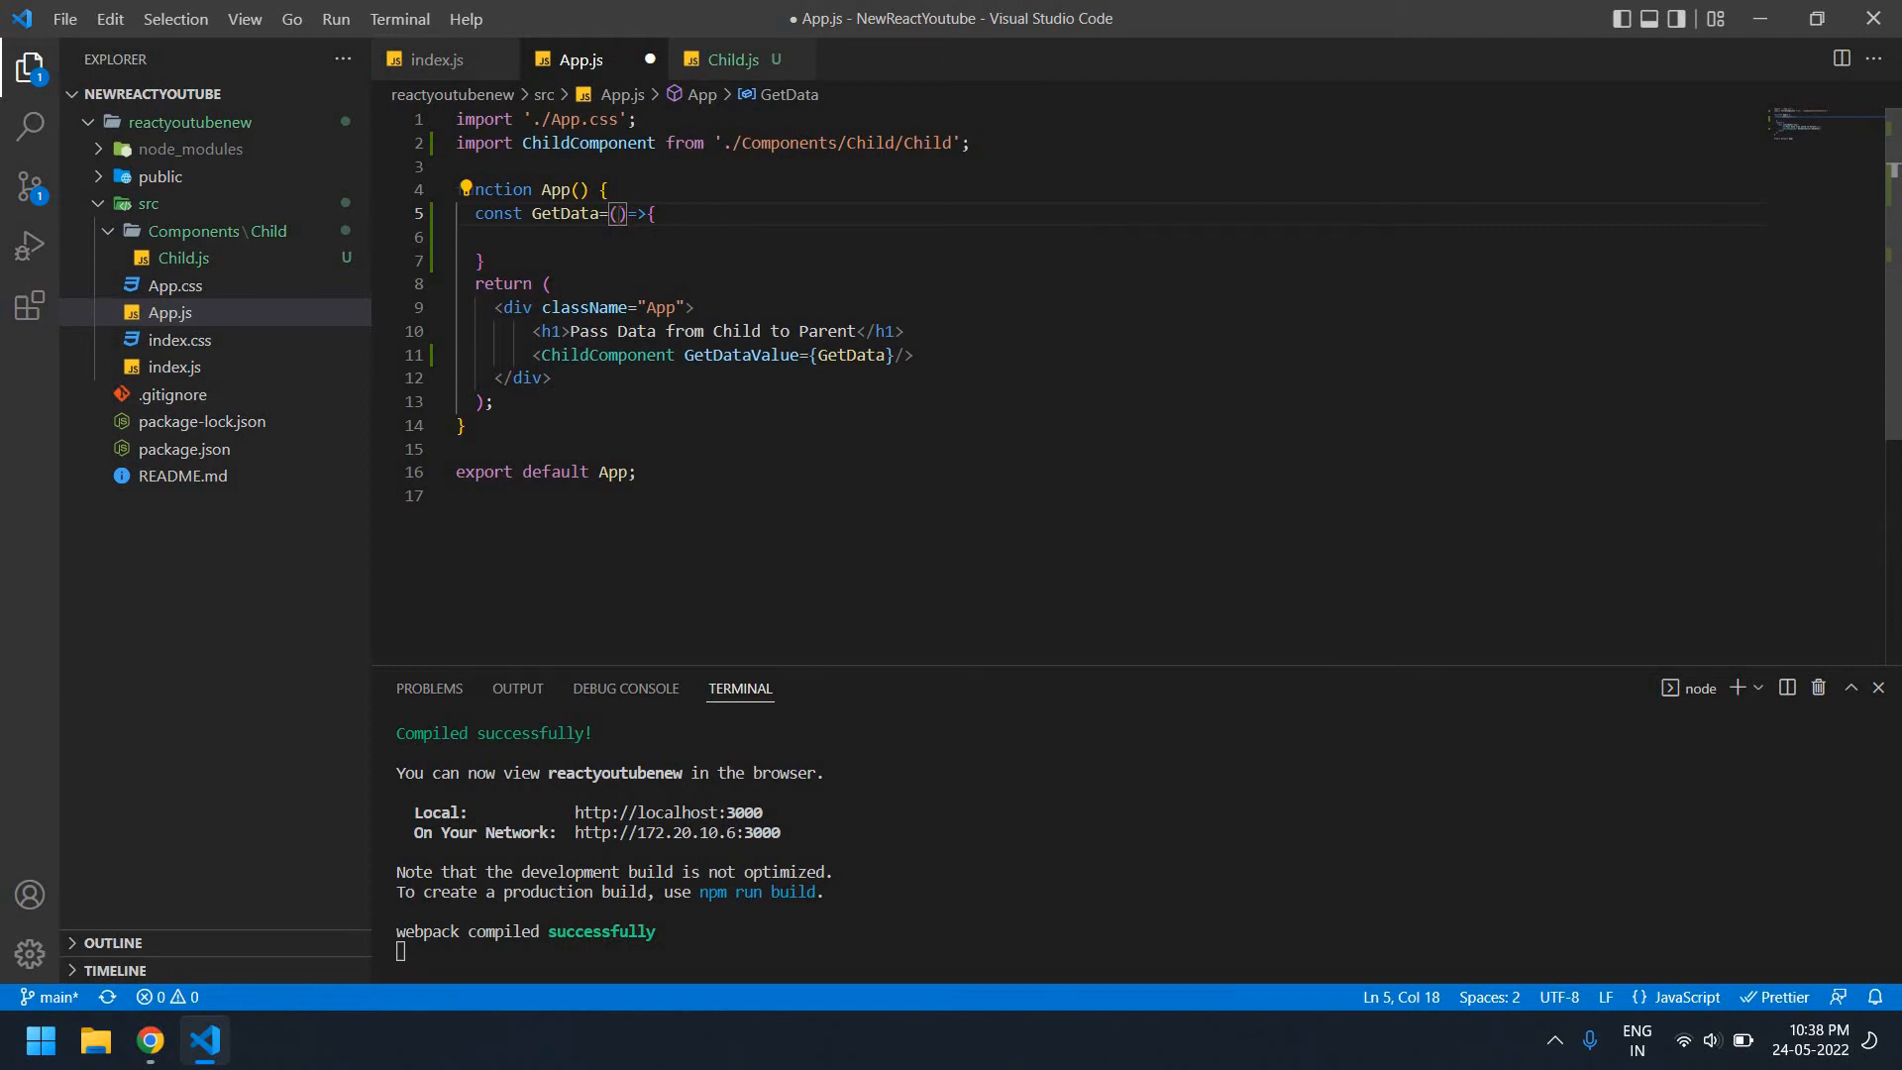
{"action": "type", "text": "param"}
{"action": "double_click", "coordinate": [642, 213]}
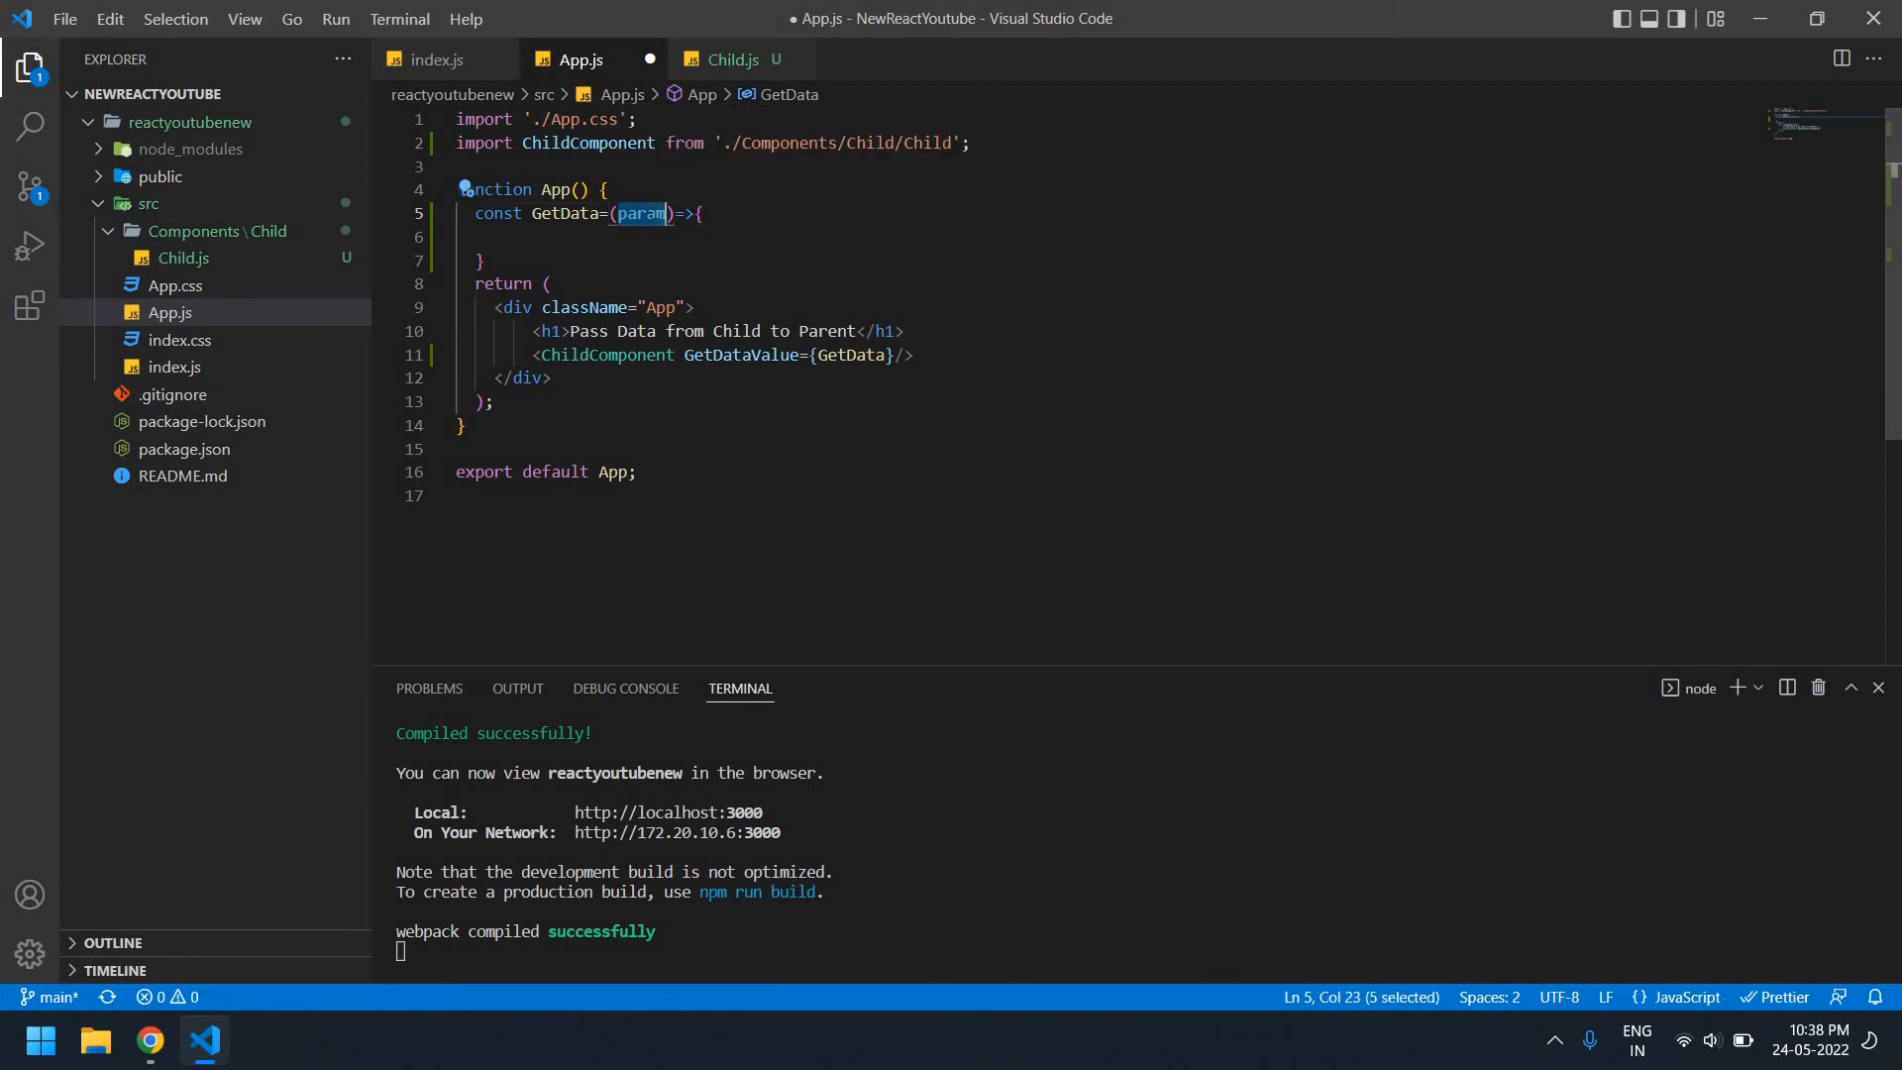
{"action": "type", "text": "value"}
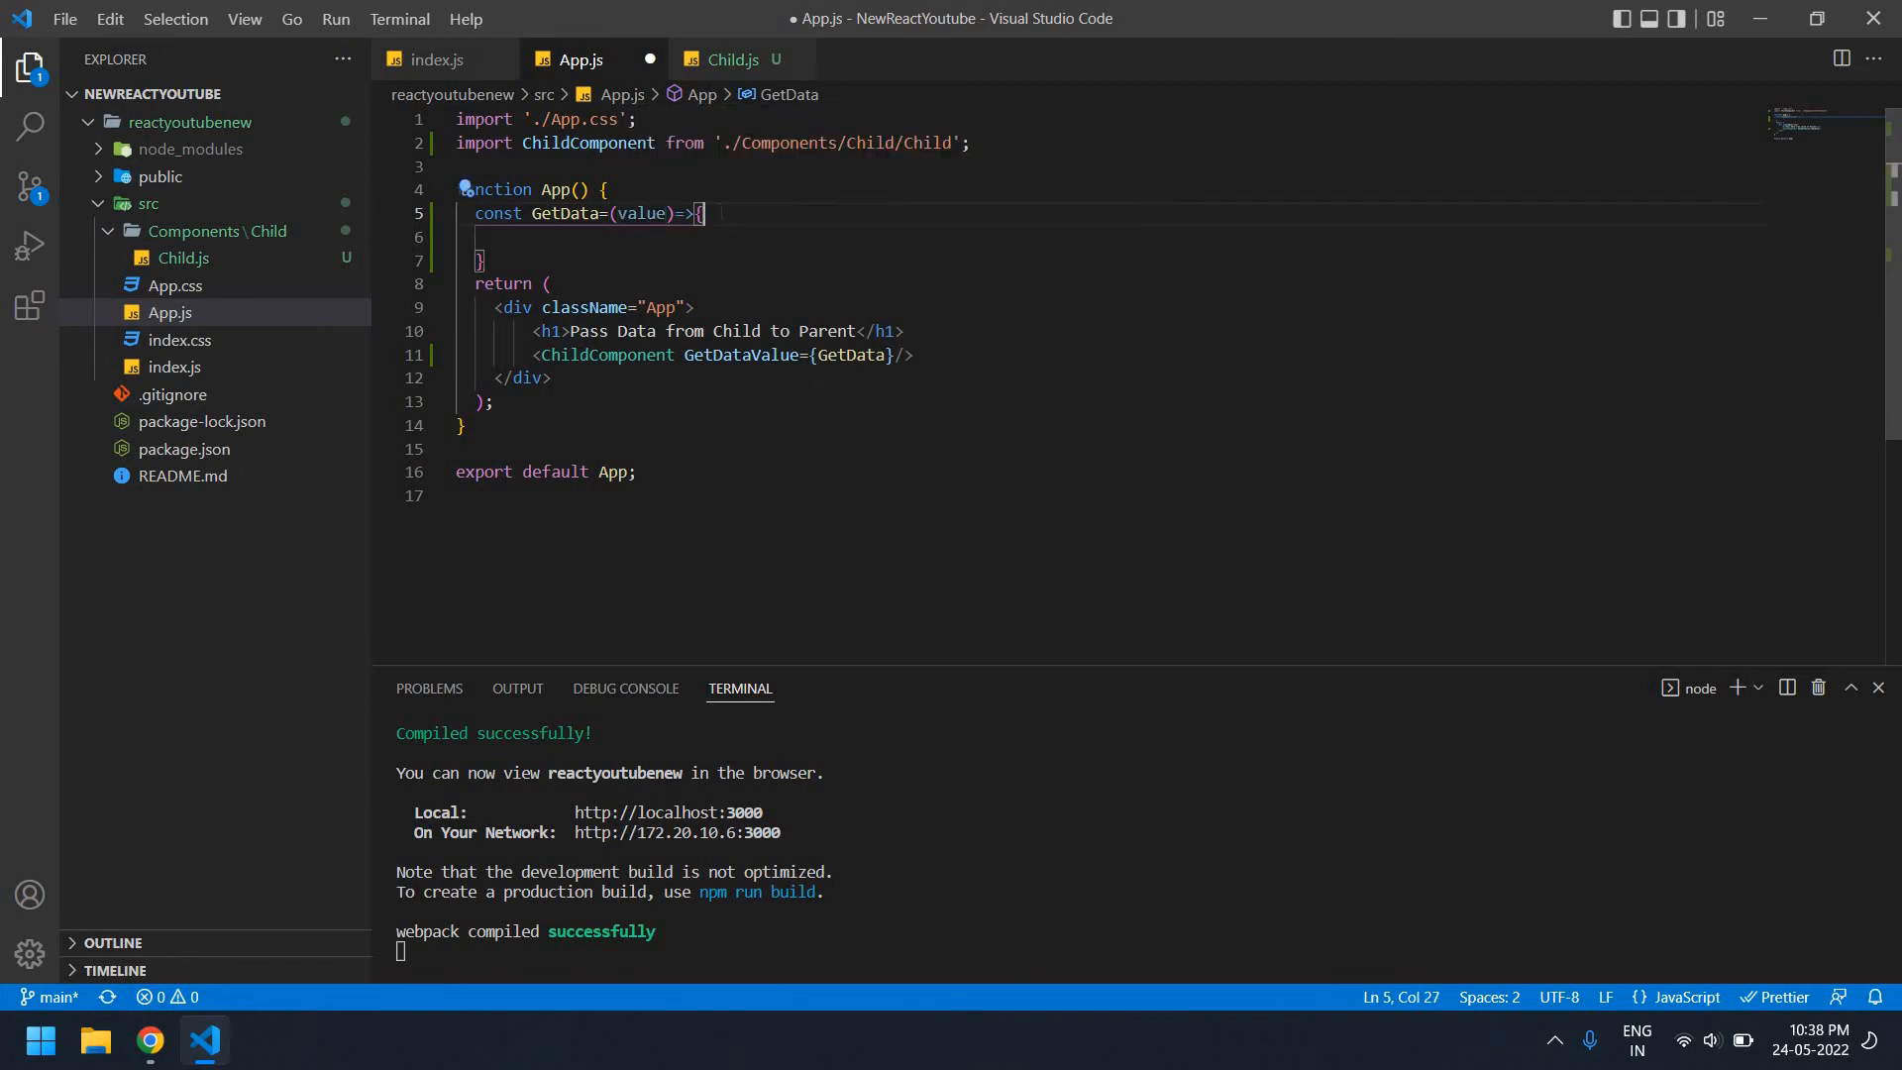
Log console.log(value,"got-value") inside GetData and save App.js
{"action": "left_click", "coordinate": [721, 213]}
{"action": "key", "text": "Down"}
{"action": "type", "text": "c"}
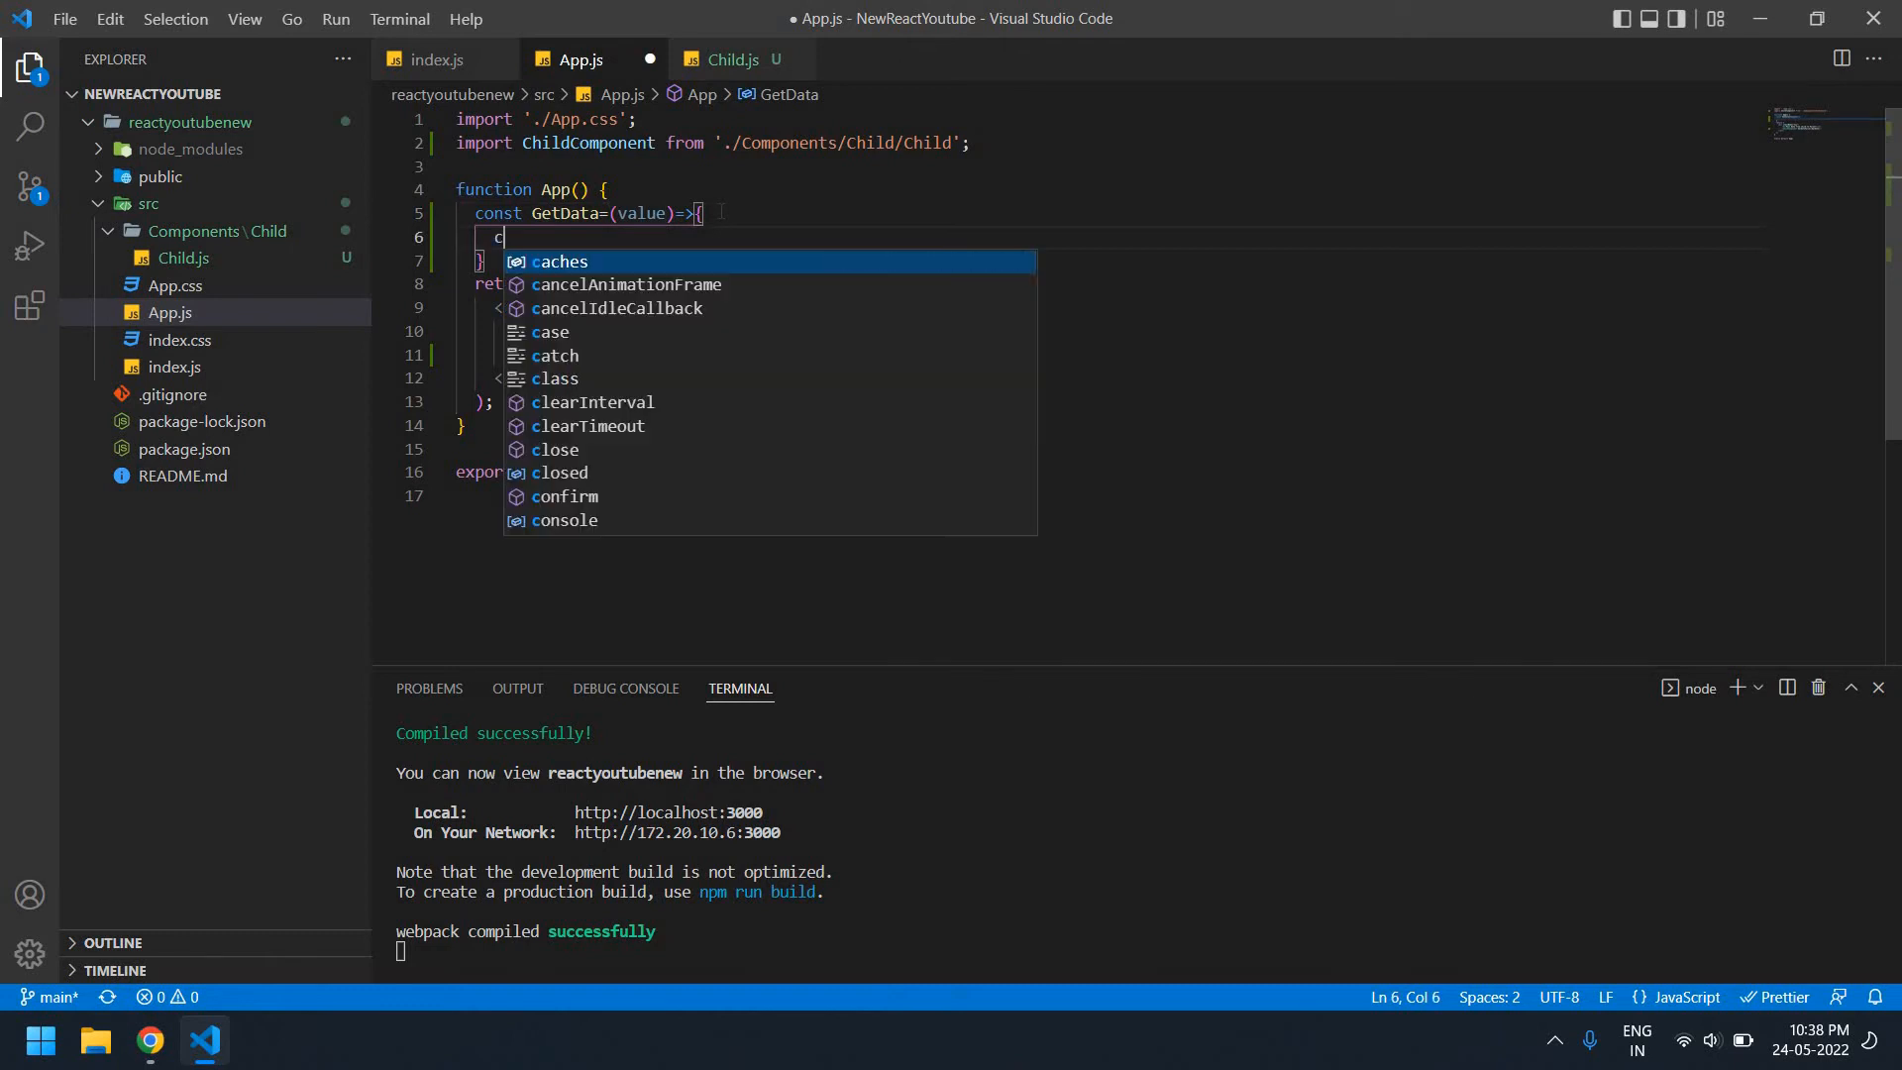
{"action": "type", "text": "onsol"}
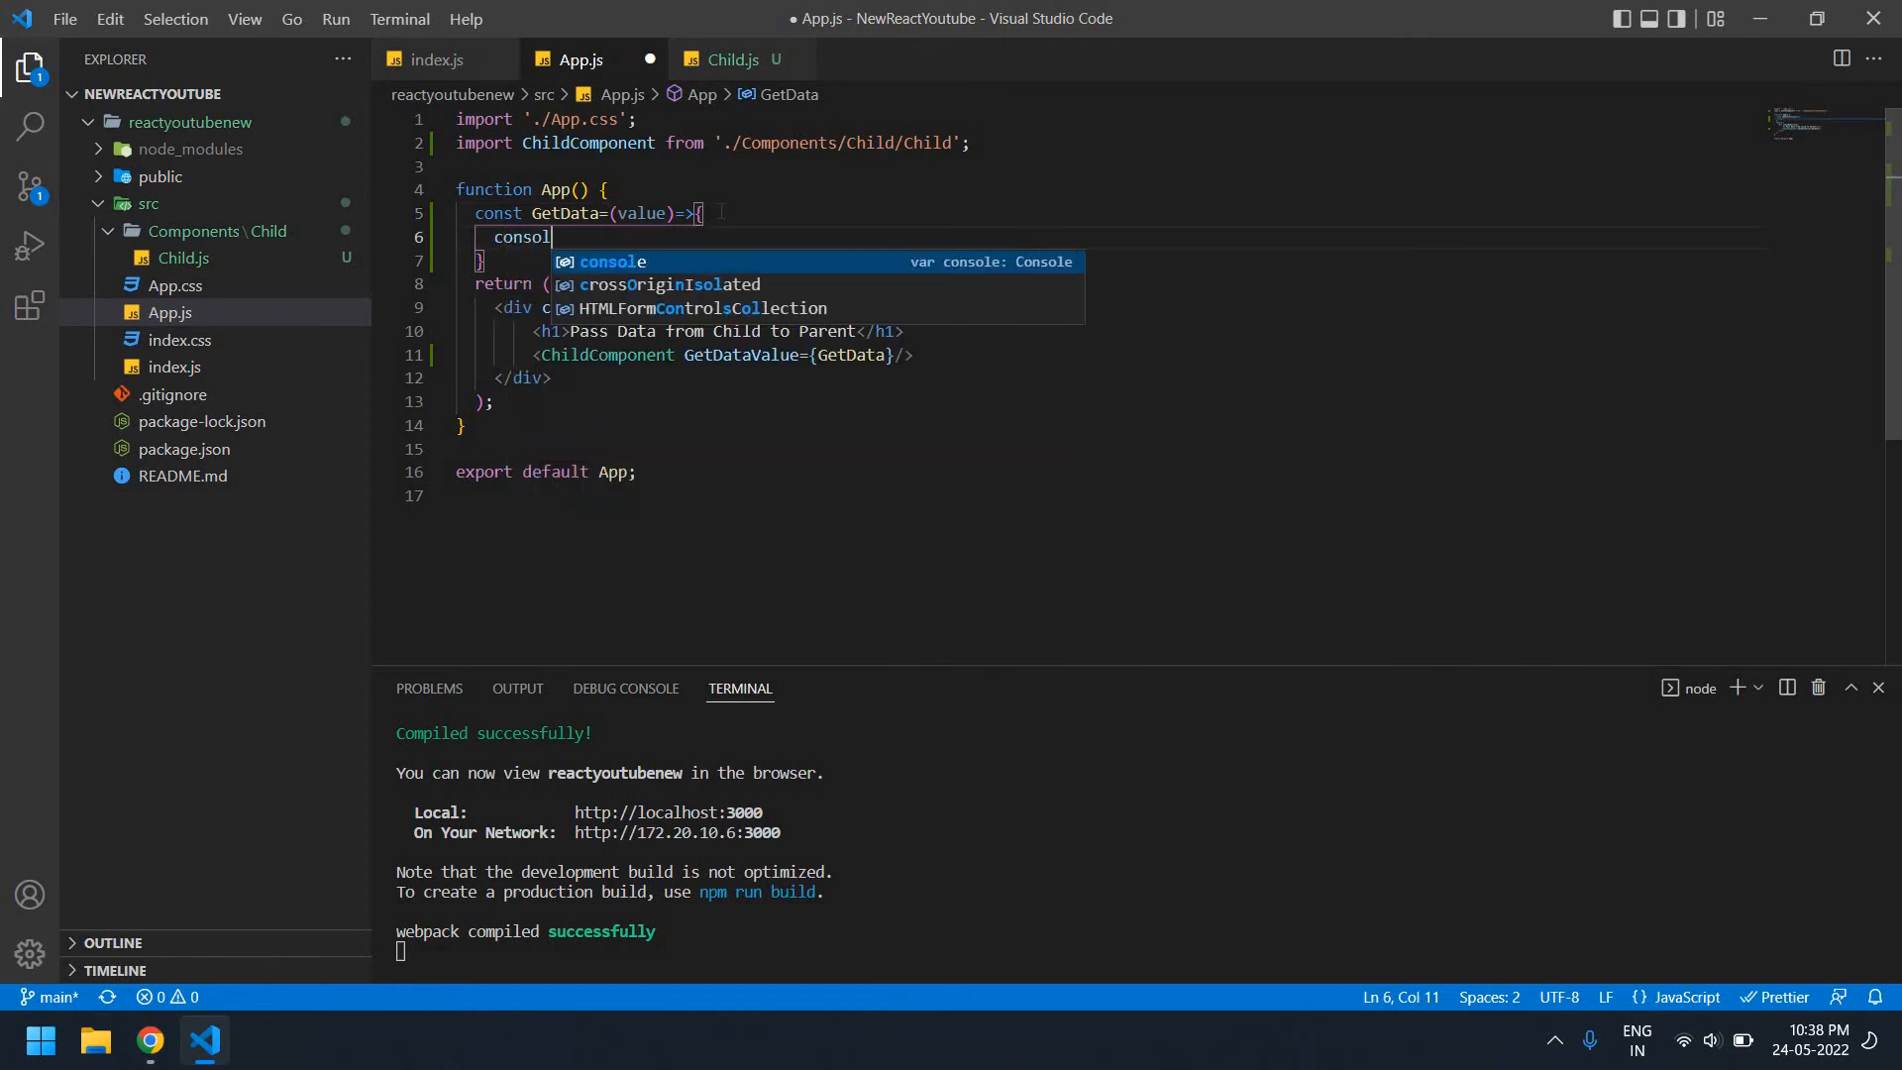
{"action": "type", "text": "e.log"}
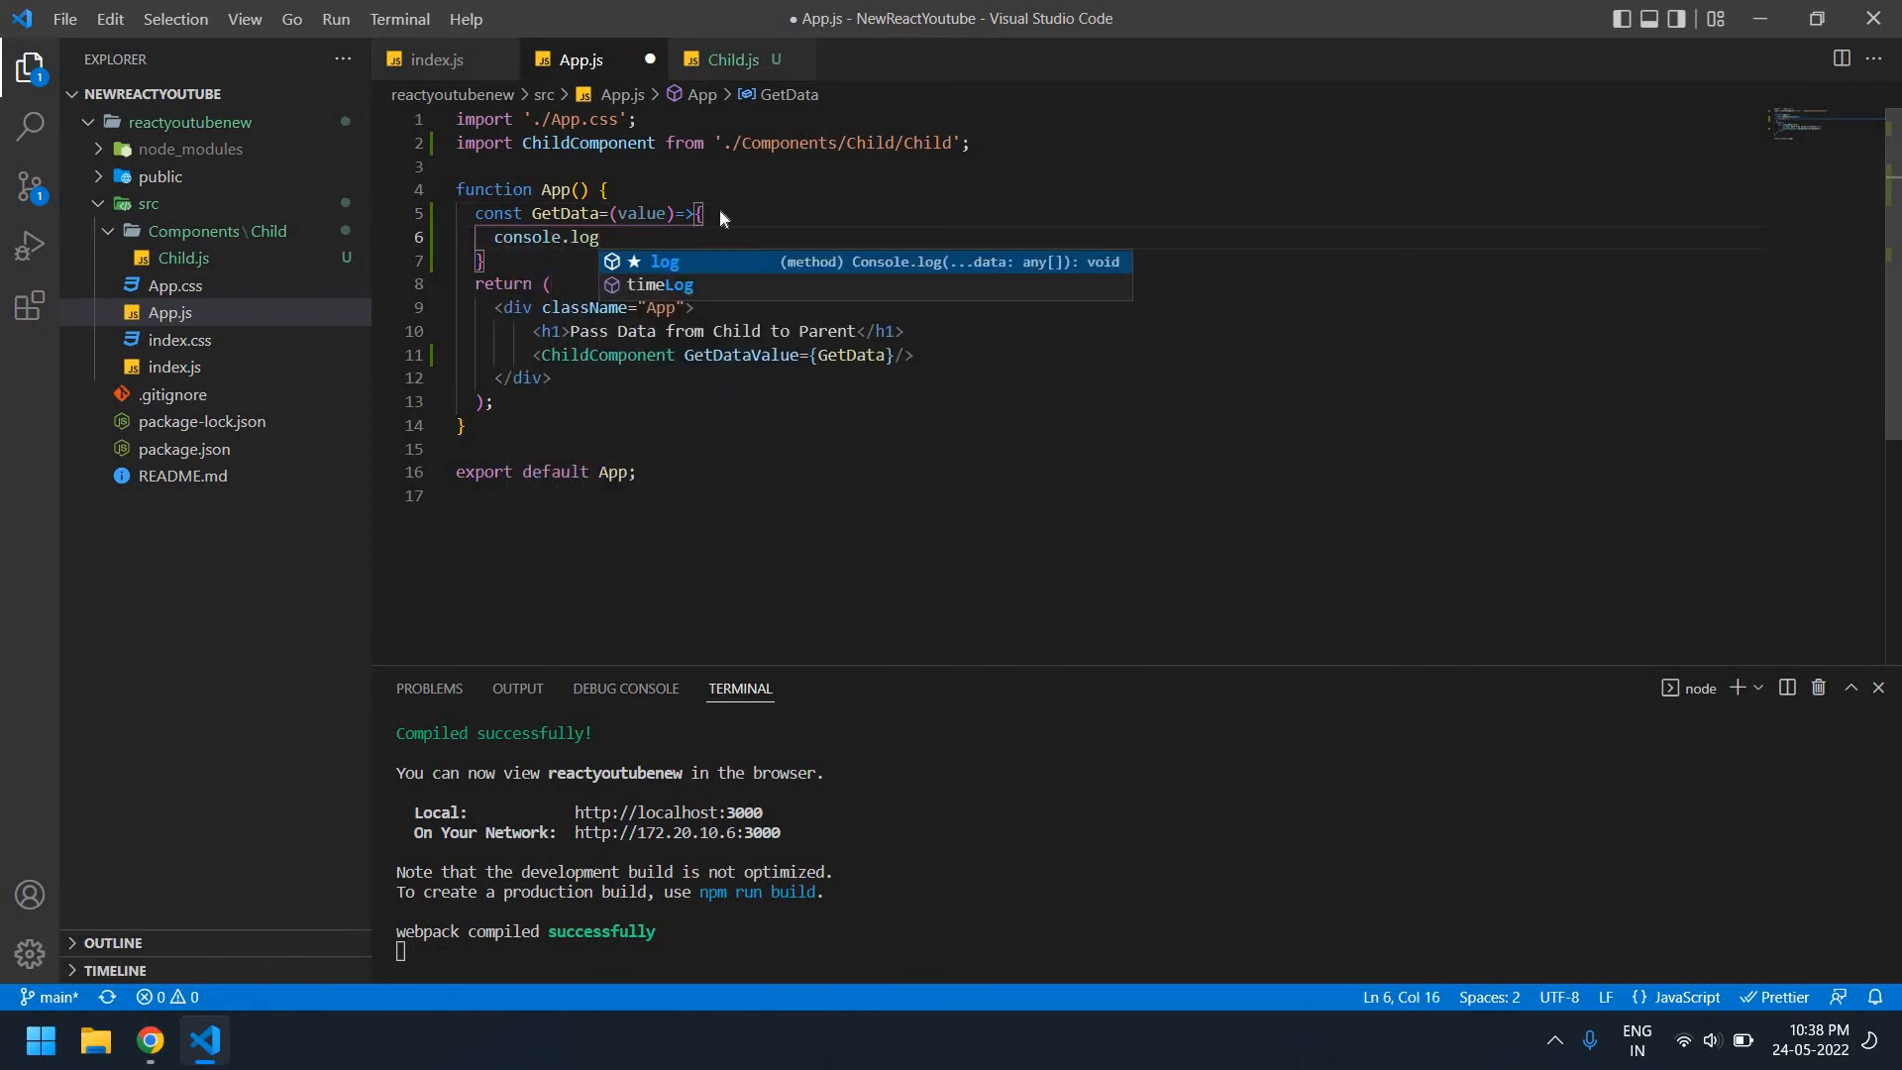
{"action": "type", "text": "(value"}
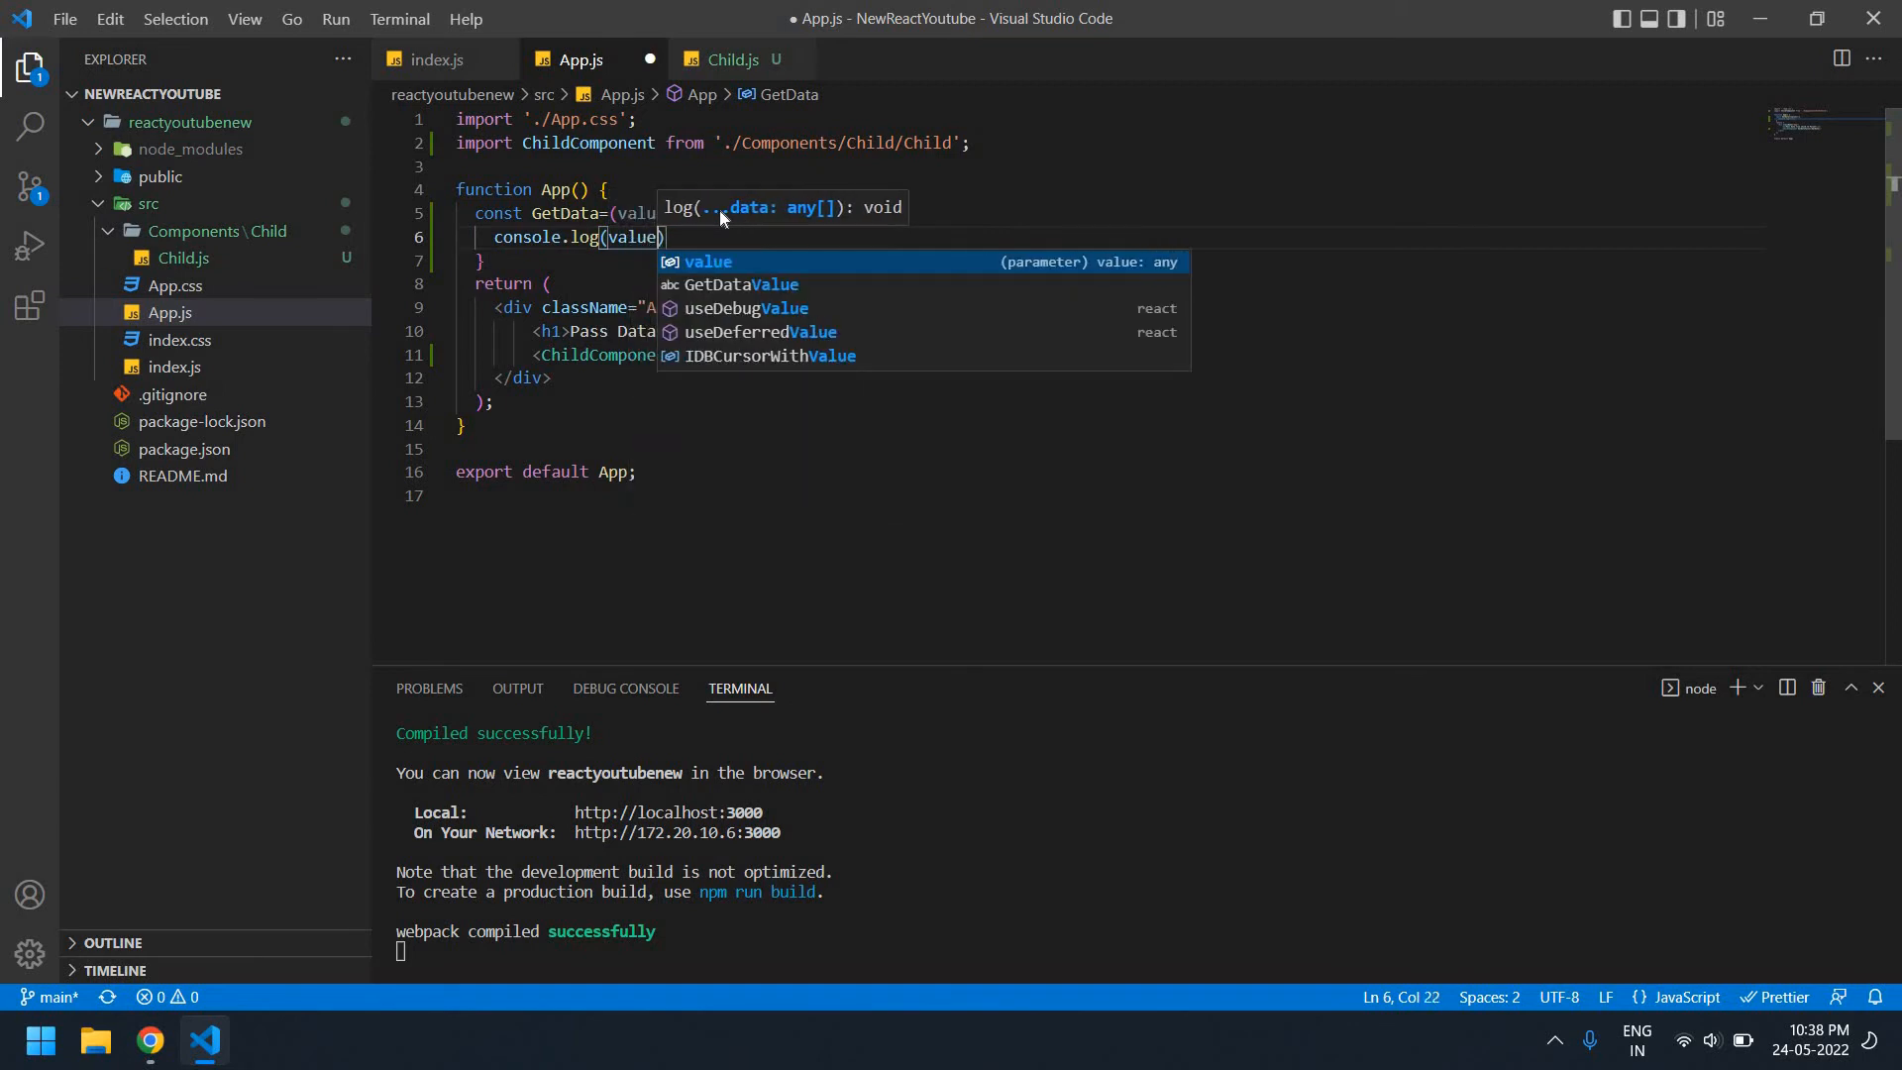
{"action": "key", "text": "Escape"}
{"action": "key", "text": "Escape"}
{"action": "type", "text": ","}
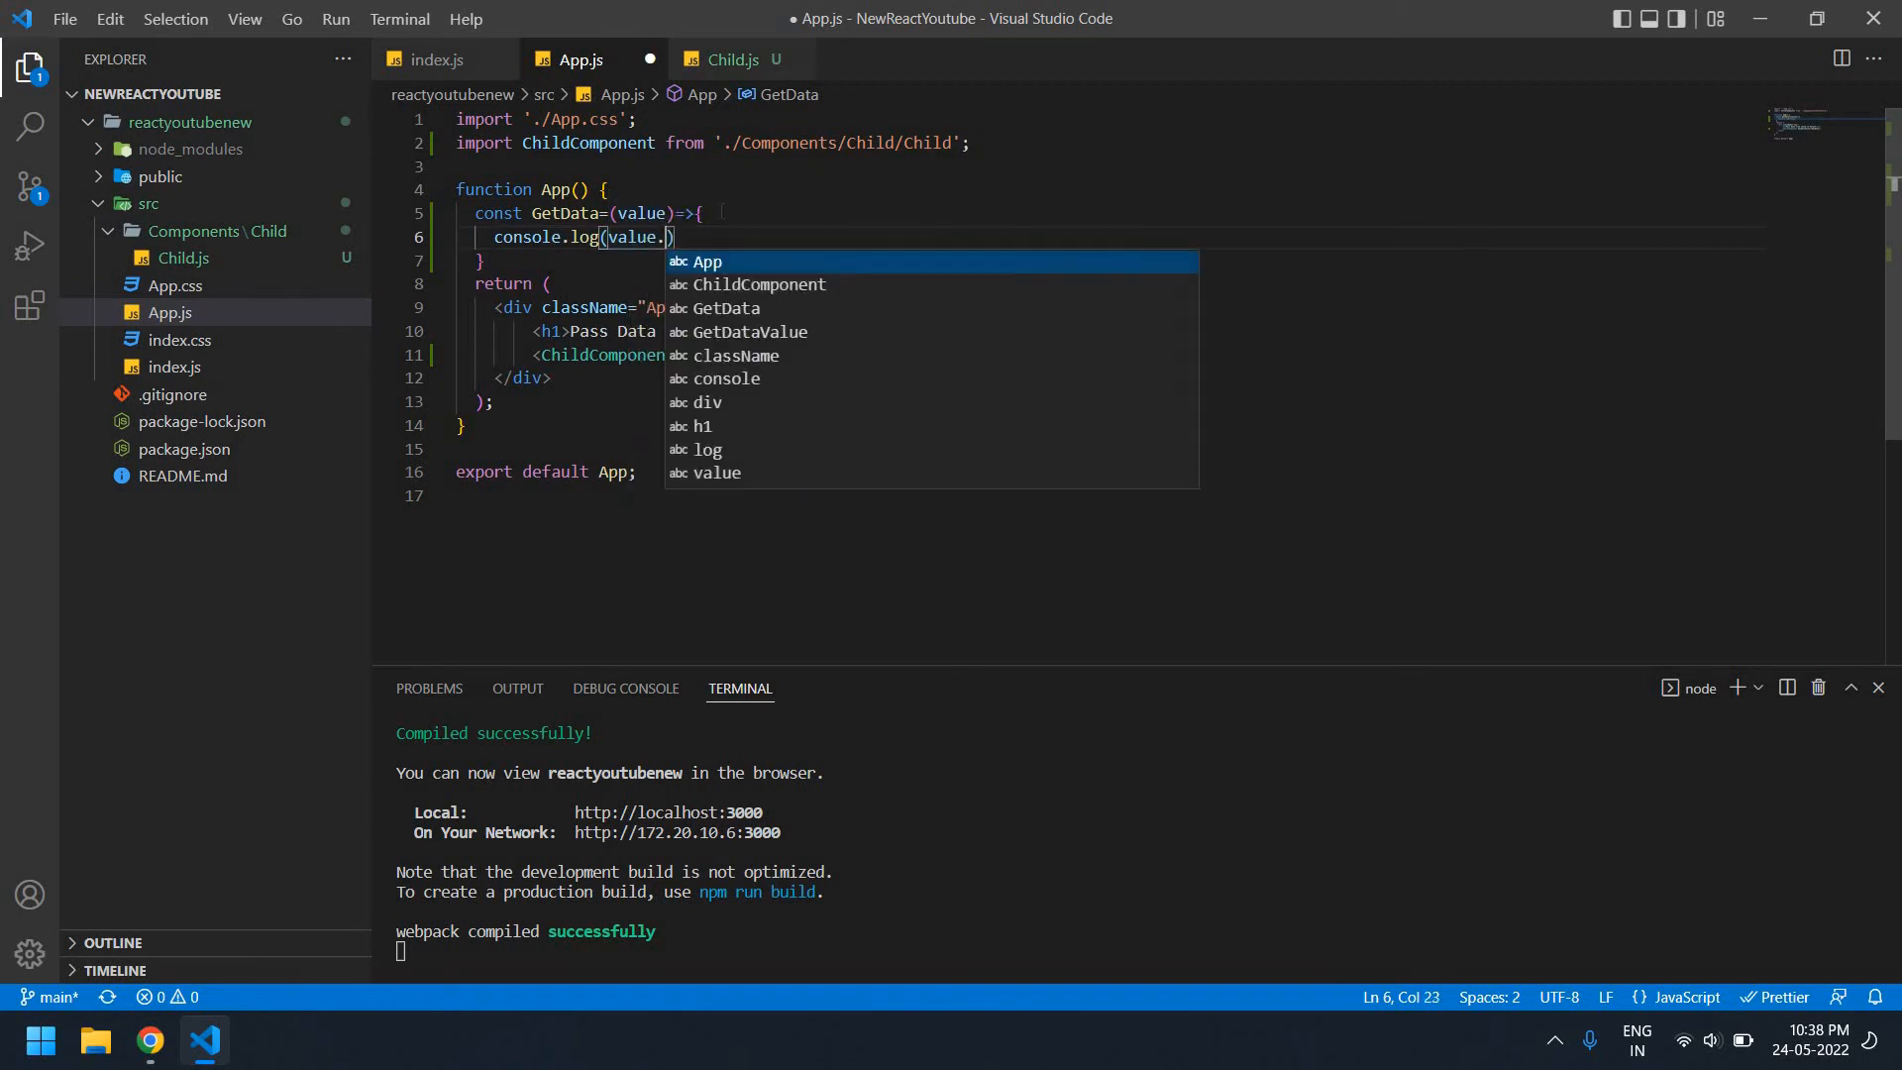
{"action": "type", "text": "\""}
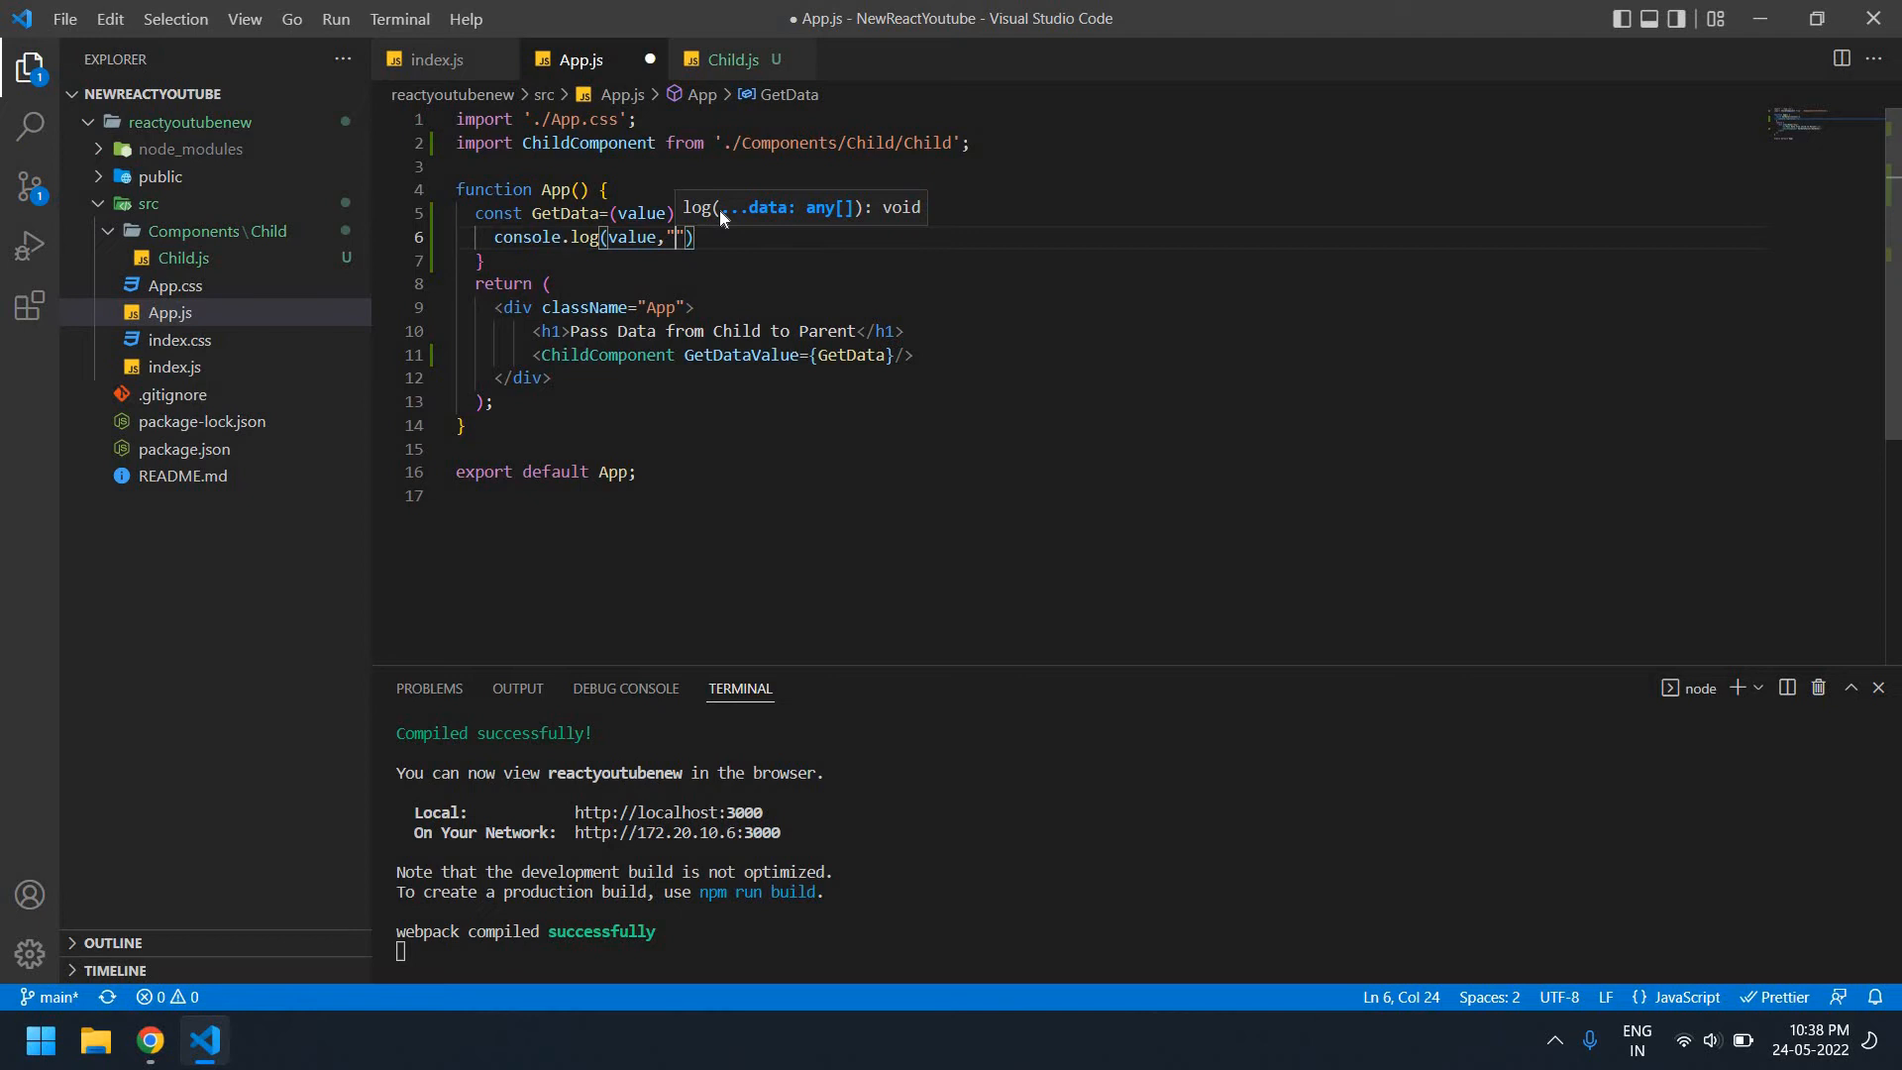
{"action": "type", "text": "got "}
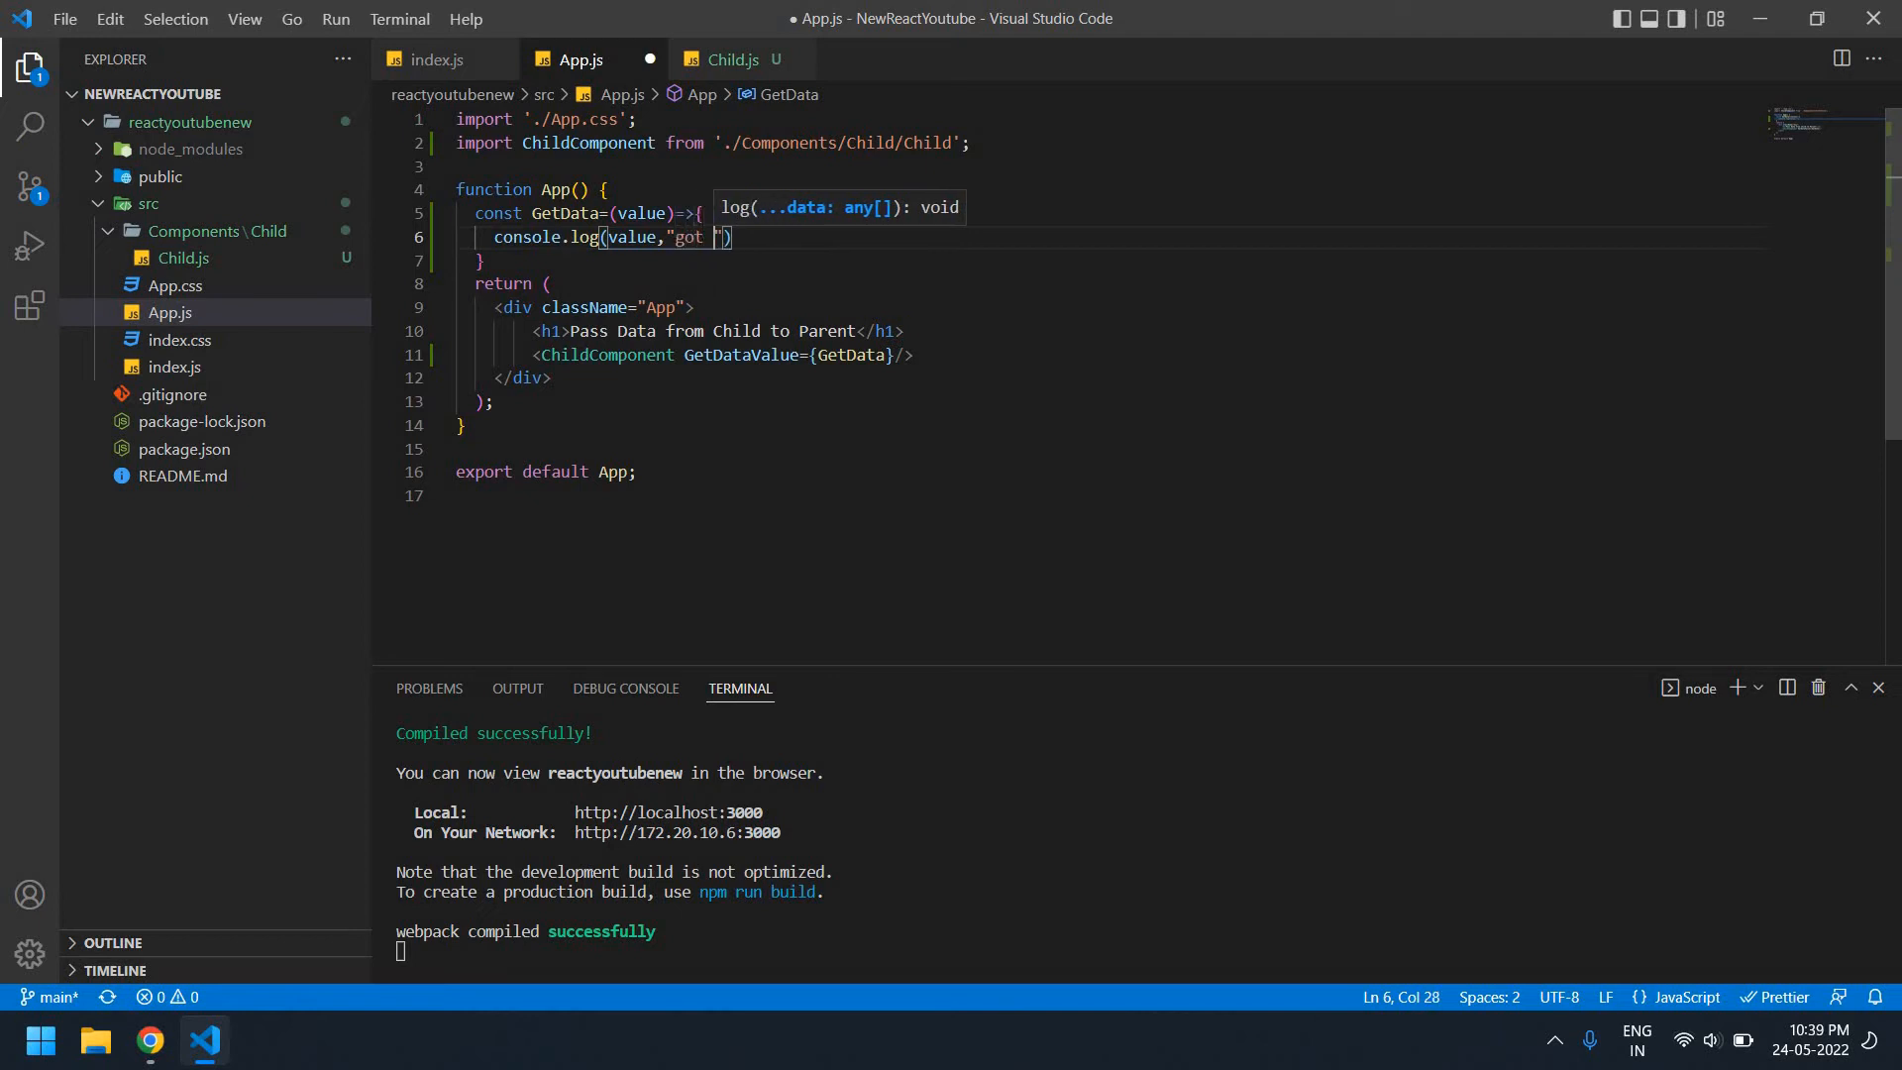
{"action": "type", "text": "value"}
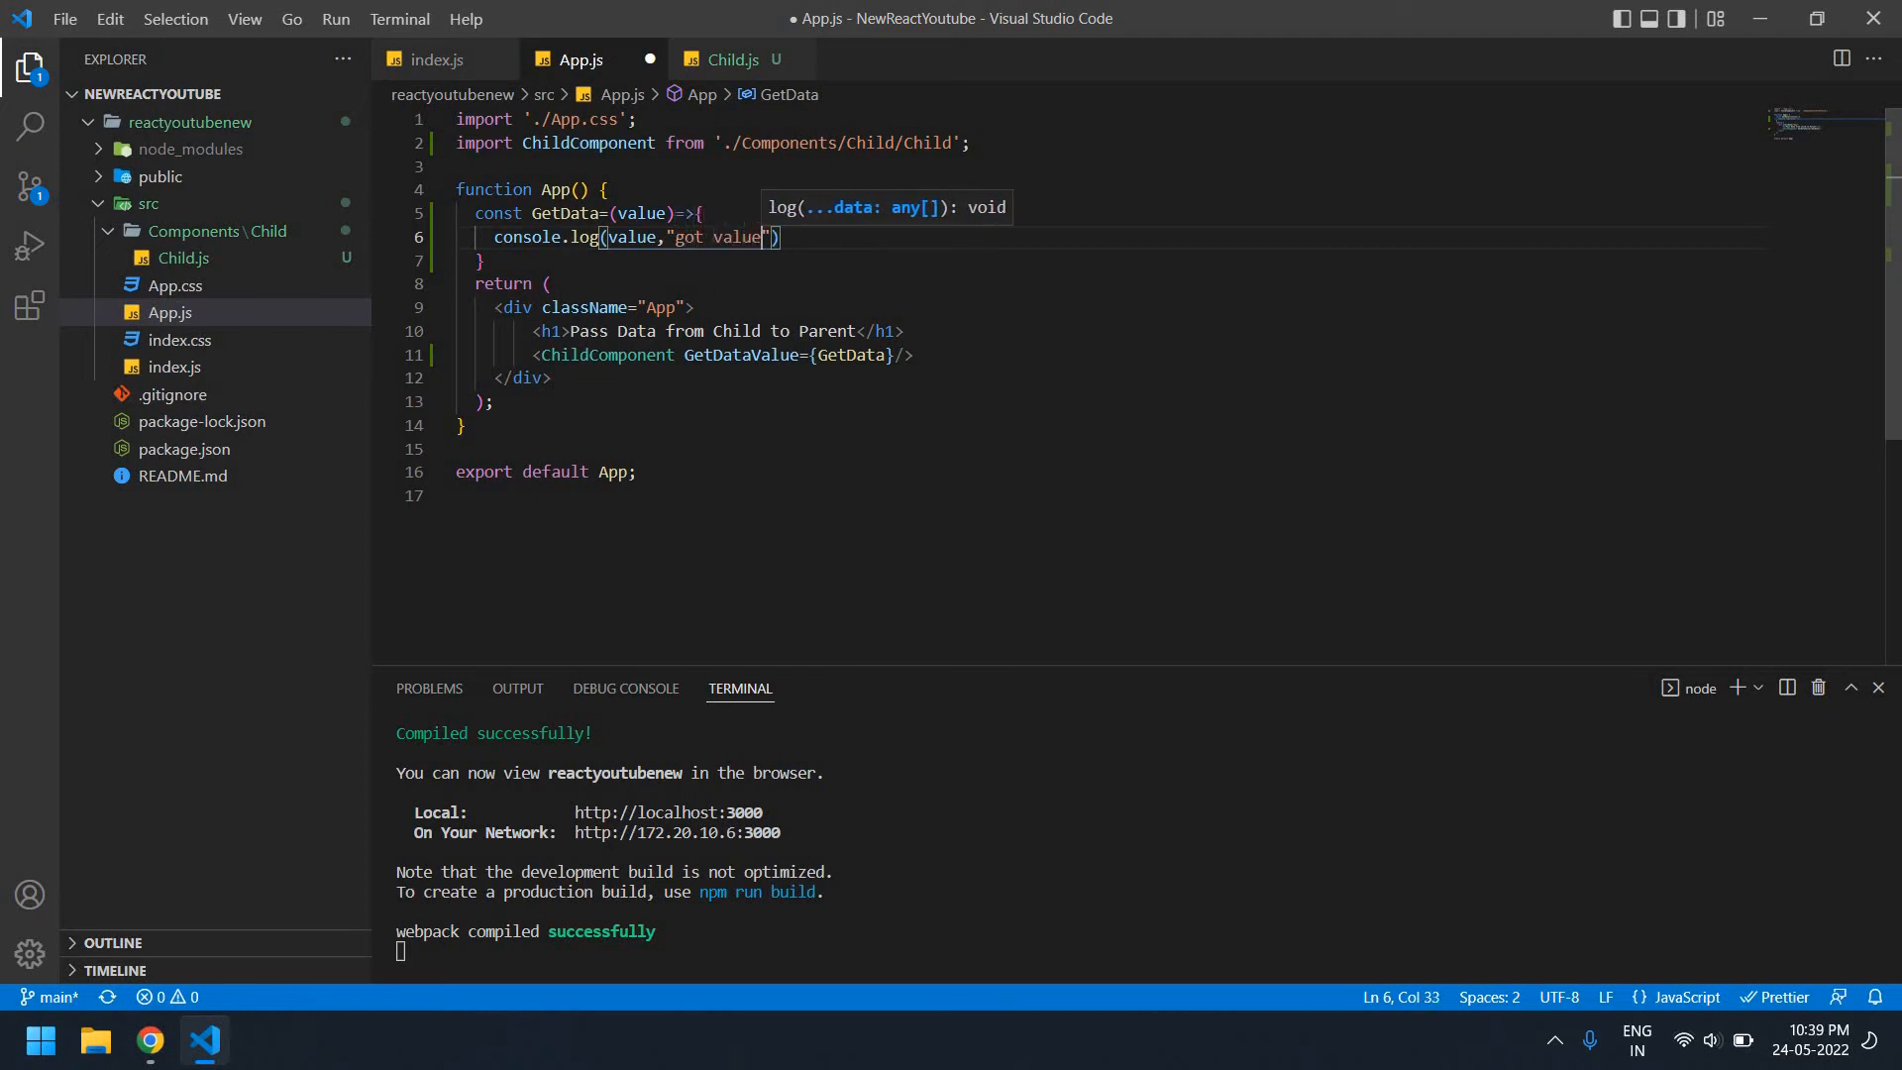
{"action": "key", "text": "Left"}
{"action": "key", "text": "Left"}
{"action": "key", "text": "Left"}
{"action": "key", "text": "BackSpace"}
{"action": "type", "text": "-"}
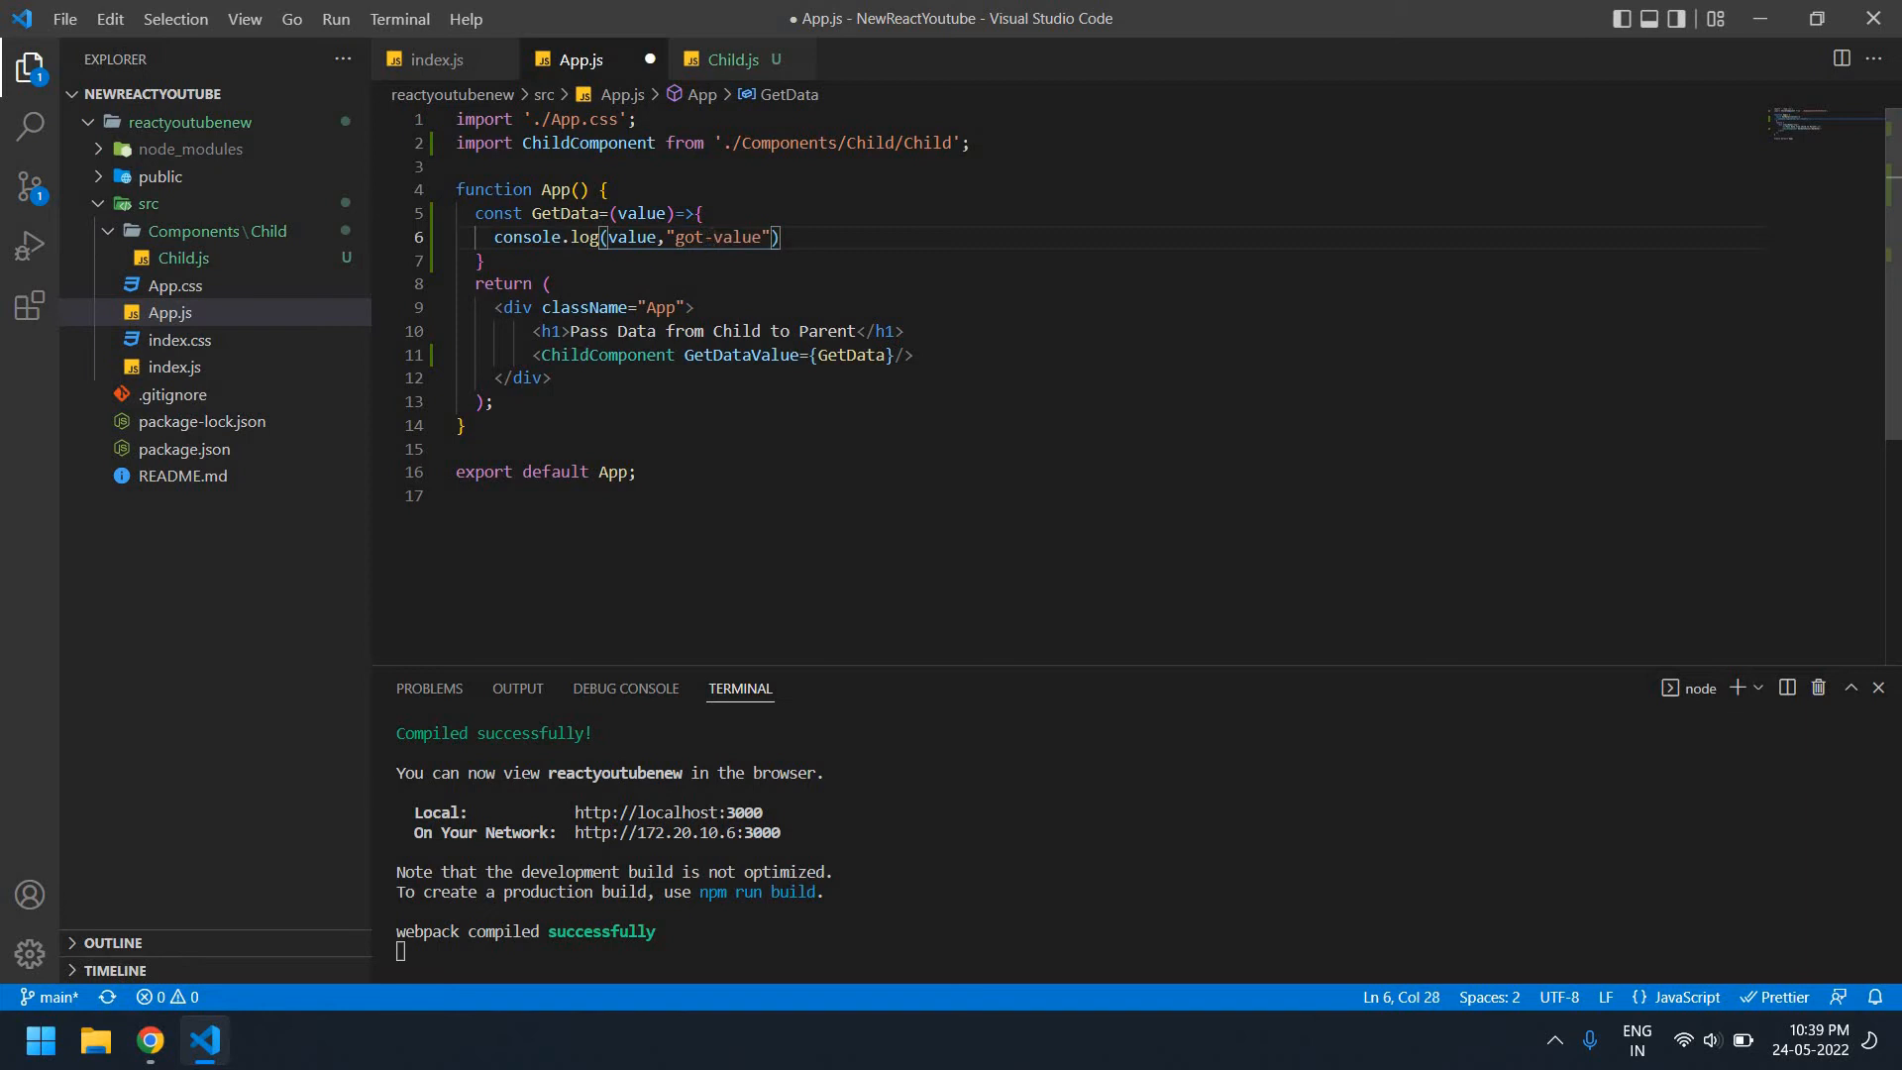
{"action": "left_click_drag", "start_coordinate": [675, 238], "coordinate": [759, 238]}
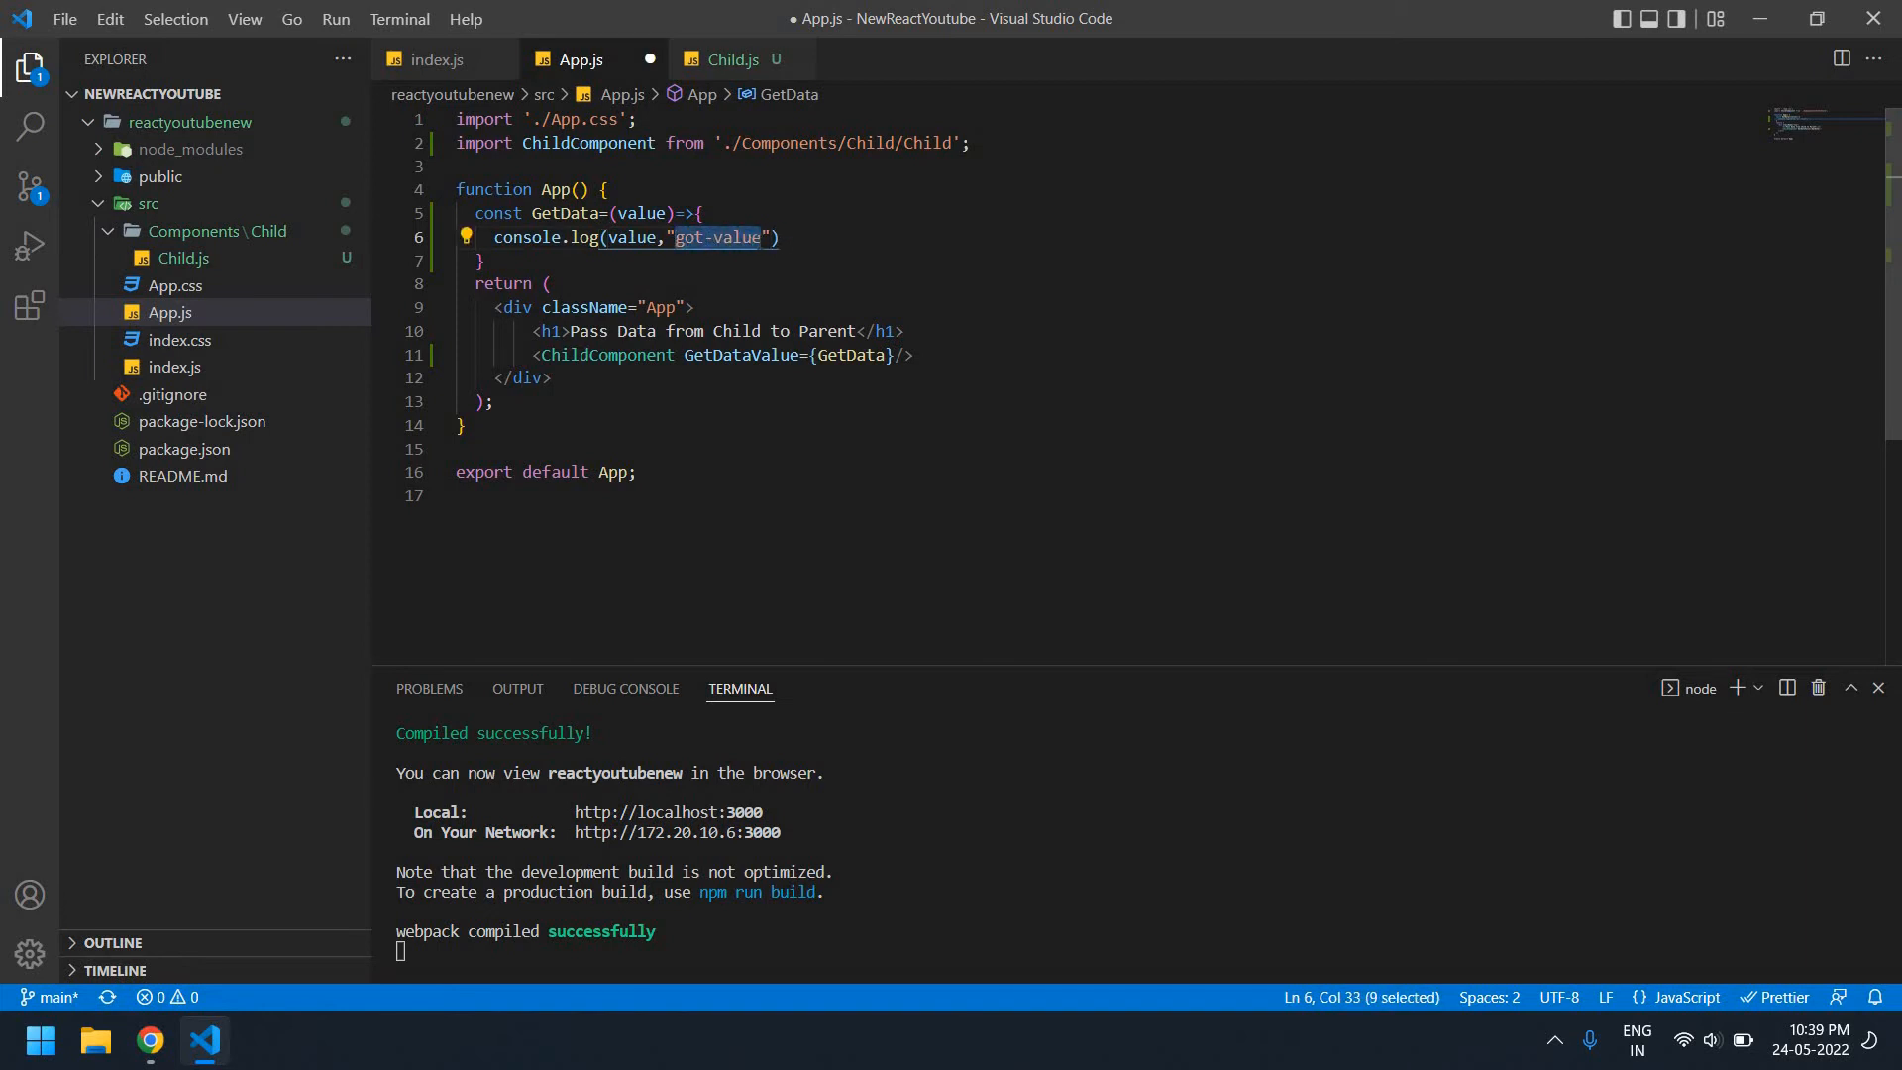
{"action": "left_click", "coordinate": [863, 249]}
{"action": "key", "text": "ctrl+s"}
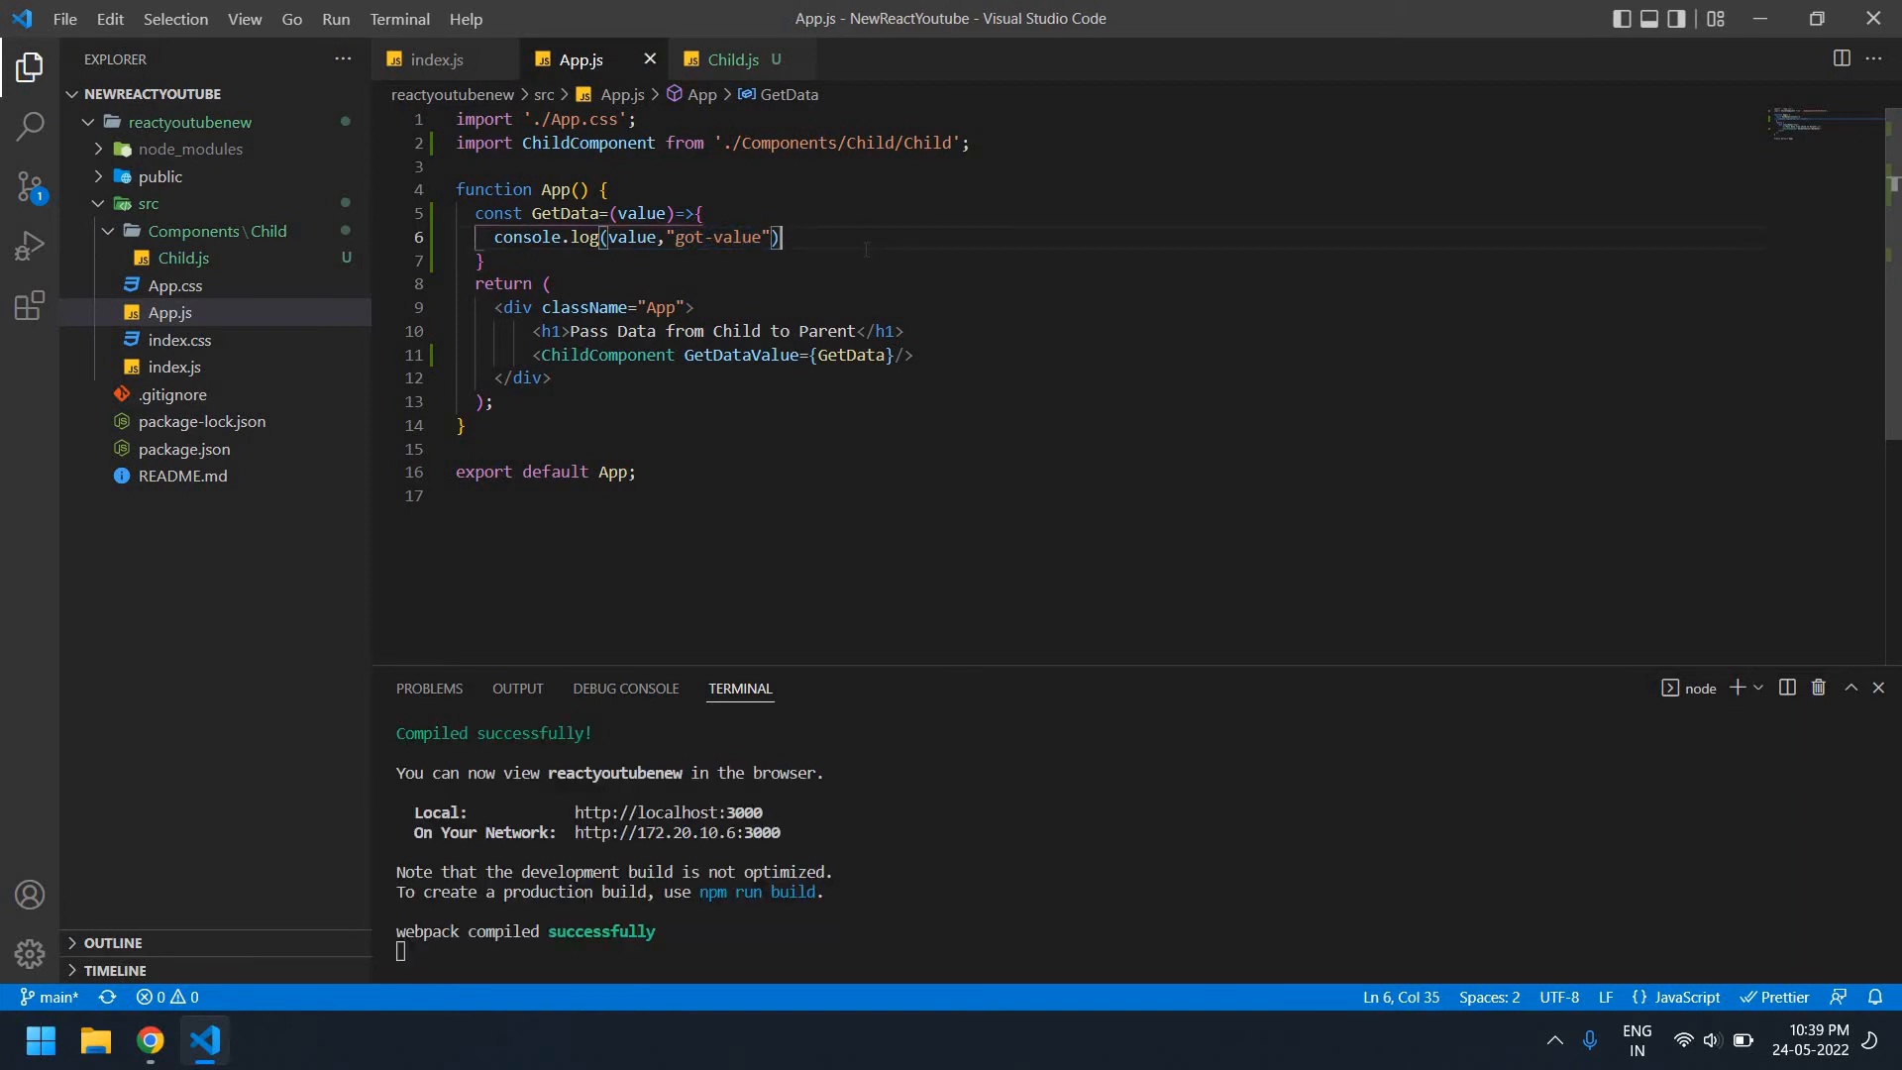
Reload the React app in Chrome with DevTools open and highlight the logged "set data to parent got-value"
{"action": "key", "text": "alt+Tab"}
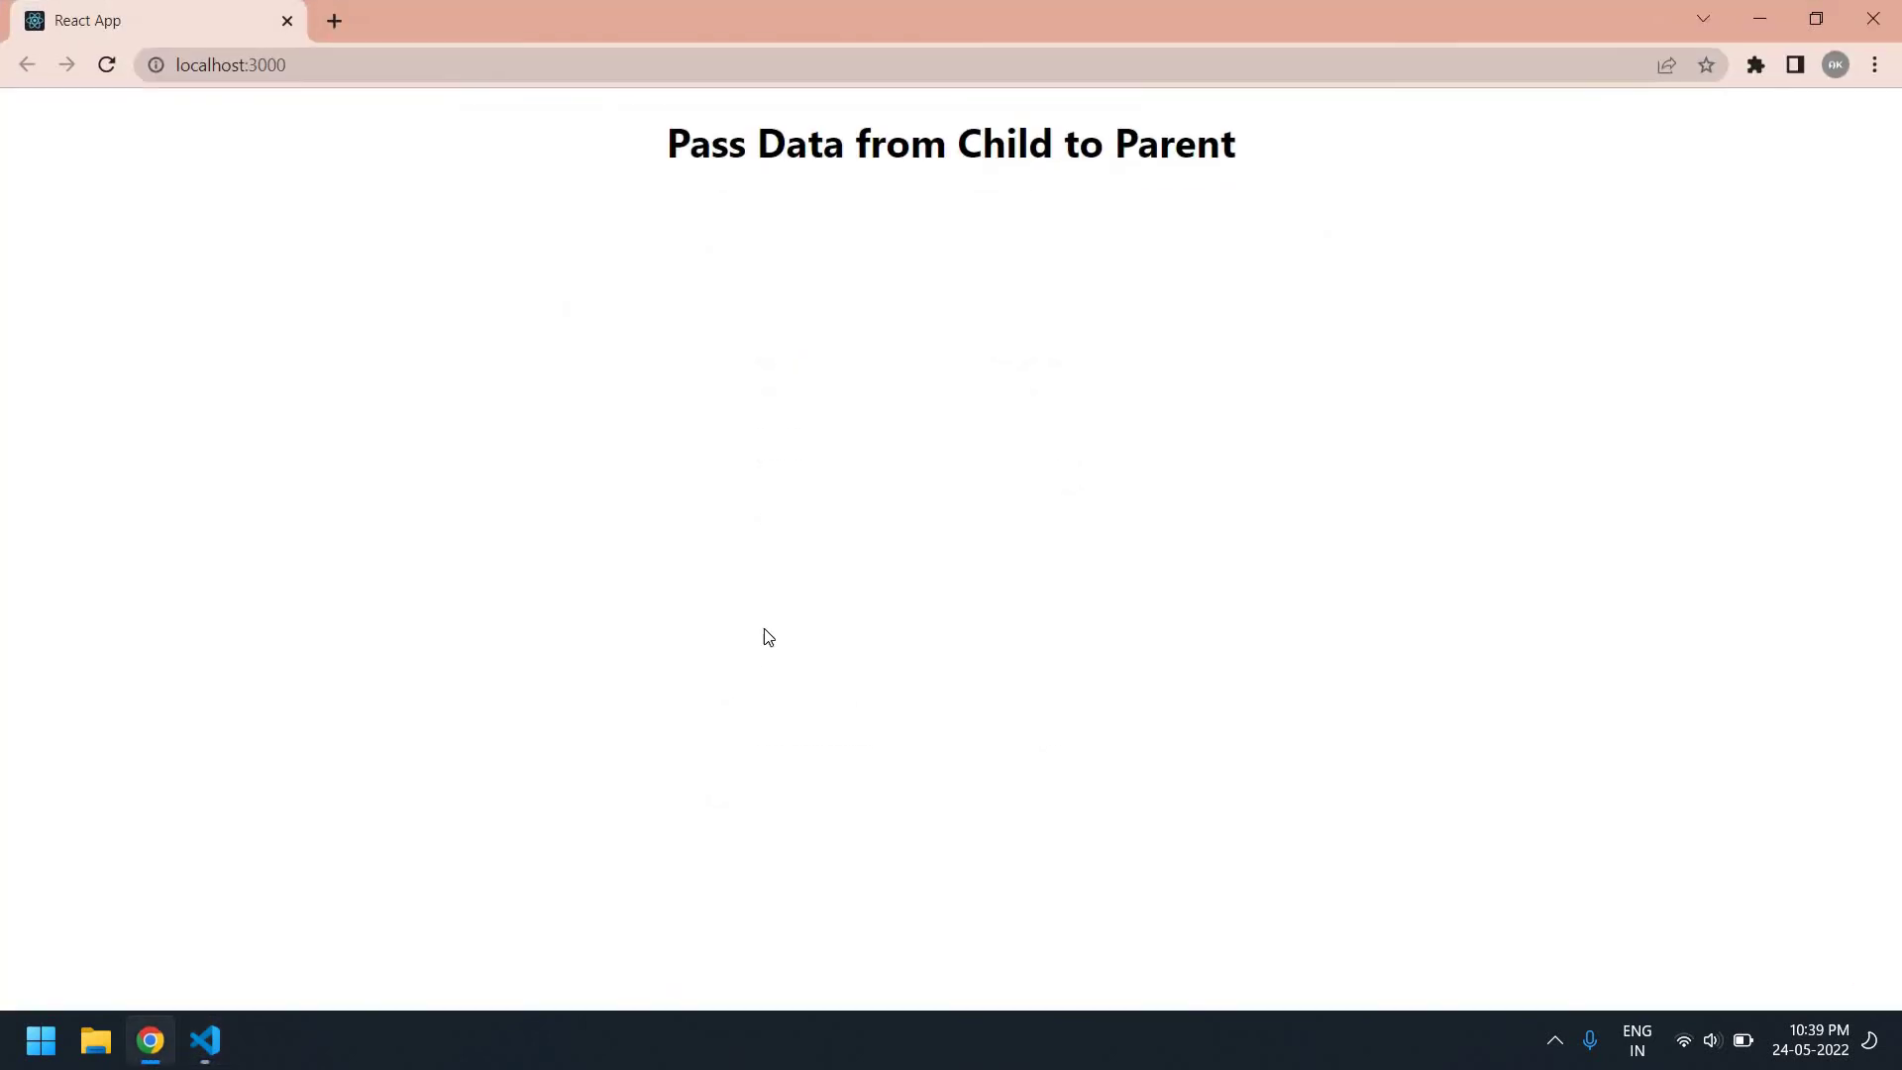
{"action": "right_click", "coordinate": [702, 348]}
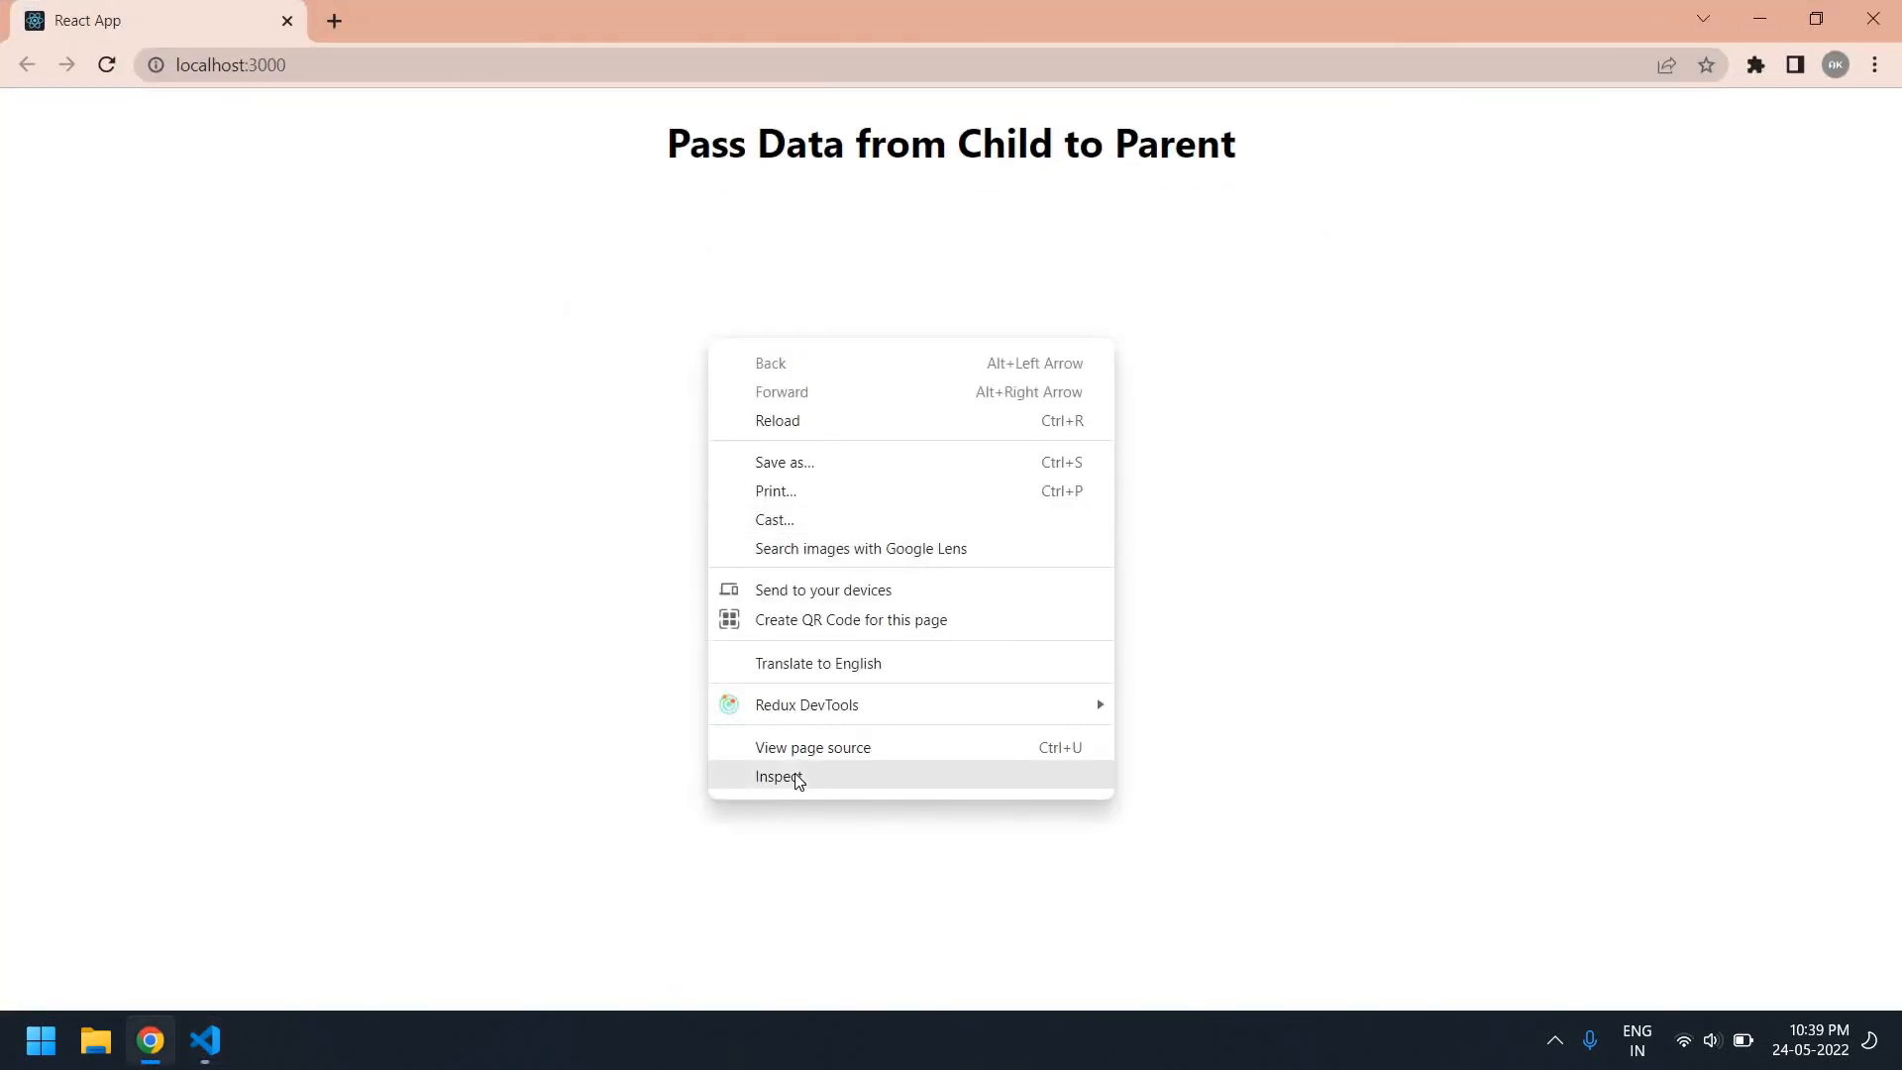
{"action": "left_click", "coordinate": [797, 778]}
{"action": "left_click", "coordinate": [215, 630]}
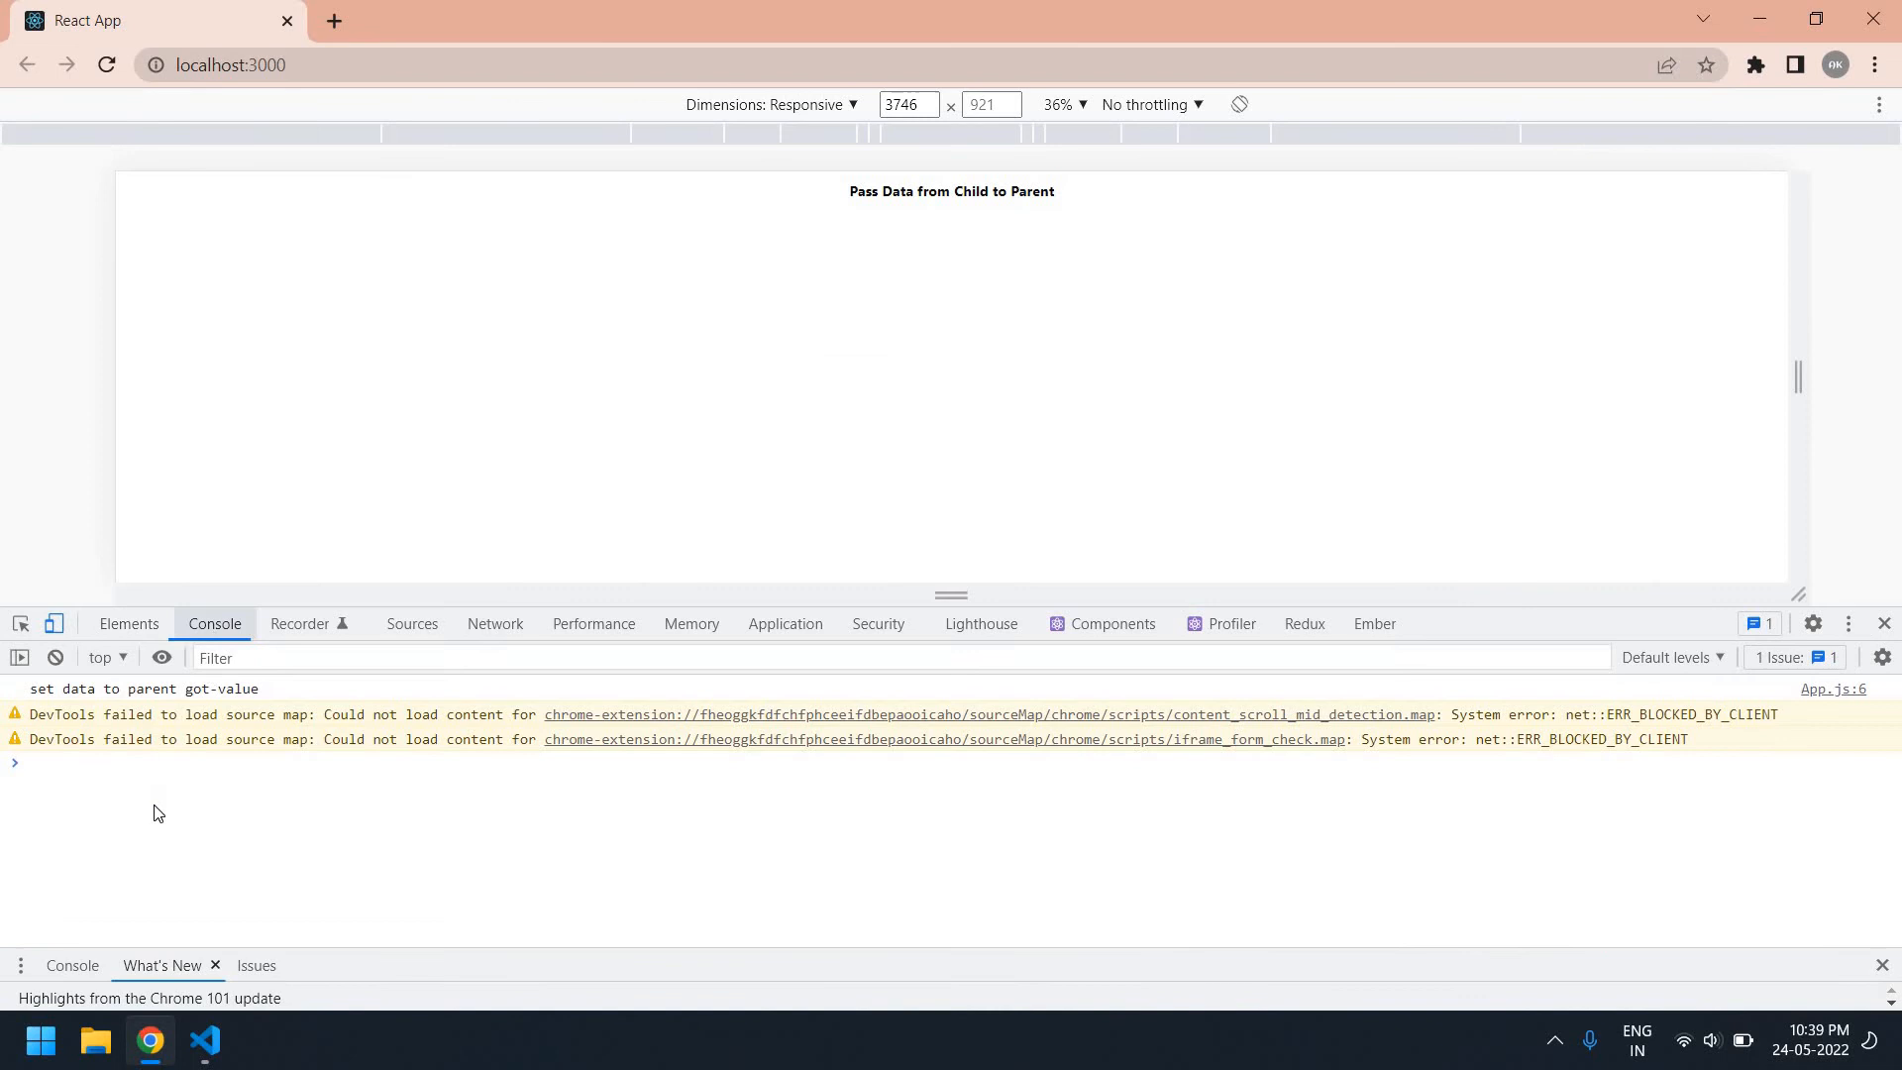
{"action": "left_click", "coordinate": [106, 64]}
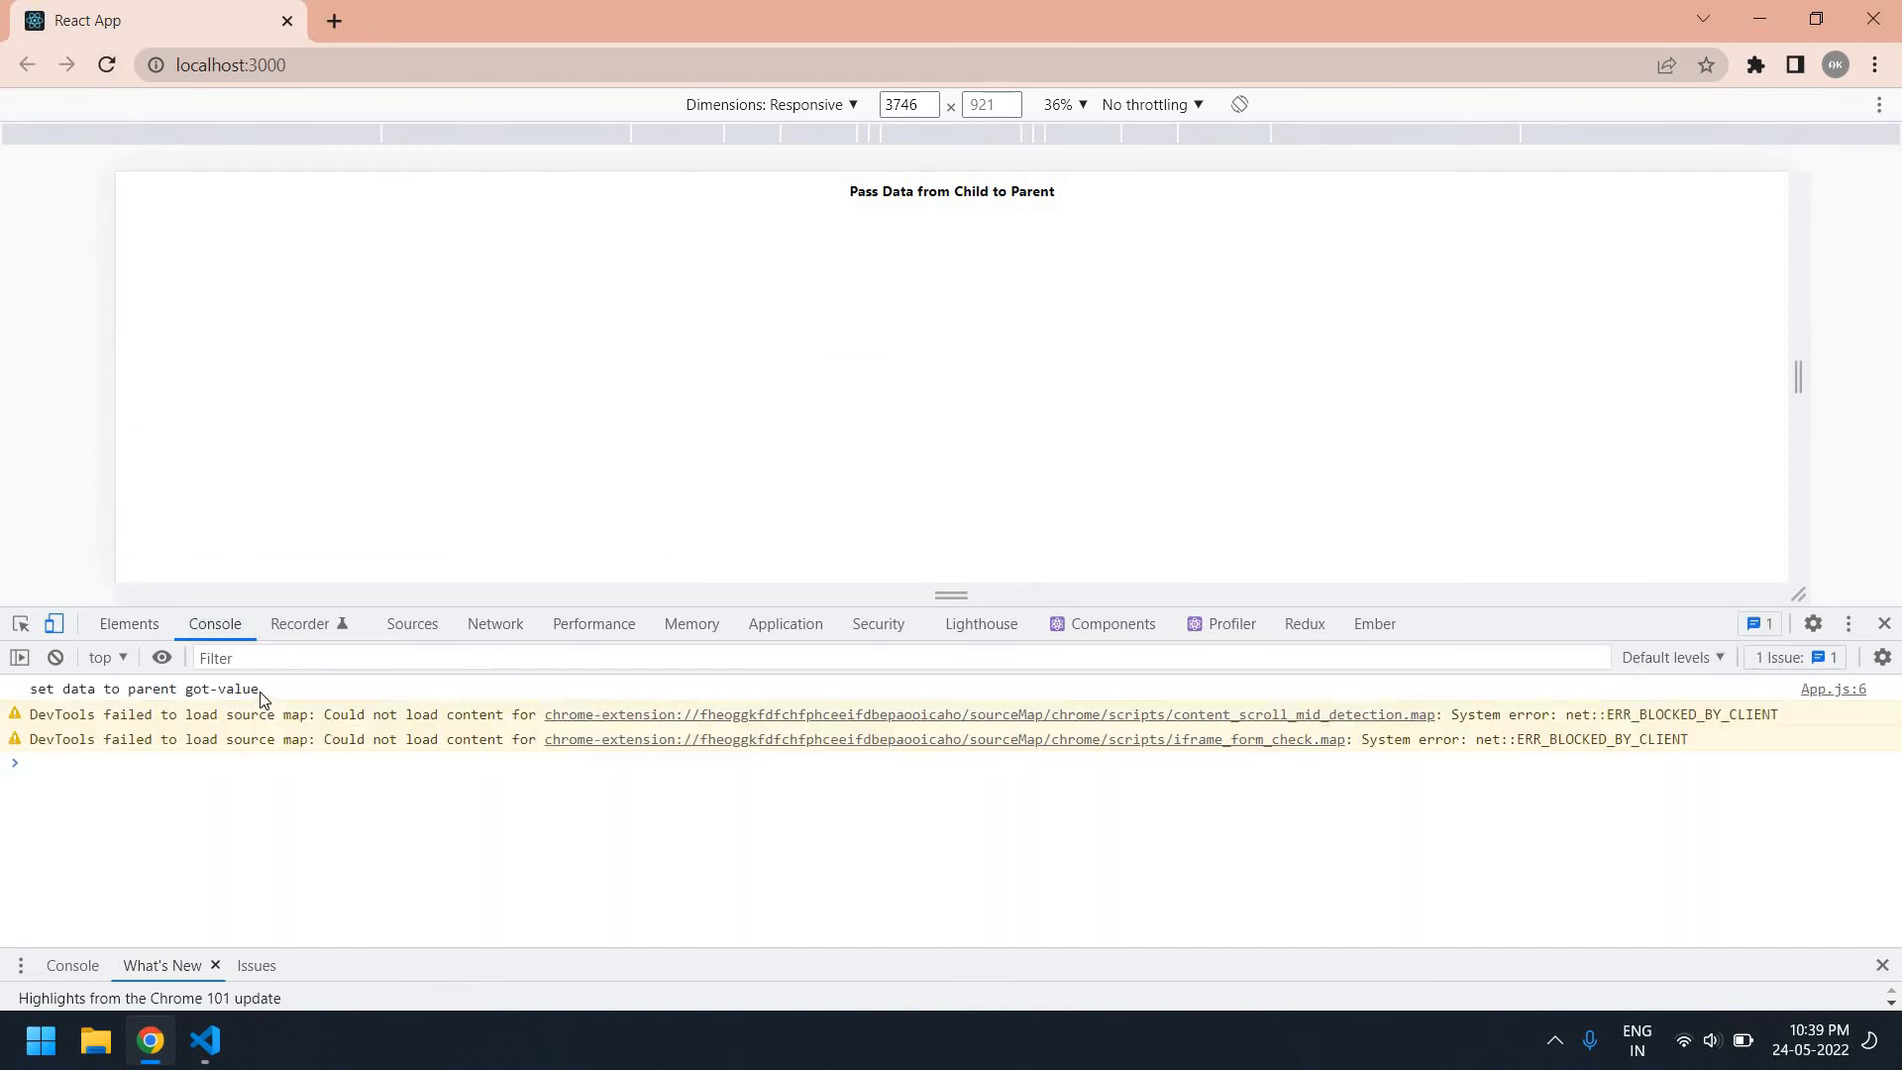
{"action": "left_click_drag", "start_coordinate": [182, 691], "coordinate": [261, 689]}
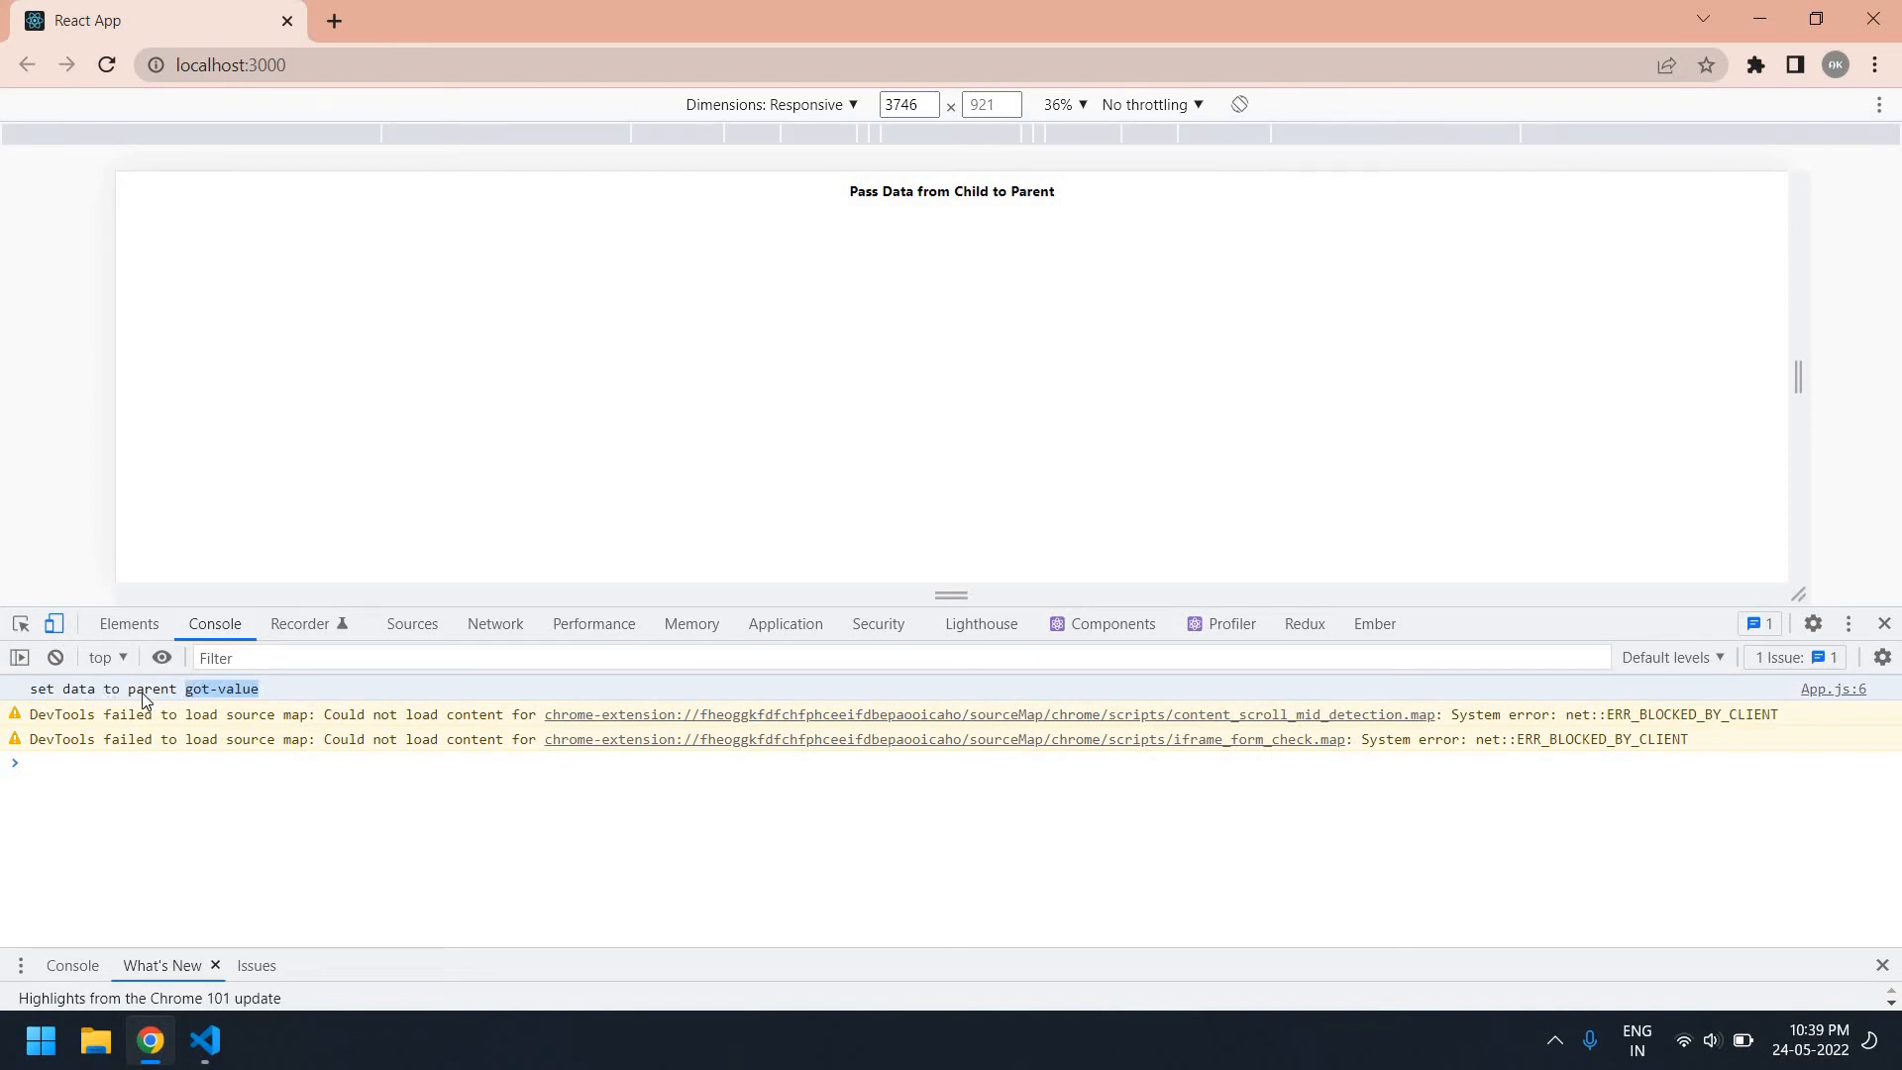
Return to App.js, review the value argument in console.log and position at the top of App
{"action": "key", "text": "alt+Tab"}
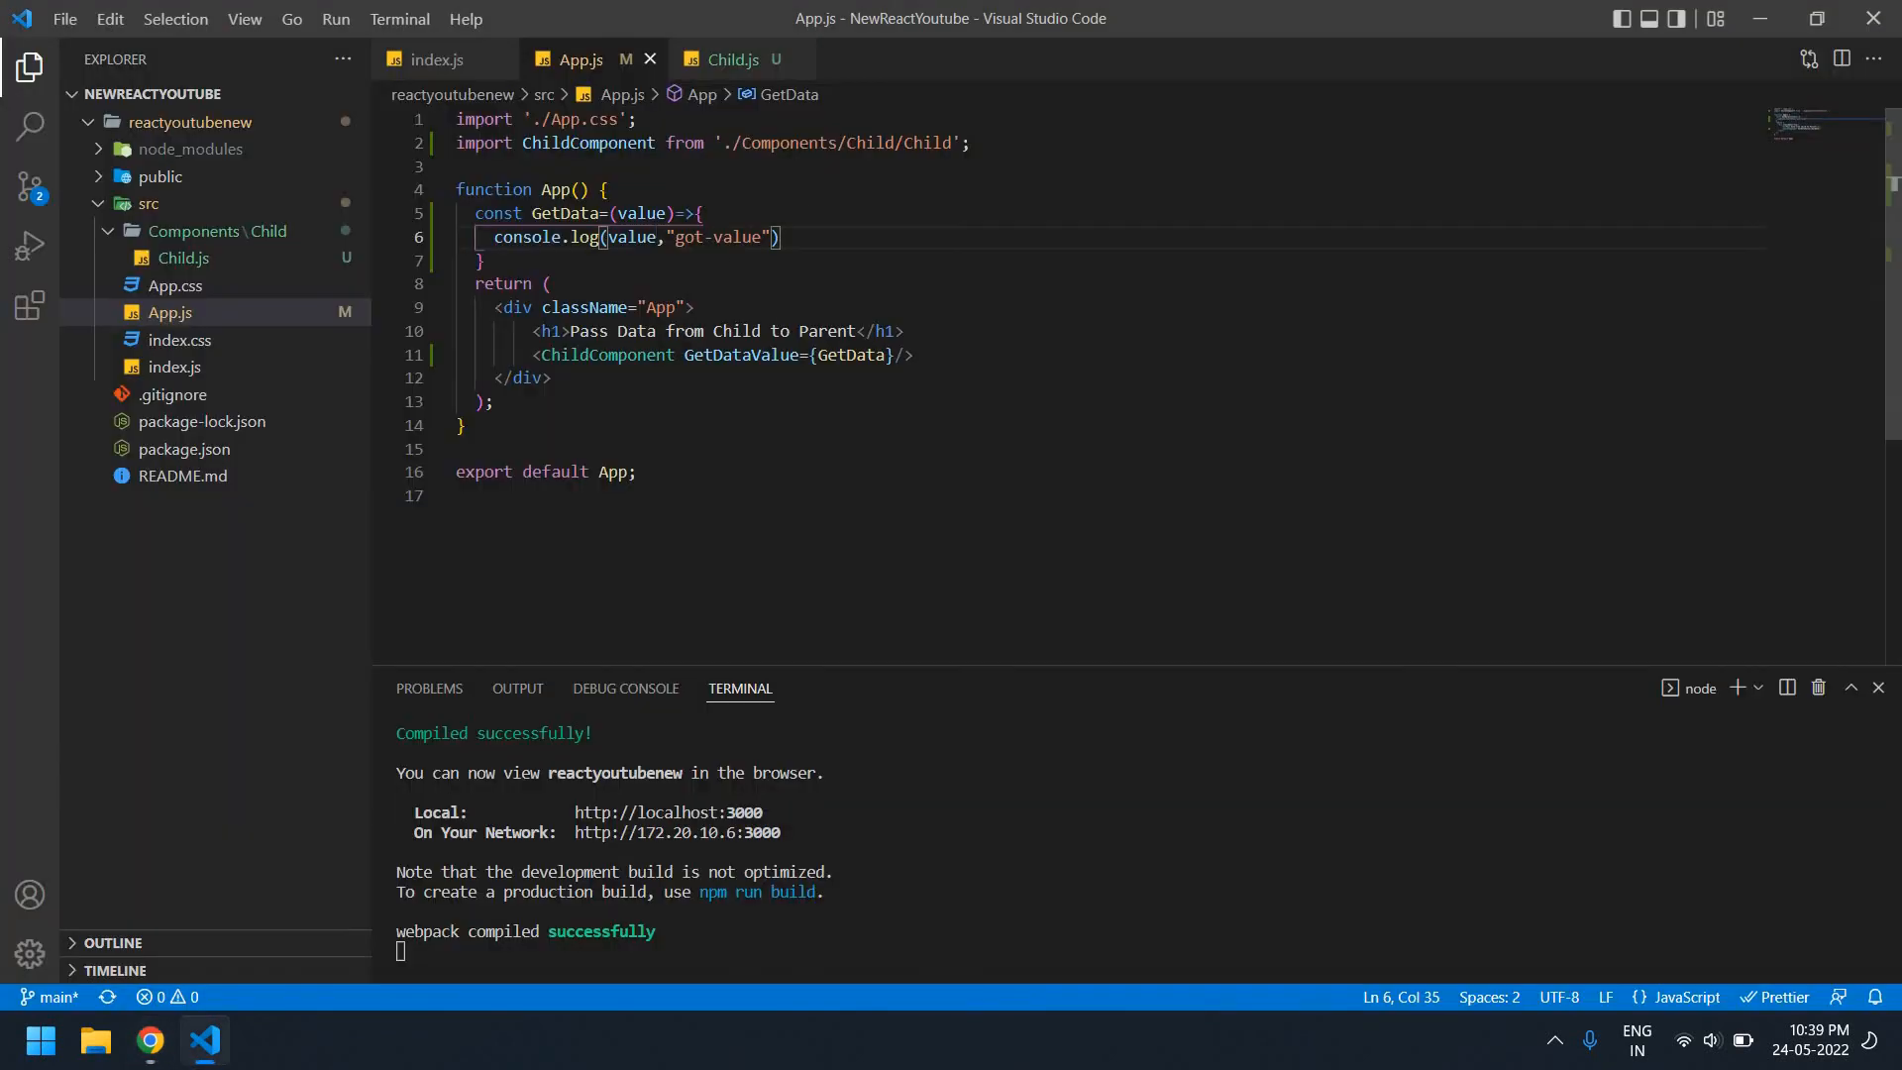
{"action": "double_click", "coordinate": [641, 237]}
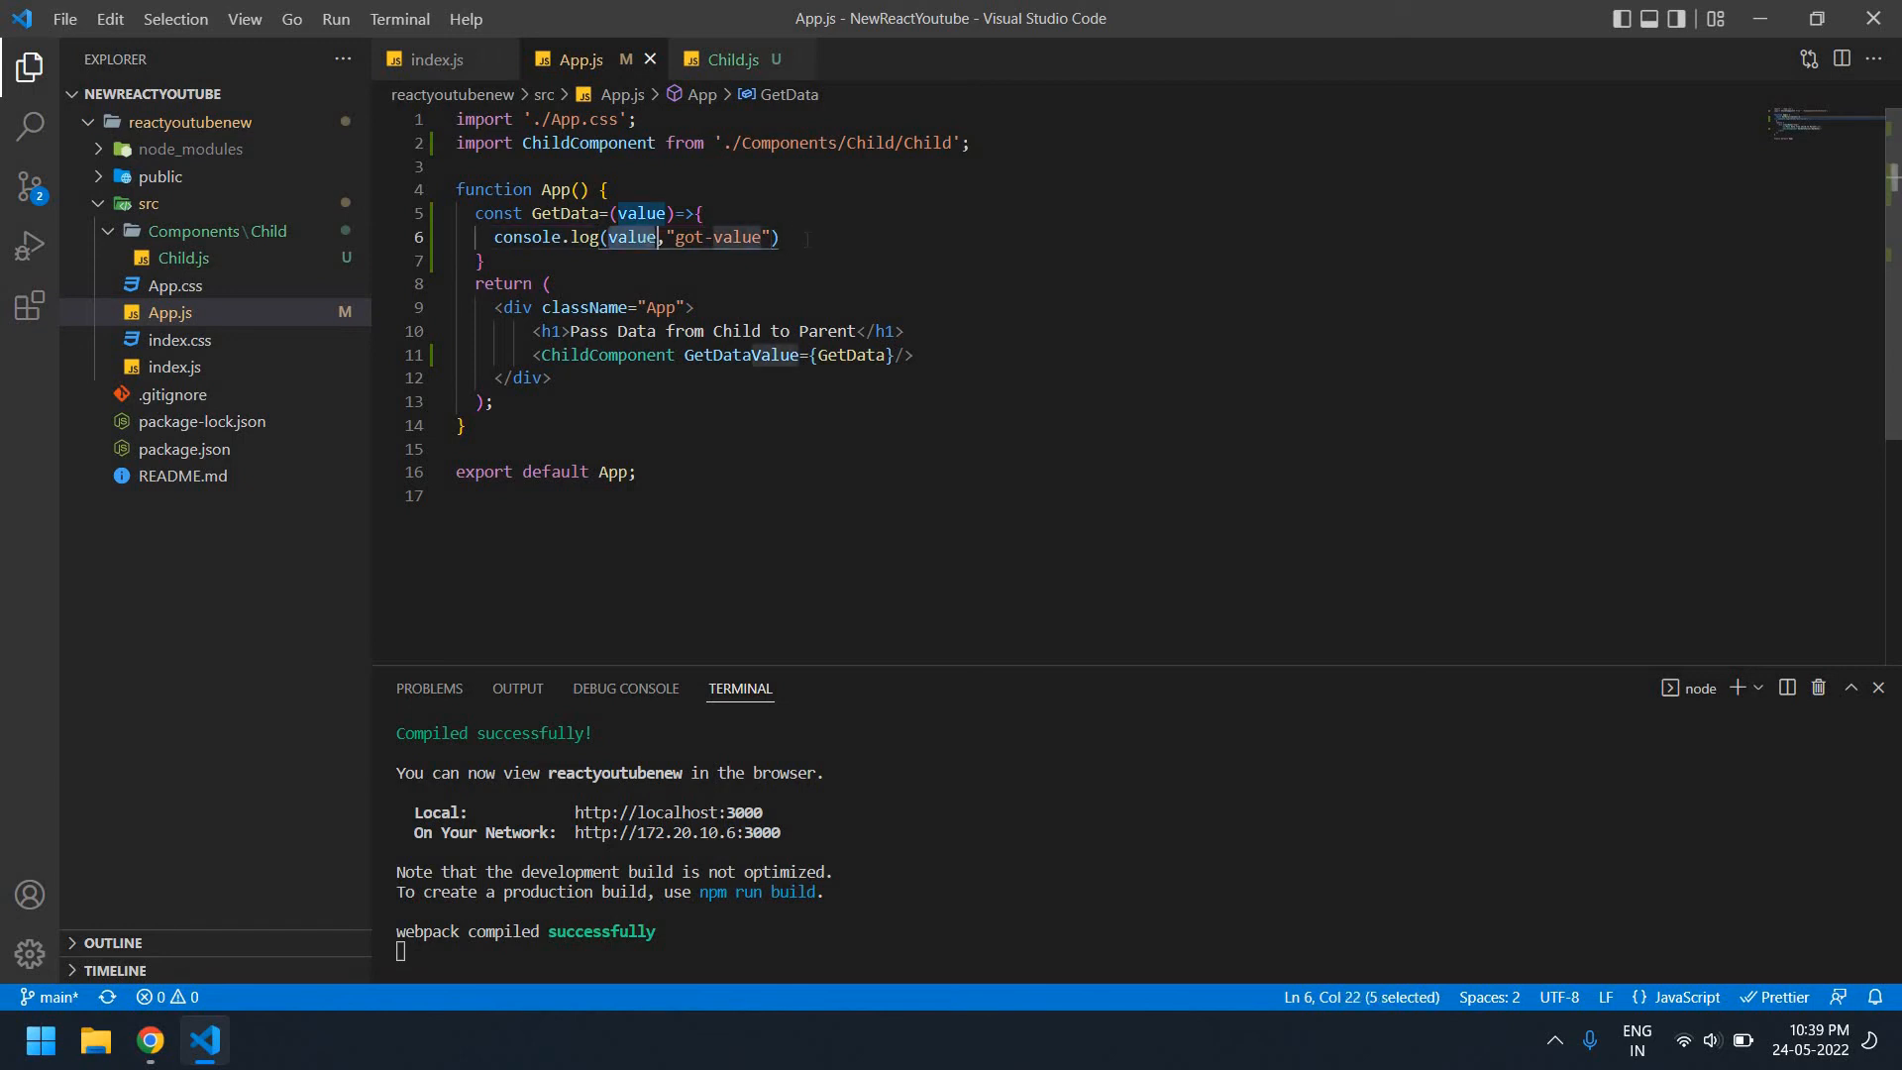
{"action": "left_click", "coordinate": [807, 237]}
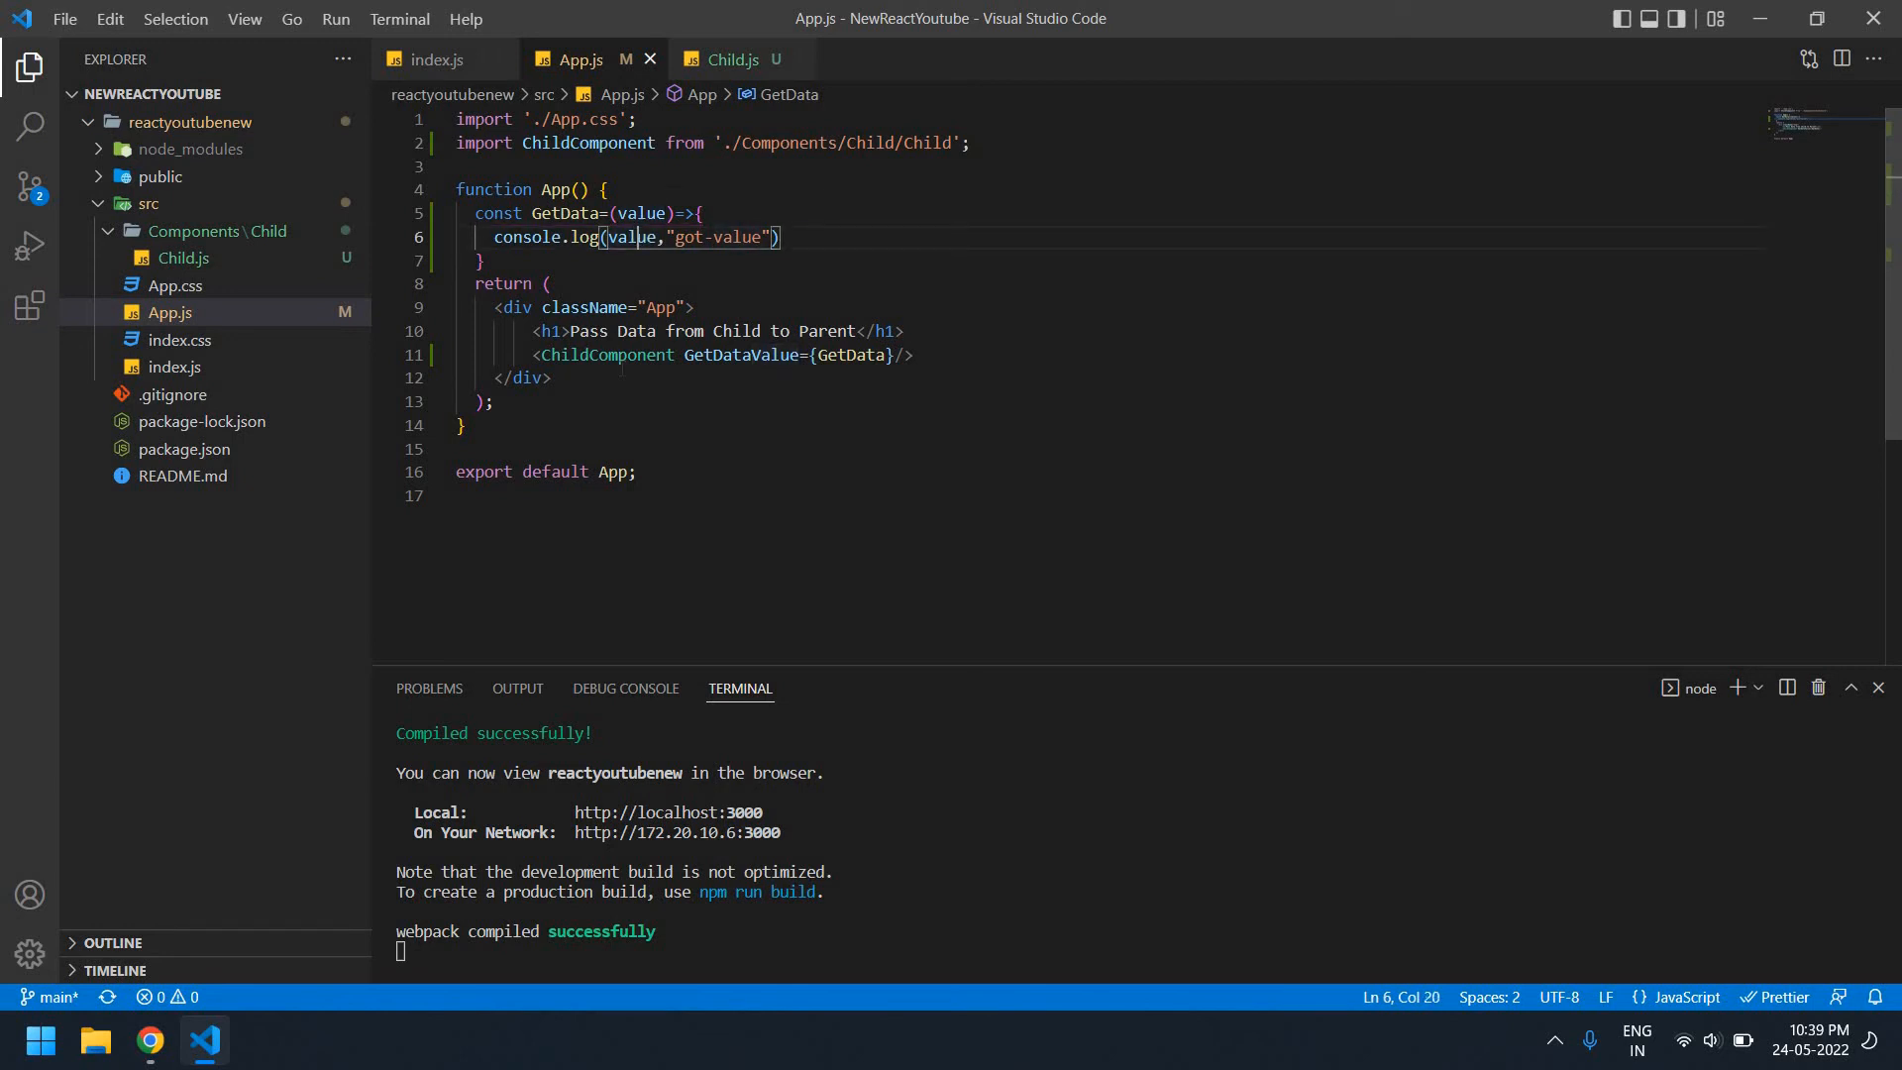
{"action": "double_click", "coordinate": [630, 238]}
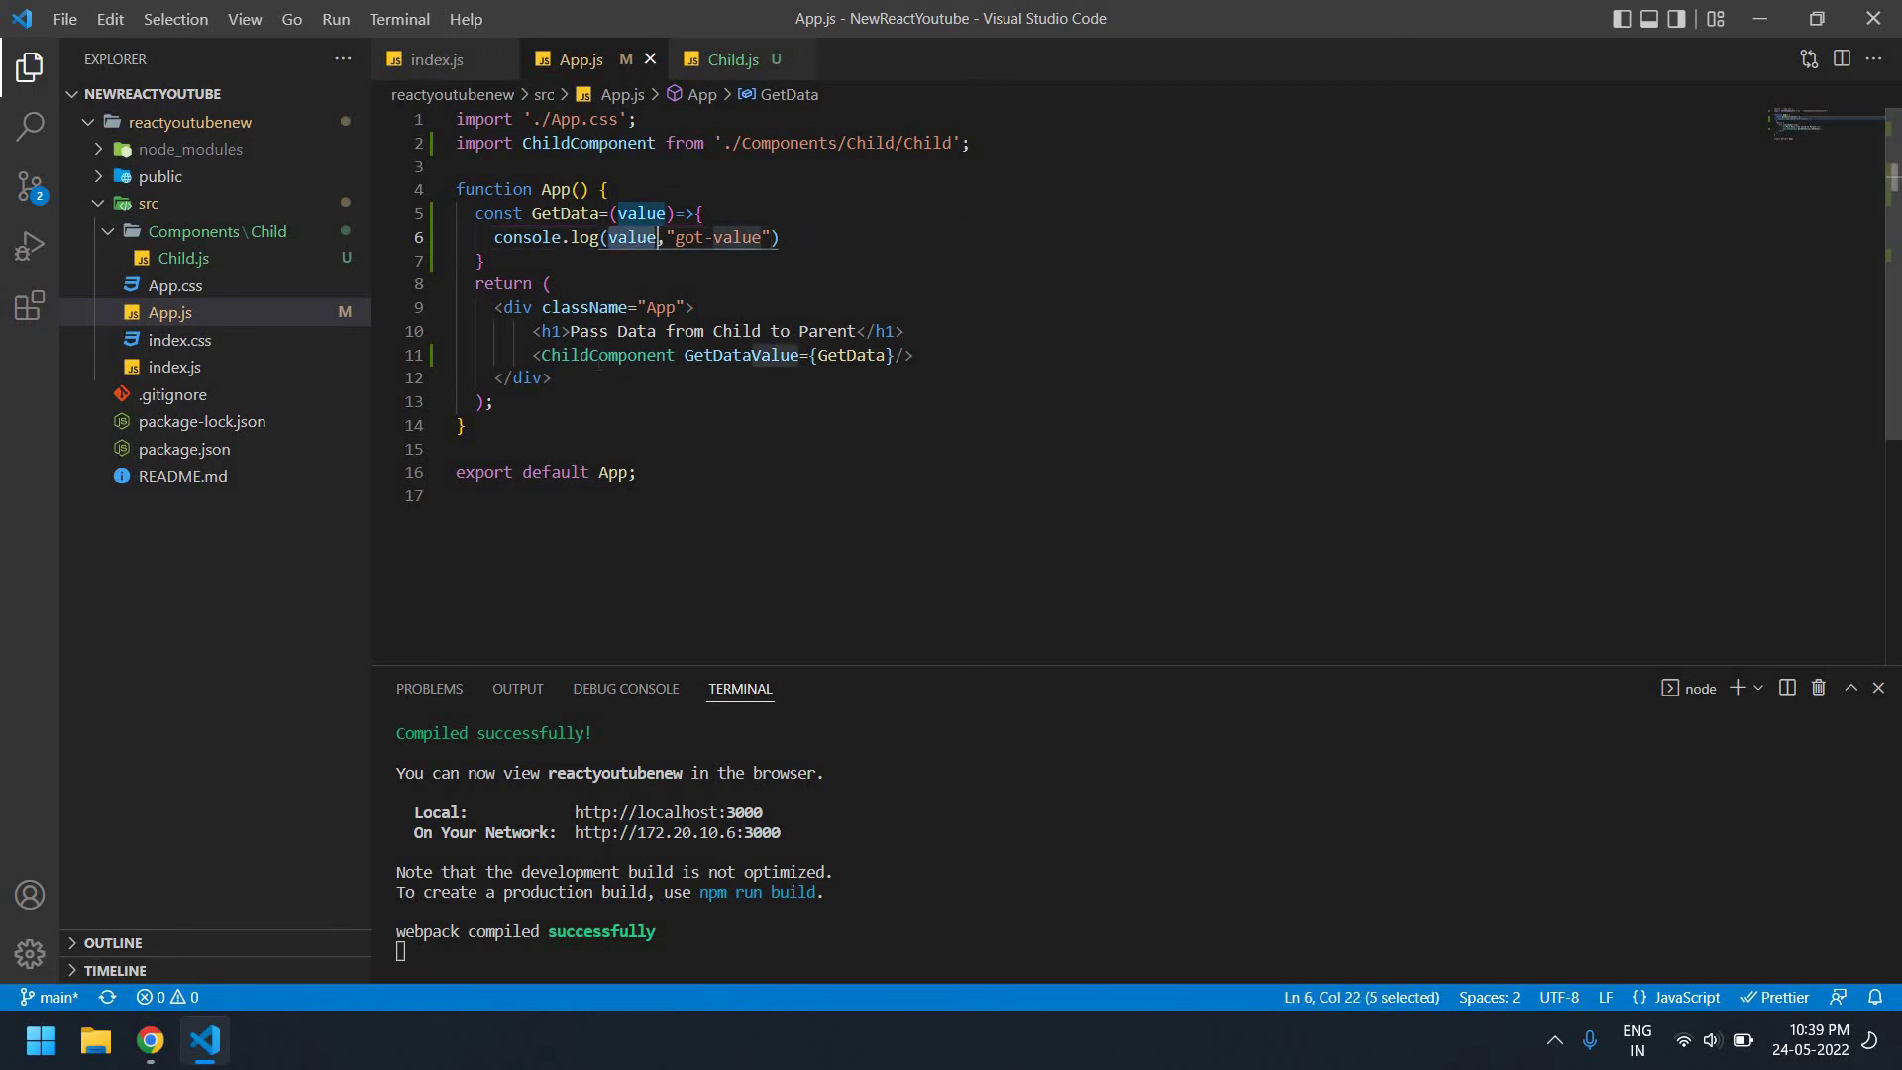
{"action": "left_click", "coordinate": [628, 182]}
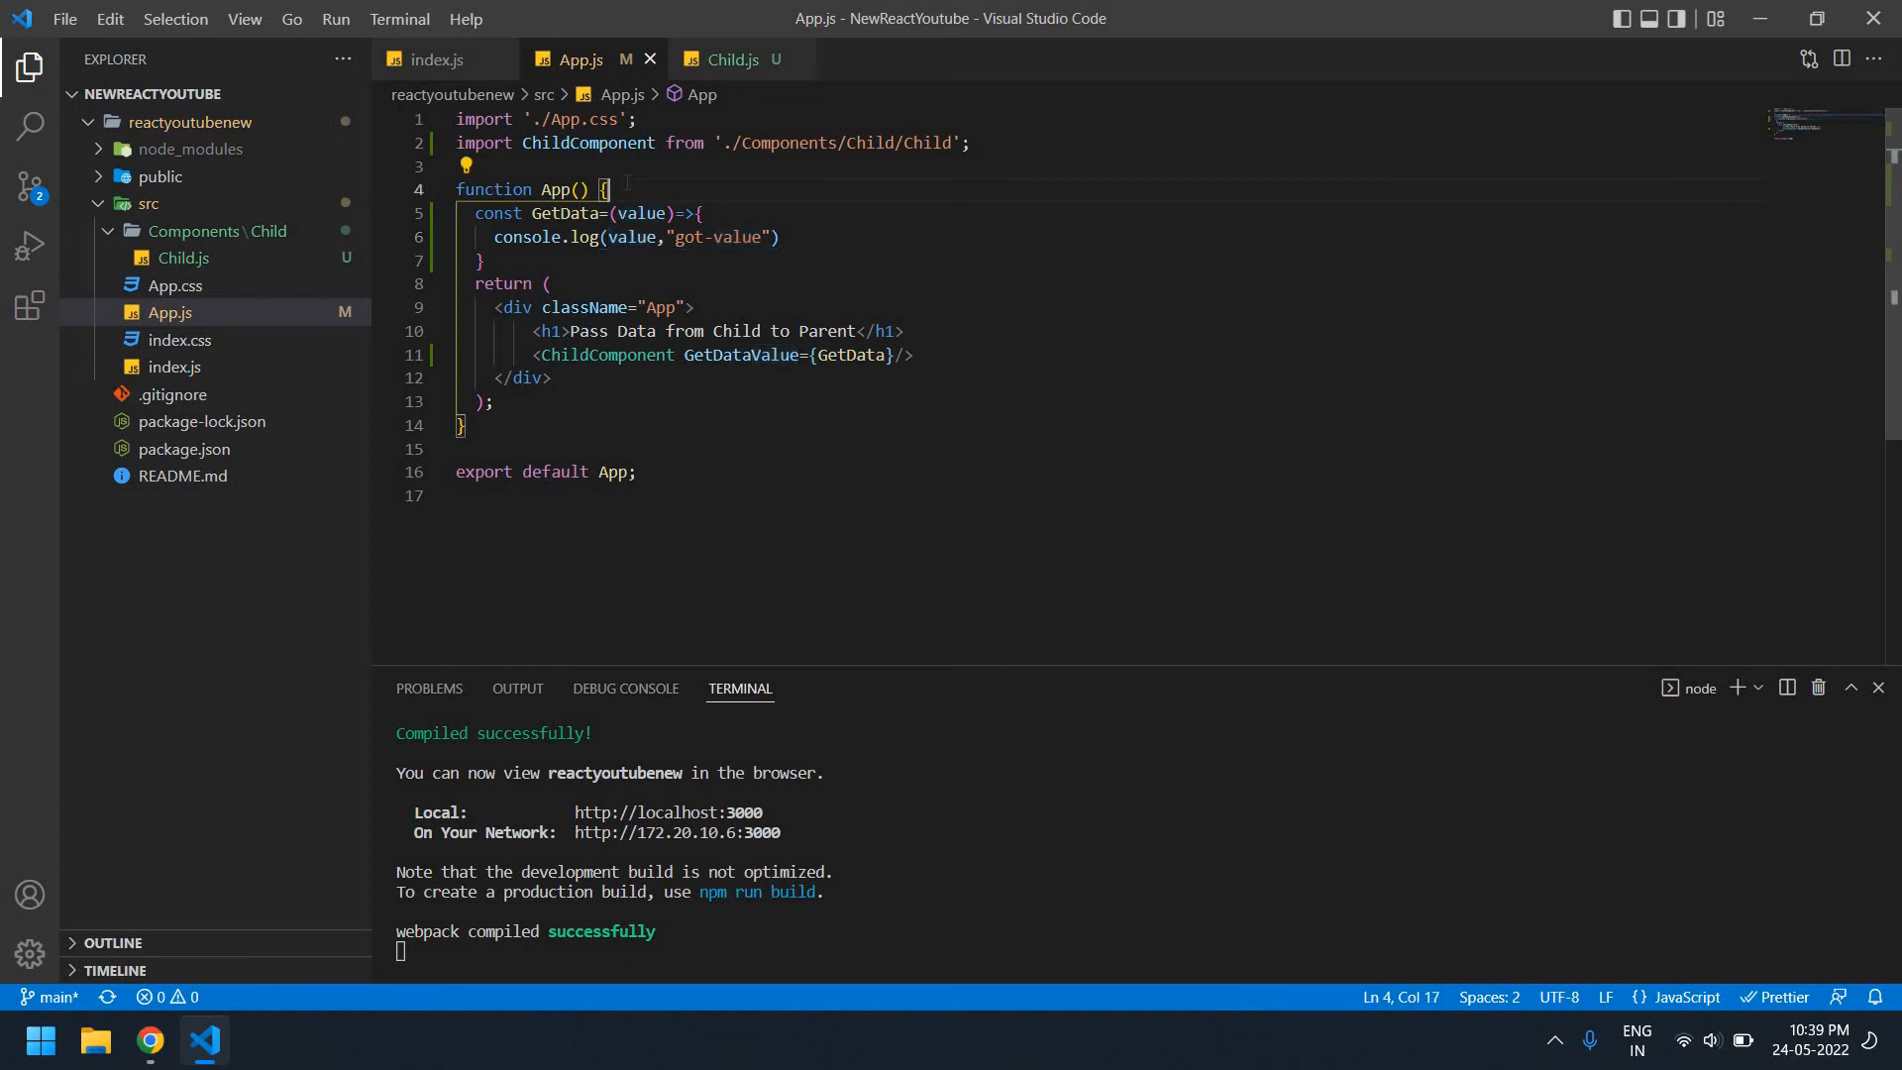
Declare const [data,setData]=useState("No data") in App, accepting the useState auto-import
{"action": "key", "text": "Return"}
{"action": "type", "text": "const"}
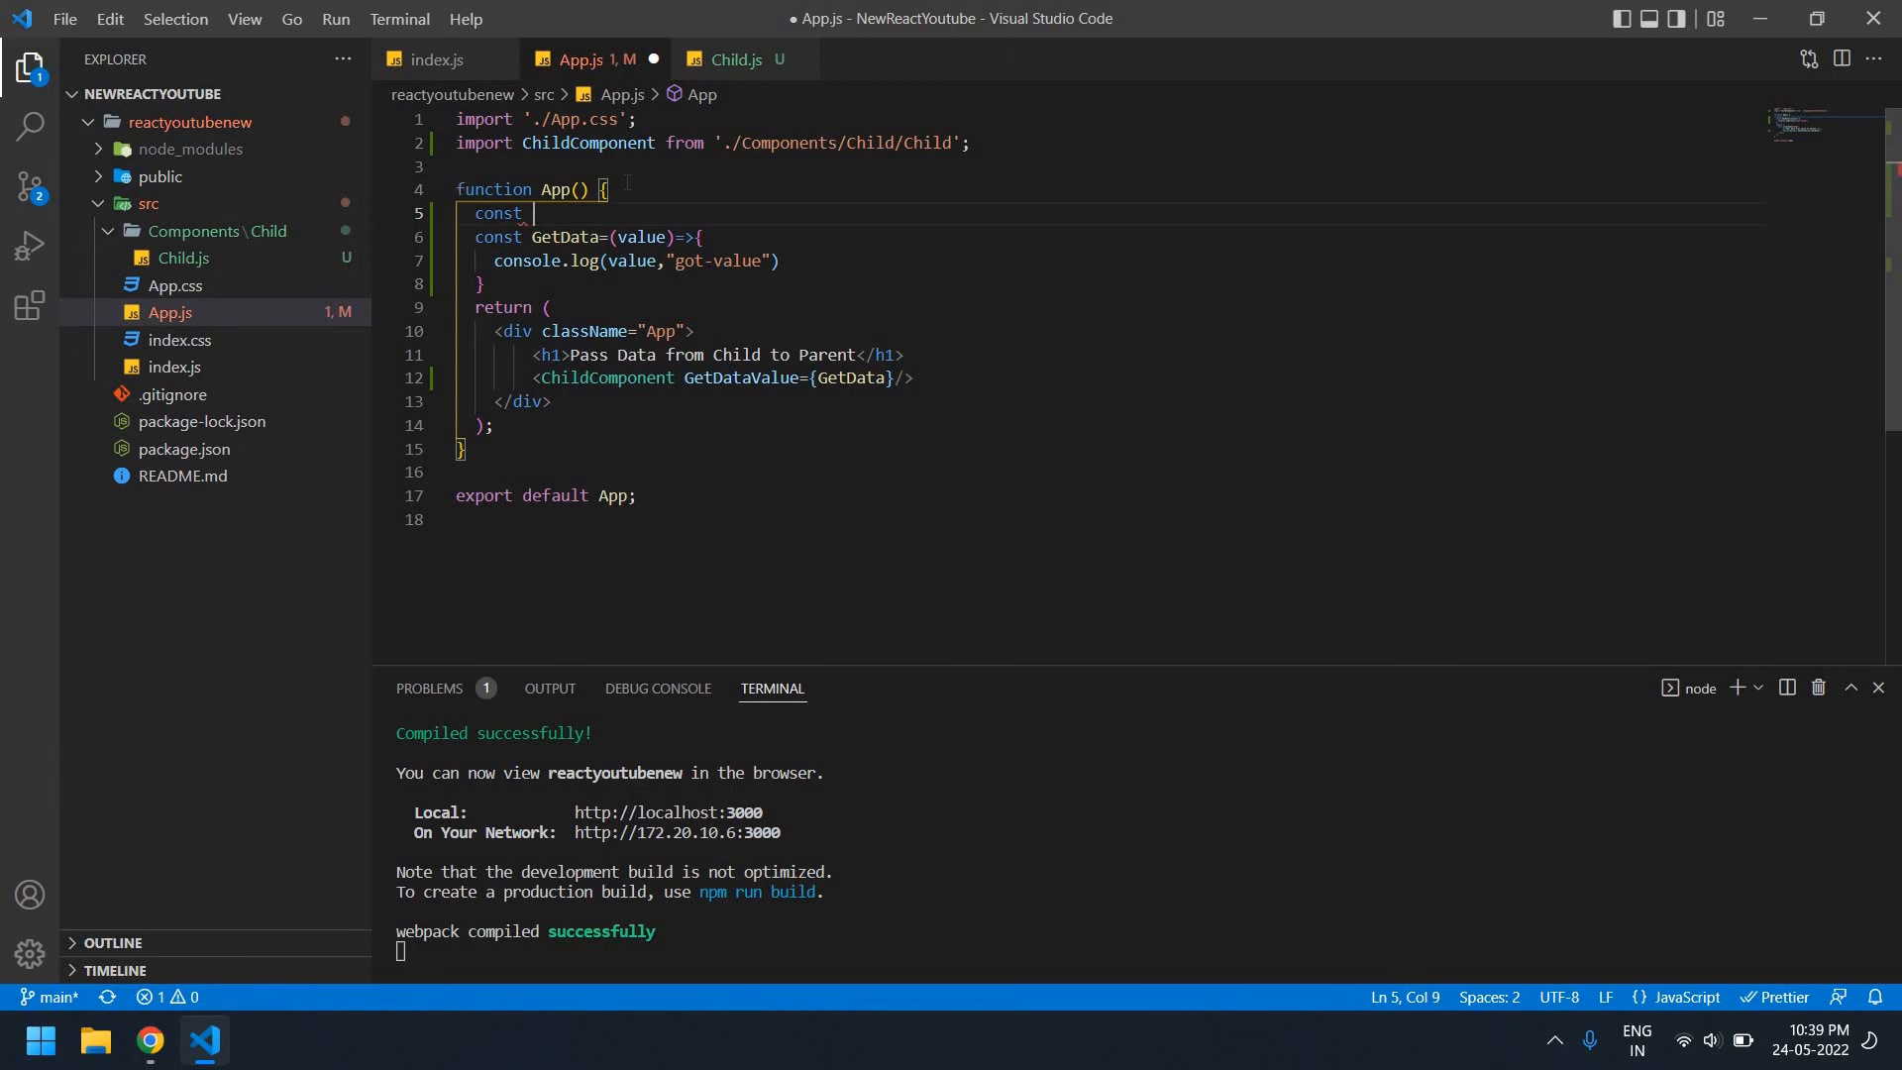
{"action": "type", "text": " [data"}
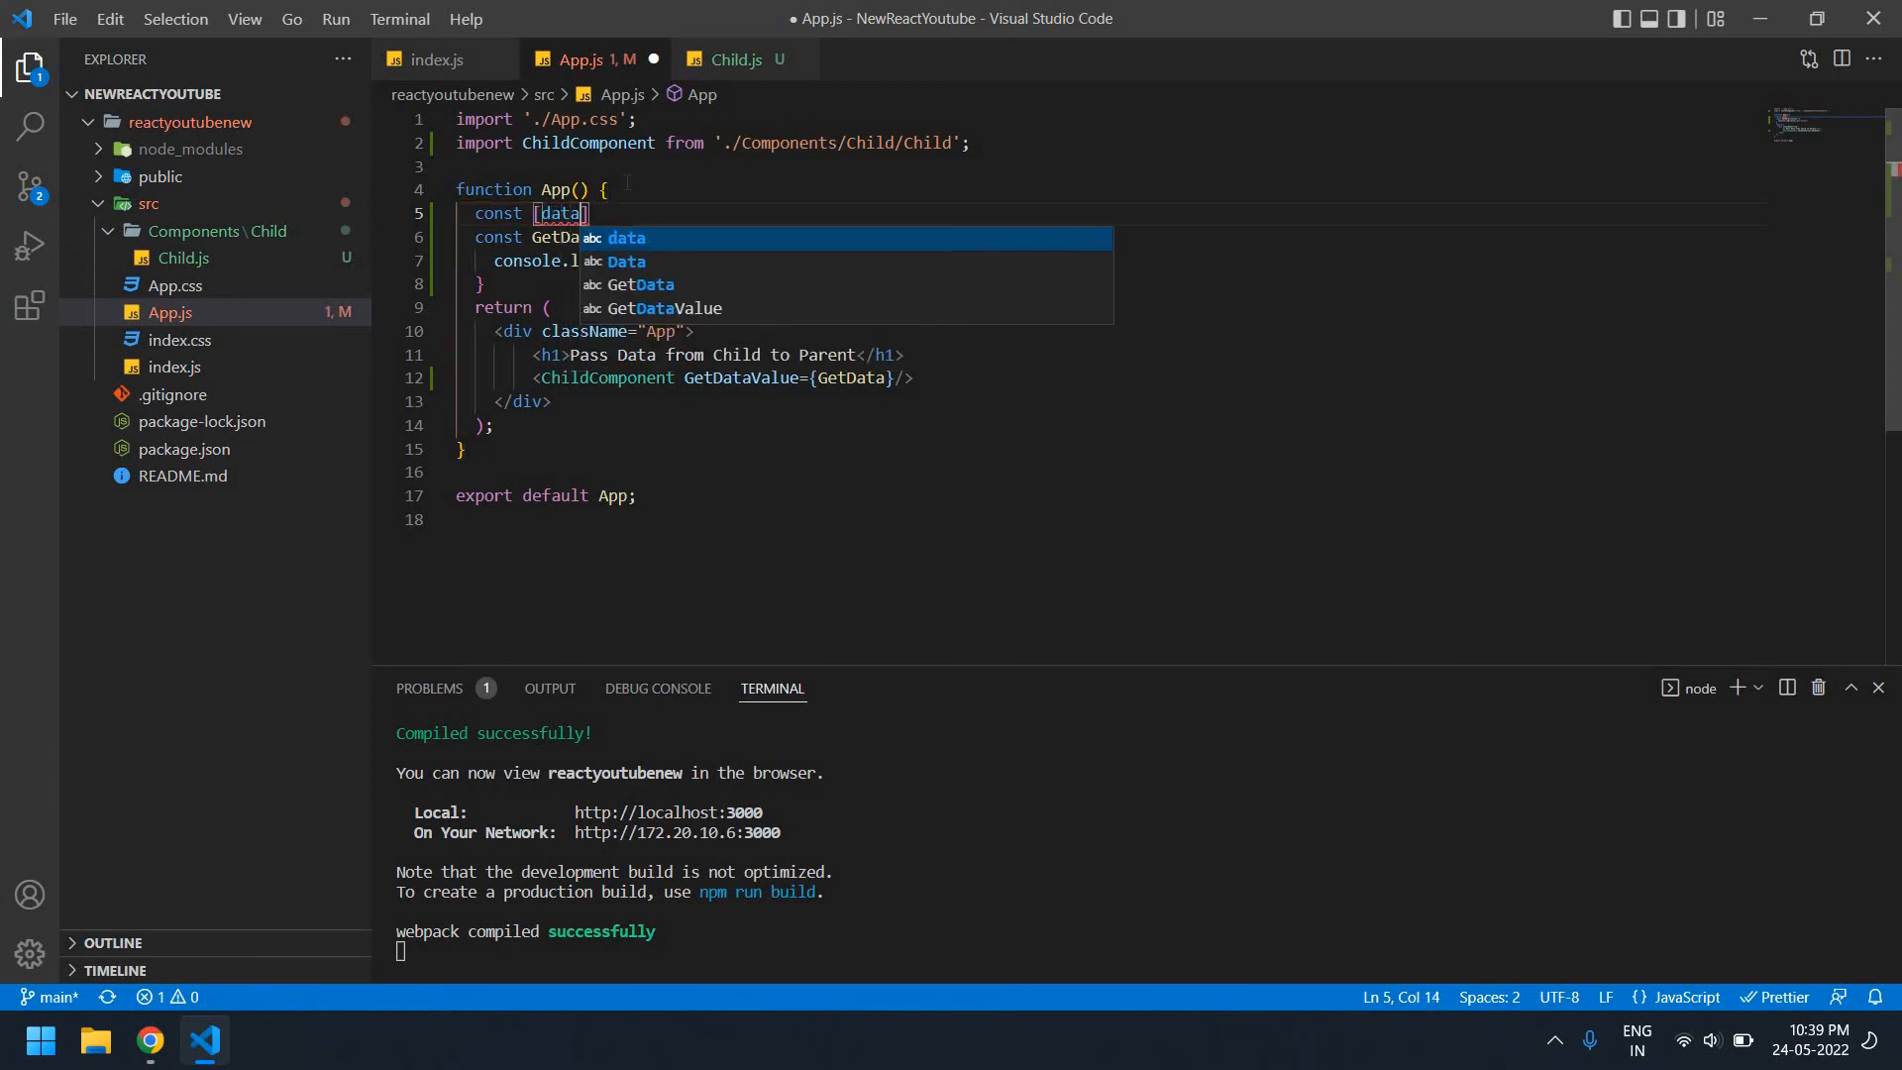
{"action": "type", "text": ",setData]"}
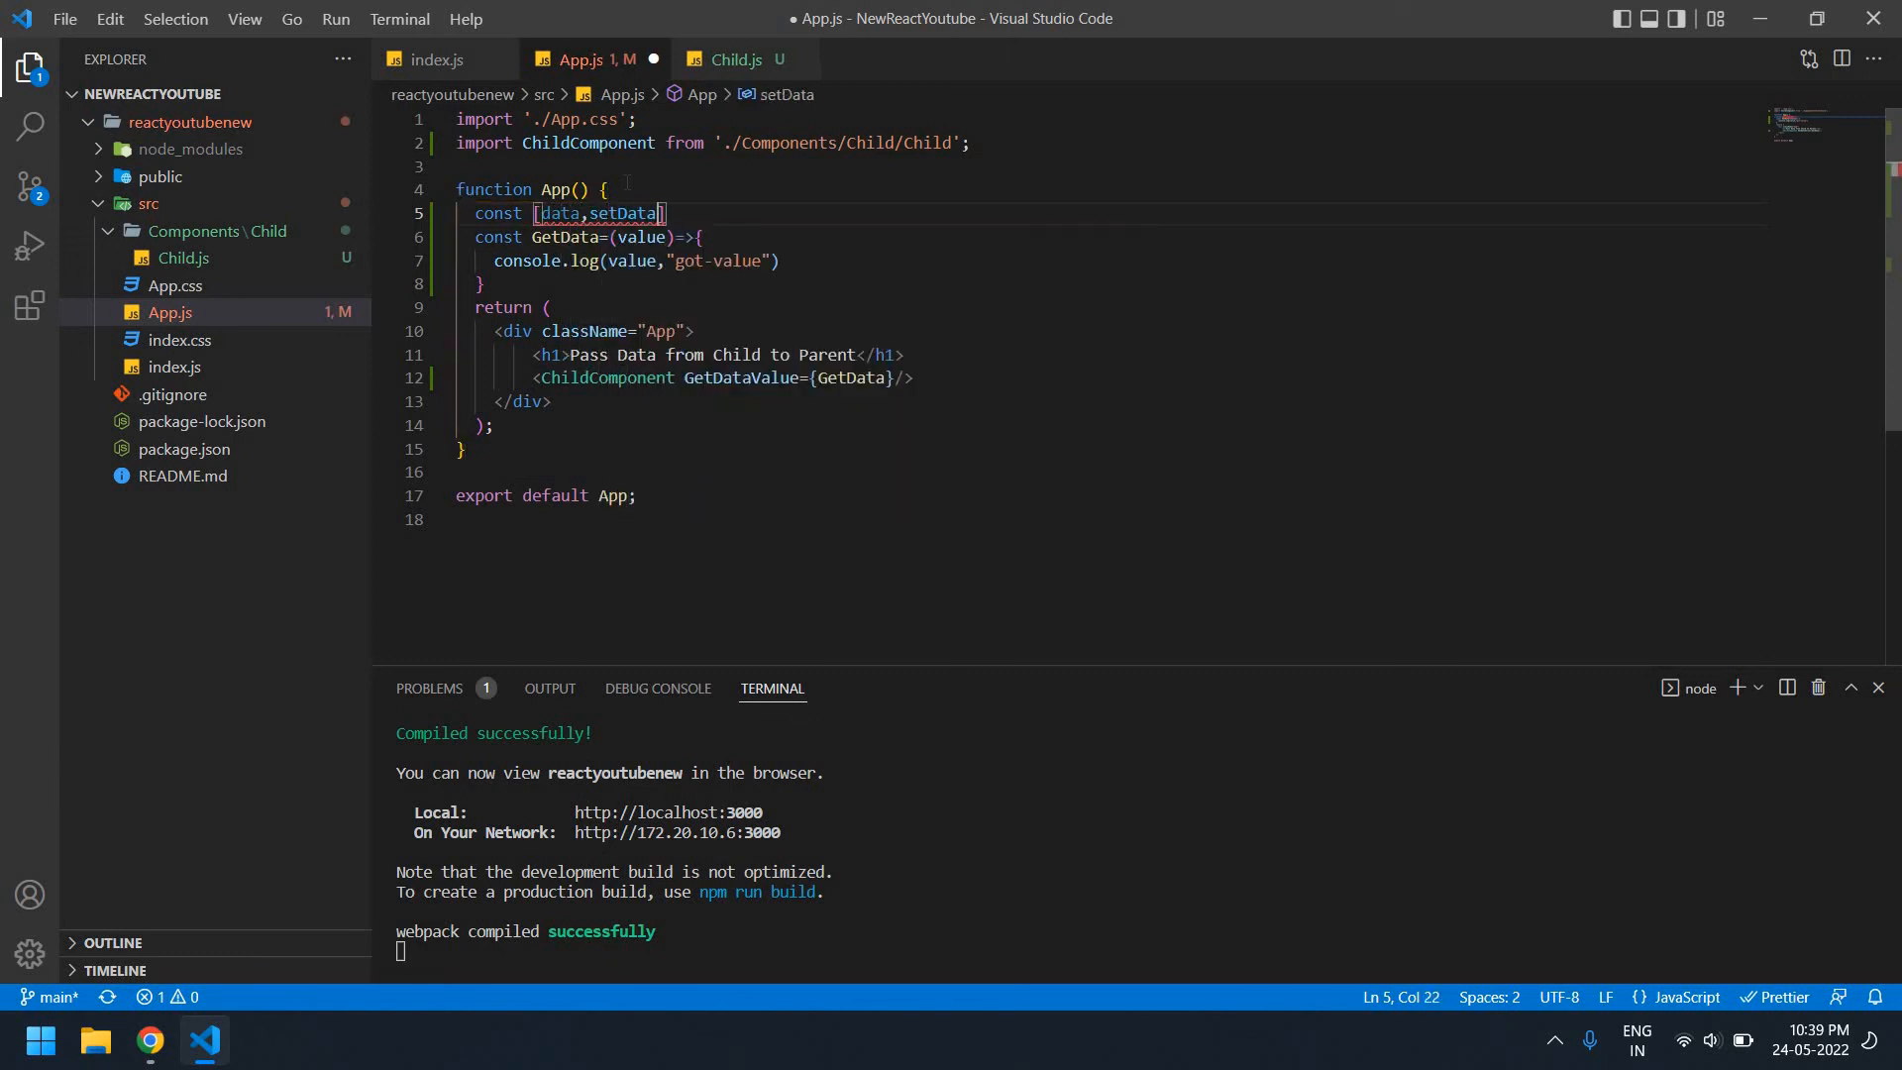
{"action": "type", "text": "=use"}
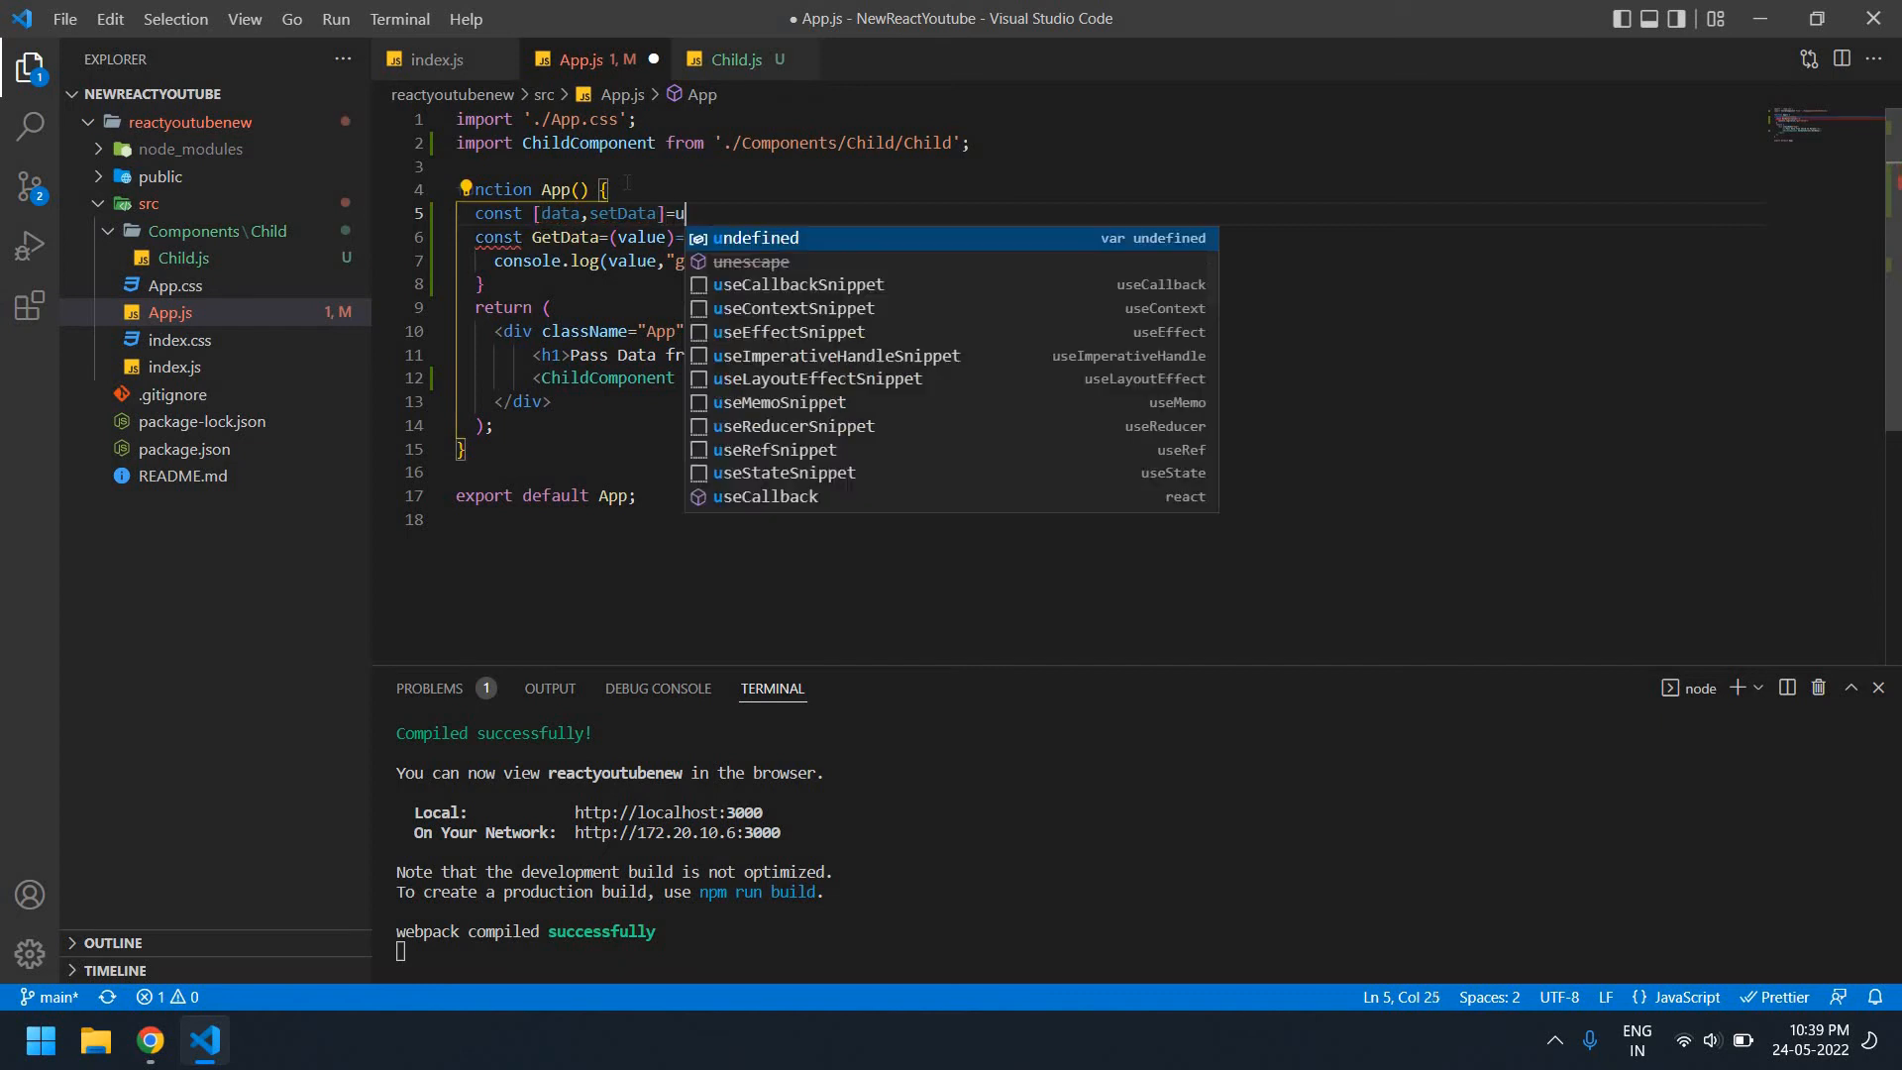
{"action": "type", "text": "Sta"}
{"action": "key", "text": "Down"}
{"action": "key", "text": "Return"}
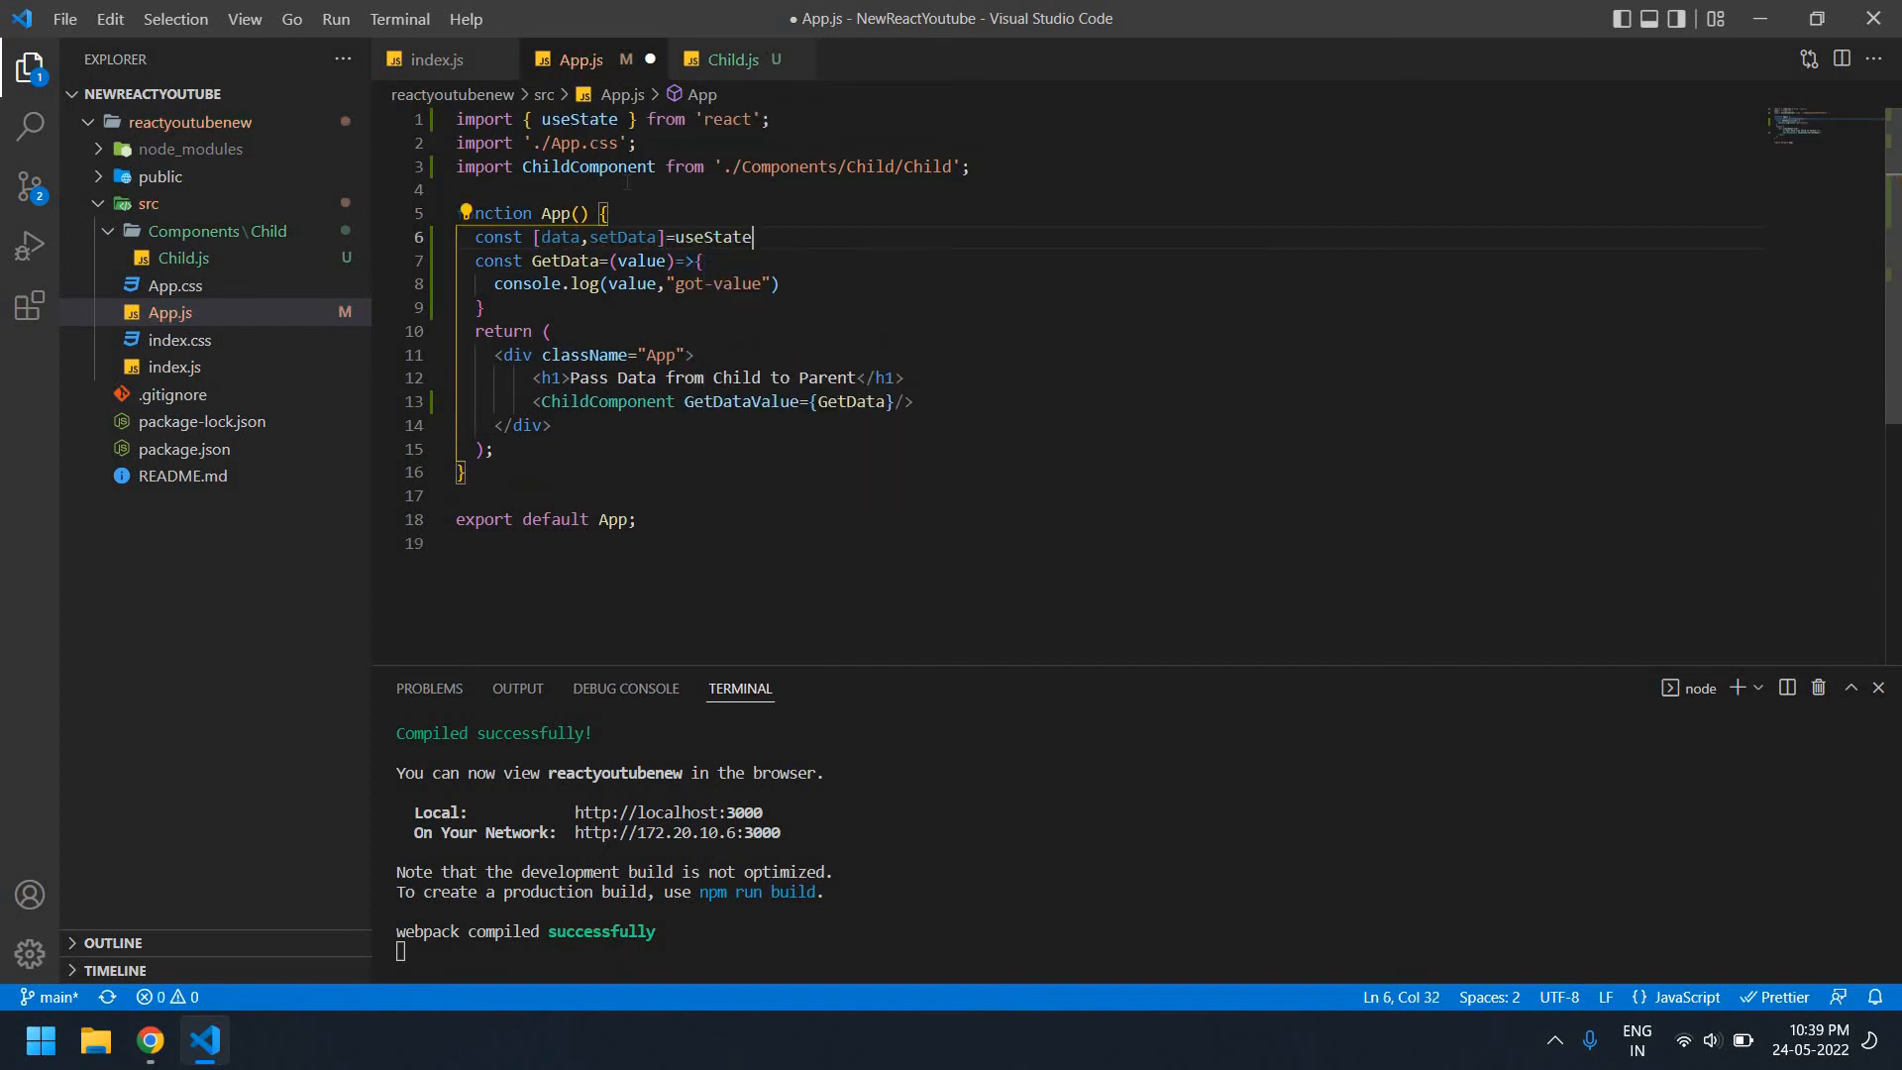
{"action": "type", "text": "\""}
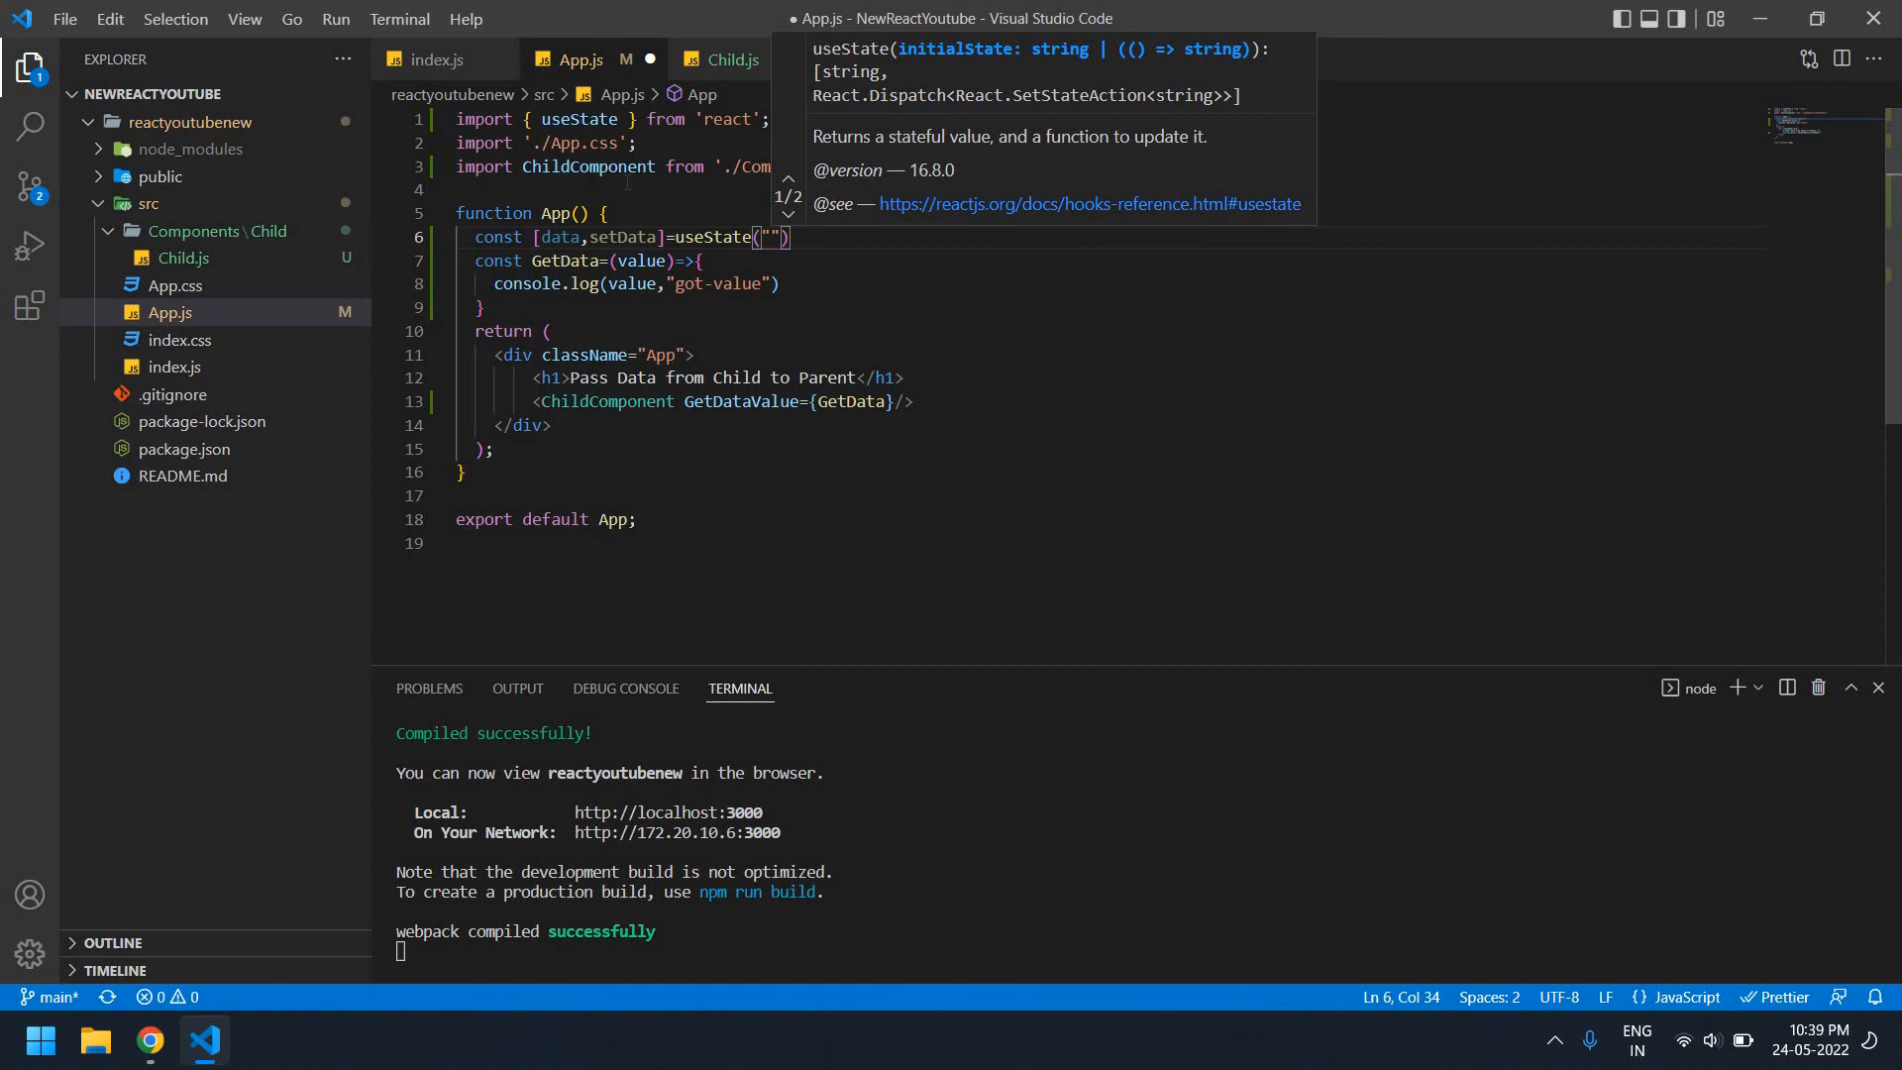
{"action": "type", "text": "No da"}
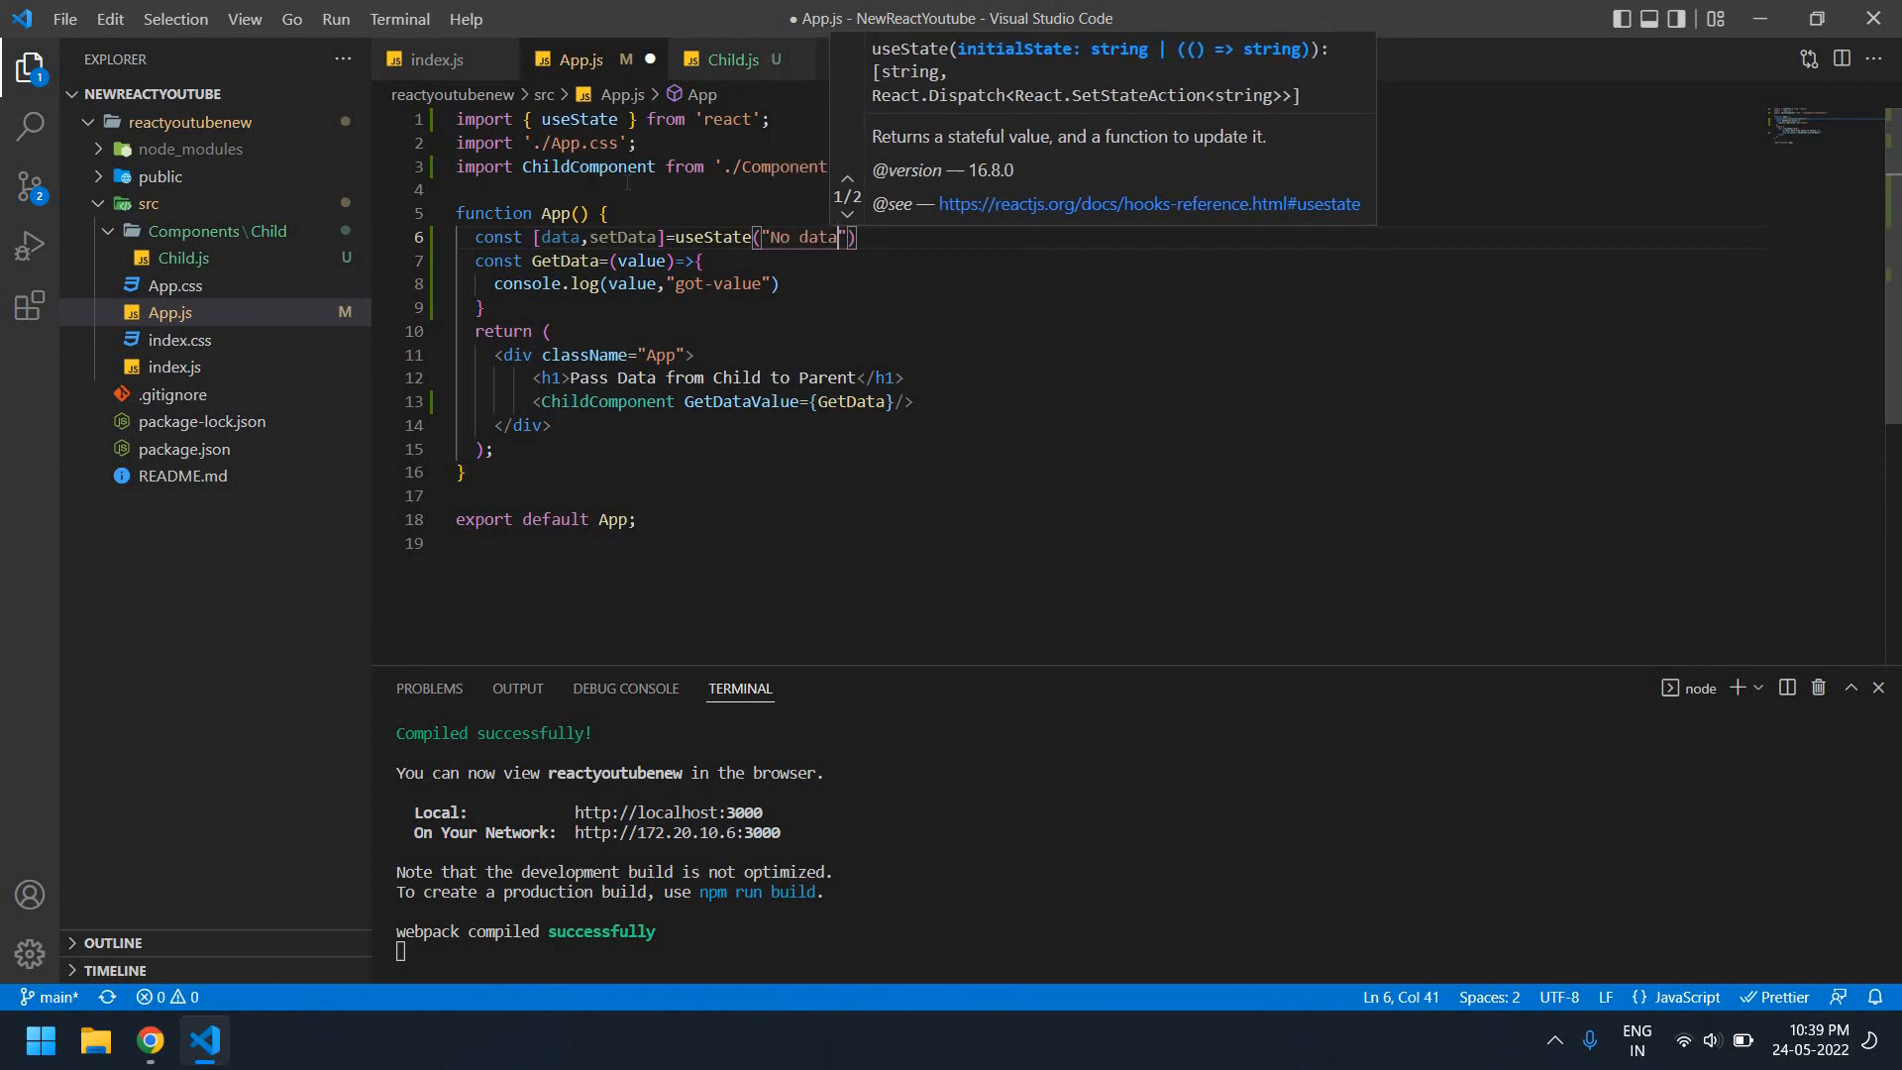
{"action": "type", "text": "ta"}
{"action": "double_click", "coordinate": [624, 237]}
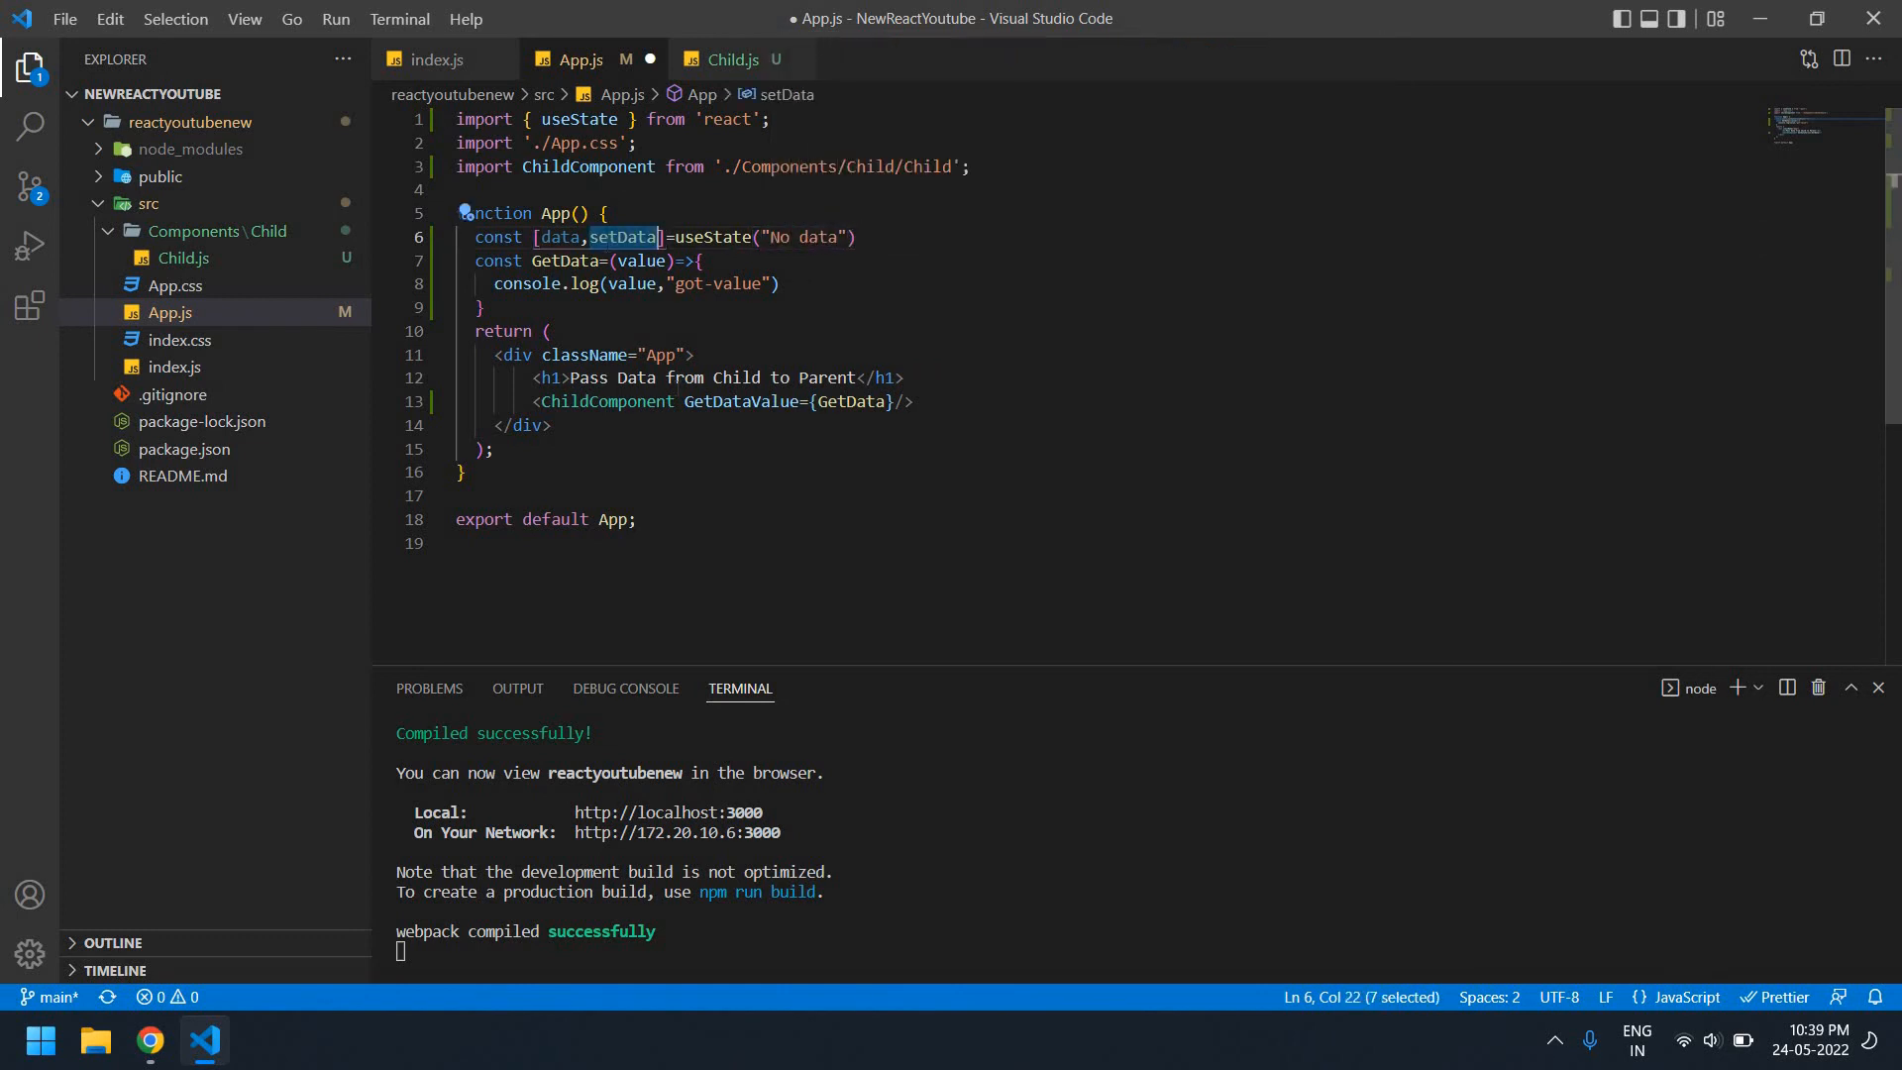
Call setData(value) inside GetData after the console.log line
{"action": "left_click", "coordinate": [797, 283]}
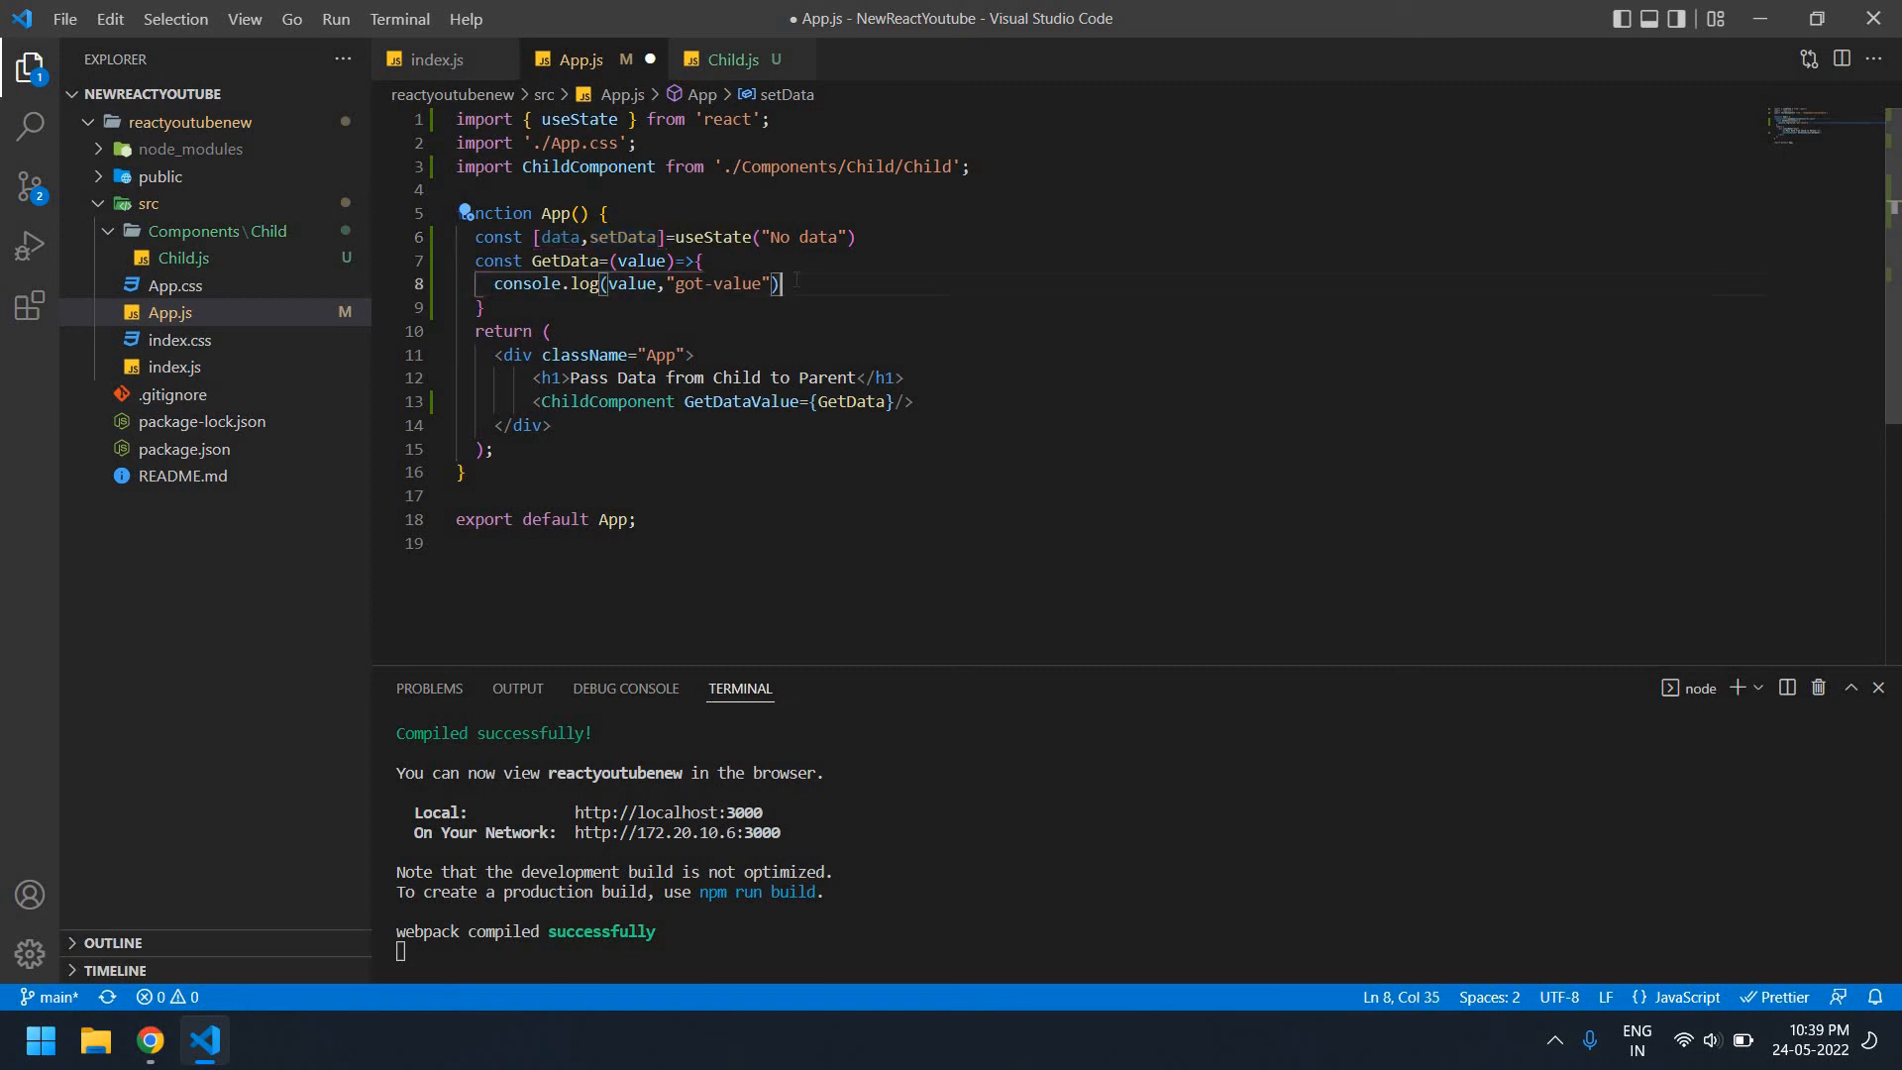
{"action": "key", "text": "Return"}
{"action": "type", "text": "setData("}
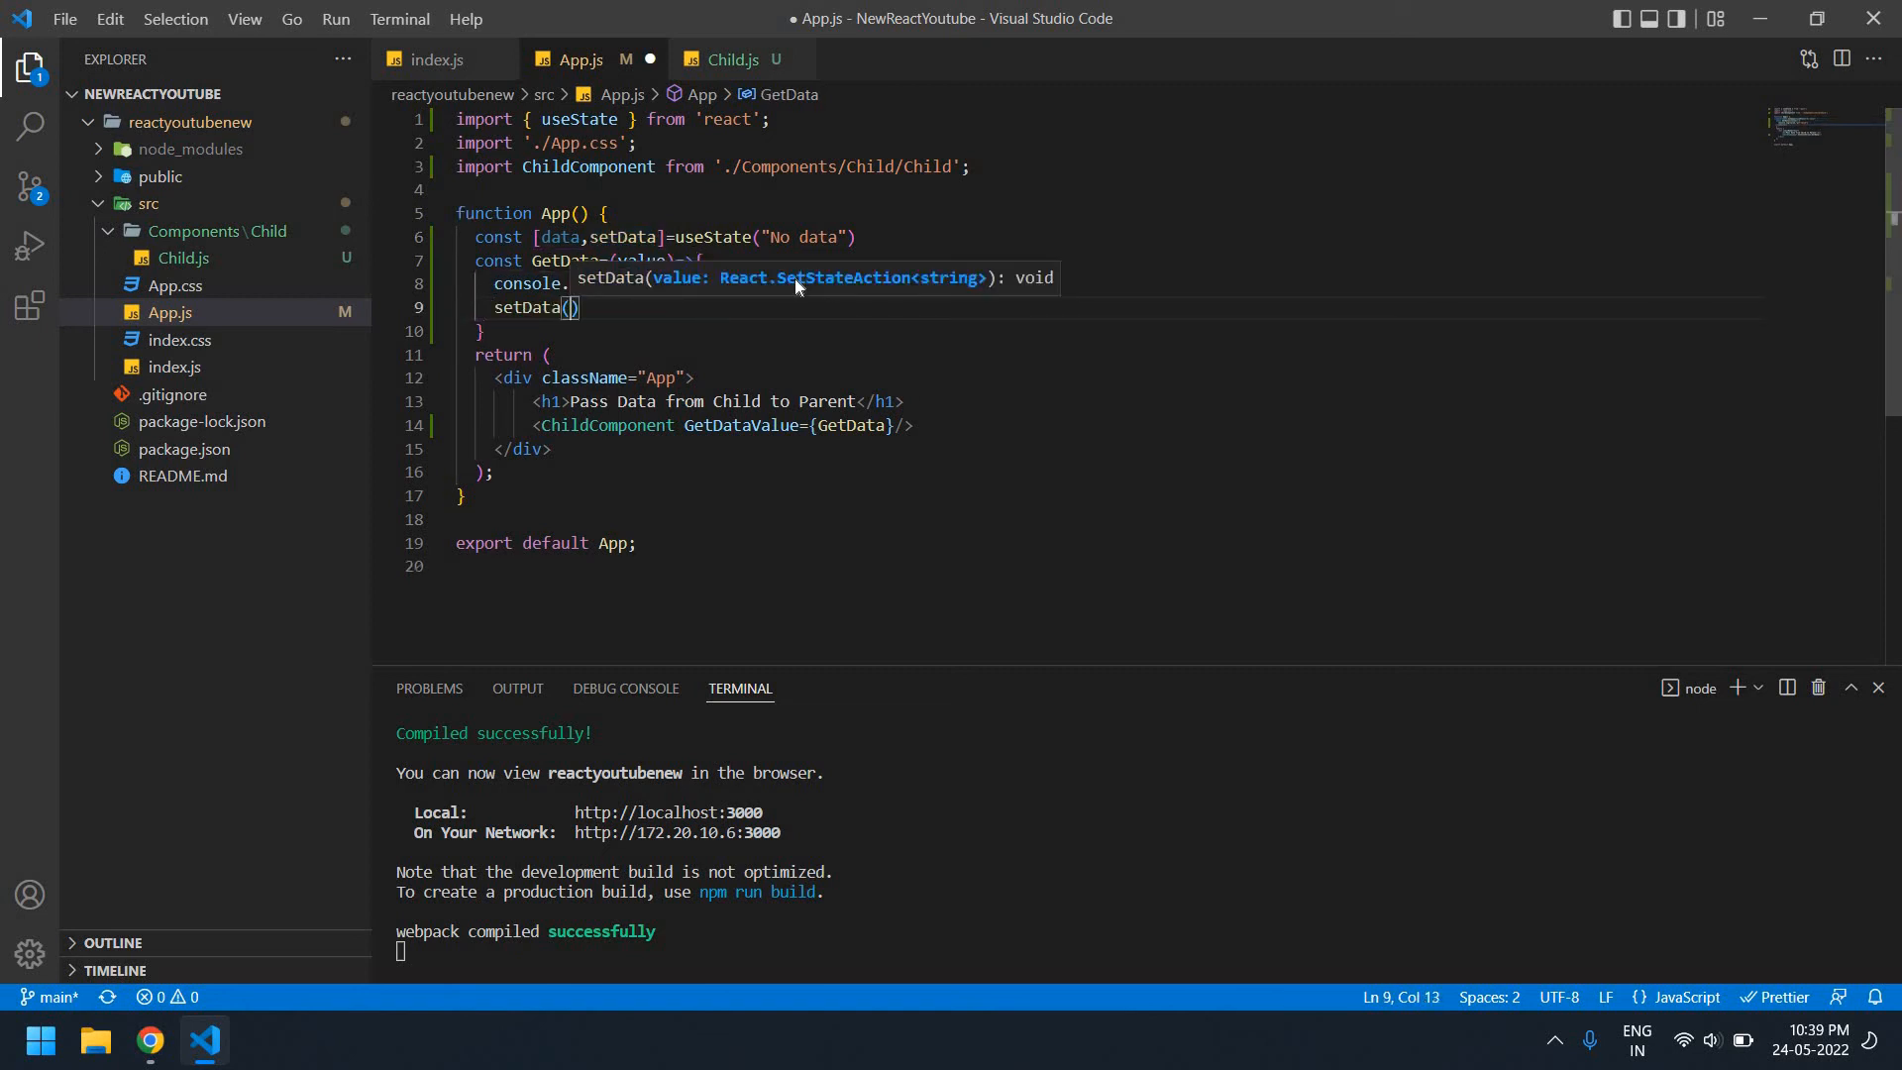
{"action": "type", "text": "value"}
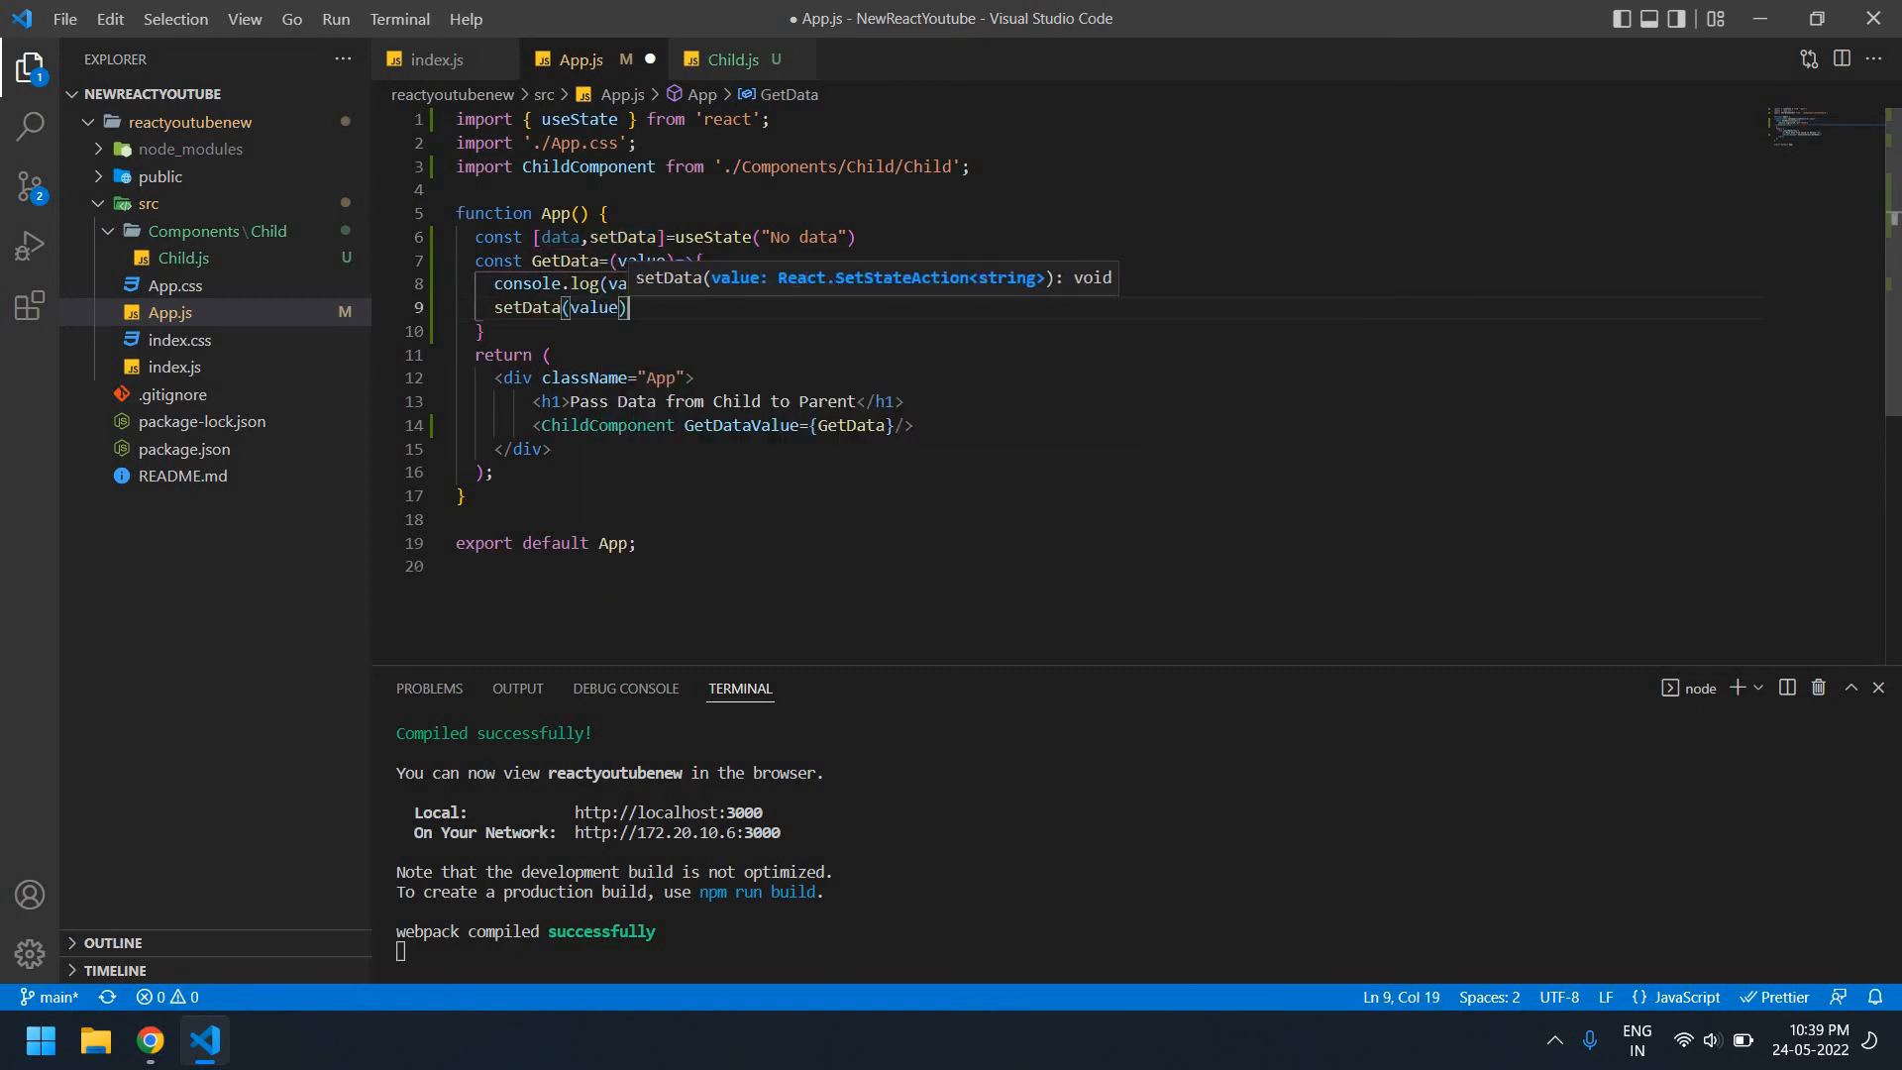
{"action": "type", "text": ");"}
{"action": "key", "text": "BackSpace"}
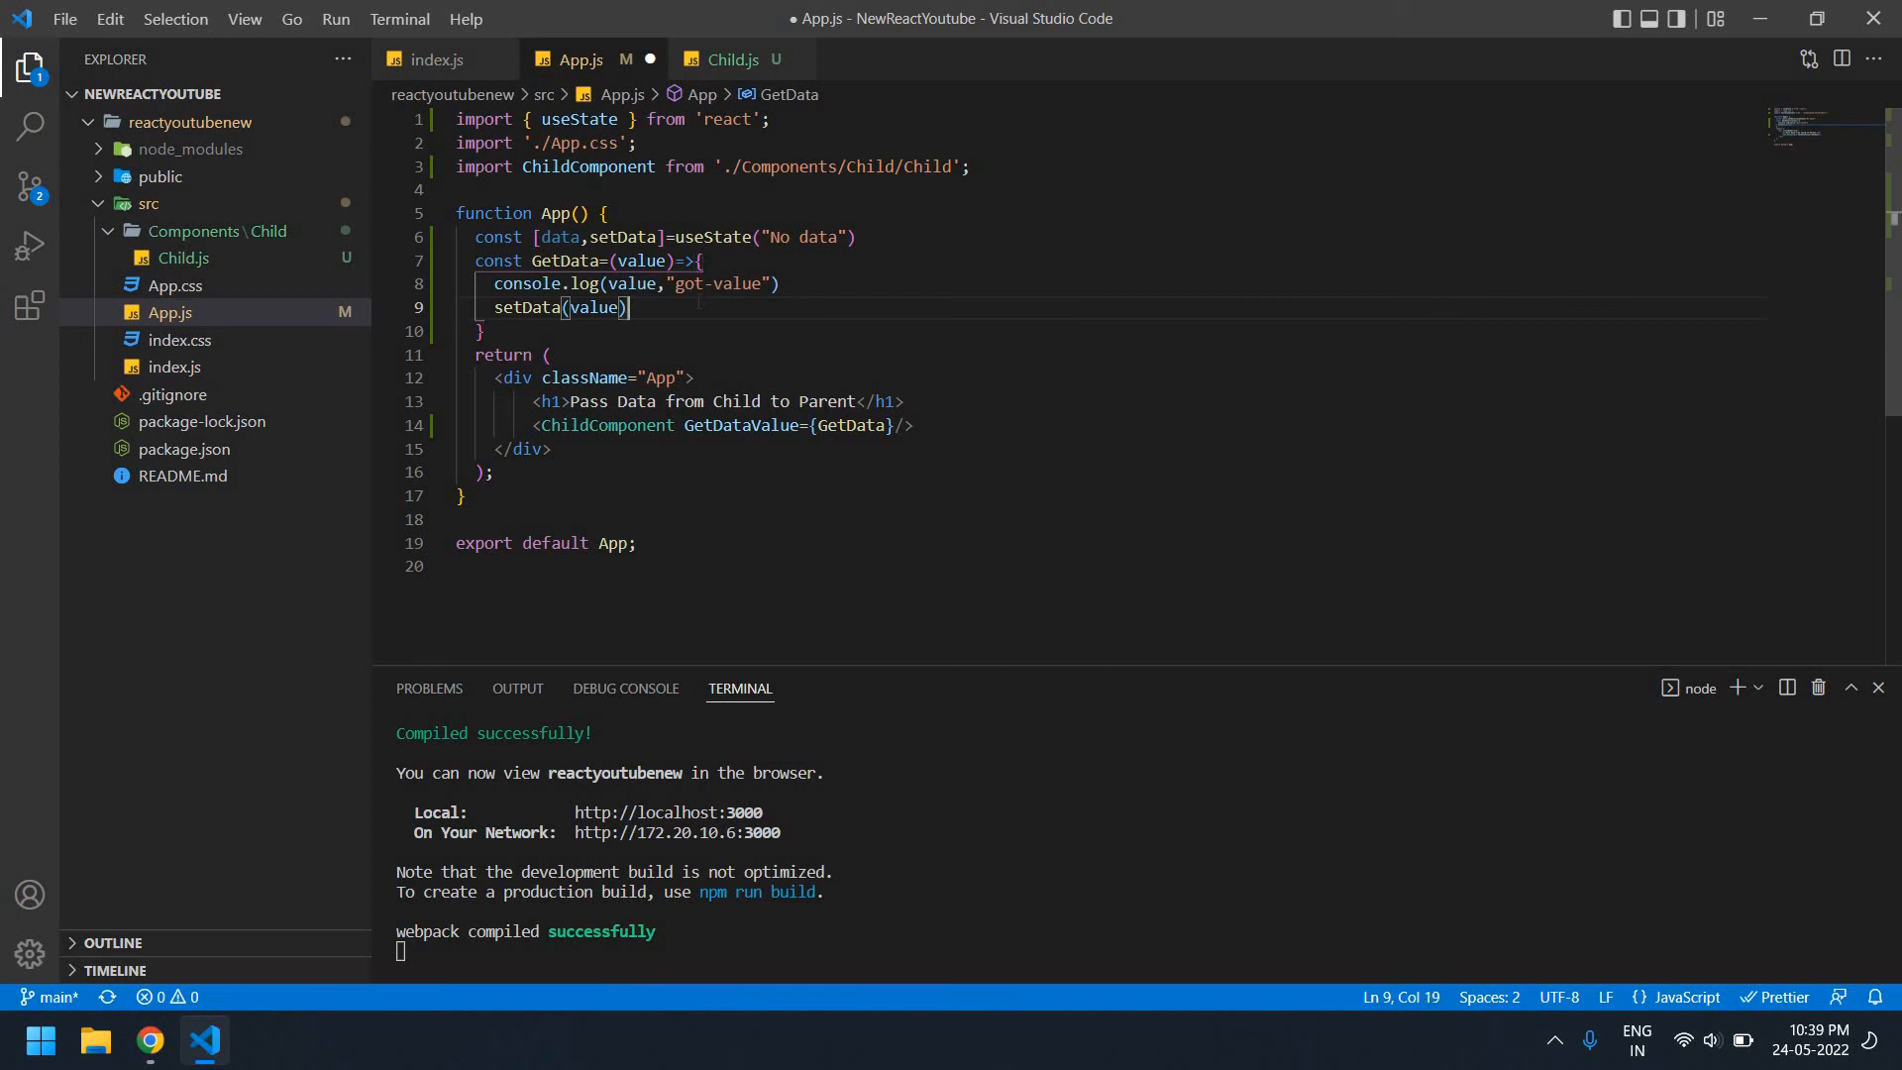
{"action": "double_click", "coordinate": [559, 235]}
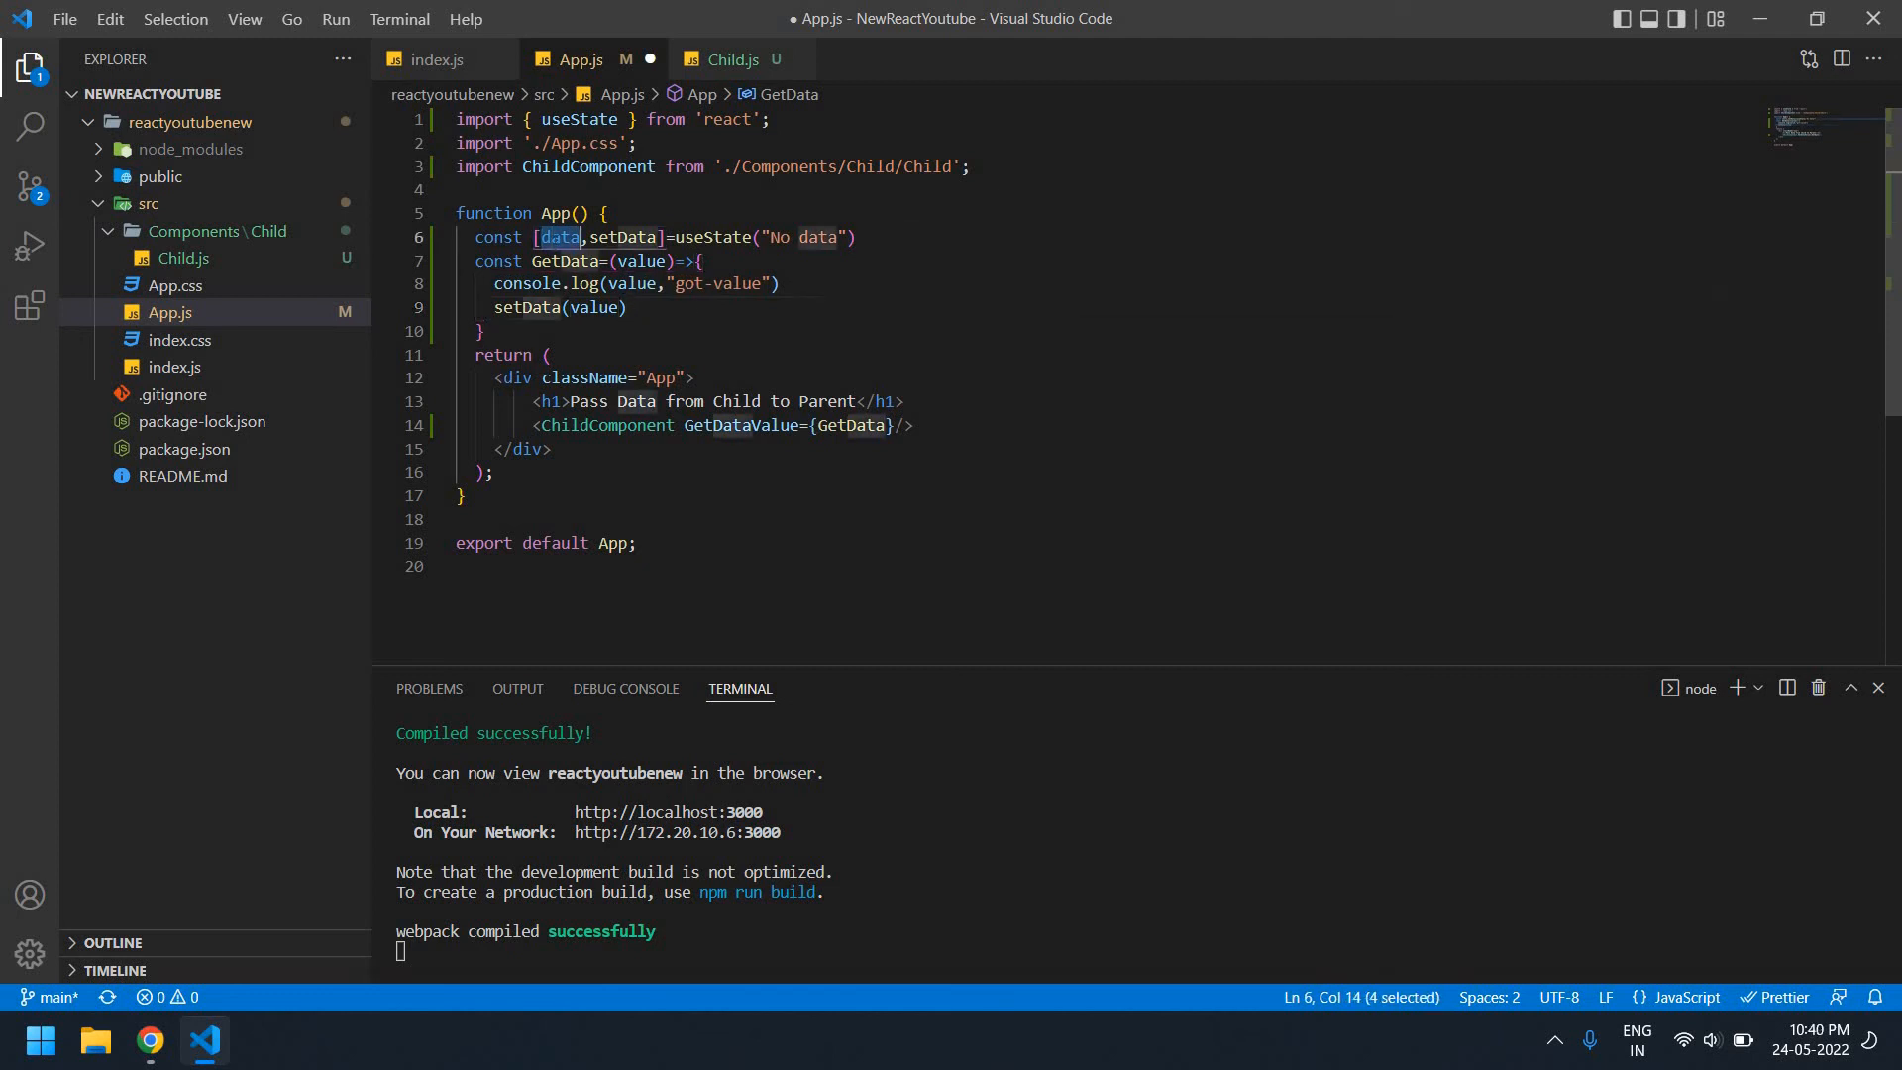
Render {data} below <ChildComponent/>, save App.js and switch to the running app in Chrome
{"action": "left_click", "coordinate": [950, 425]}
{"action": "key", "text": "Return"}
{"action": "type", "text": "{"}
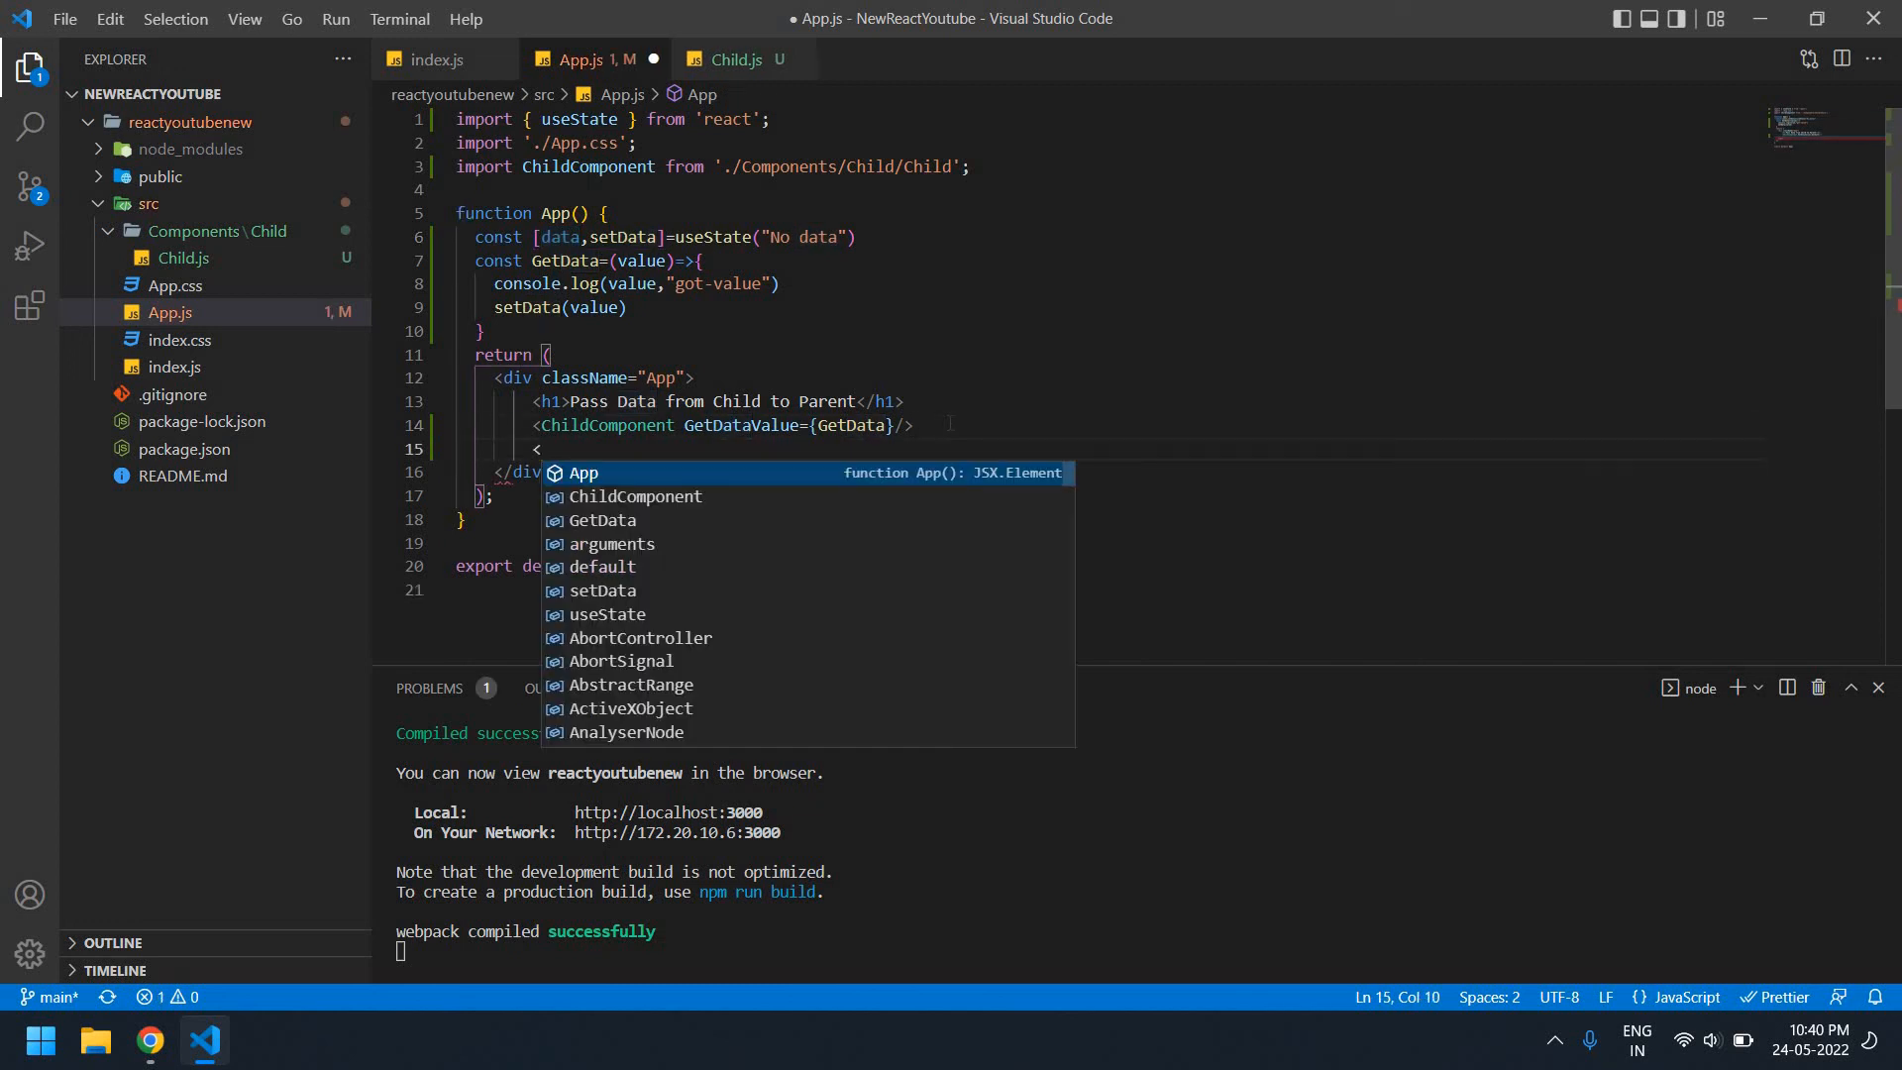
{"action": "key", "text": "BackSpace"}
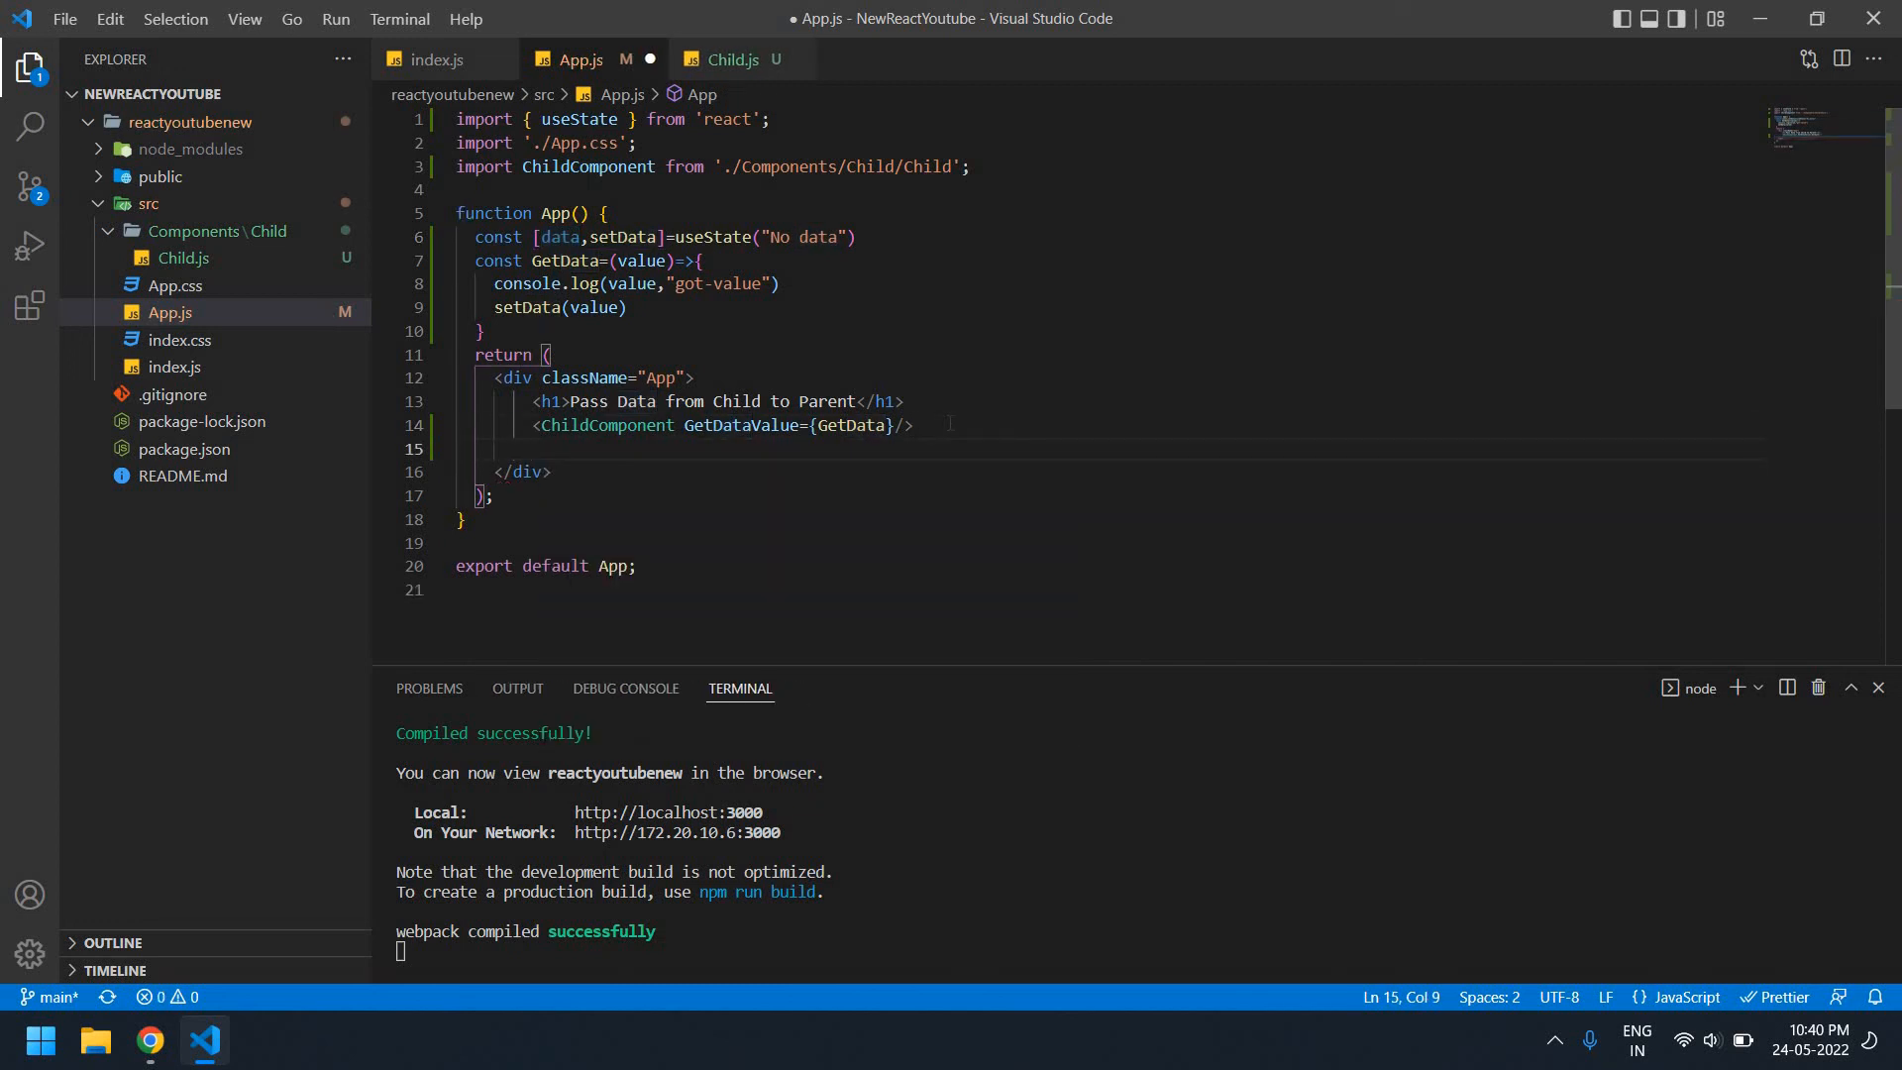
{"action": "type", "text": "{"}
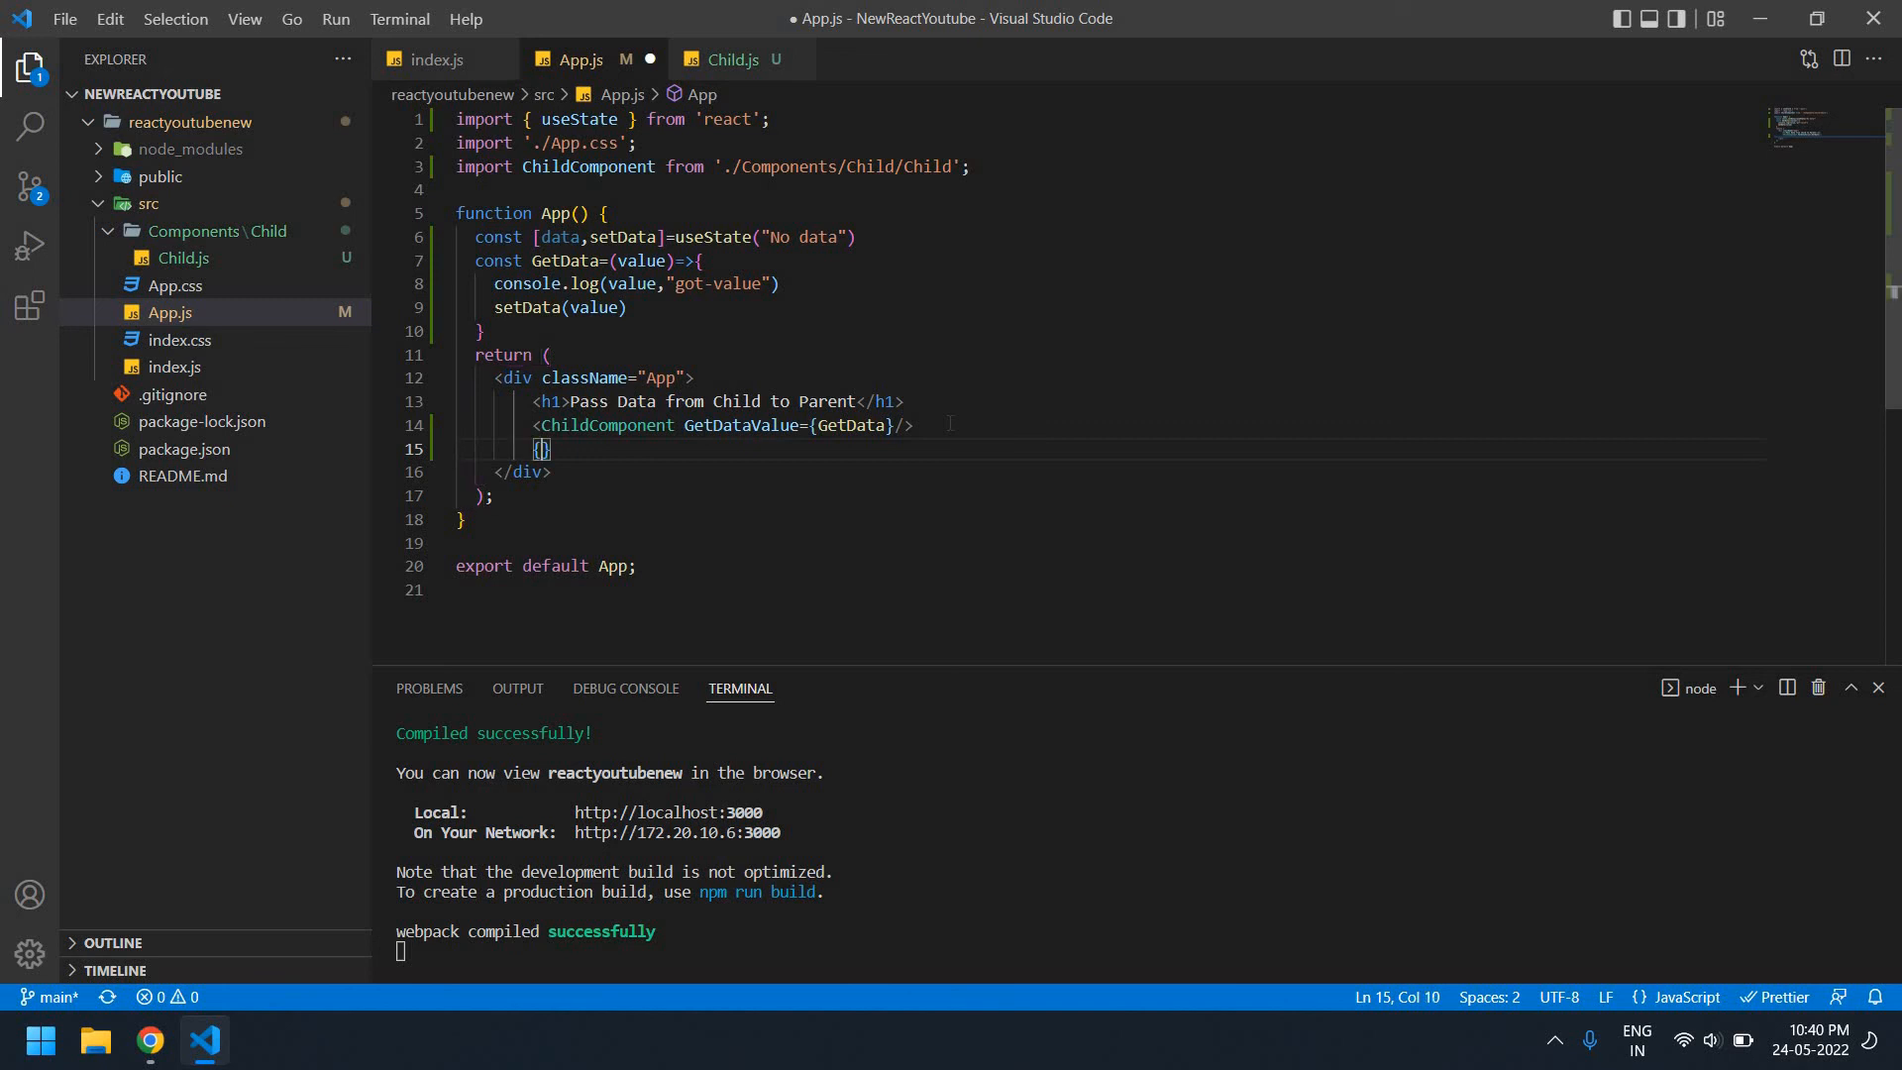
{"action": "type", "text": "data"}
{"action": "key", "text": "ctrl+s"}
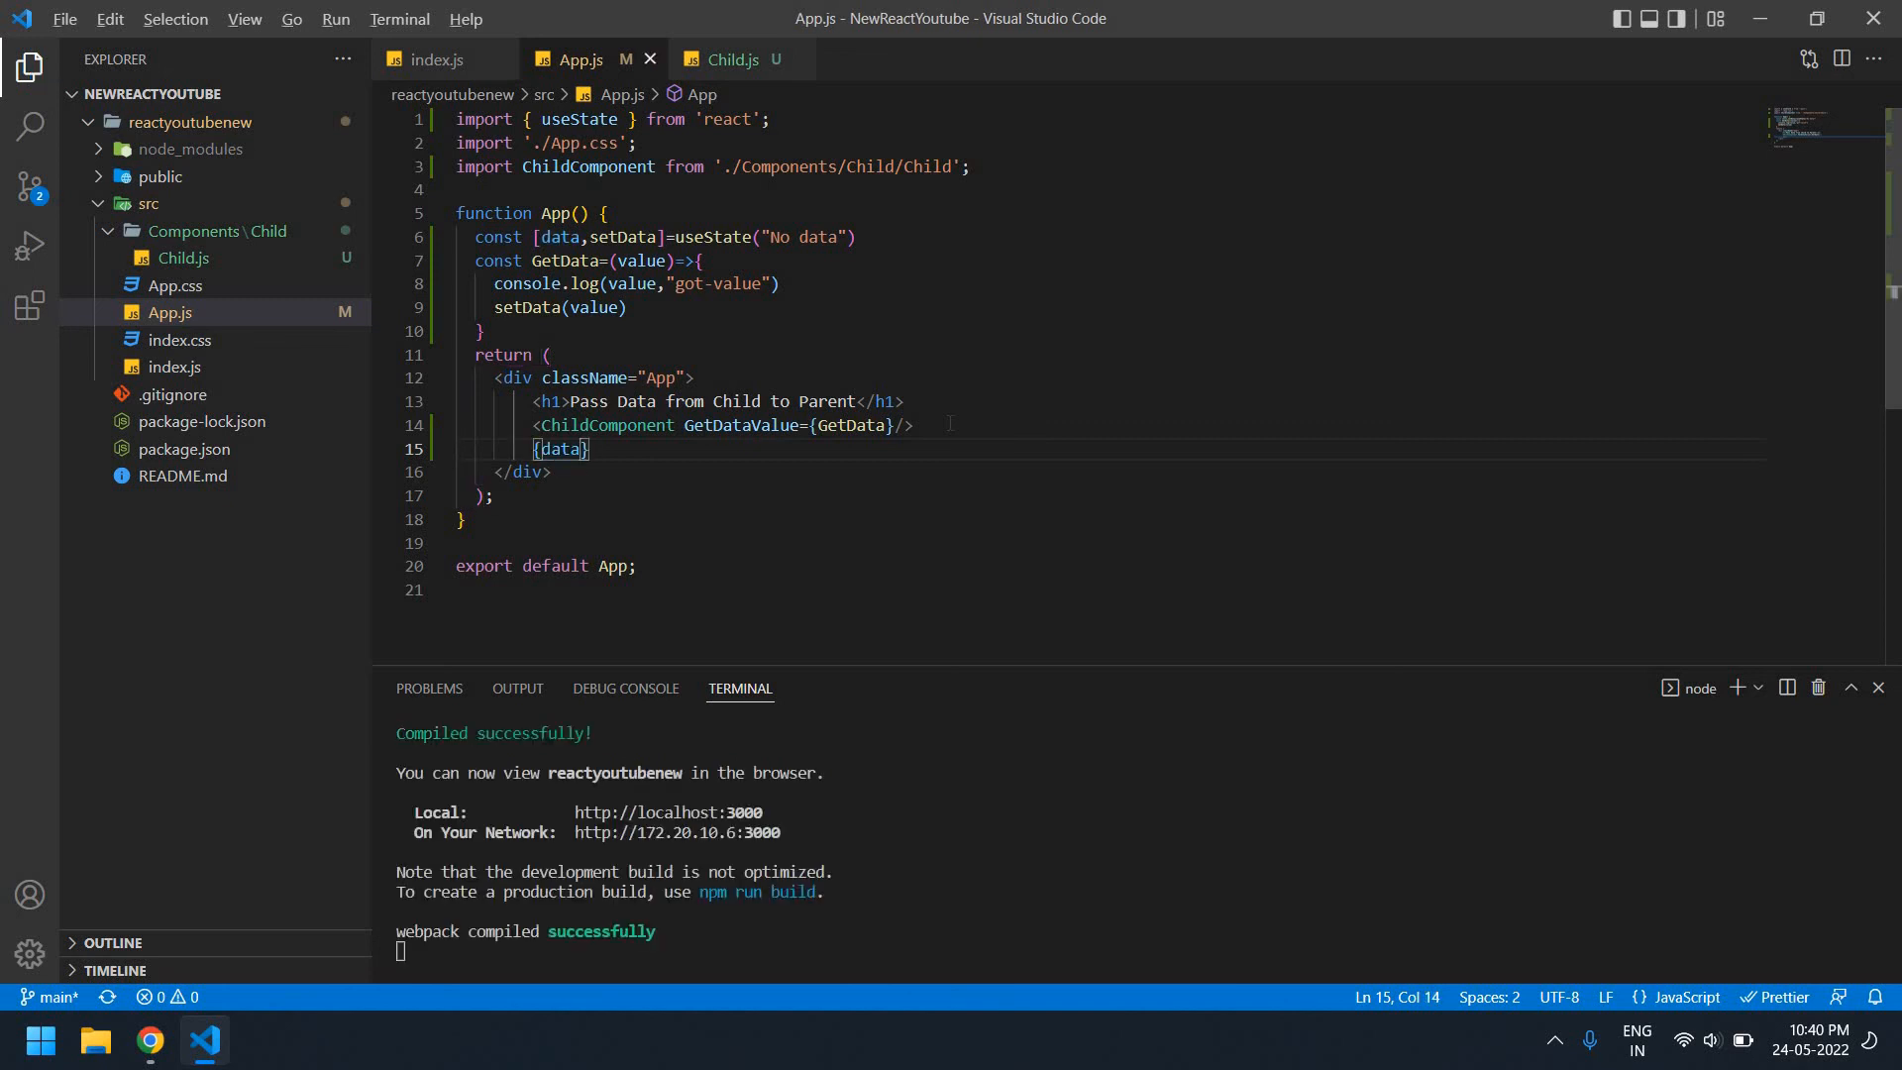
{"action": "key", "text": "alt+Tab"}
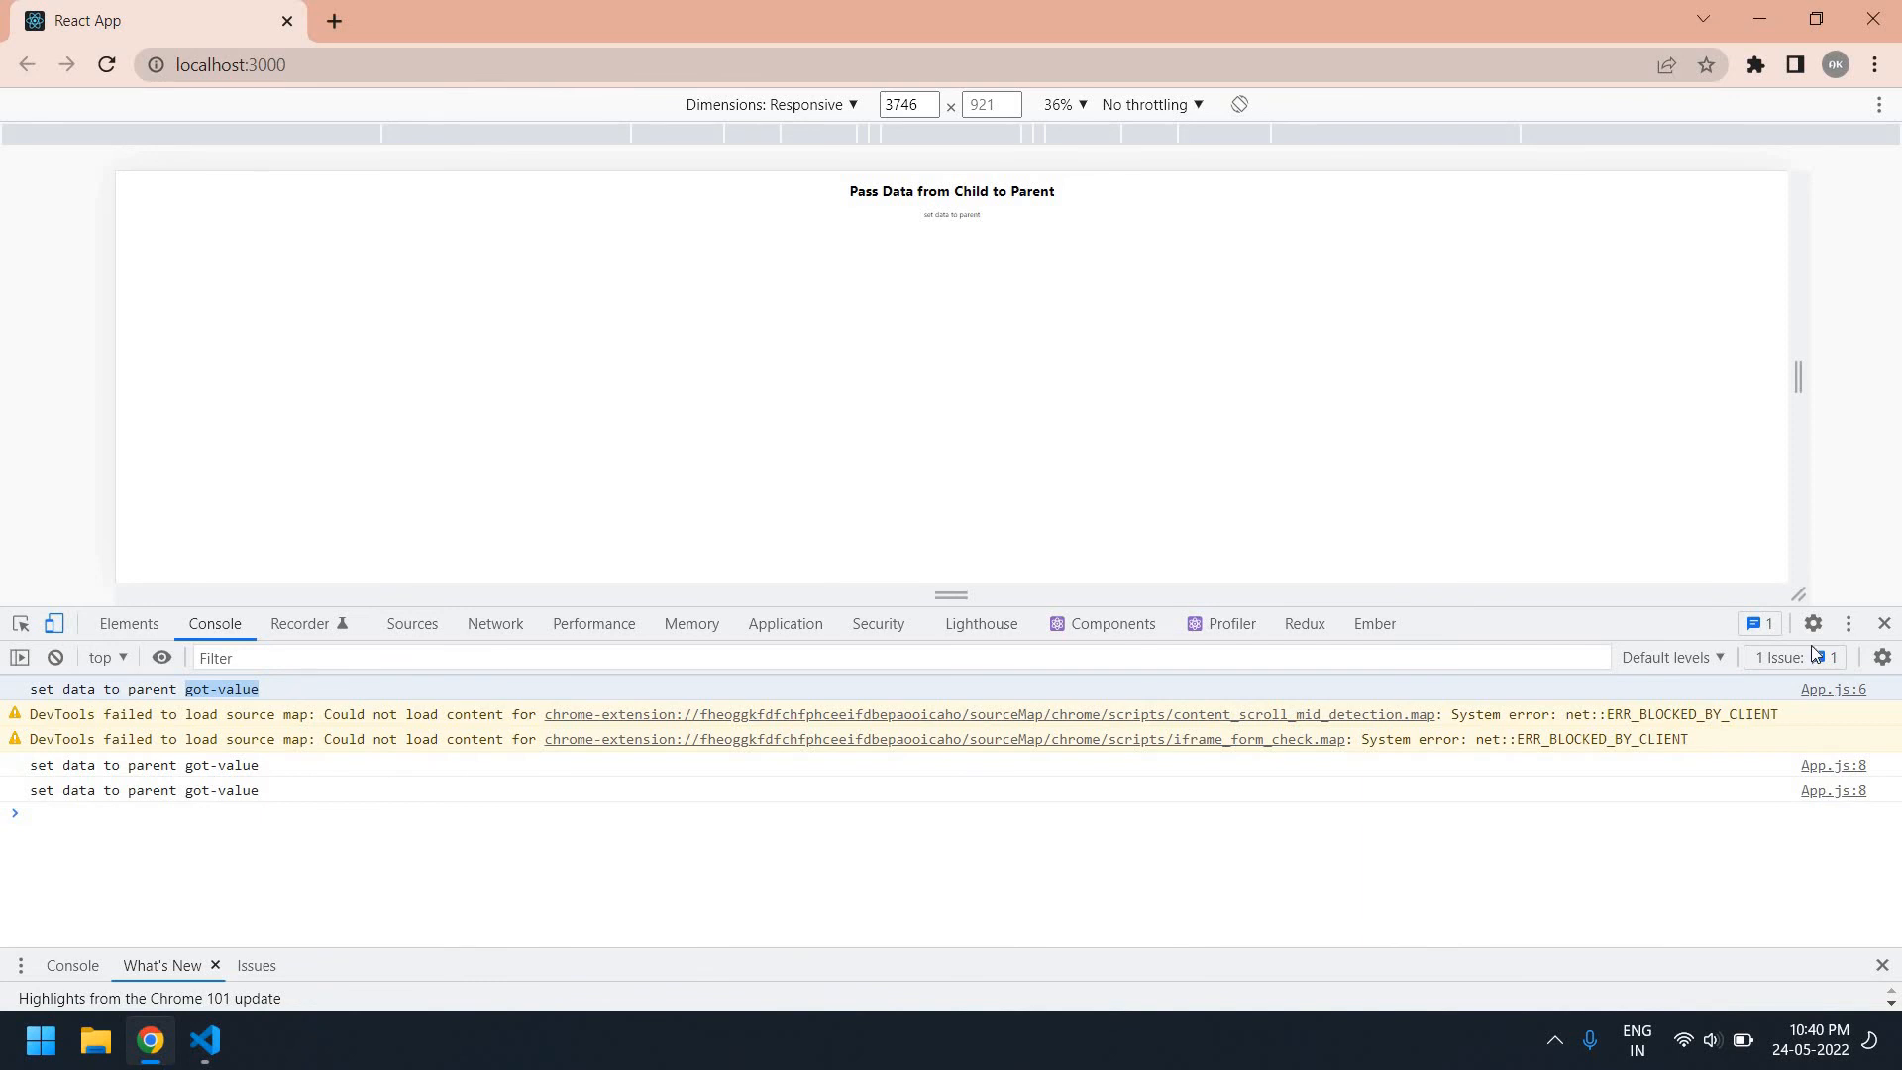
Close DevTools and reload so the page shows "set data to parent" under the heading
{"action": "key", "text": "ctrl+shift+i"}
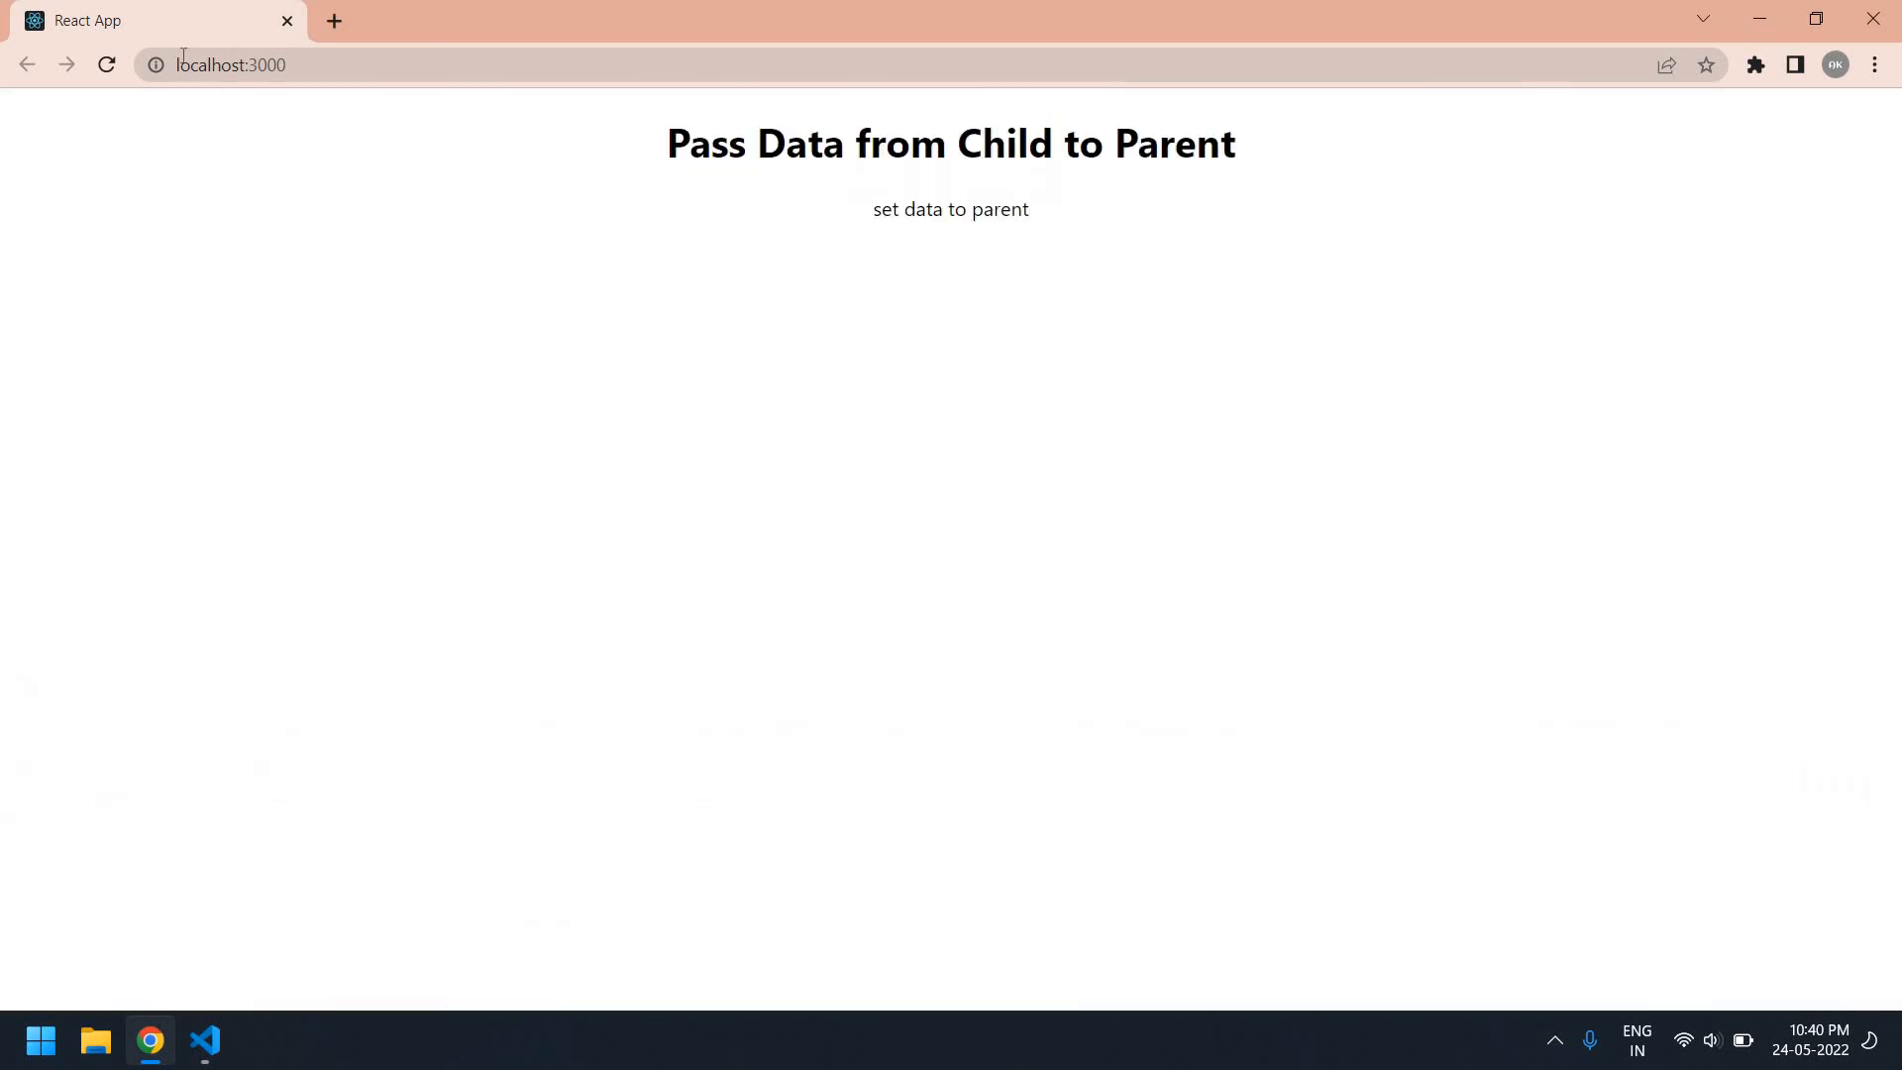
{"action": "left_click", "coordinate": [111, 67]}
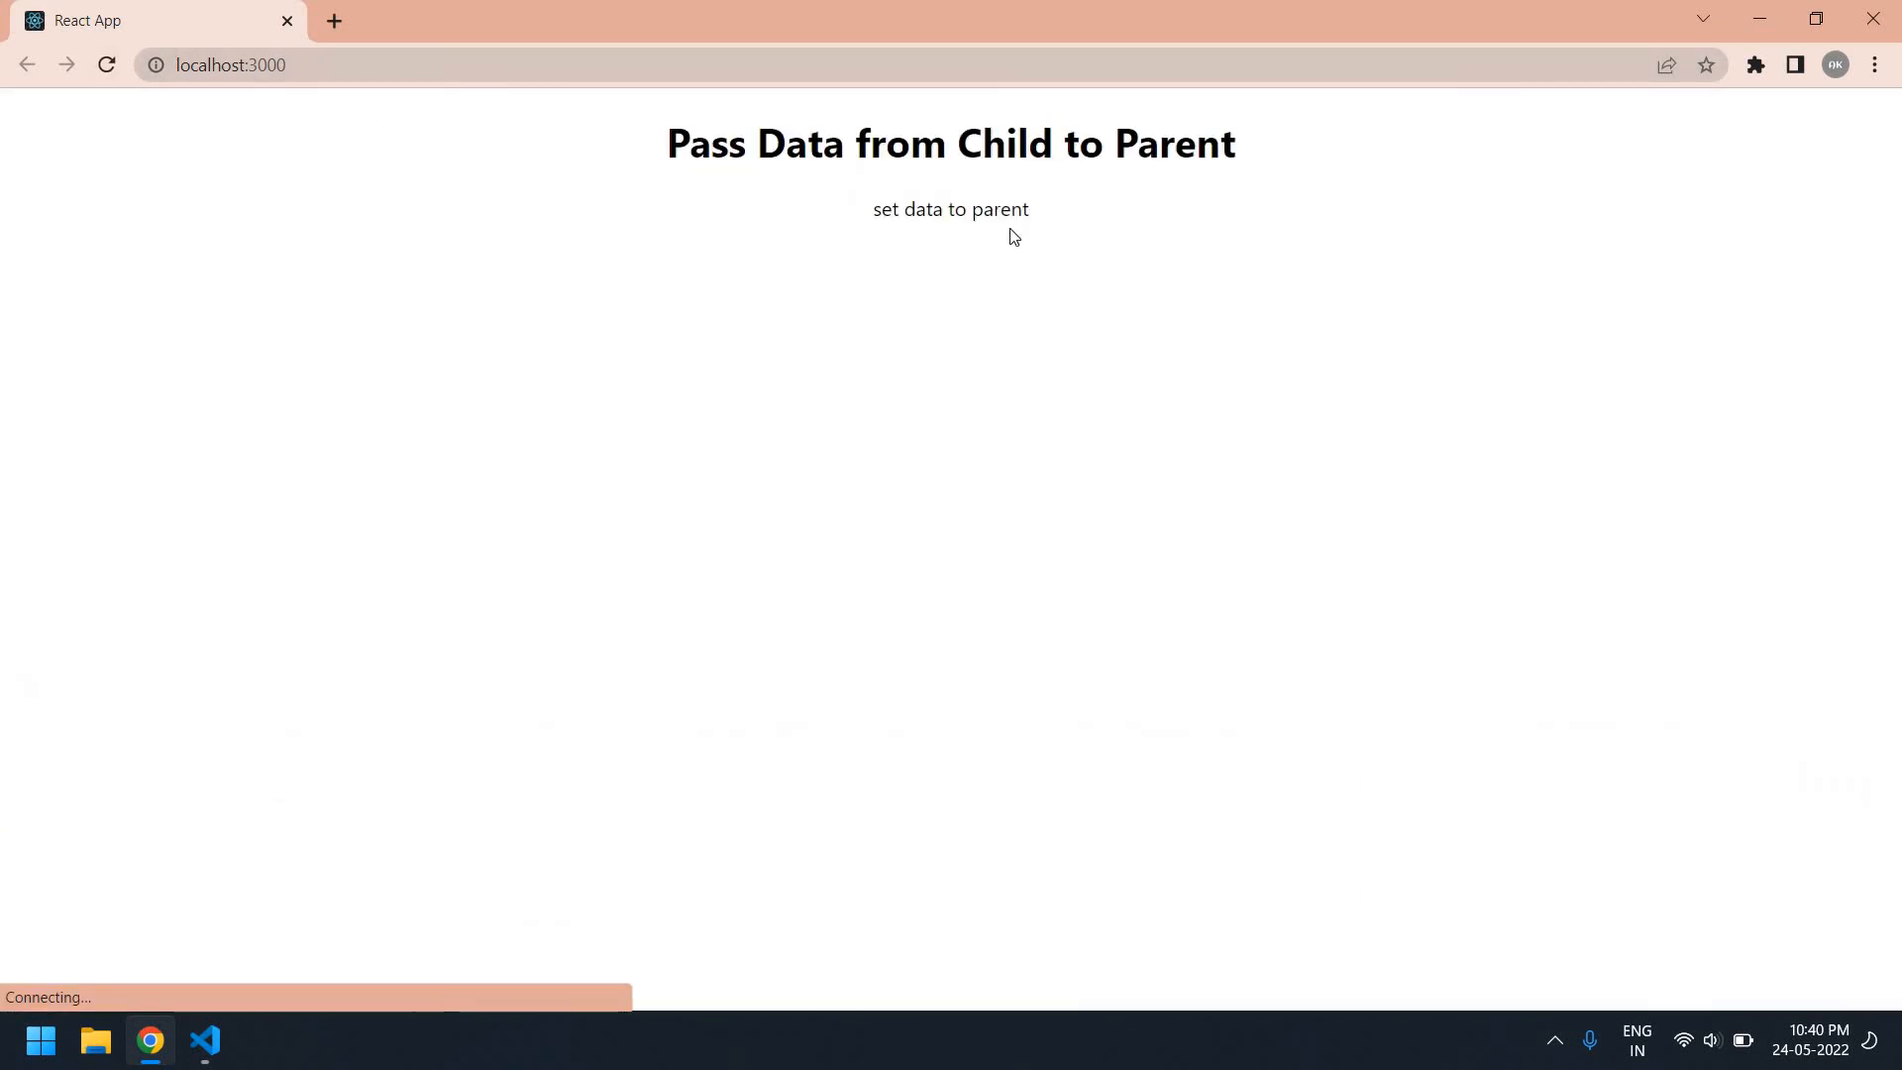
{"action": "triple_click", "coordinate": [871, 210]}
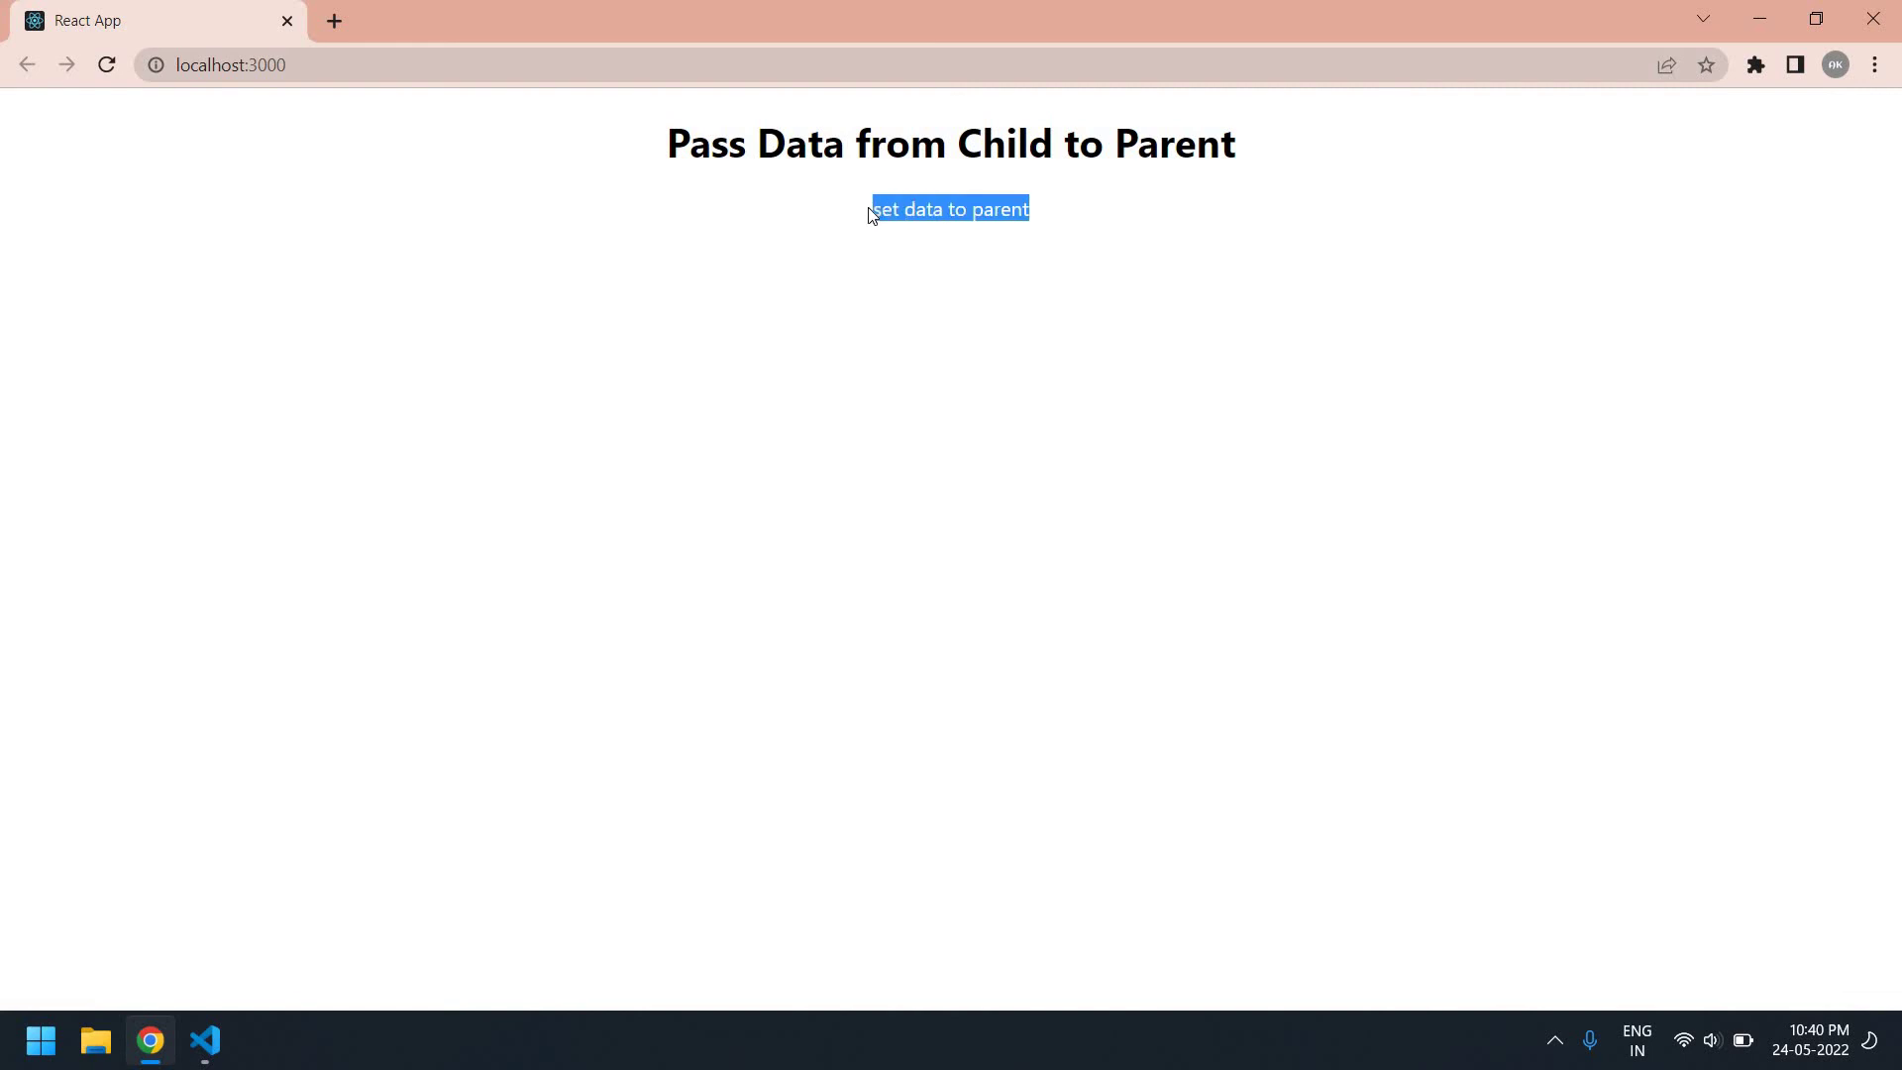
{"action": "left_click", "coordinate": [996, 202]}
Highlight the rendered "set data to parent" text to verify it, then return to VS Code
{"action": "triple_click", "coordinate": [995, 203]}
{"action": "left_click", "coordinate": [1066, 220]}
{"action": "triple_click", "coordinate": [873, 210]}
{"action": "left_click", "coordinate": [1040, 218]}
{"action": "key", "text": "alt+Tab"}
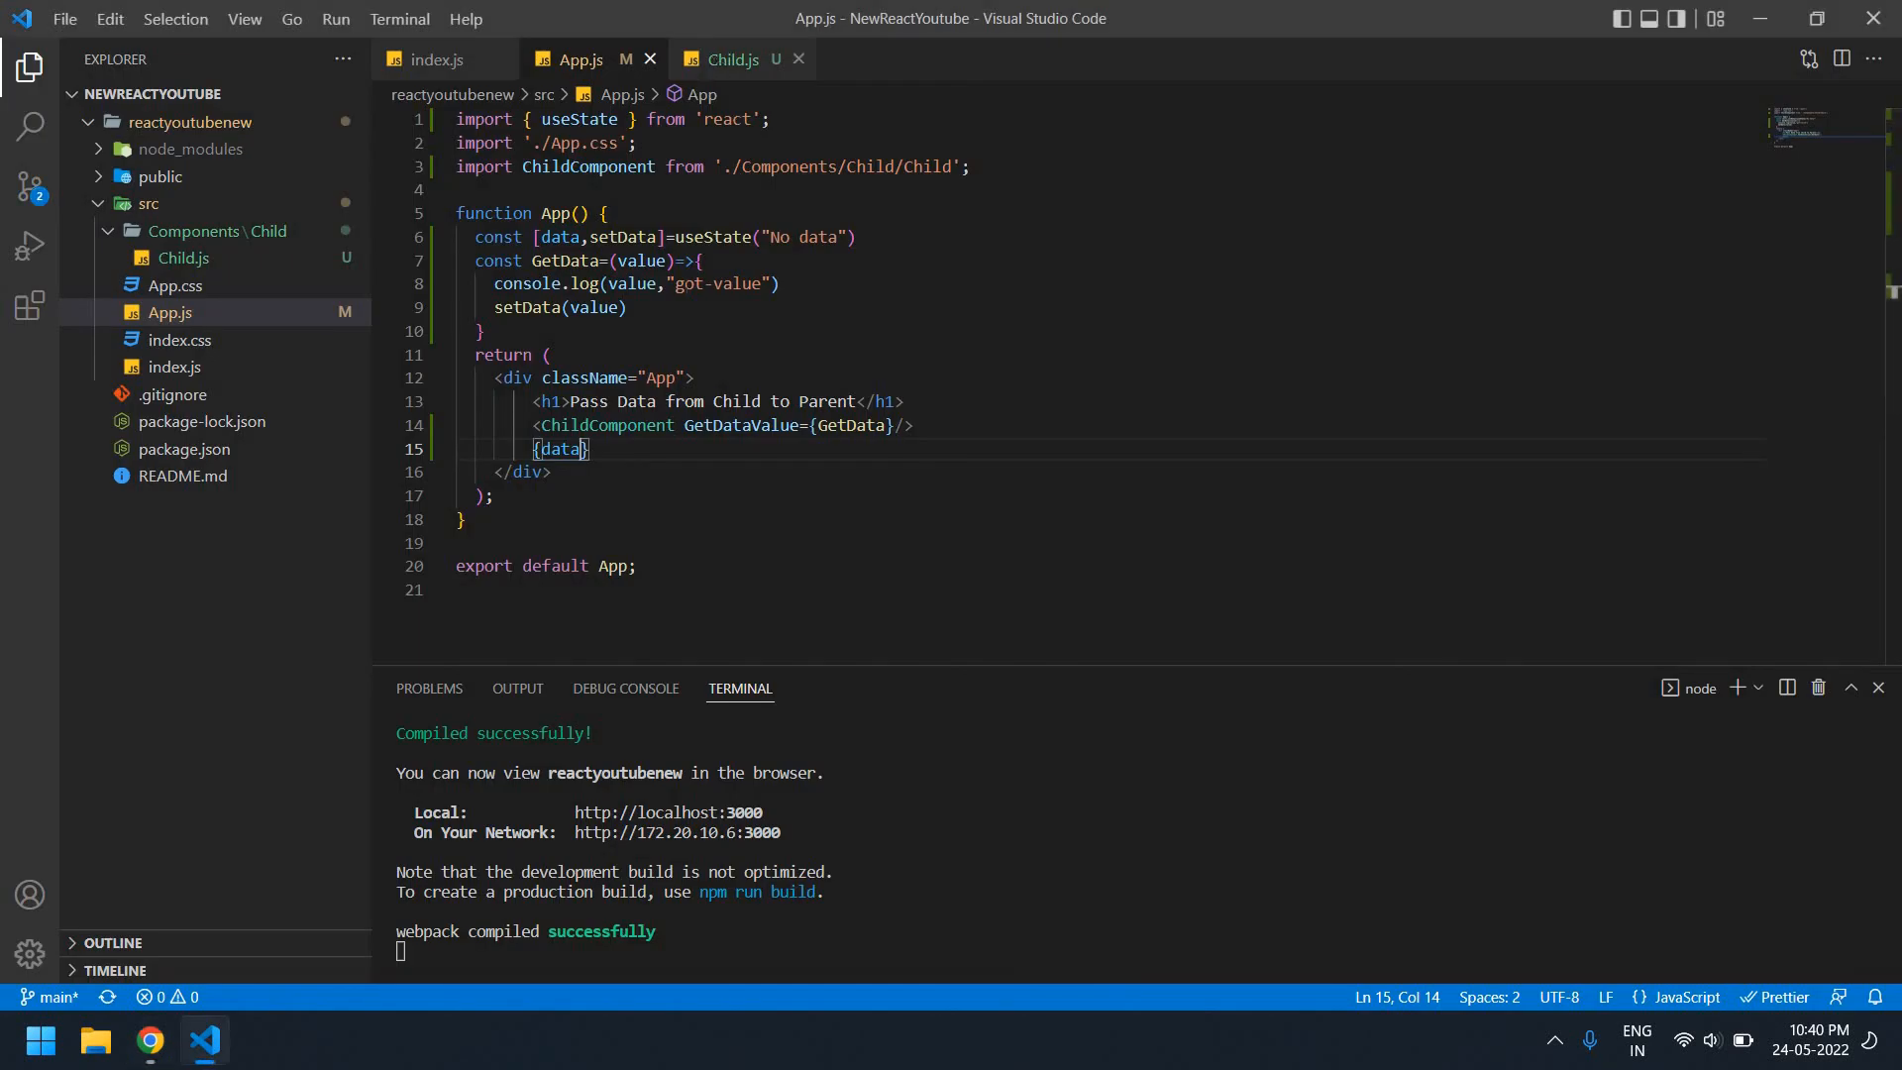
Change Child.js to send "ABCDEFG", save, and confirm ABCDEFG renders on the reloaded page
{"action": "key", "text": "ctrl+Tab"}
{"action": "left_click_drag", "start_coordinate": [722, 213], "coordinate": [897, 212]}
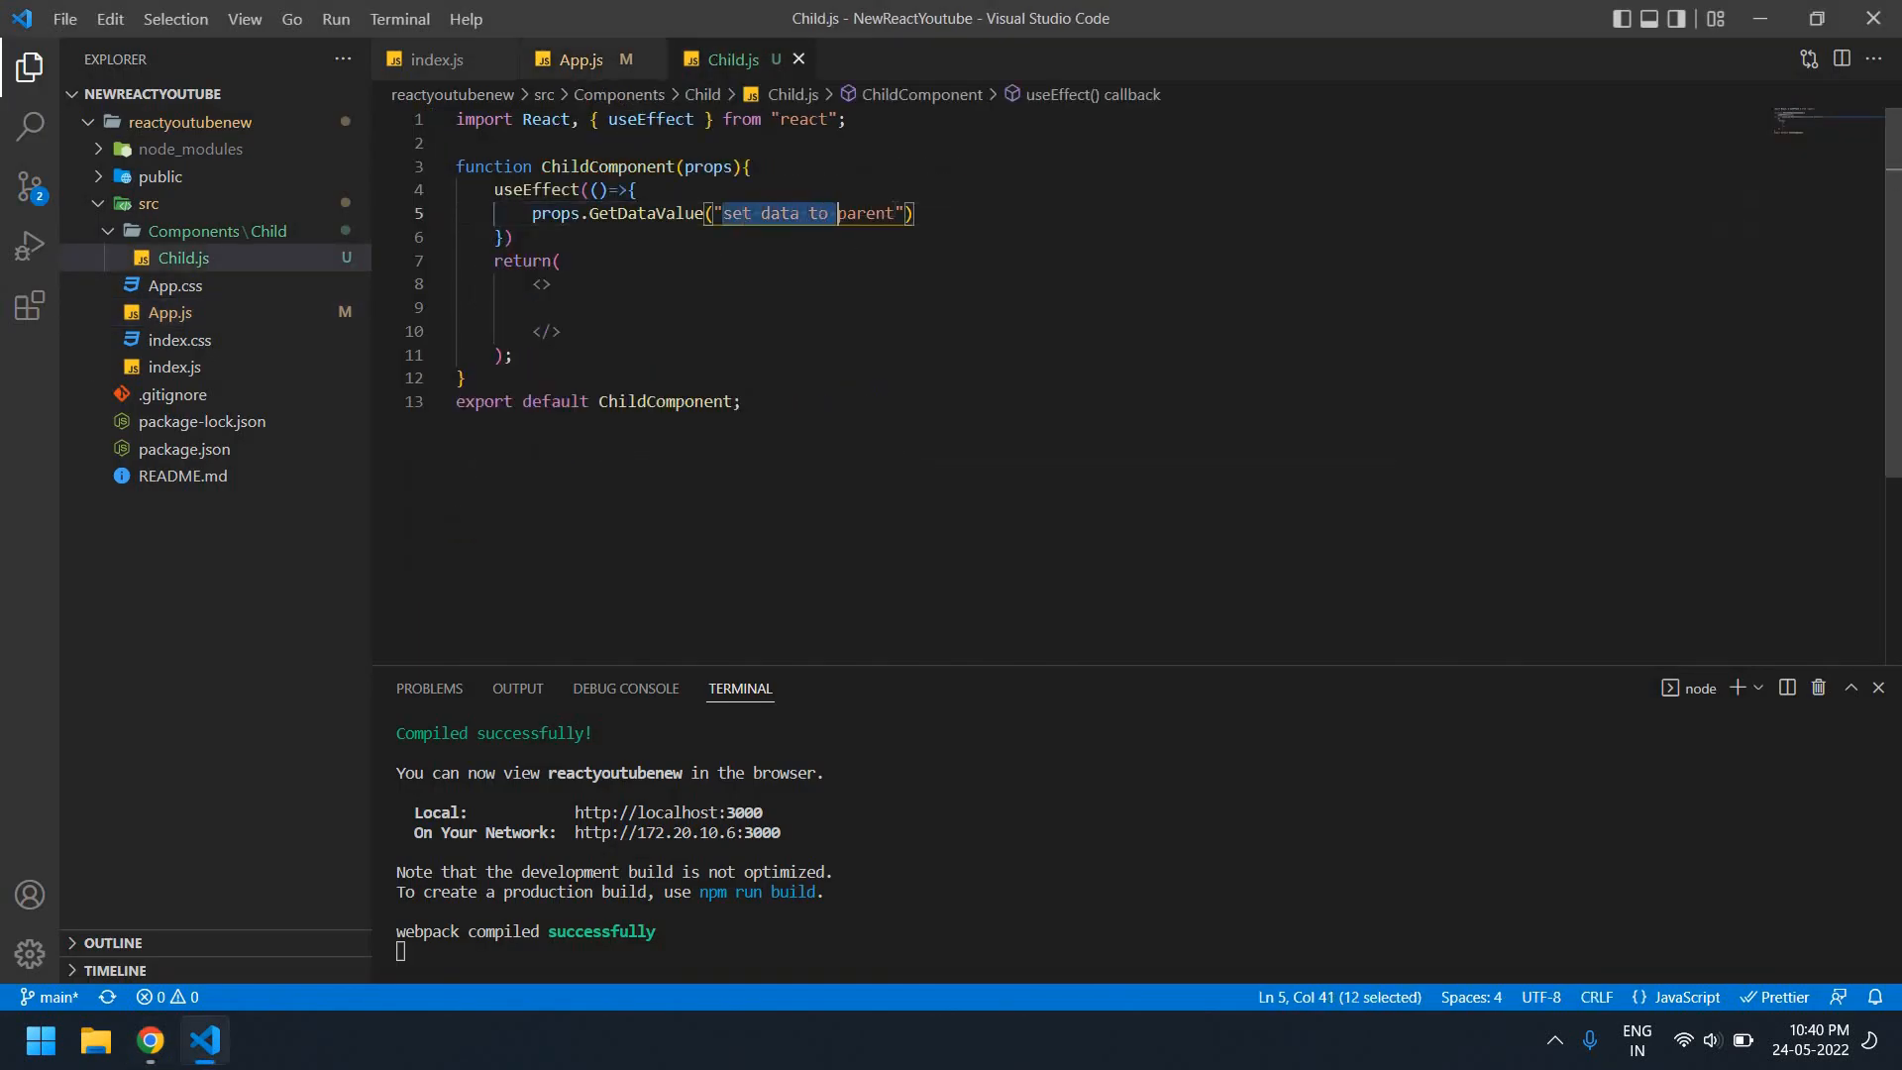
{"action": "type", "text": "A"}
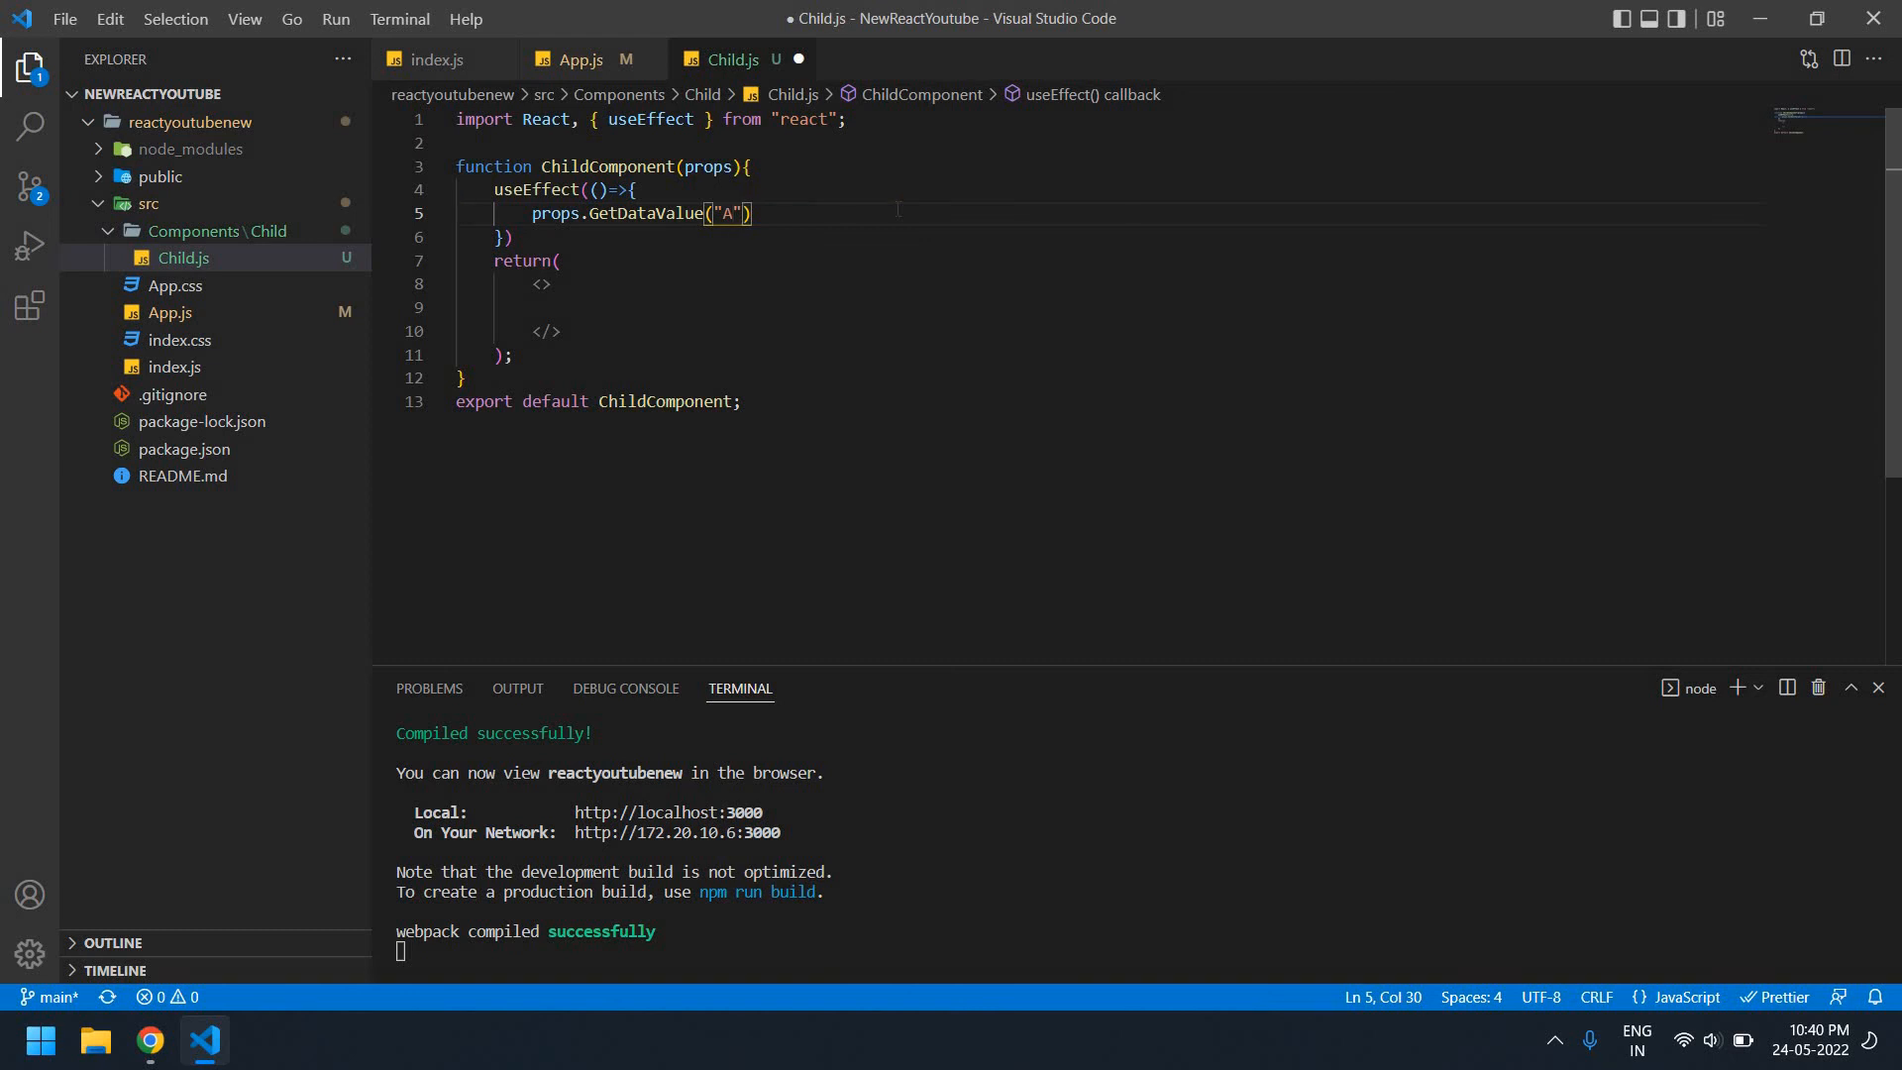
{"action": "type", "text": "BCDEFG"}
{"action": "key", "text": "ctrl+s"}
{"action": "key", "text": "alt+Tab"}
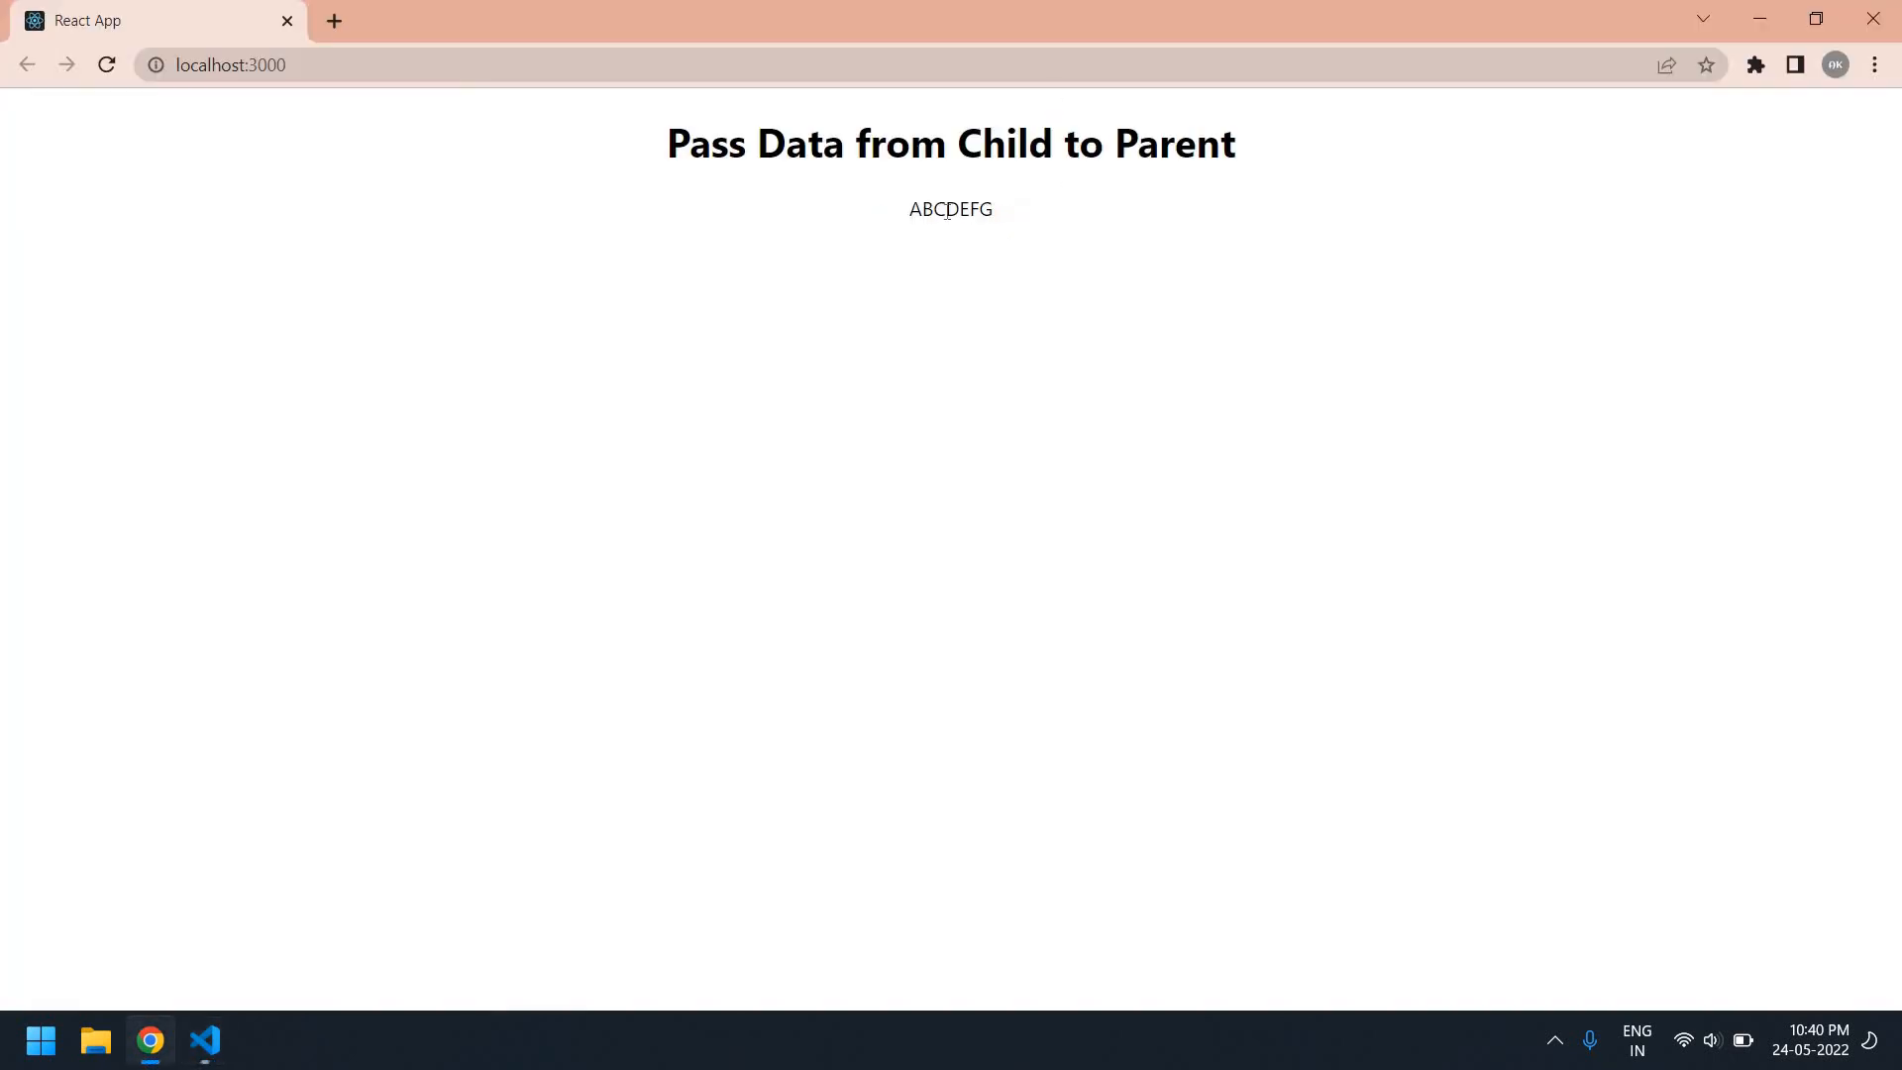
{"action": "left_click_drag", "start_coordinate": [919, 215], "coordinate": [993, 212]}
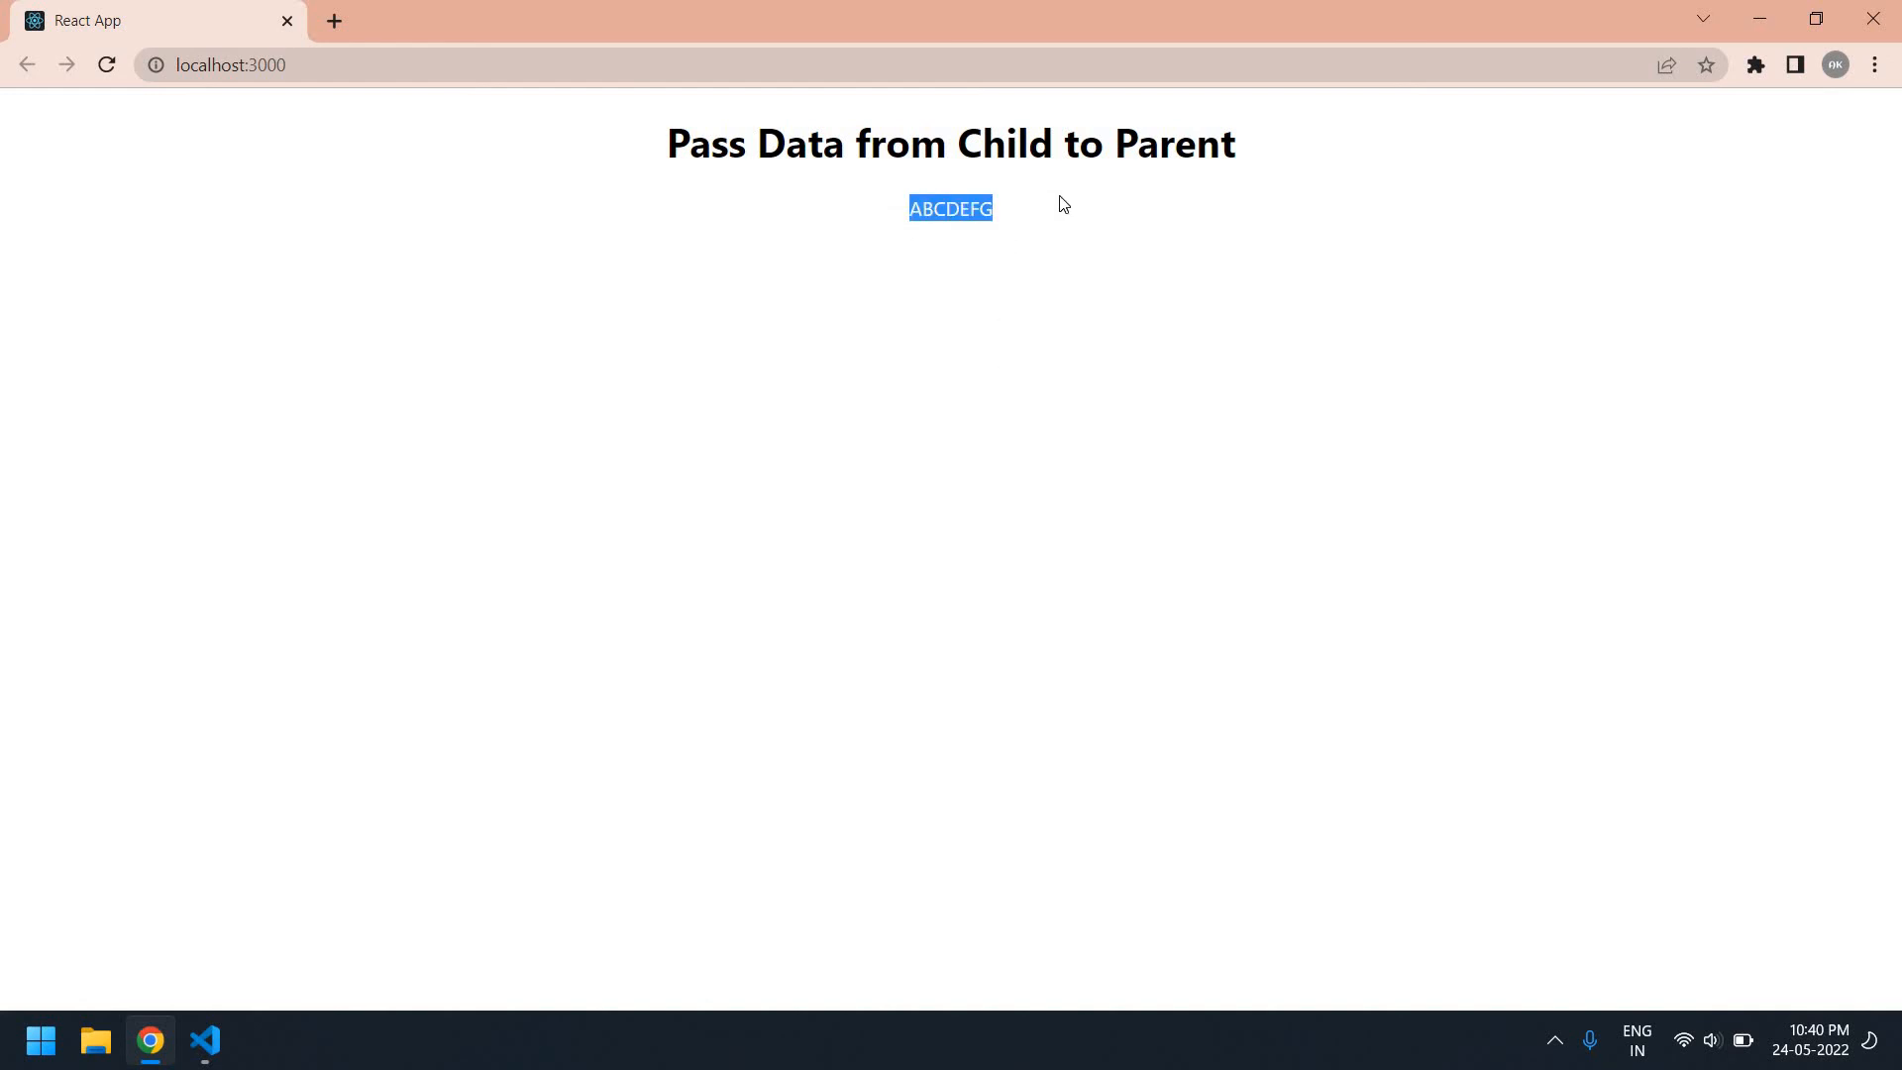